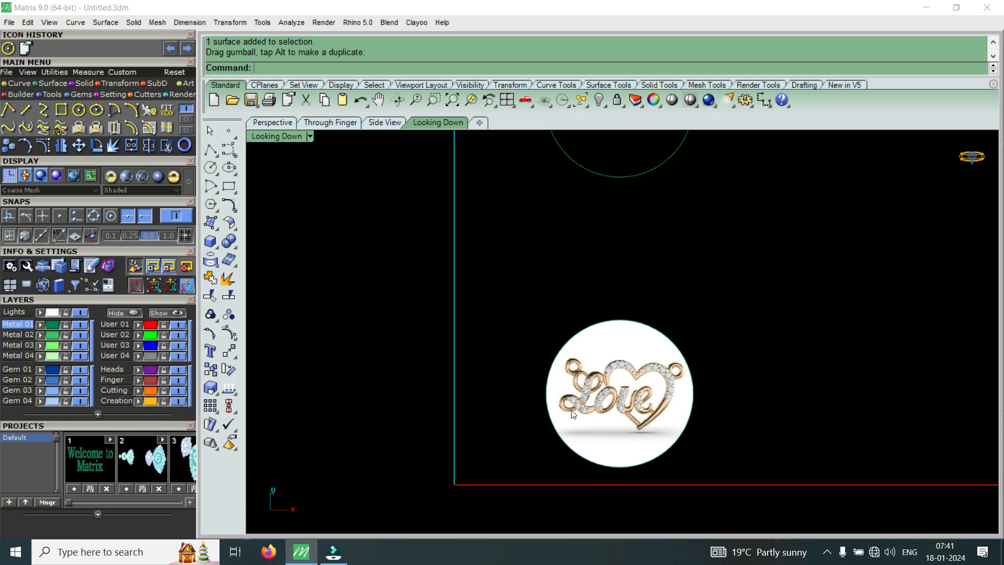
Examine the reference image of the Love heart pendant, including its lettering, stones and rings, in the Looking Down view
scroll(696, 323, down, 6)
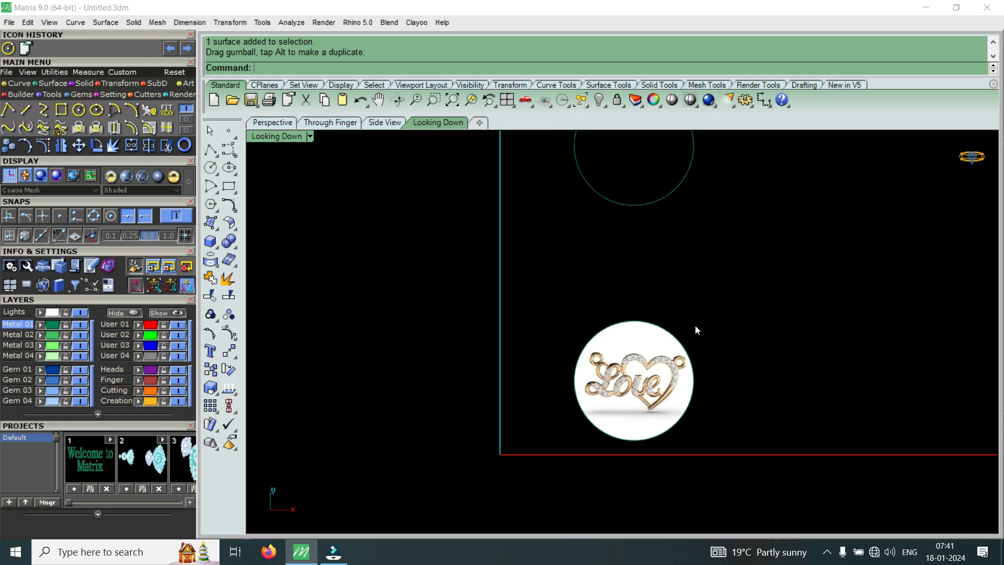
scroll(635, 378, up, 4)
scroll(648, 379, up, 2)
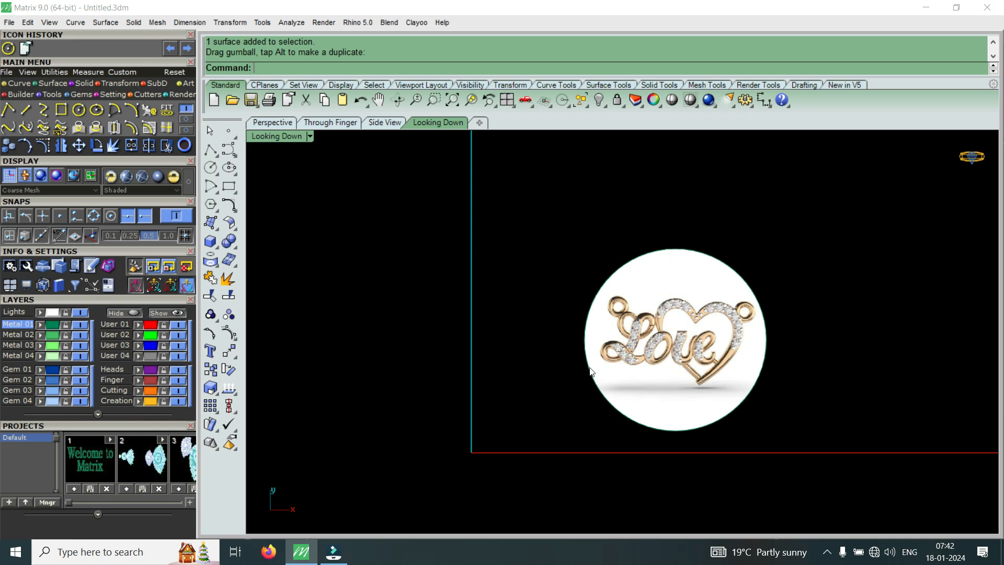
scroll(651, 345, up, 5)
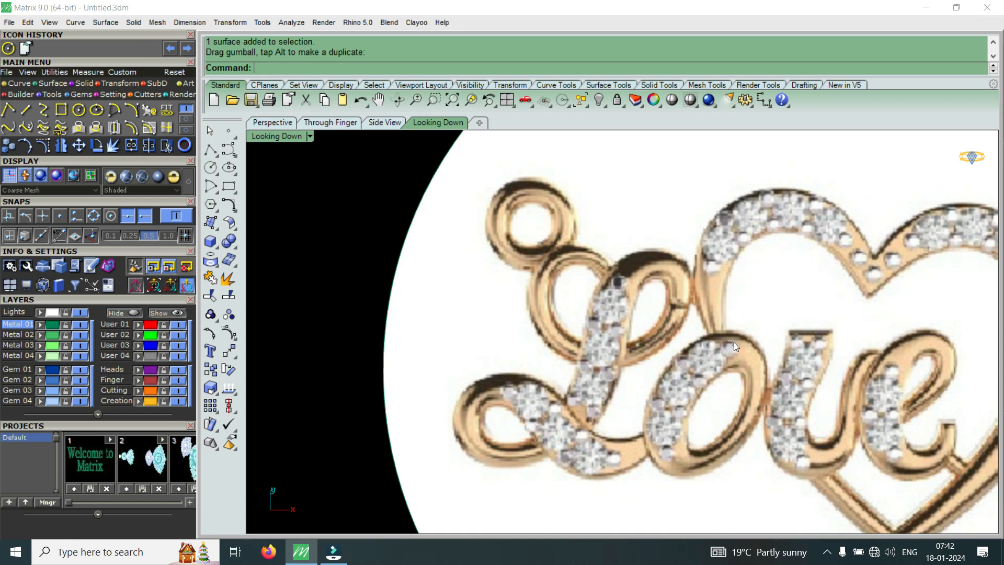
scroll(768, 342, down, 5)
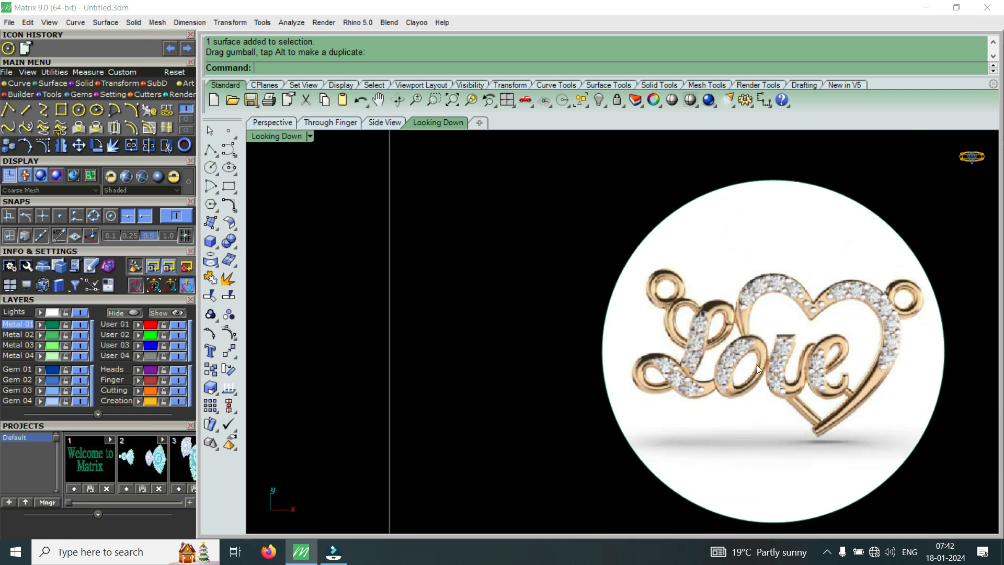
scroll(769, 355, up, 3)
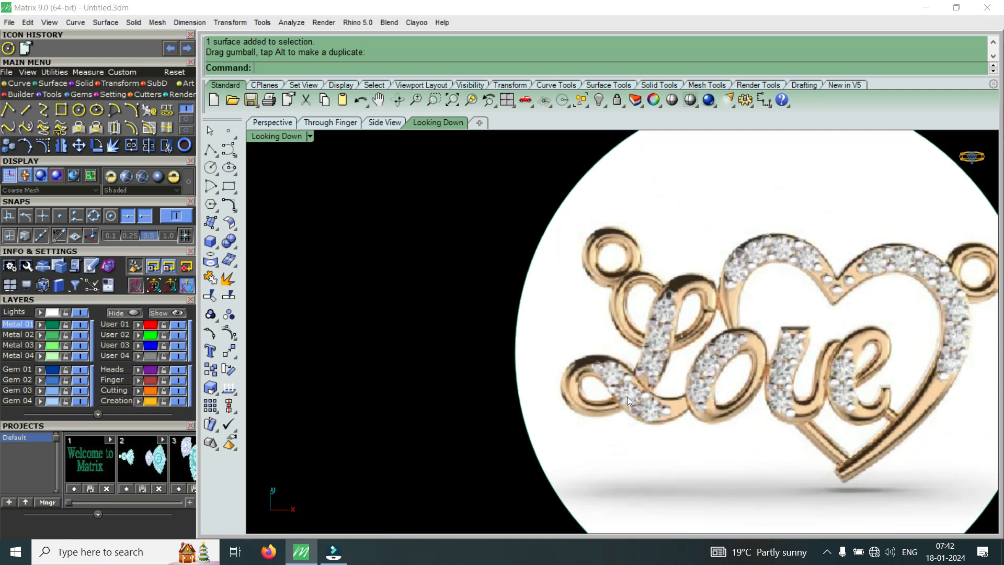
scroll(714, 368, down, 1)
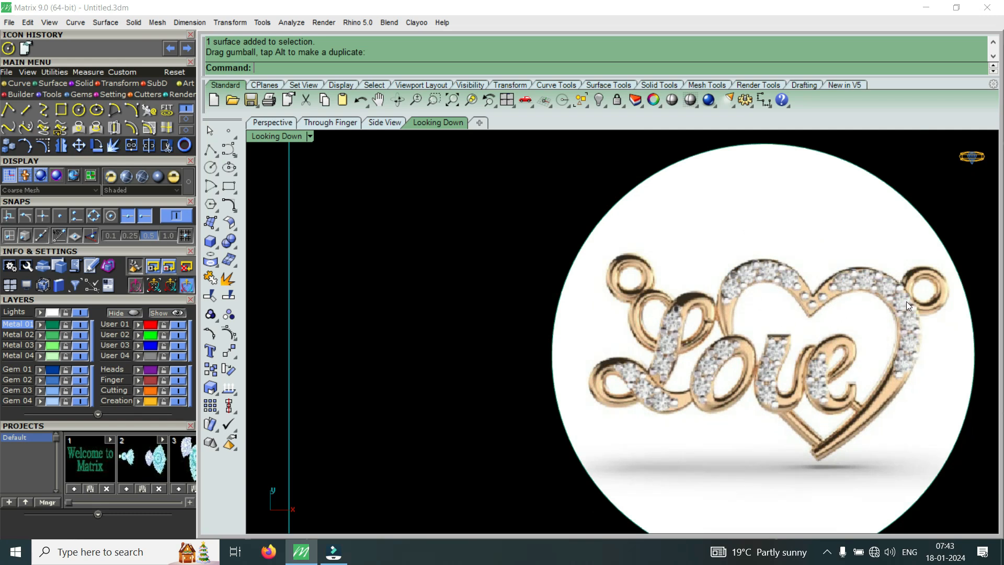
scroll(608, 304, down, 4)
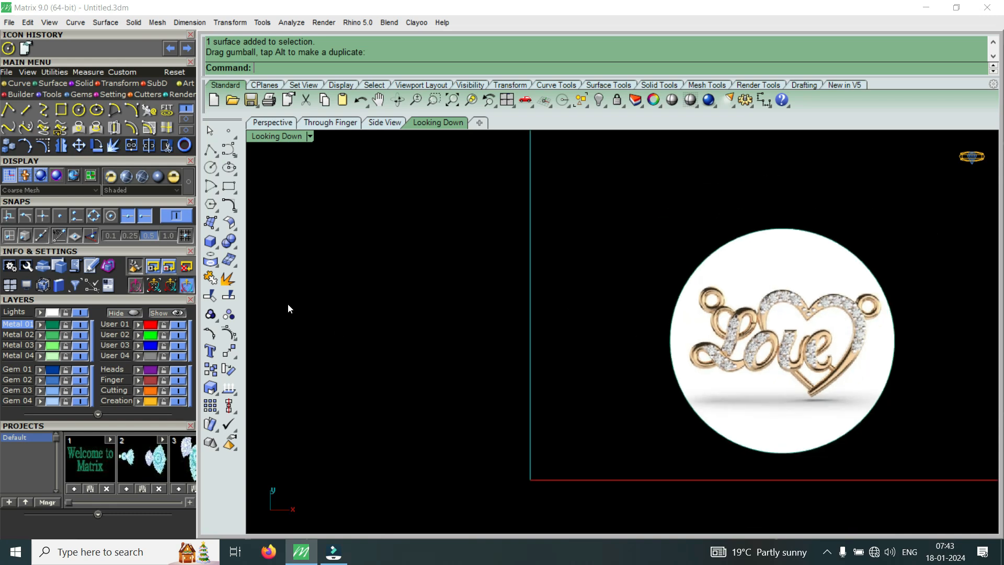
Start a text object with its dialog clear of the reference image, and replace the text to create with "Love"
click(76, 86)
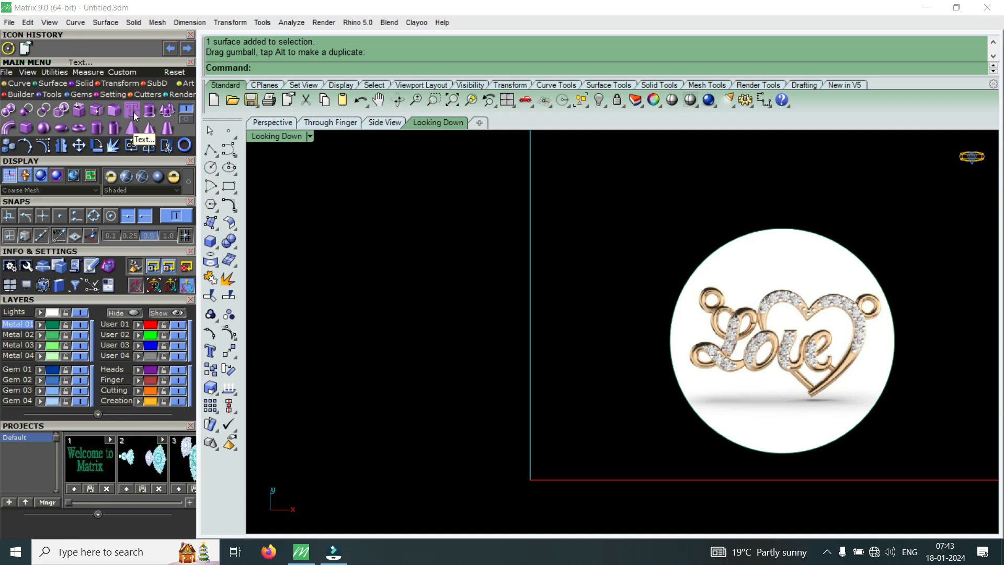
click(217, 357)
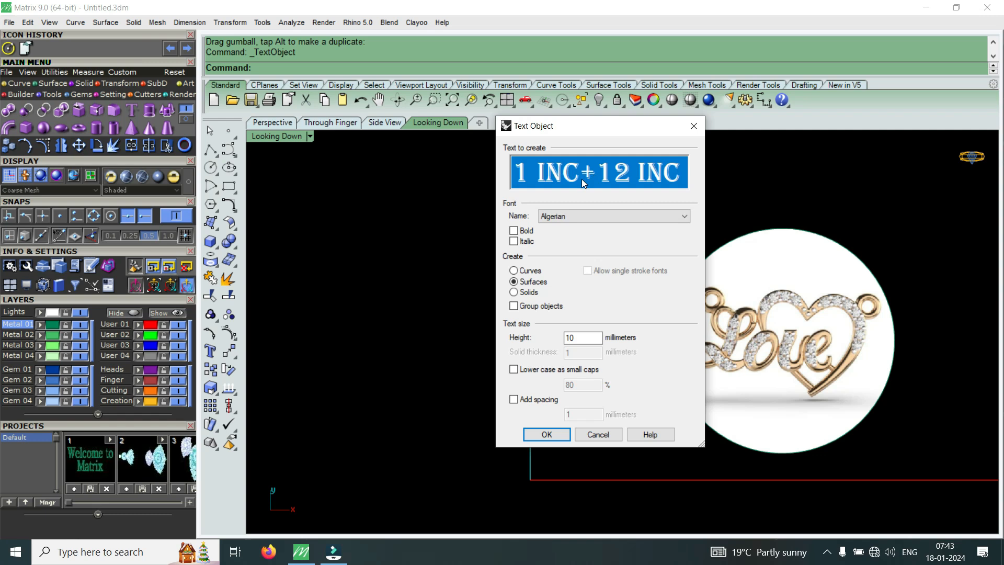
drag(642, 134, 419, 177)
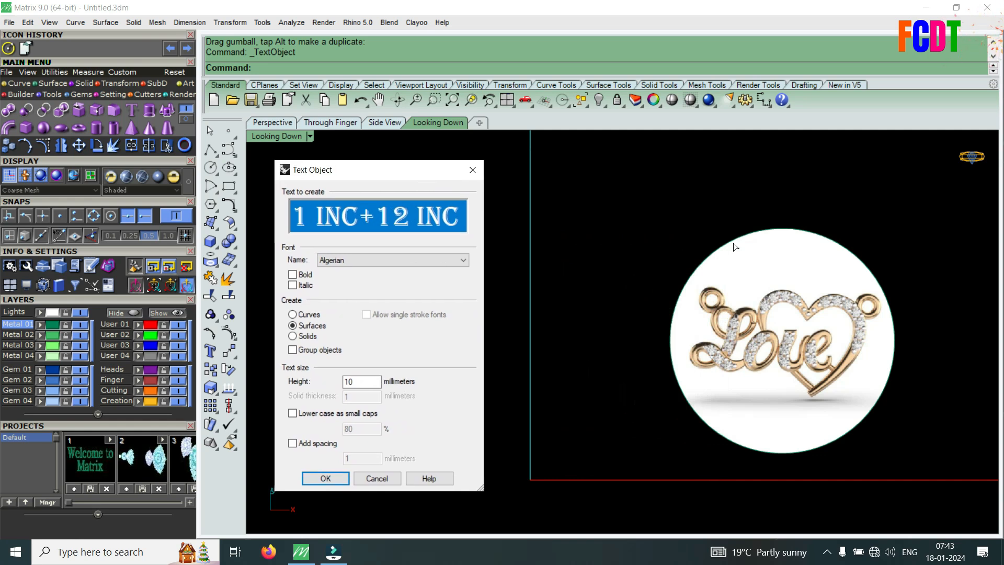
scroll(780, 257, down, 4)
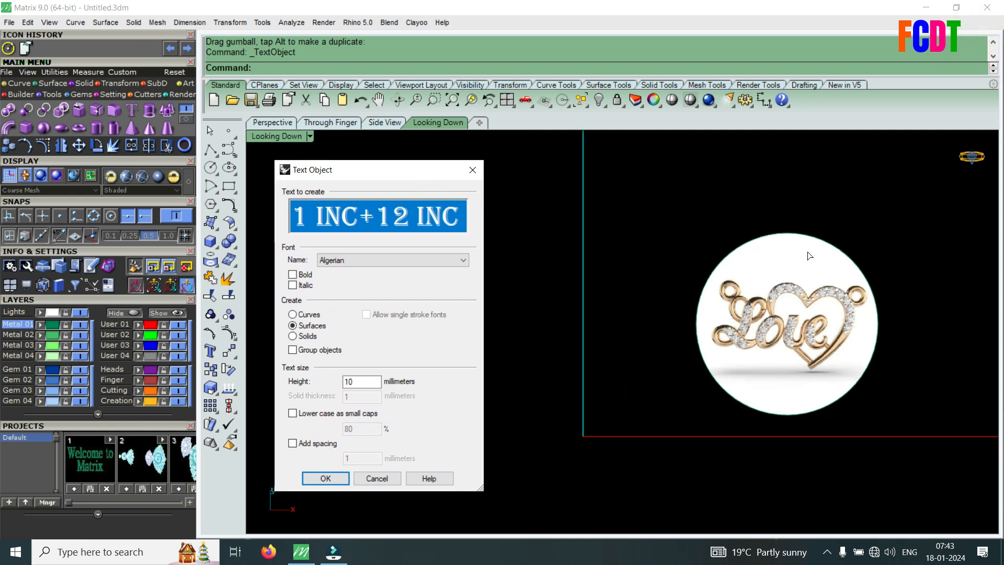
click(431, 226)
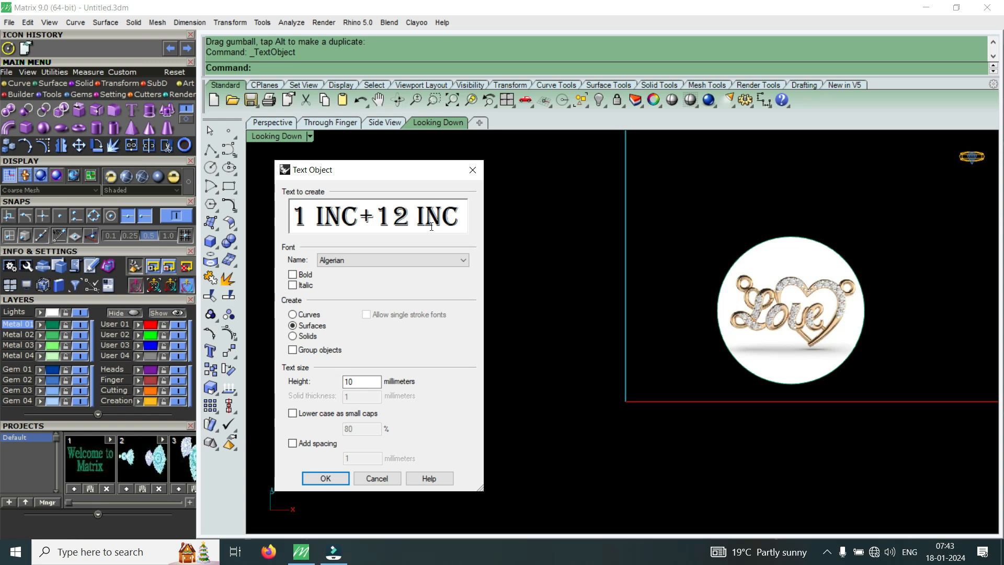
click(460, 220)
key(BackSpace)
key(BackSpace)
key(BackSpace)
key(BackSpace)
key(BackSpace)
key(BackSpace)
key(BackSpace)
key(BackSpace)
key(BackSpace)
key(BackSpace)
key(BackSpace)
key(BackSpace)
key(BackSpace)
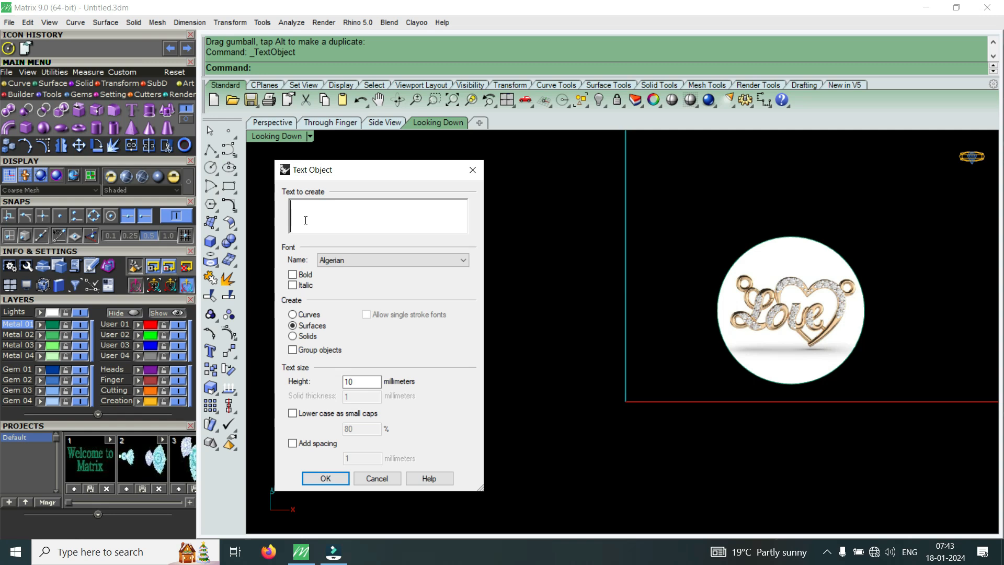
text(LOVE)
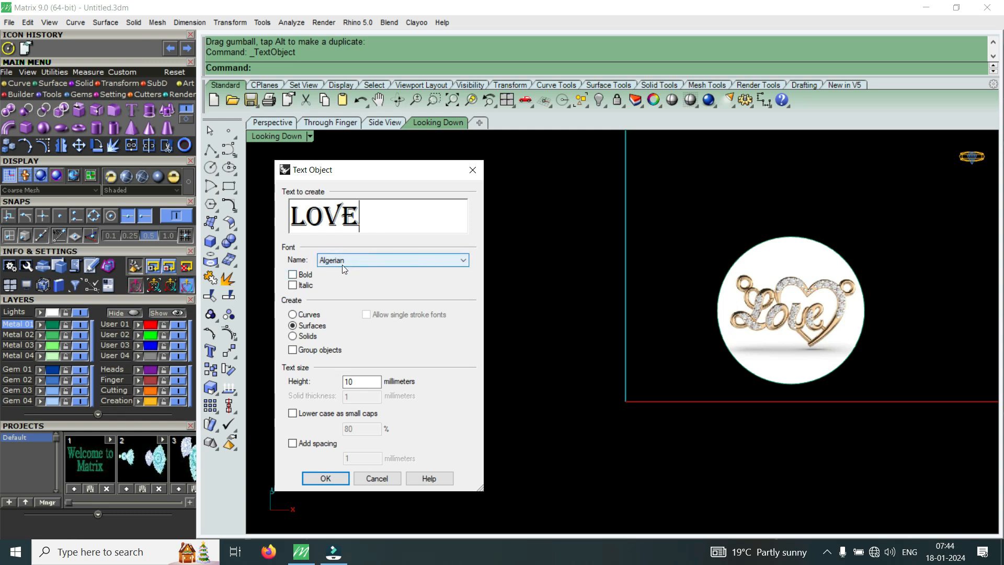
click(464, 265)
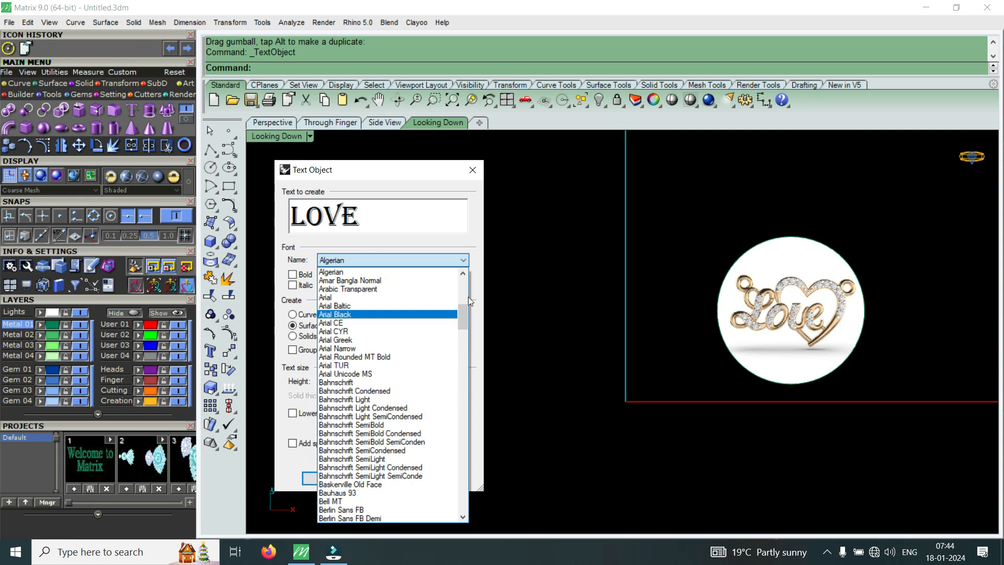
drag(461, 315, 463, 293)
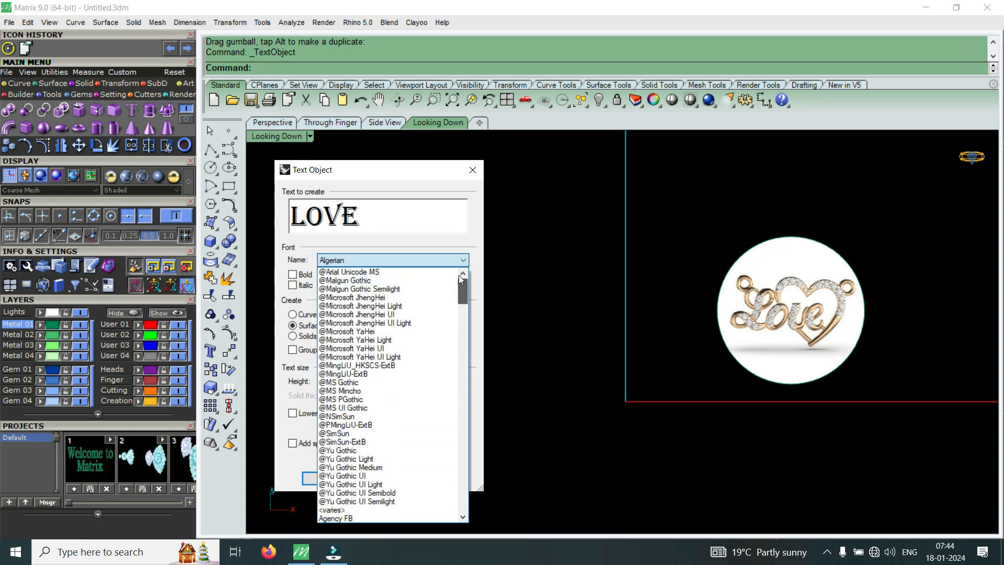
click(382, 272)
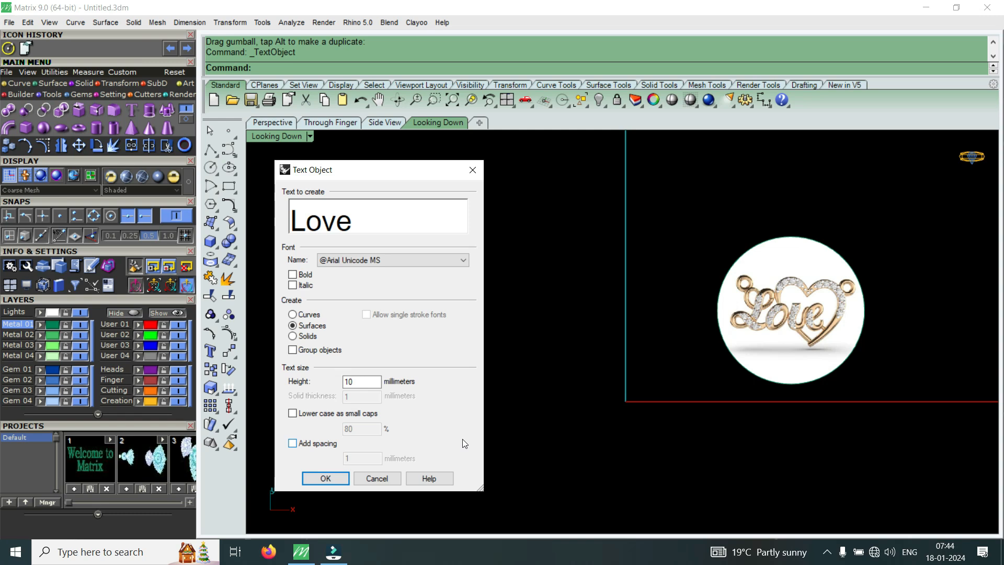
key(Down)
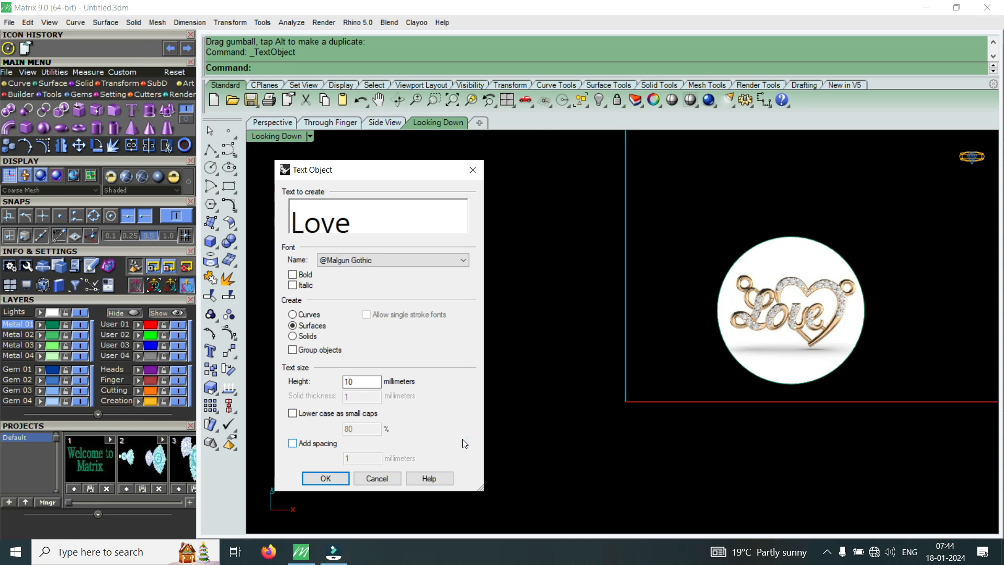
key(Down)
key(Down)
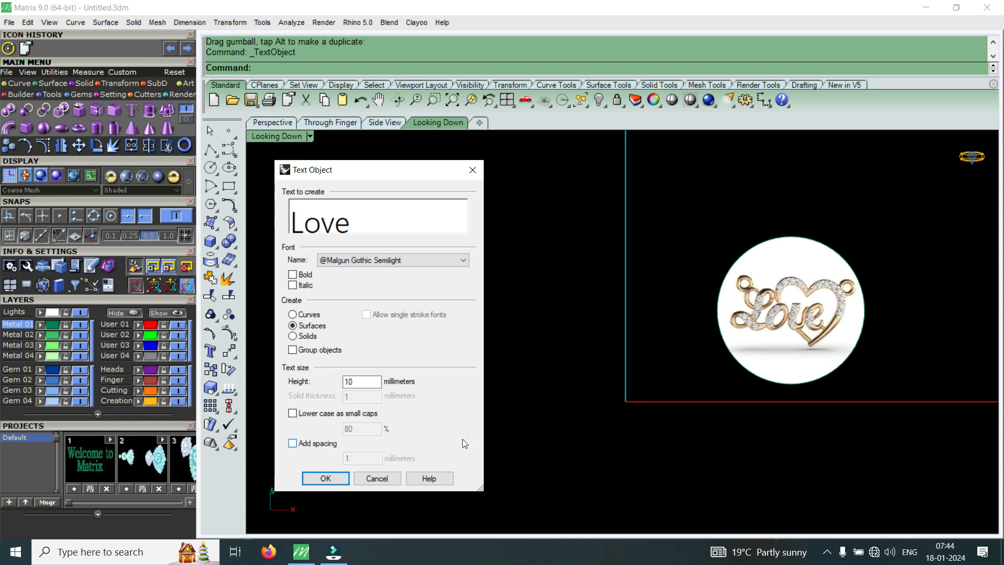
key(Down)
key(Down)
key(Down)
key(Down)
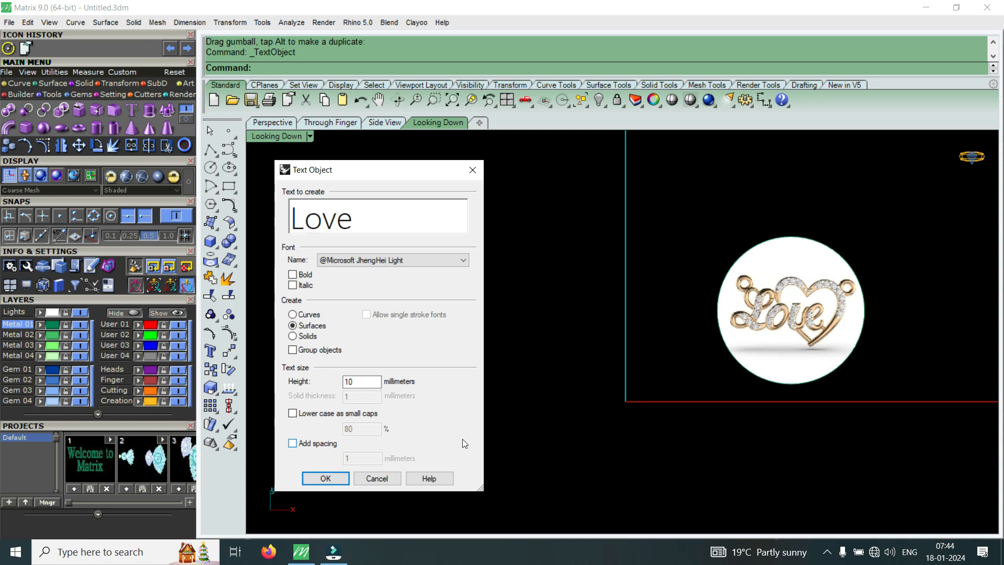
key(Down)
key(Down)
key(Down)
key(Down)
key(Down)
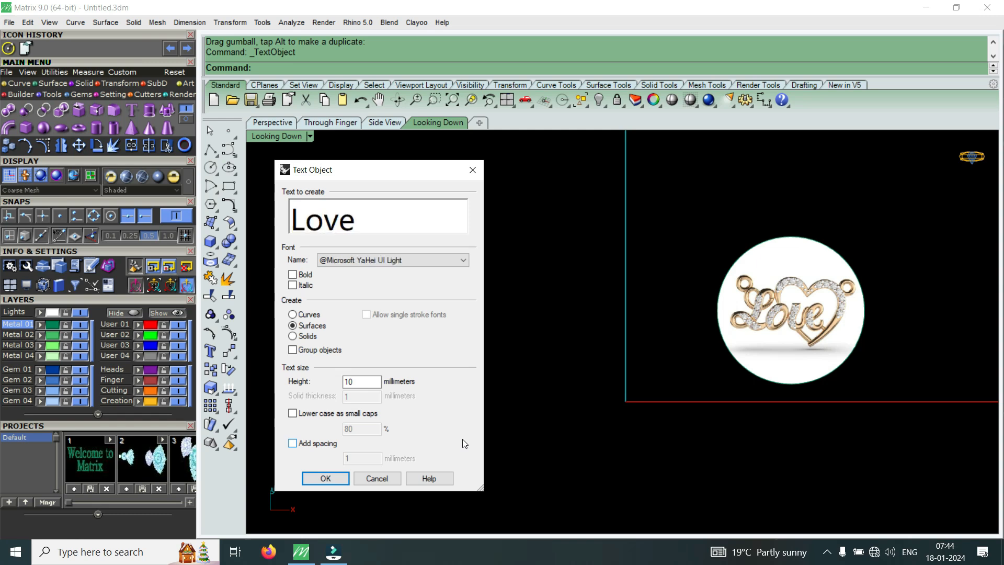
key(Down)
key(Down)
key(Down)
key(Down)
key(Down)
key(Down)
key(Down)
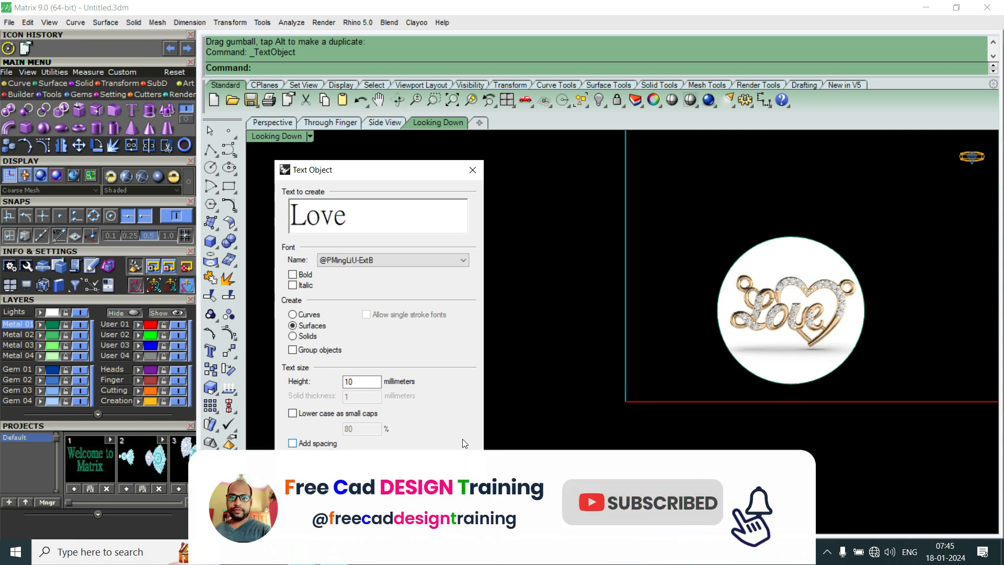
key(Down)
key(Down)
key(Down)
key(Down)
key(Down)
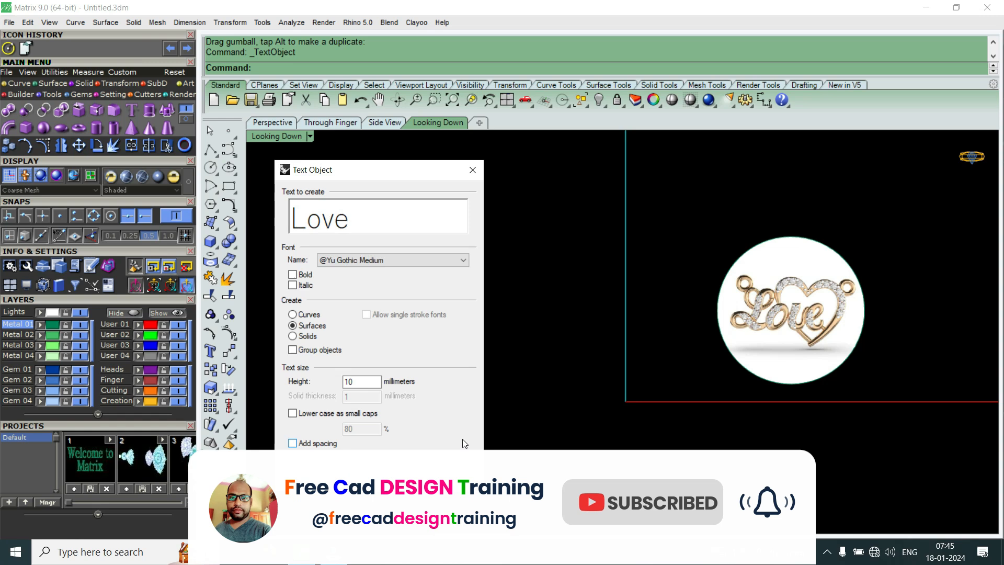
key(Down)
key(Down)
key(Down)
key(Down)
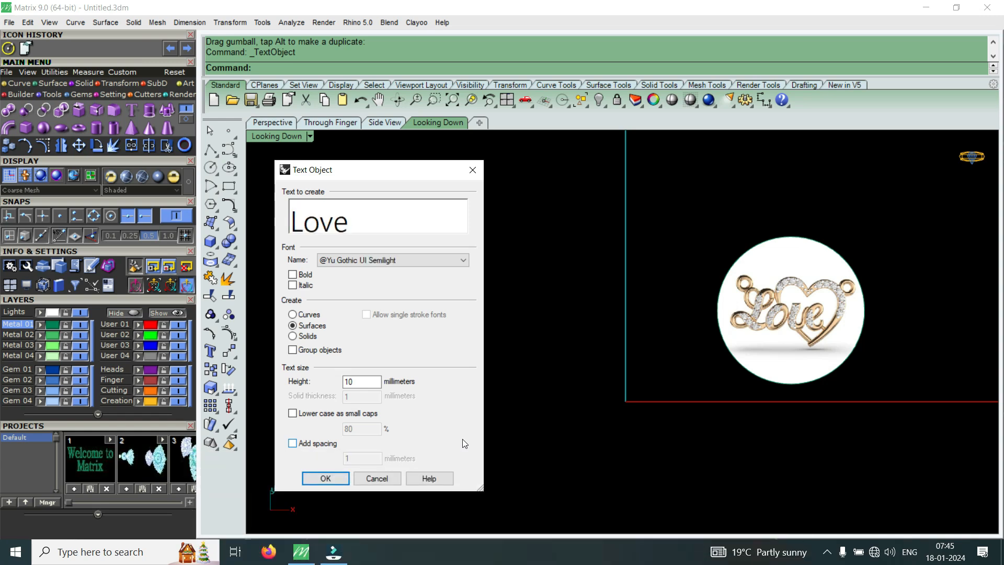
key(Down)
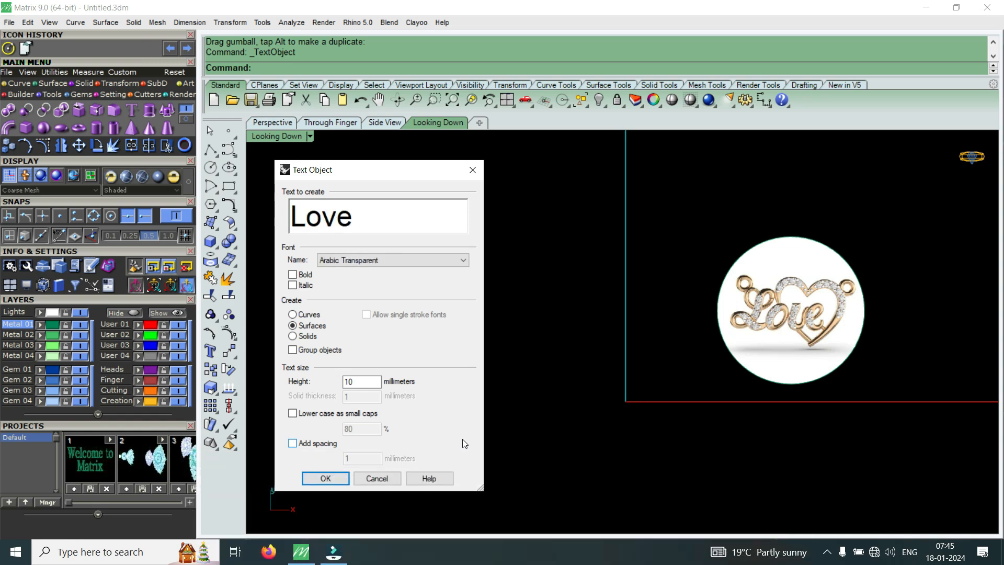
key(Down)
key(Down)
key(Down)
key(Down)
key(Down)
key(Down)
key(Down)
key(Down)
key(Down)
key(Down)
key(Down)
key(Down)
key(Down)
key(Down)
key(Down)
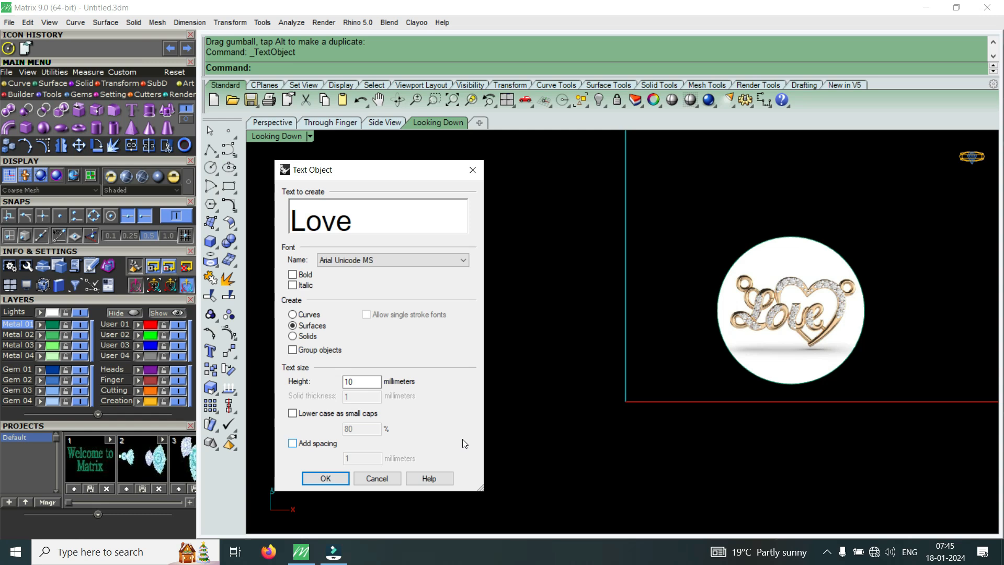
key(Down)
key(Down)
key(Down)
key(Down)
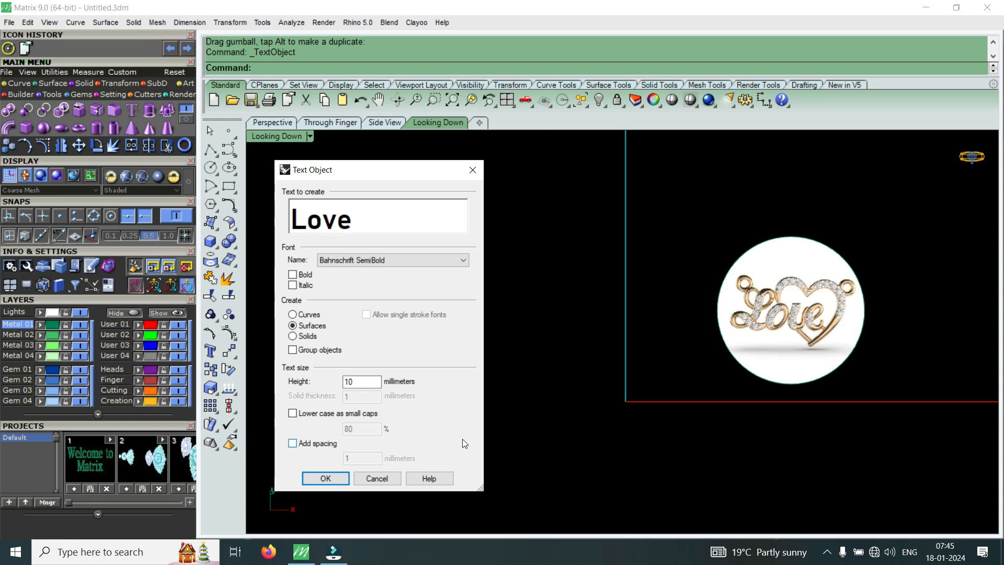
key(Down)
key(Down)
key(Down)
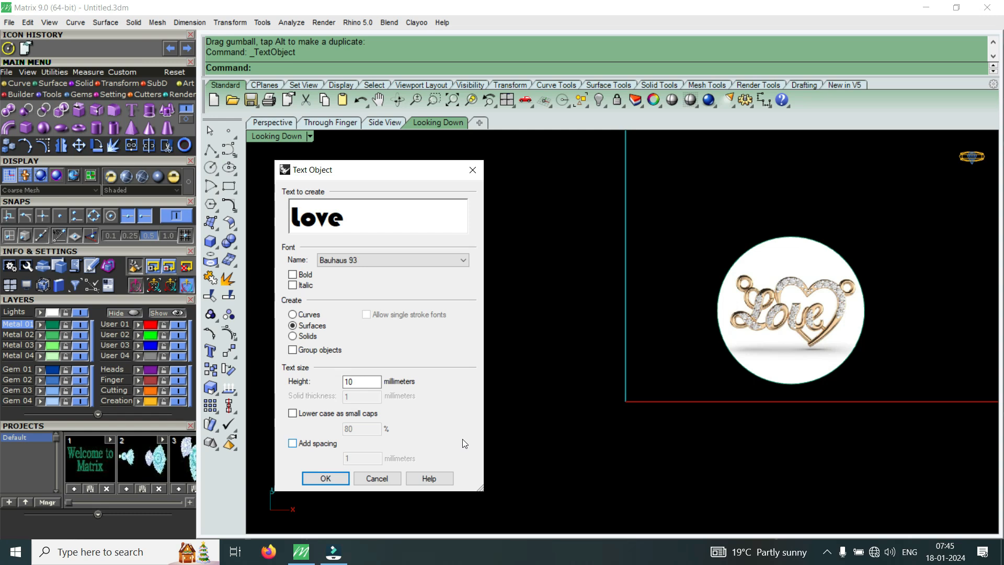
key(Down)
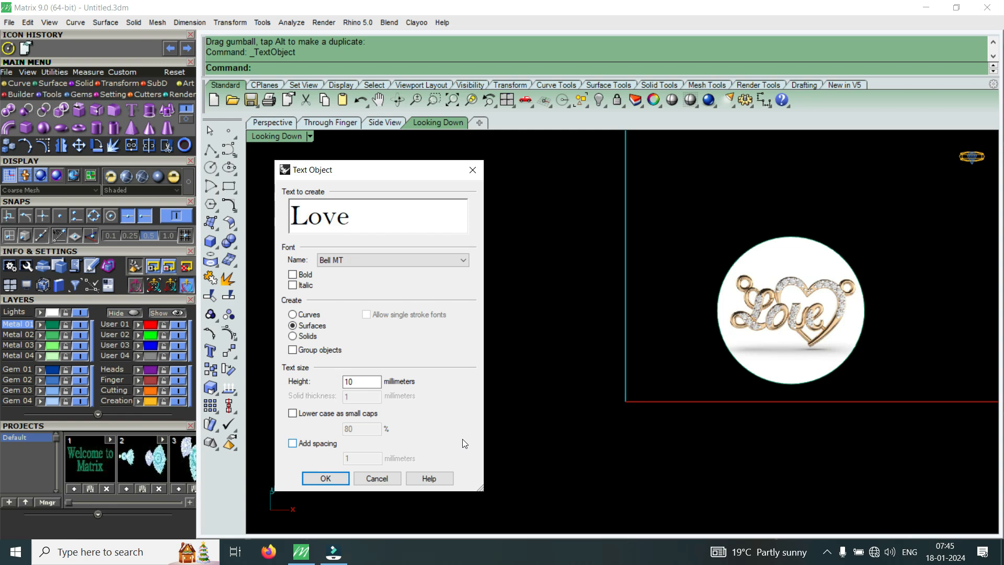
key(Down)
key(Down)
key(Down)
key(Down)
key(Down)
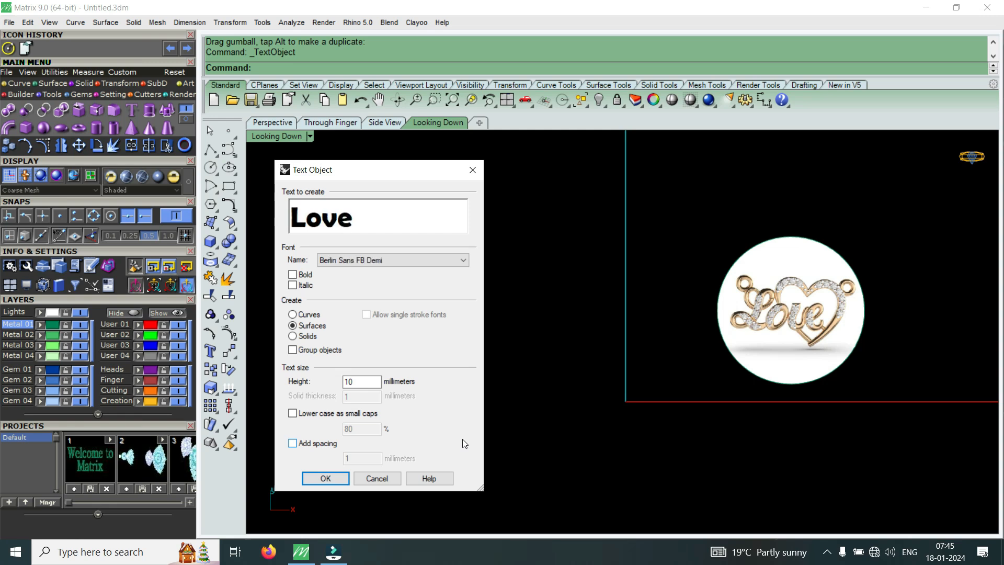
key(Down)
key(Down)
key(Down)
key(Down)
key(Down)
key(Down)
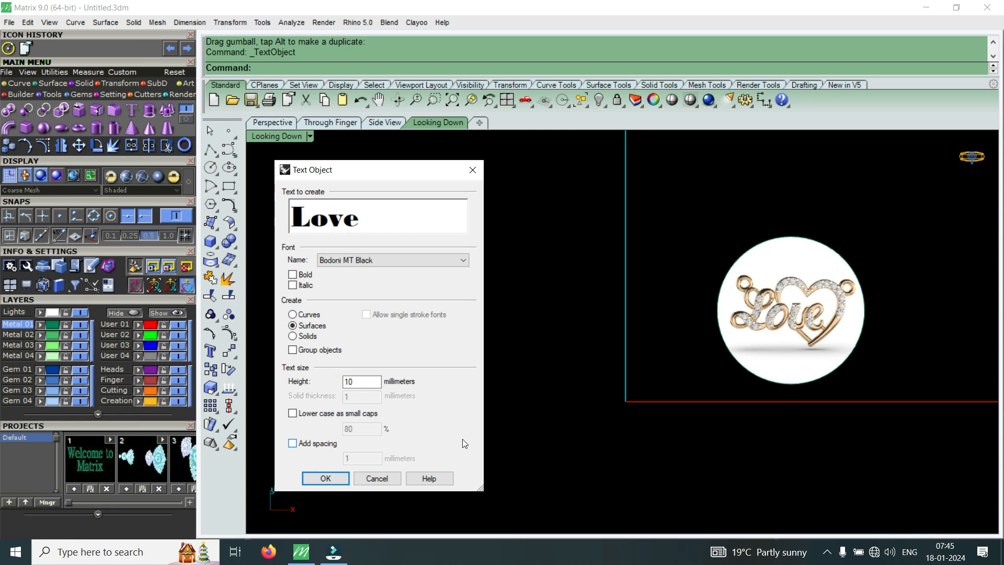
key(Down)
key(Down)
key(Down)
key(Down)
key(Down)
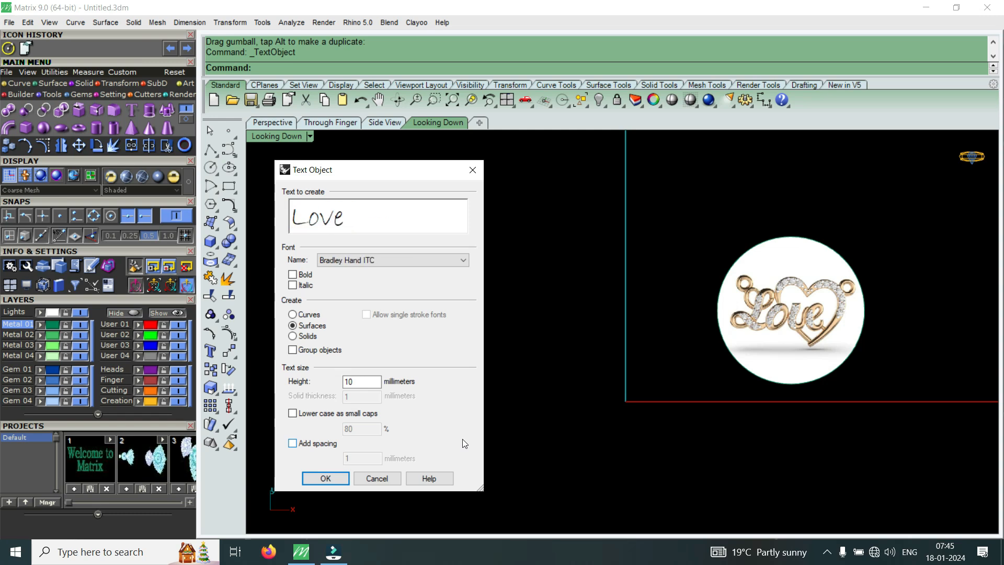
key(Down)
key(Down)
key(Down)
key(Down)
key(Down)
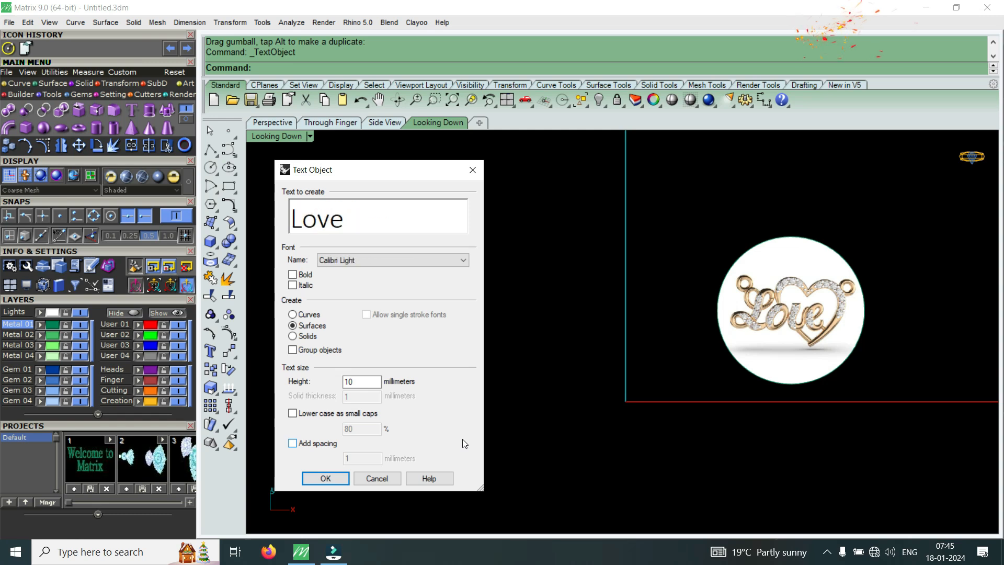
key(Down)
key(Down)
key(Down)
key(Down)
key(Down)
key(Down)
key(Down)
key(Down)
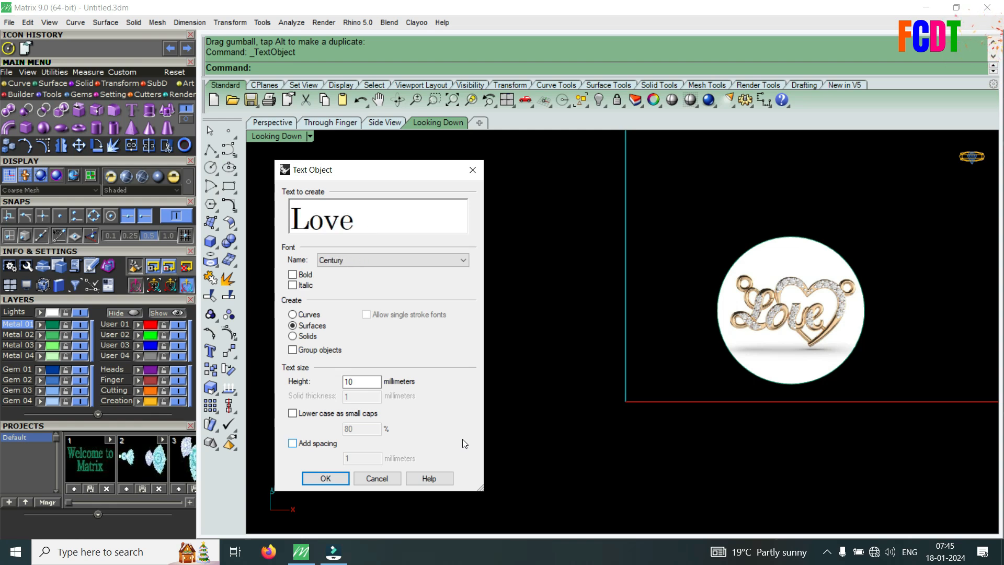
key(Down)
key(Down)
key(Down)
key(Down)
key(Down)
key(Down)
key(Down)
key(Down)
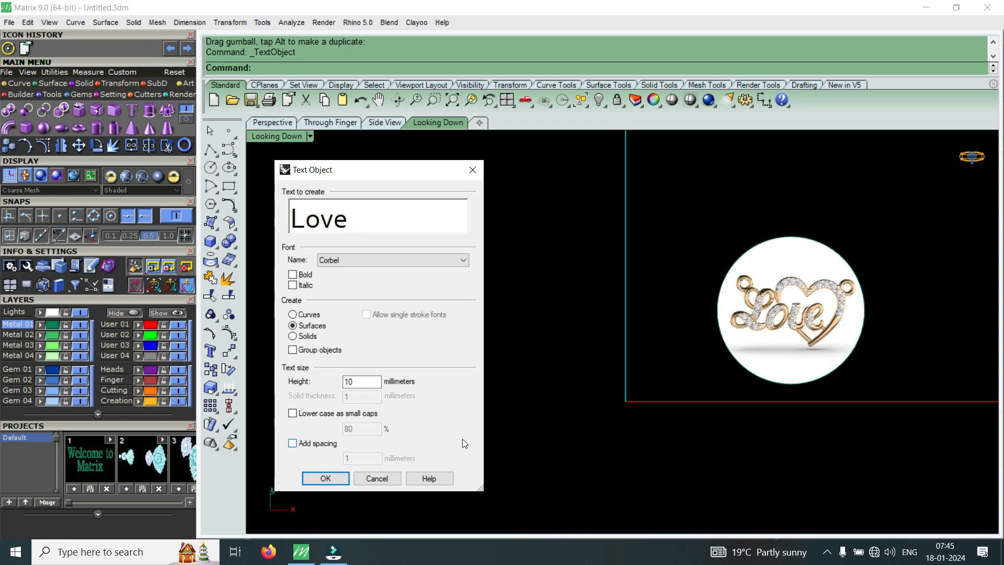
Preview "Love" in successive fonts from Corbel through Edwardian Script ITC, French Script MT and Jokerman to Leelawadee UI, comparing each with the pendant's lettering
key(Down)
key(Down)
key(Down)
key(Down)
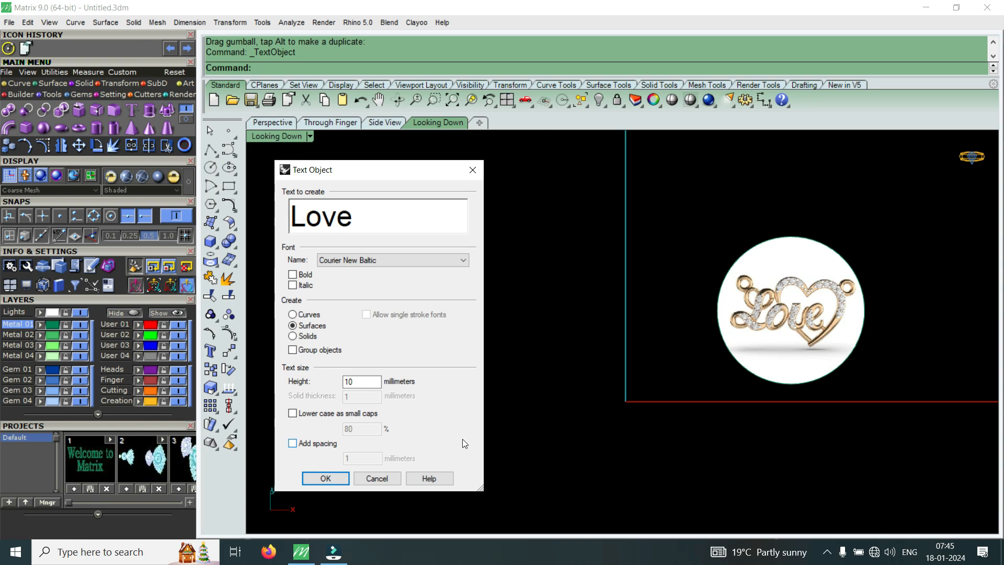
key(Down)
key(Down)
key(Down)
key(Down)
key(Down)
key(Down)
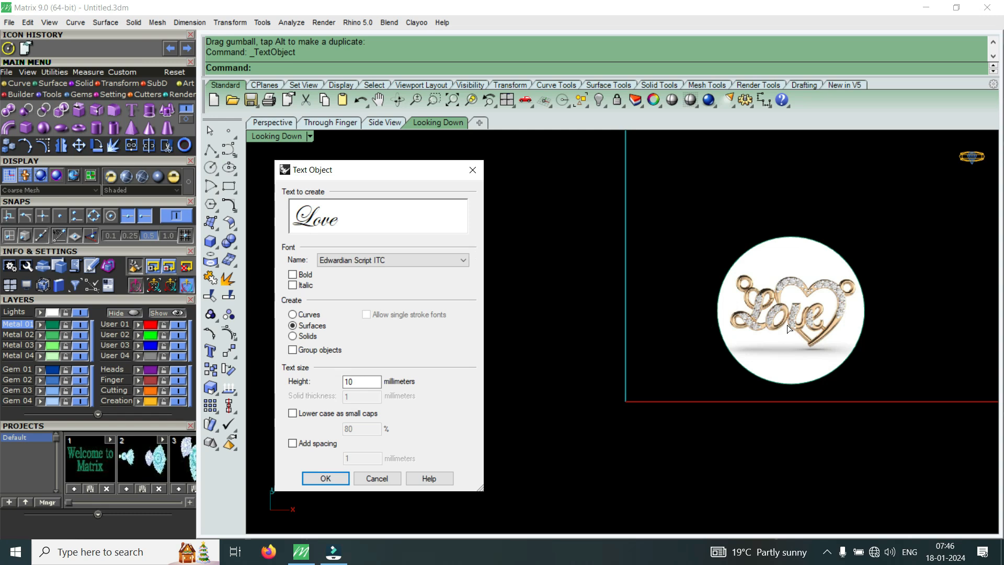
key(Down)
key(Down)
key(Down)
key(Down)
key(Down)
key(Down)
key(Down)
key(Down)
key(Down)
key(Down)
key(Down)
key(Down)
key(Down)
key(Down)
key(Down)
key(Down)
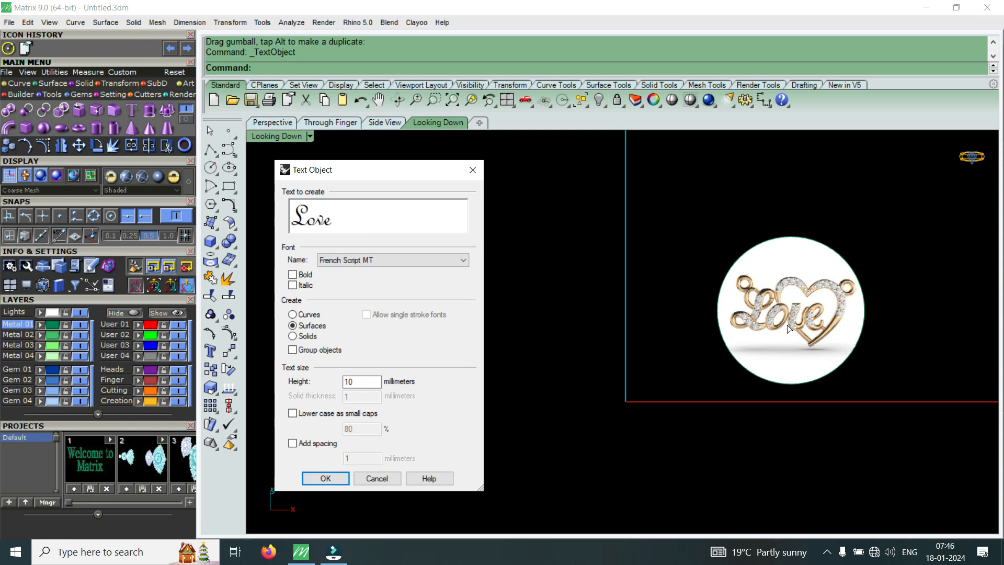
key(Down)
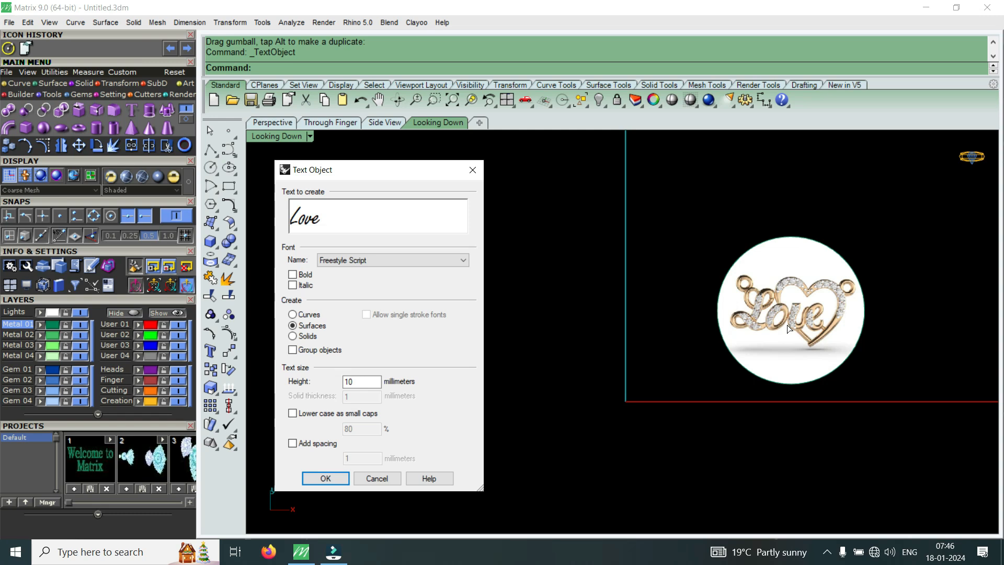
key(Up)
key(Up)
key(Down)
key(Down)
key(Down)
key(Down)
key(Down)
key(Down)
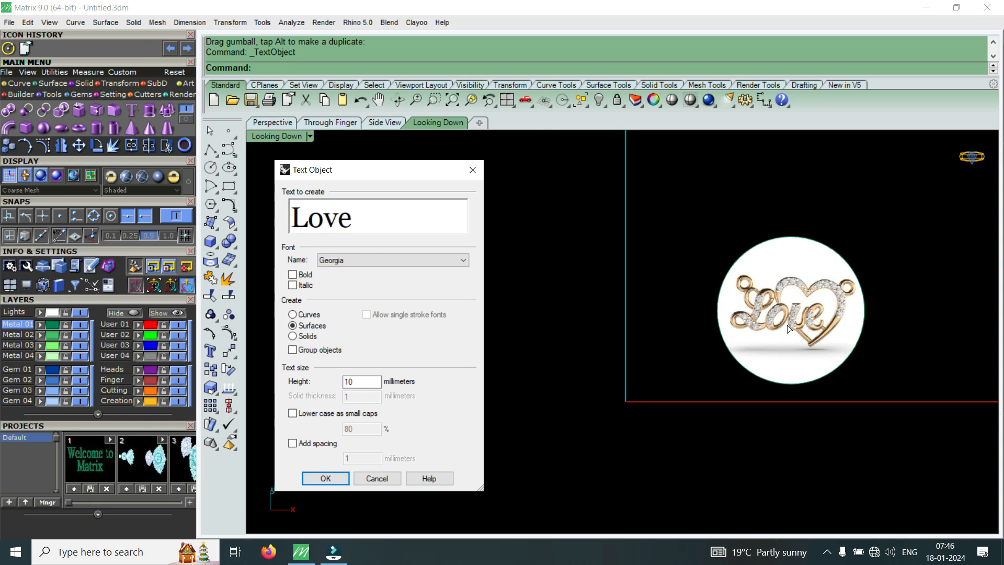
key(Up)
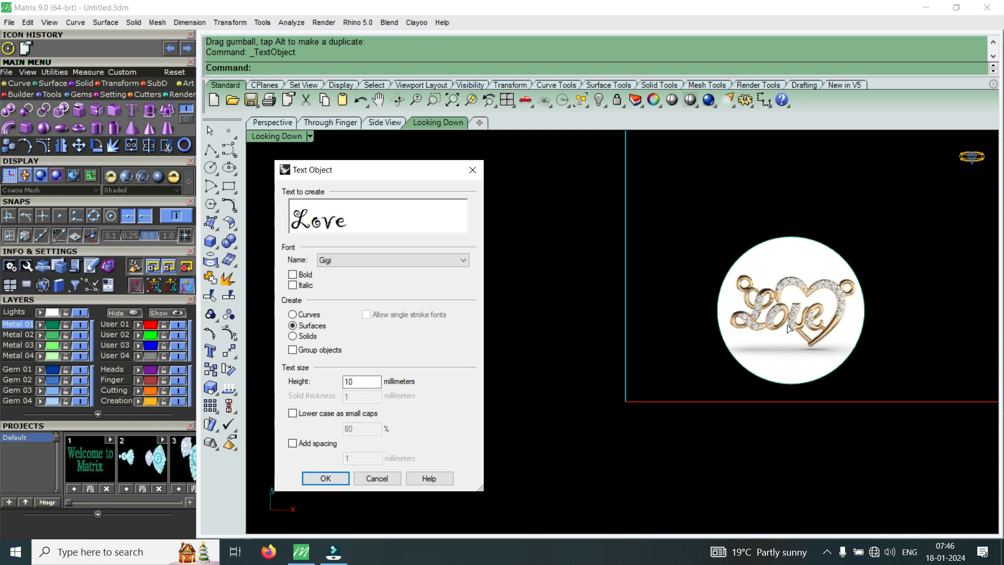
key(Down)
key(Down)
key(Down)
key(Down)
key(Down)
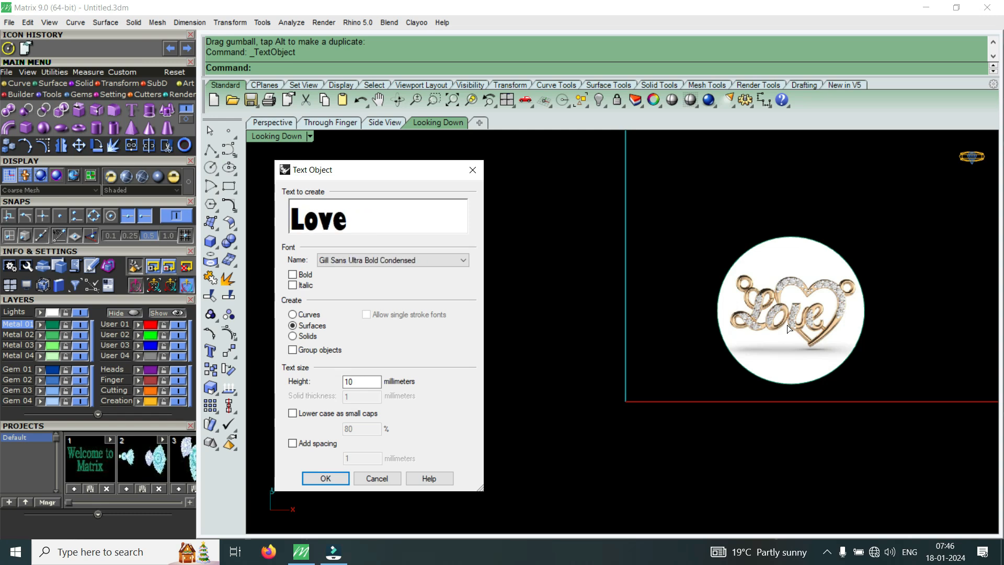
key(Down)
key(Down)
key(Down)
key(Down)
key(Down)
key(Down)
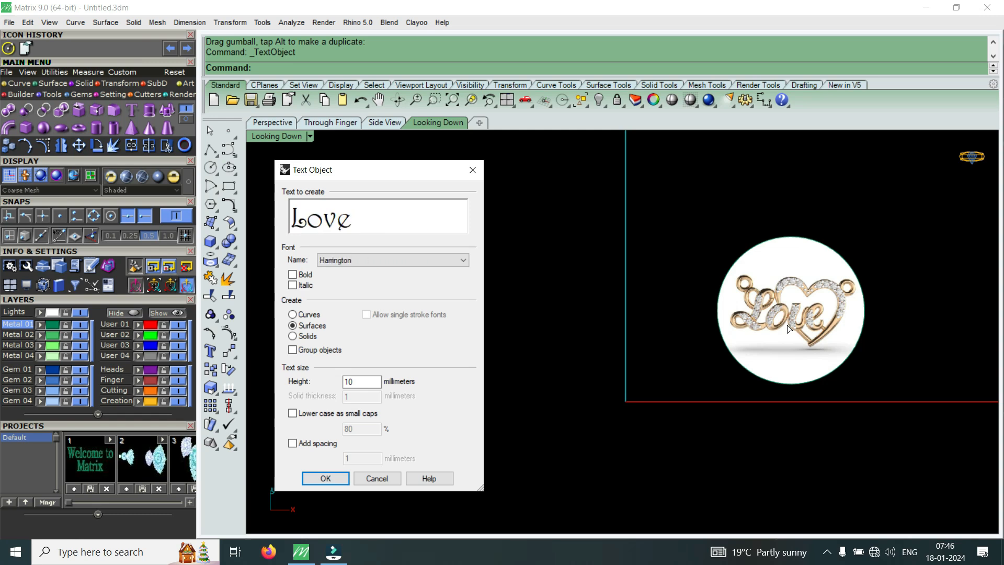
key(Down)
key(Down)
key(Down)
key(Down)
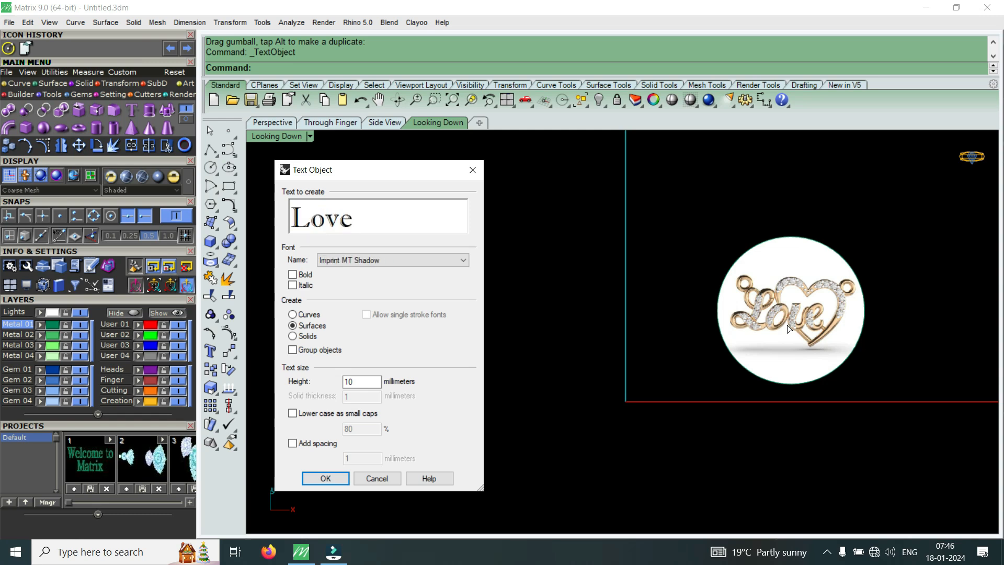
key(Down)
key(Down)
key(Down)
key(Down)
key(Down)
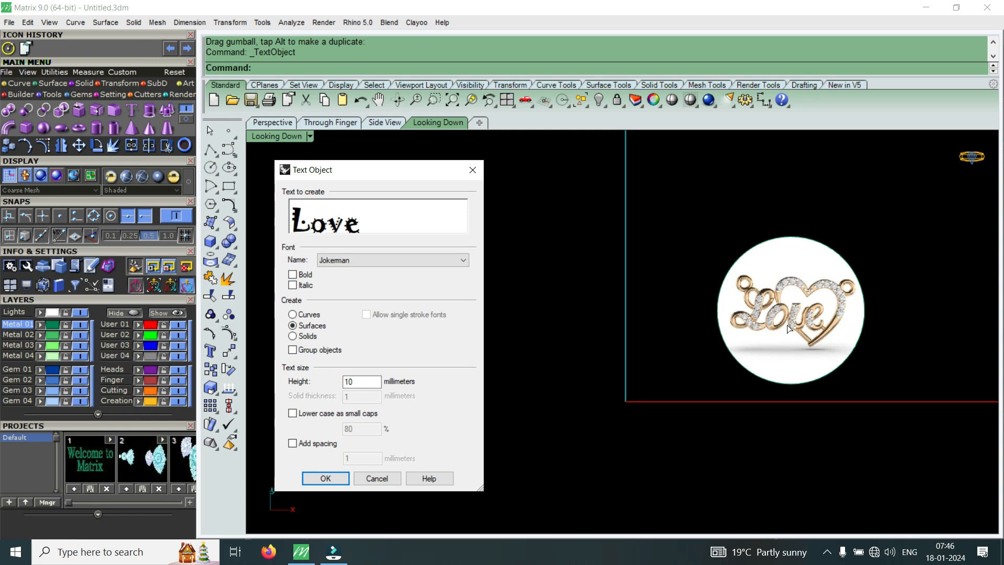
key(Down)
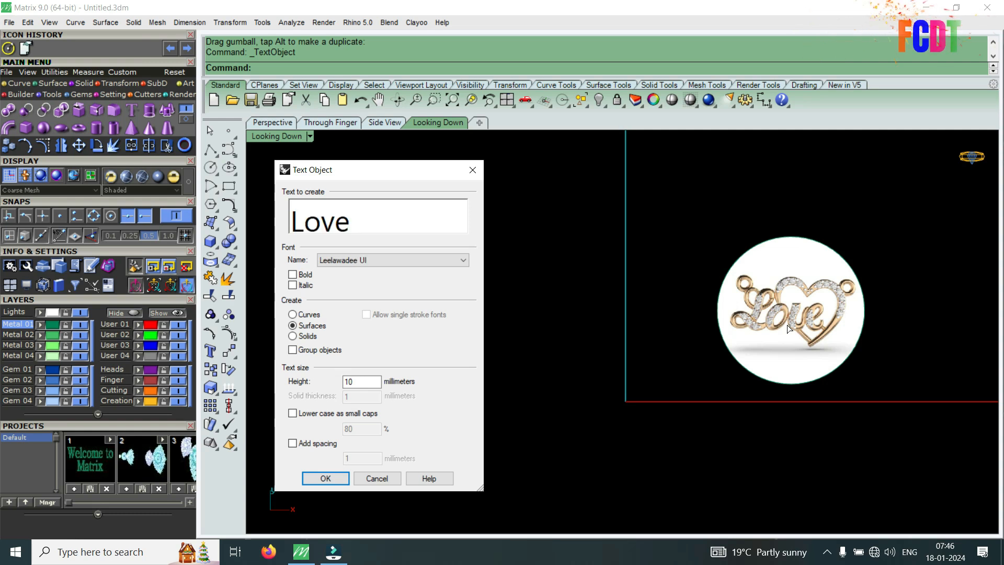
Set the font to Kunstler Script and place the 10 mm high "Love" text as surfaces below and left of the reference image
key(Up)
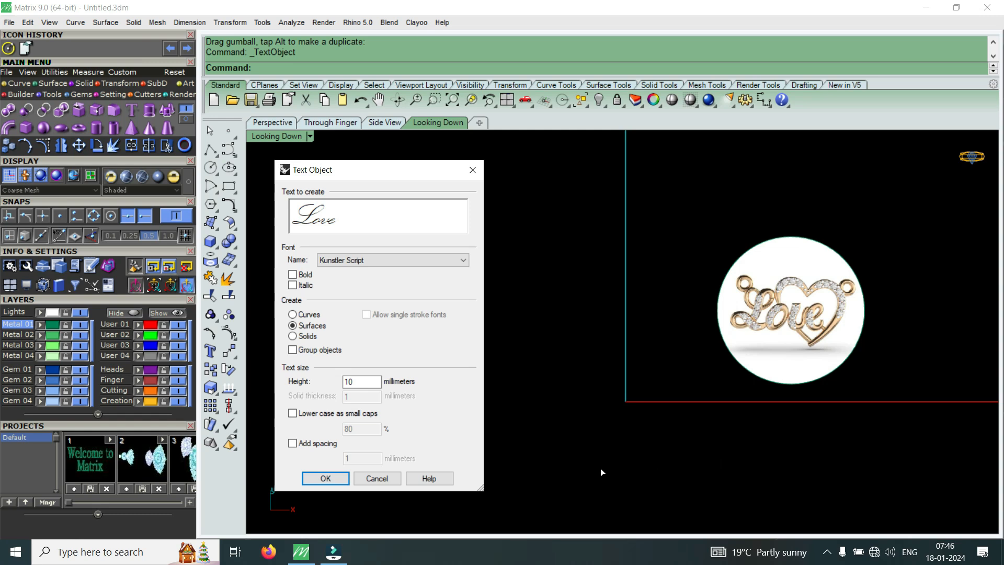
click(338, 479)
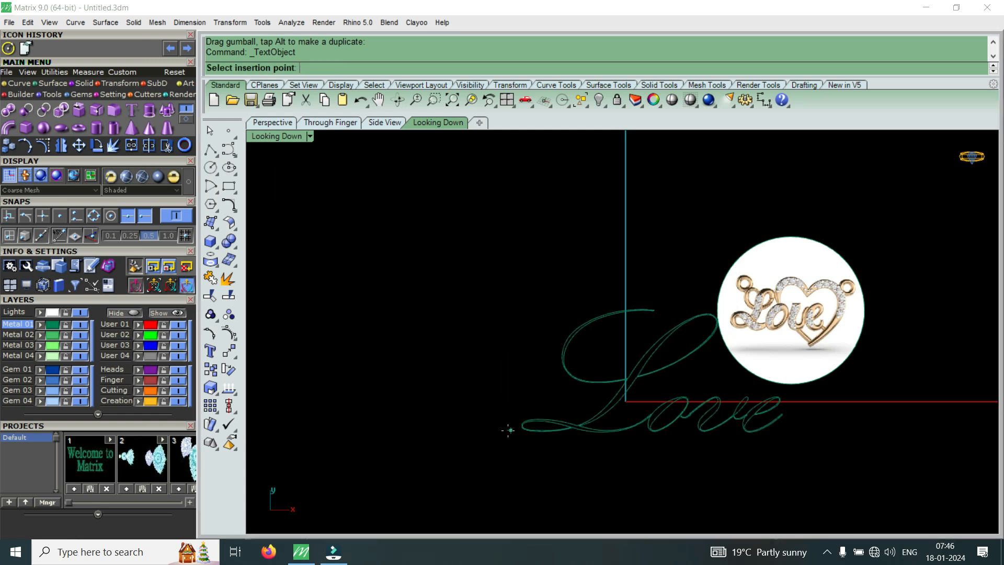
click(483, 432)
scroll(601, 377, up, 5)
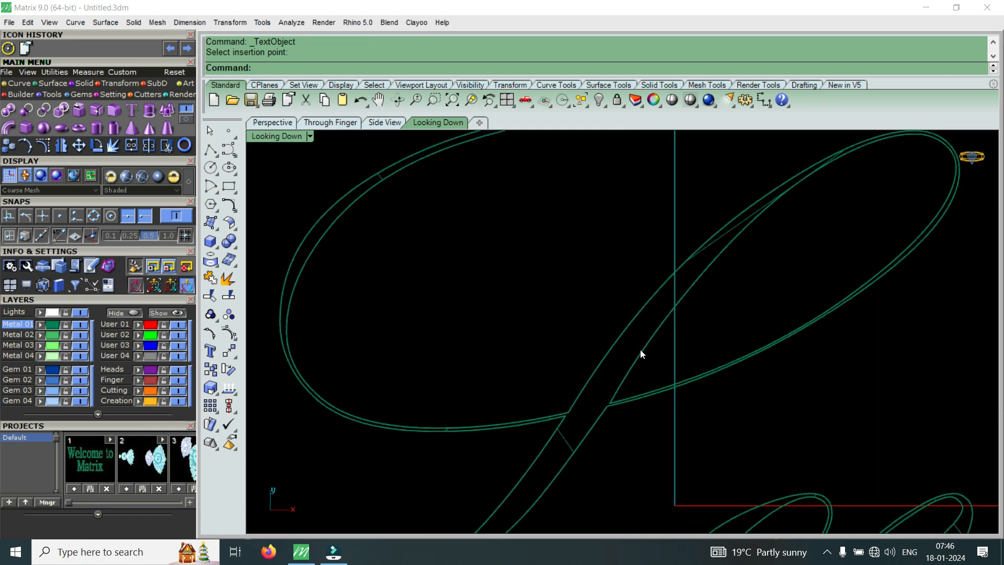
scroll(617, 353, down, 5)
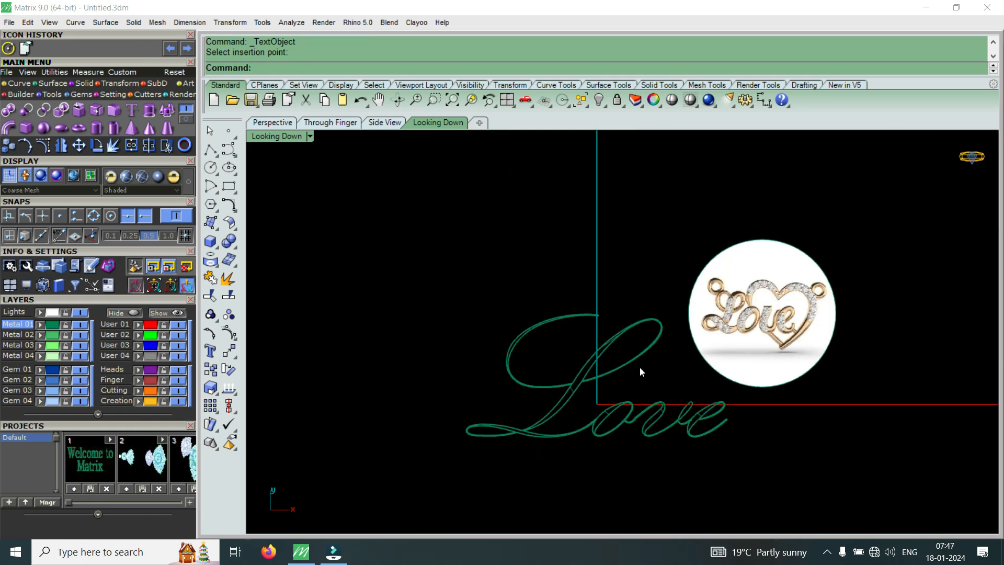
scroll(712, 418, up, 5)
scroll(647, 426, down, 5)
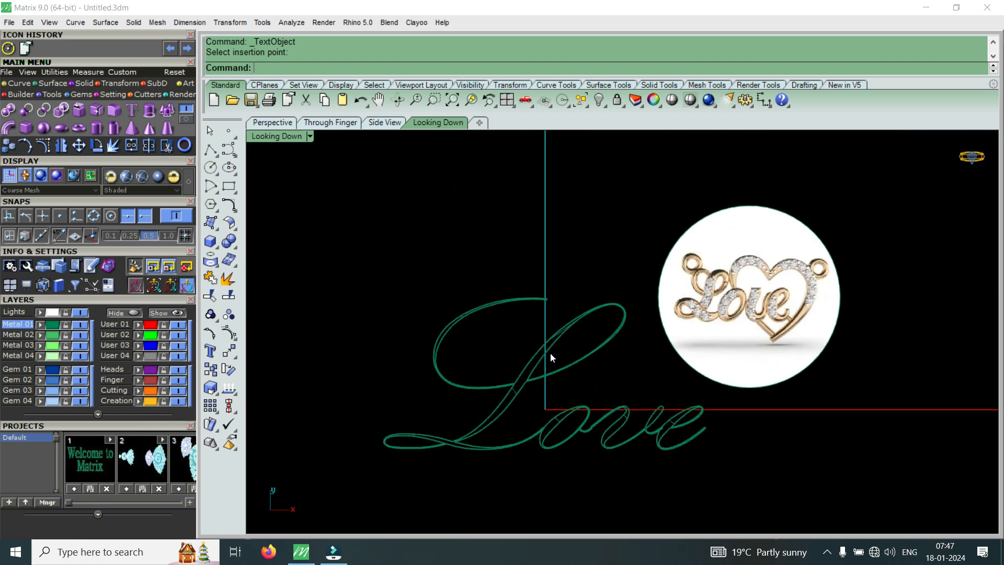
Examine the "Love" lettering in the Perspective view, selecting individual letters to check how their surfaces are divided, and compare it in the Looking Down view
double_click(294, 134)
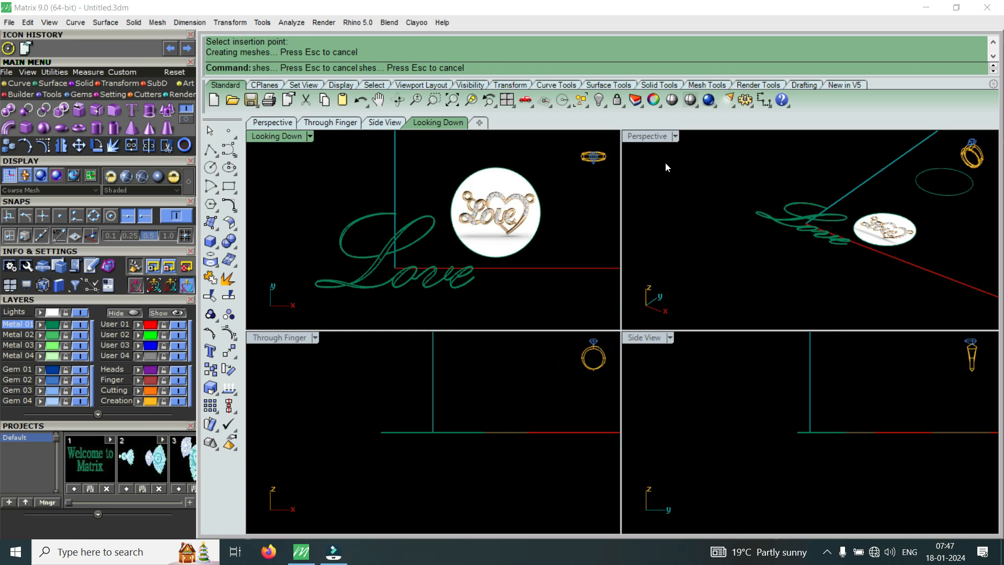
double_click(646, 137)
scroll(626, 320, up, 3)
right_drag(625, 319, 690, 379)
right_drag(645, 349, 644, 405)
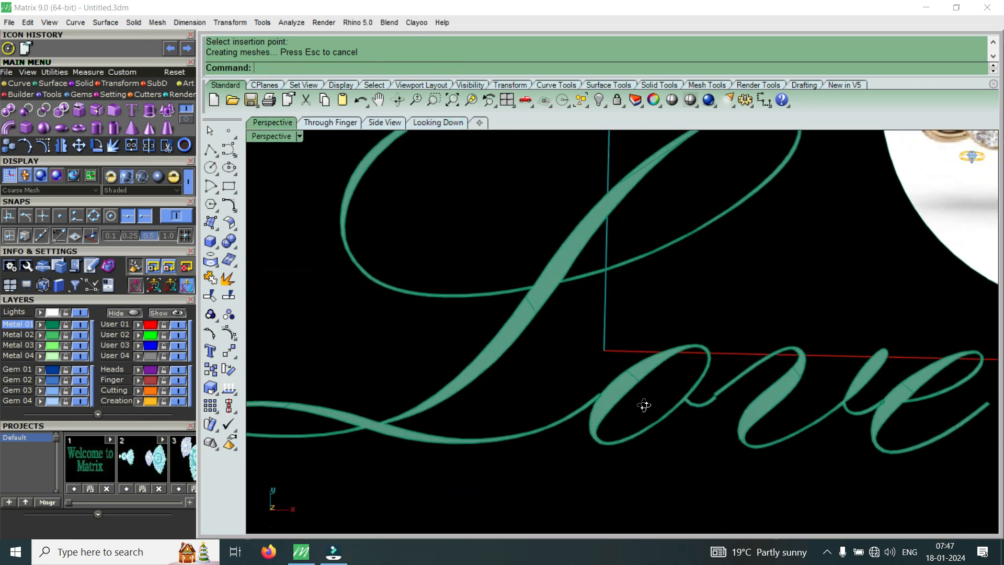
scroll(638, 385, up, 4)
click(633, 376)
scroll(680, 335, down, 3)
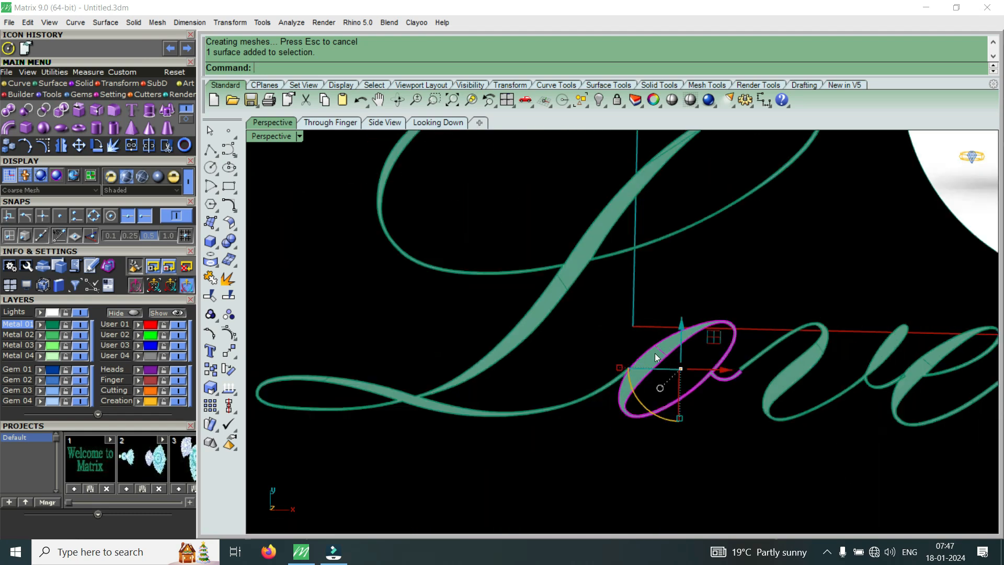
scroll(499, 361, up, 5)
click(517, 343)
scroll(518, 409, down, 10)
scroll(639, 402, up, 5)
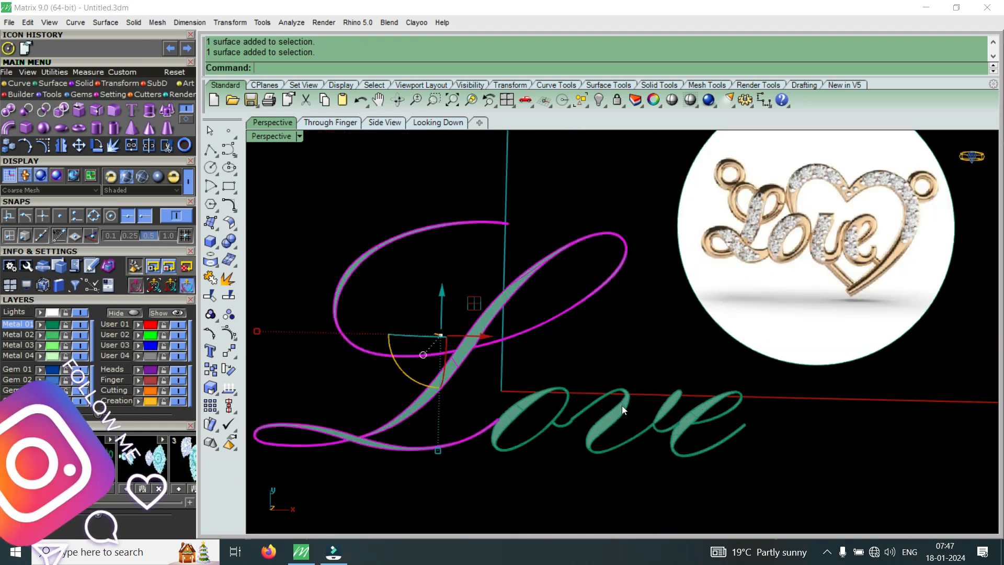
scroll(622, 408, up, 3)
click(528, 404)
scroll(527, 404, down, 3)
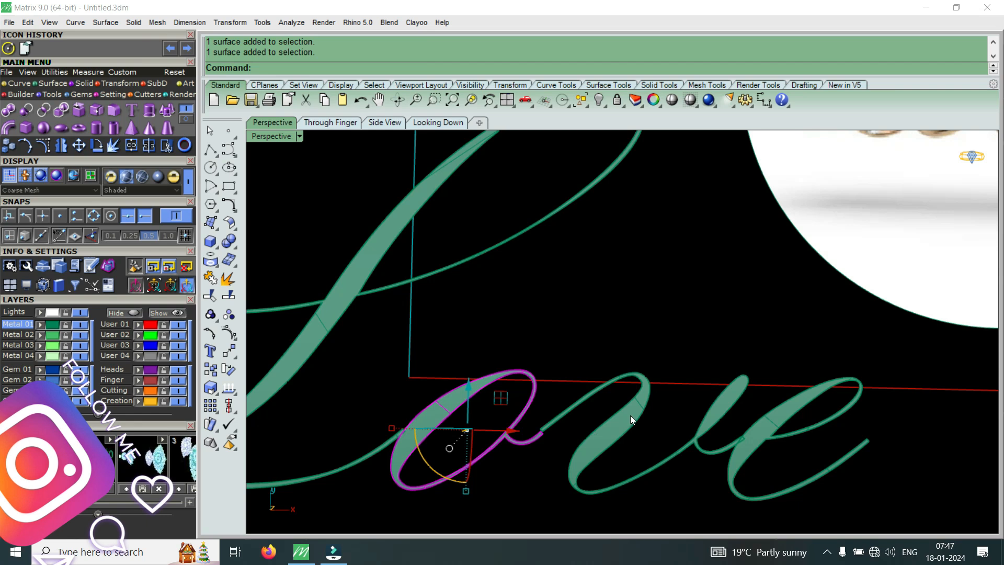
scroll(630, 415, down, 3)
scroll(680, 418, up, 6)
click(720, 436)
scroll(602, 363, down, 5)
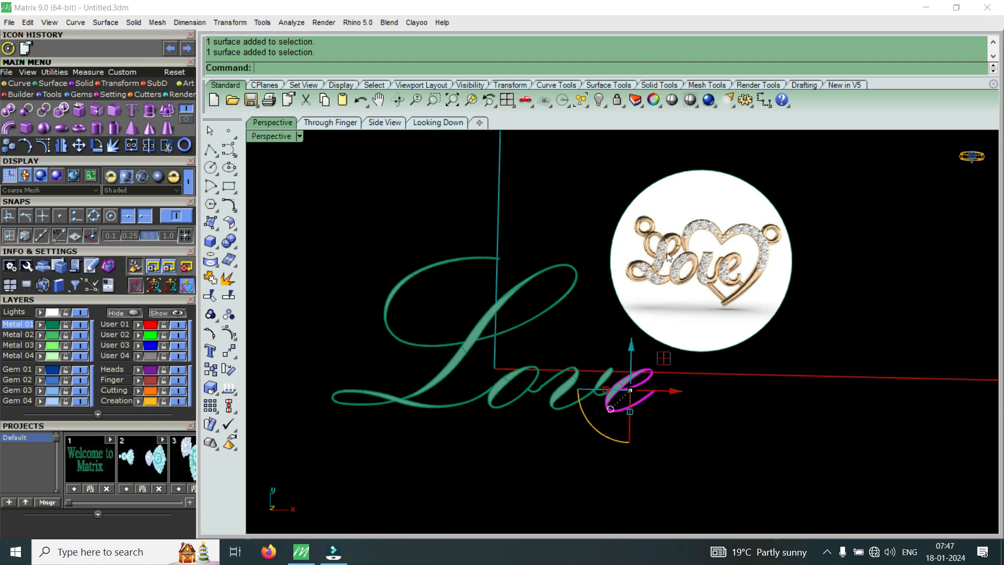
scroll(668, 256, up, 2)
scroll(497, 285, down, 2)
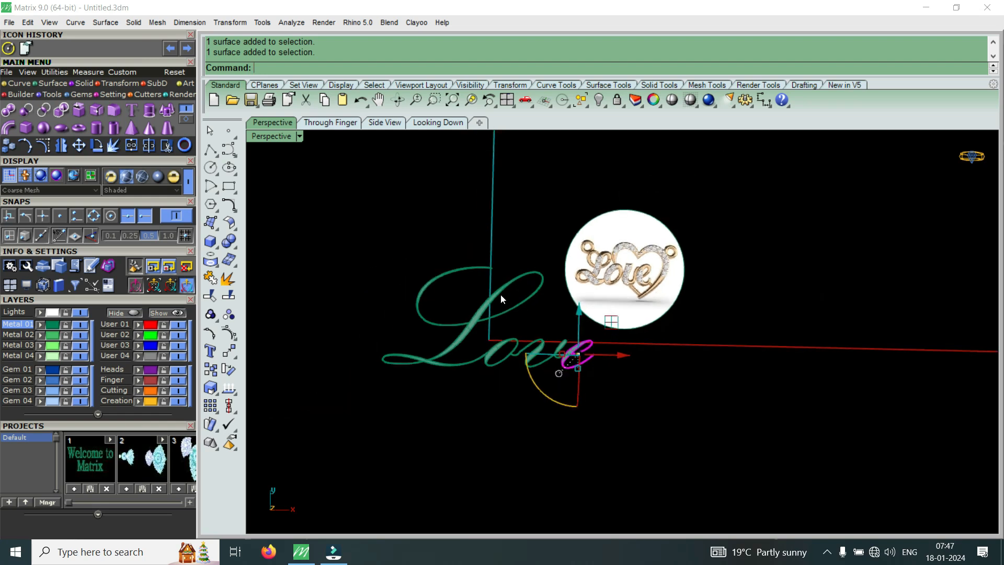
scroll(457, 291, up, 4)
click(407, 353)
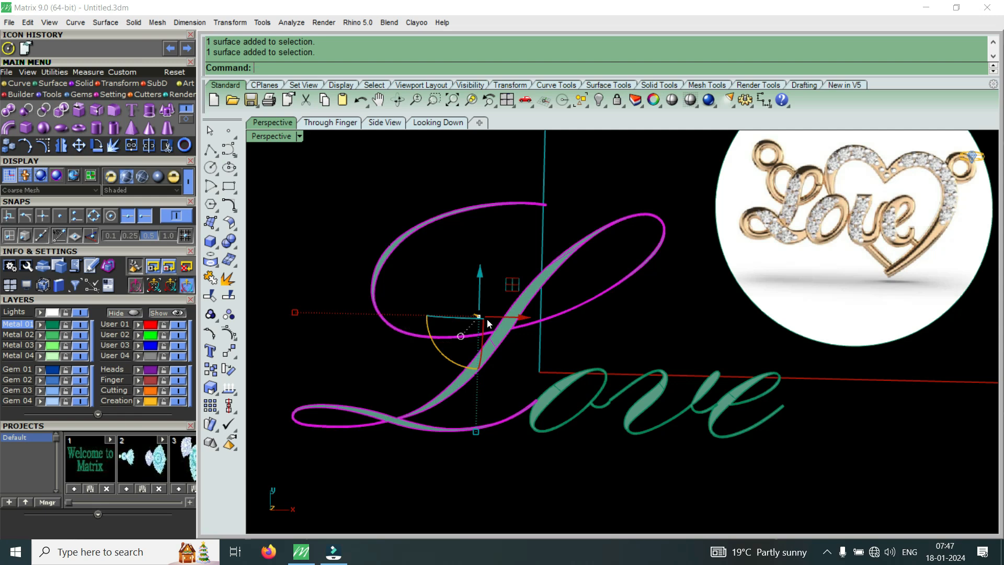
click(554, 383)
key(Escape)
scroll(579, 363, down, 3)
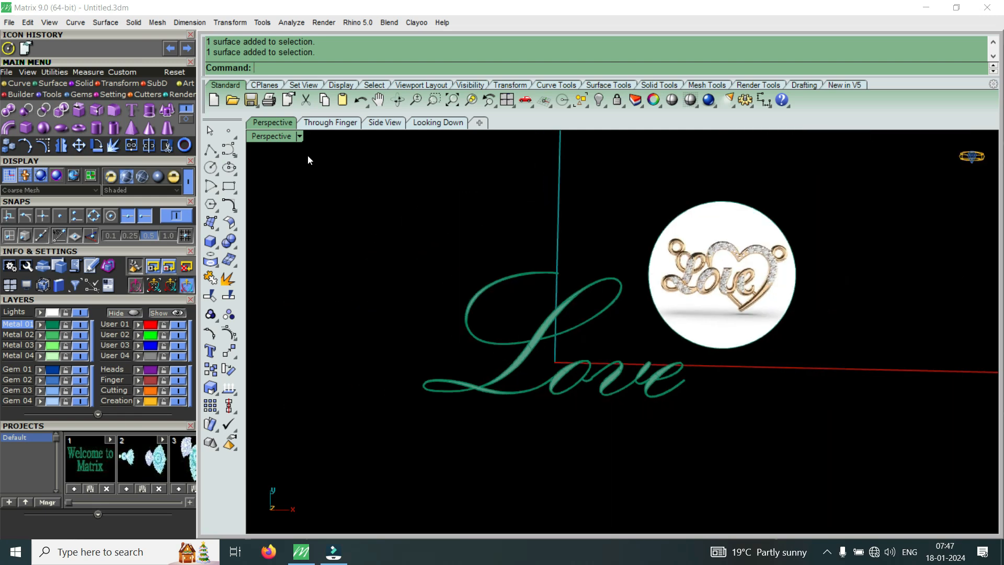
double_click(271, 138)
double_click(270, 136)
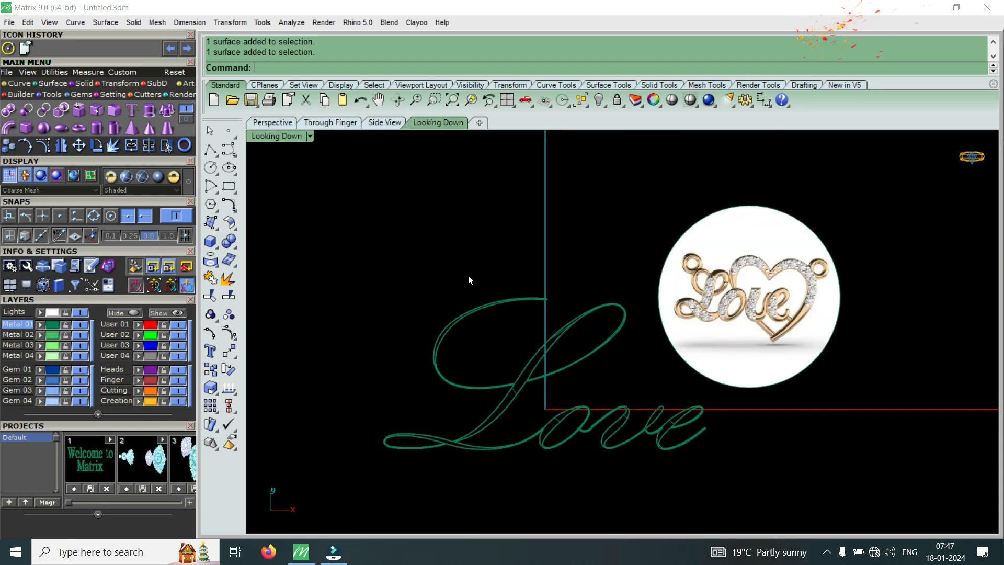
scroll(491, 309, up, 2)
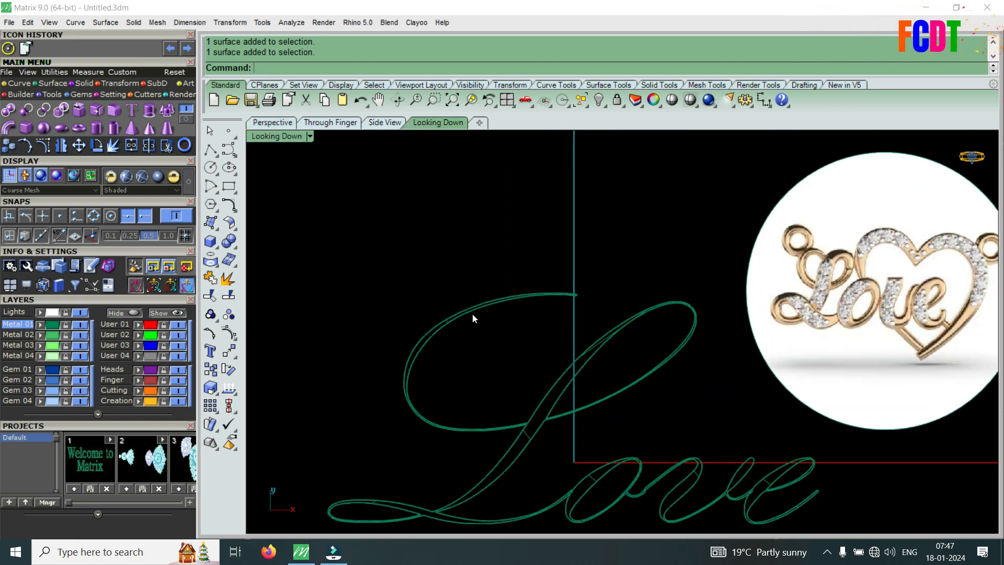
Start duplicating edges in the Perspective view and select both edges of the upper-left flourish of the letter L
double_click(292, 137)
double_click(644, 136)
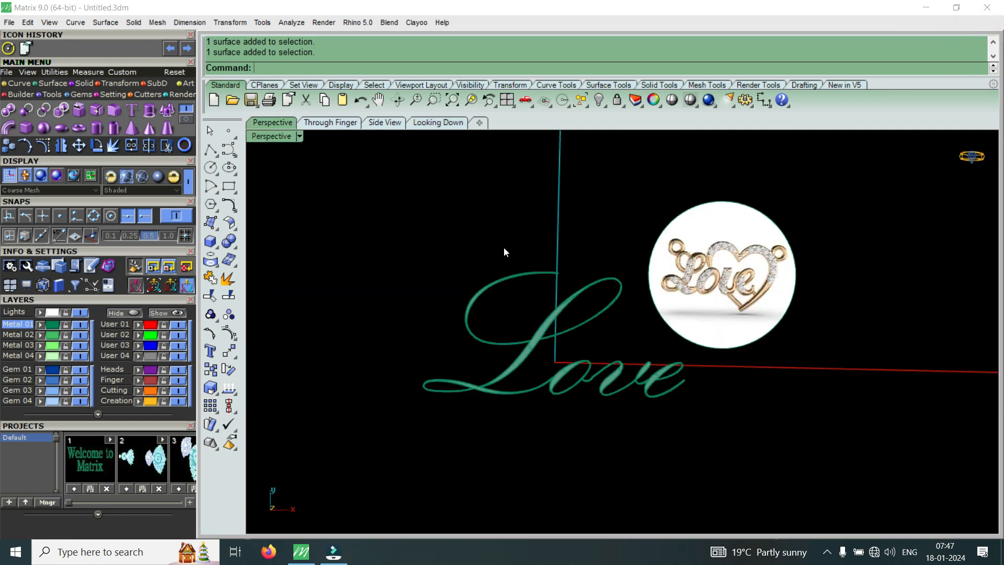
scroll(507, 248, up, 3)
scroll(510, 329, up, 2)
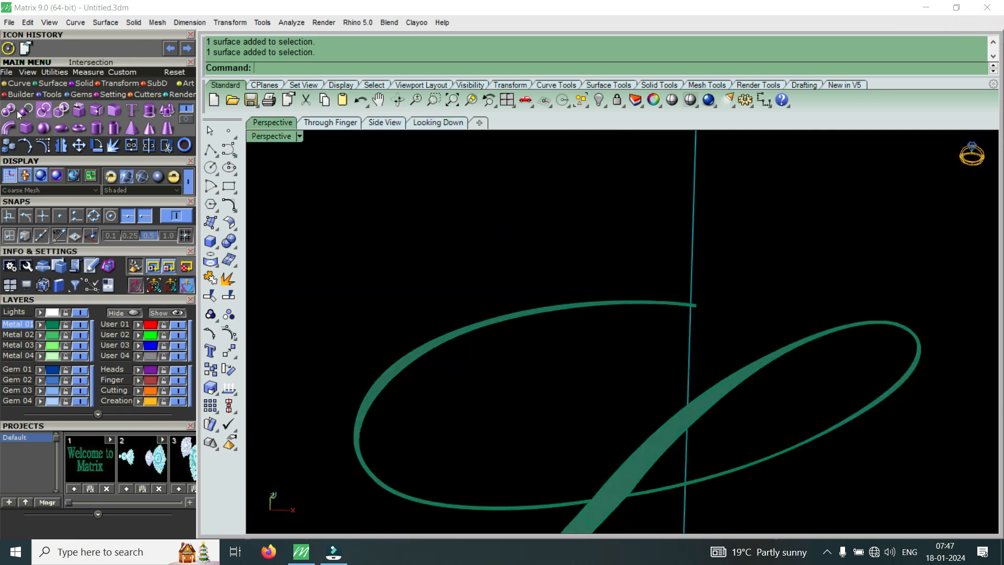
click(18, 84)
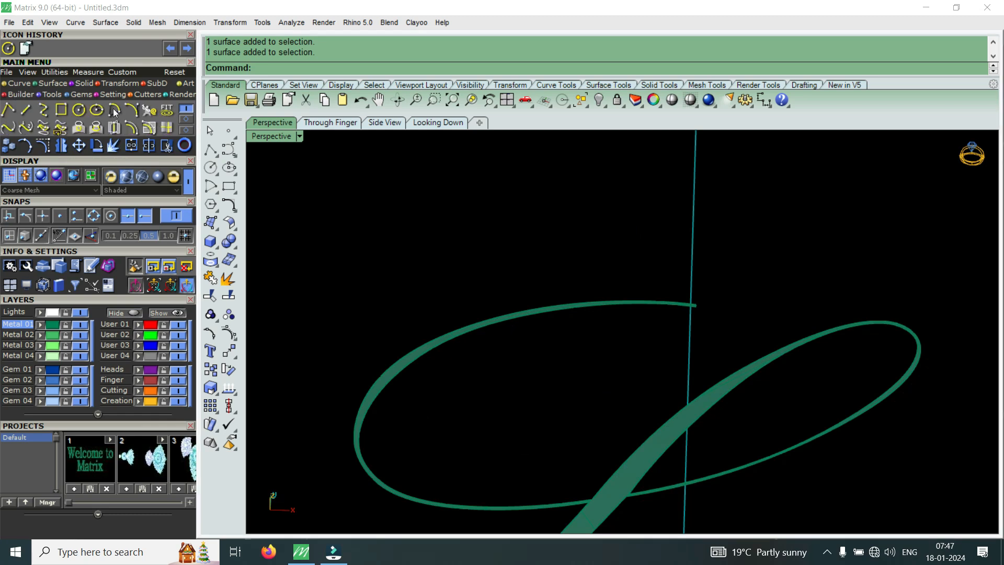
click(158, 129)
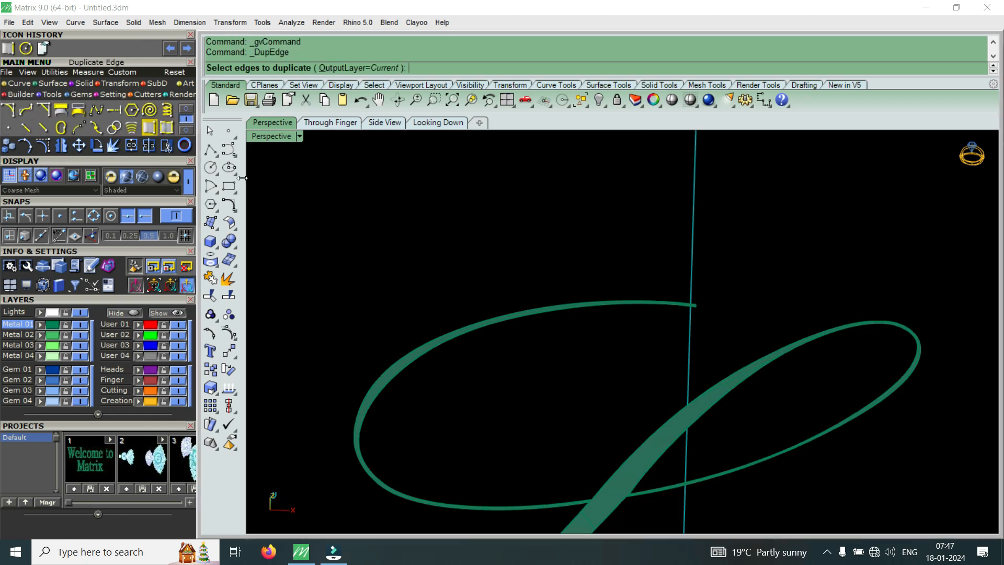
click(446, 344)
click(435, 335)
Add the inner and outer edges of the L's upper loop and both sides of its diagonal stem to the edges to duplicate
scroll(481, 316, down, 3)
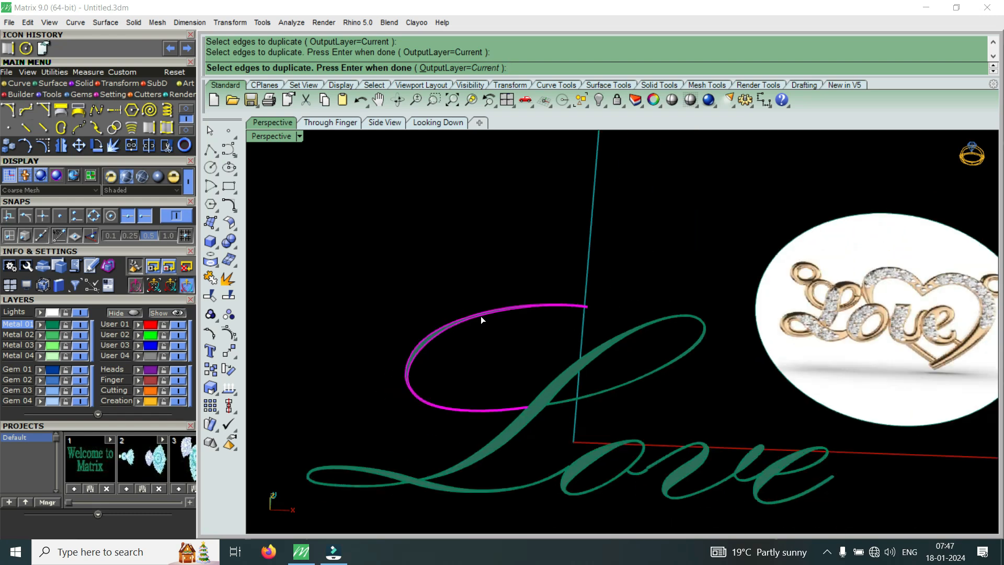
scroll(545, 381, down, 2)
scroll(533, 358, up, 5)
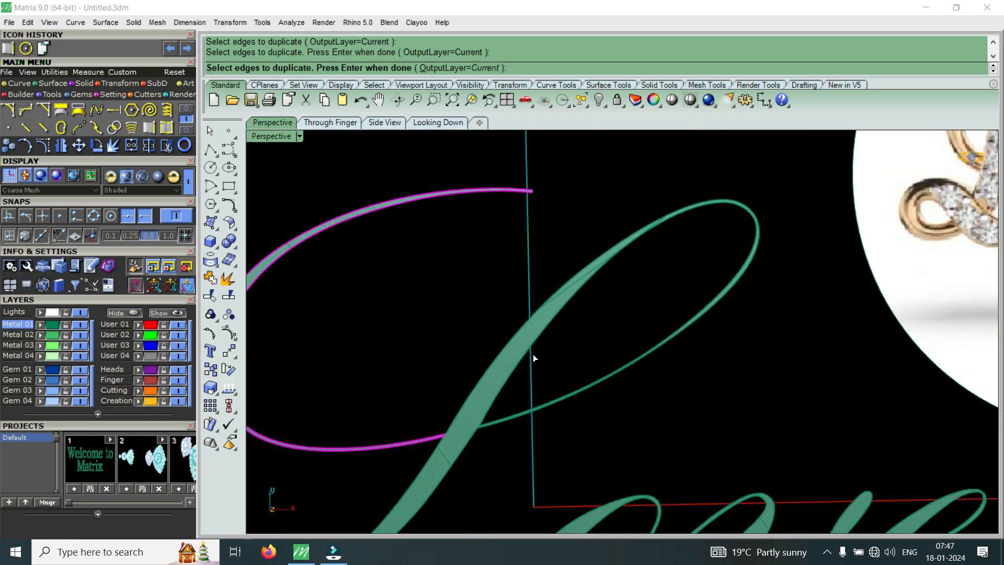
click(542, 336)
scroll(510, 333, down, 2)
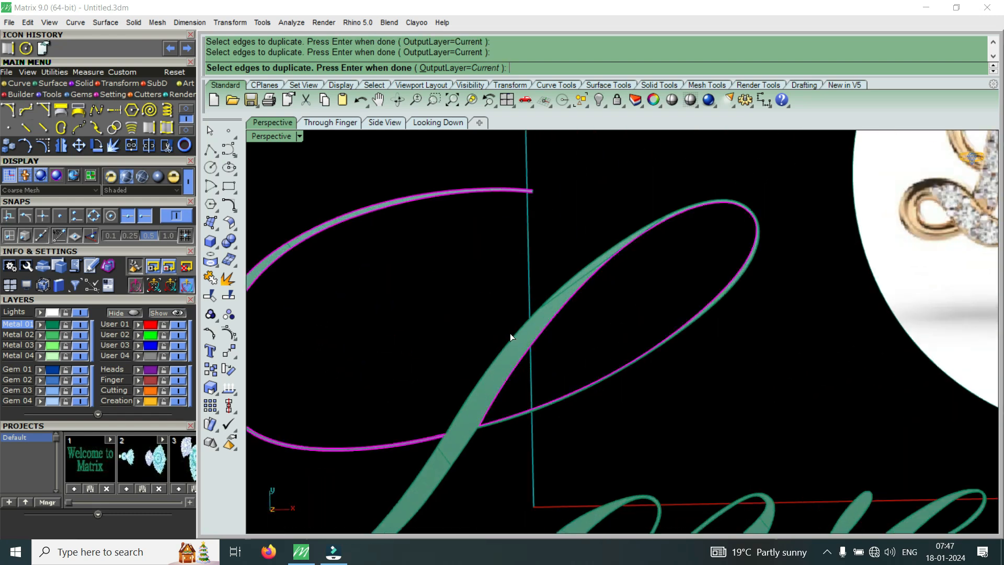
scroll(504, 319, down, 3)
scroll(461, 356, up, 2)
click(463, 358)
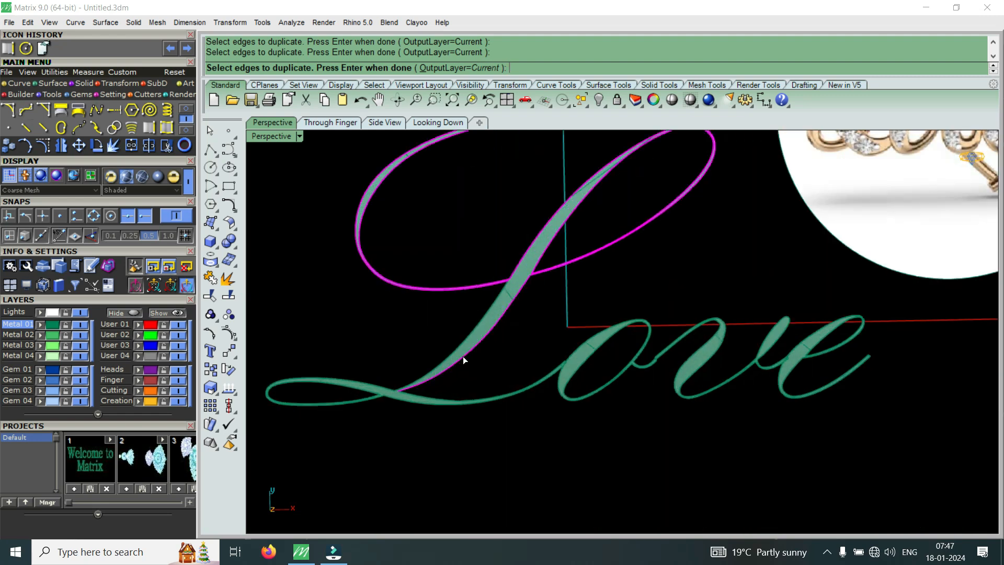
scroll(439, 352, up, 1)
scroll(450, 366, down, 2)
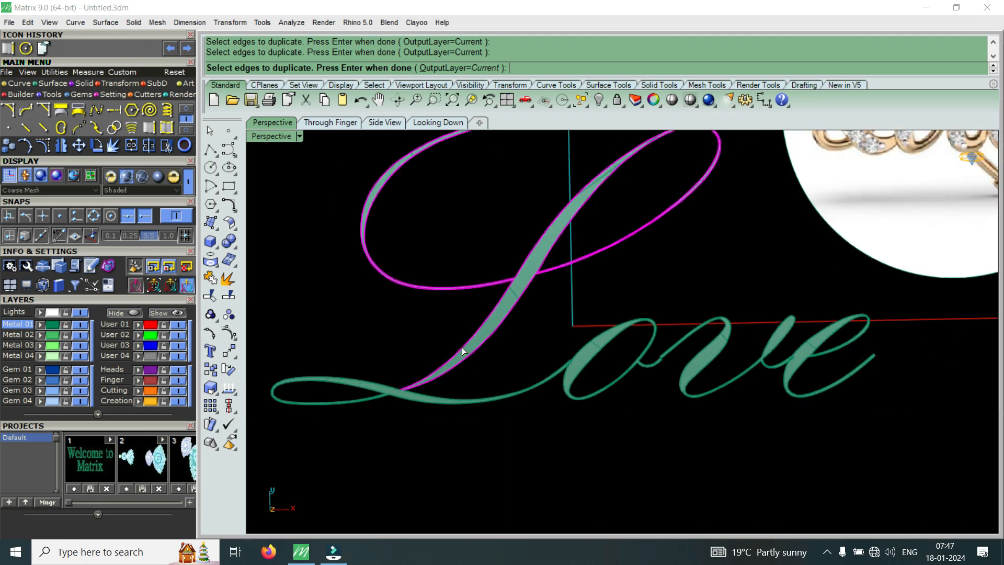
Add the edges of the L's base stroke and lower-left loop to the edges to duplicate
scroll(429, 391, up, 2)
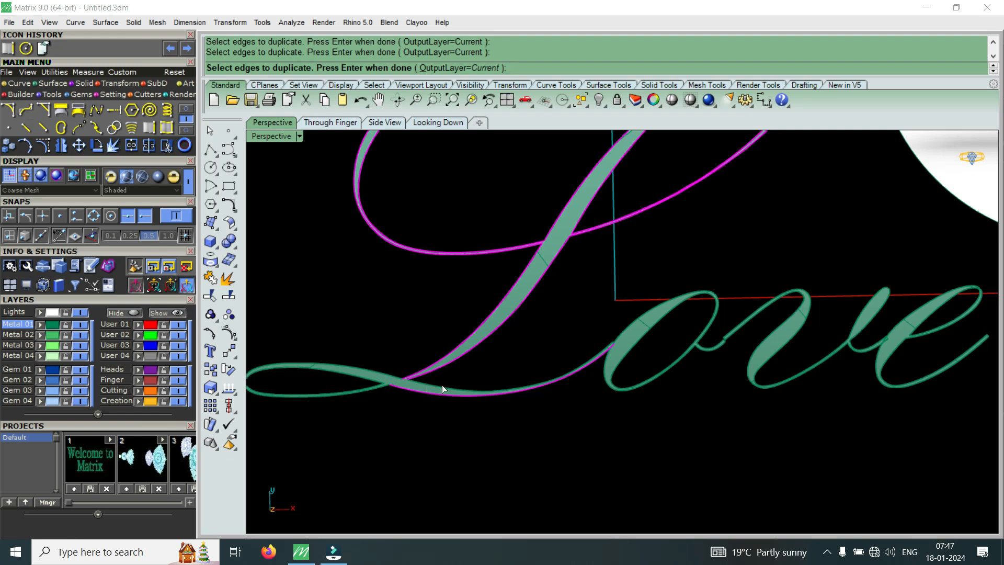
click(369, 372)
scroll(361, 390, up, 2)
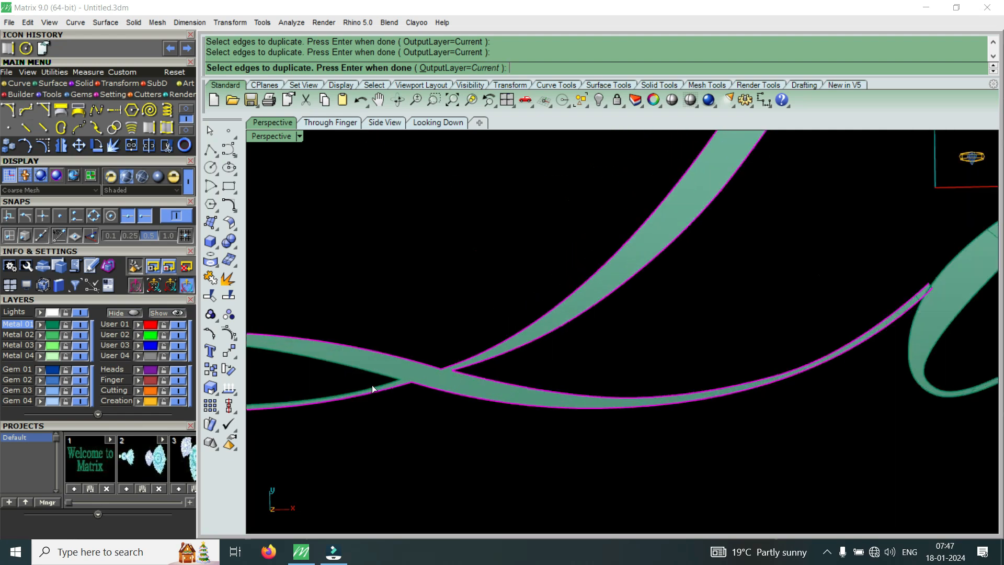
scroll(387, 376, up, 1)
scroll(390, 379, down, 3)
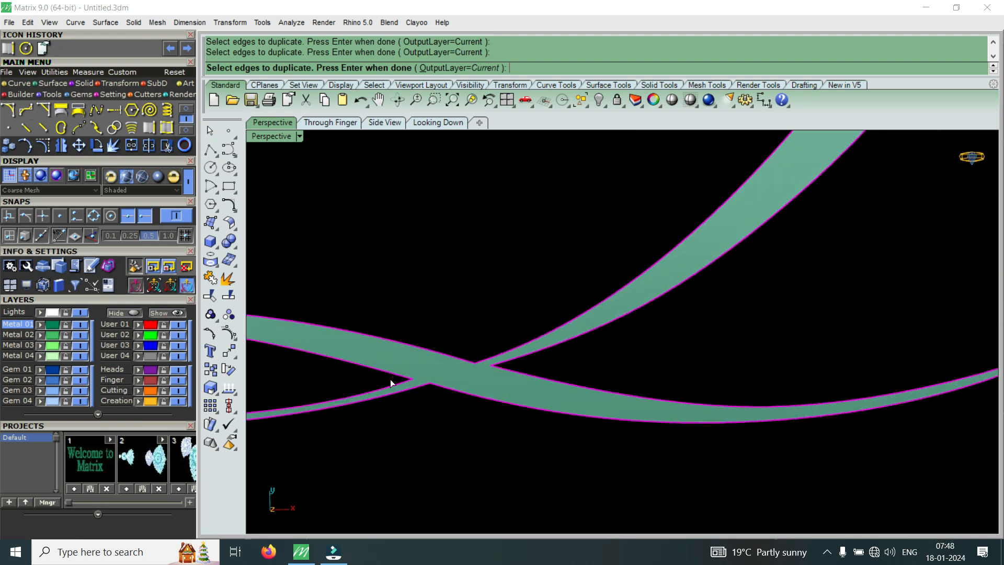
Add the inner and outer edges of the letter o and its connecting tail to the edges to duplicate
scroll(520, 347, up, 3)
click(622, 361)
scroll(598, 337, down, 3)
scroll(578, 332, up, 3)
right_drag(718, 402, 633, 367)
scroll(576, 369, up, 5)
scroll(506, 356, down, 8)
right_drag(544, 348, 652, 470)
scroll(579, 408, up, 6)
scroll(660, 391, down, 7)
scroll(656, 388, up, 7)
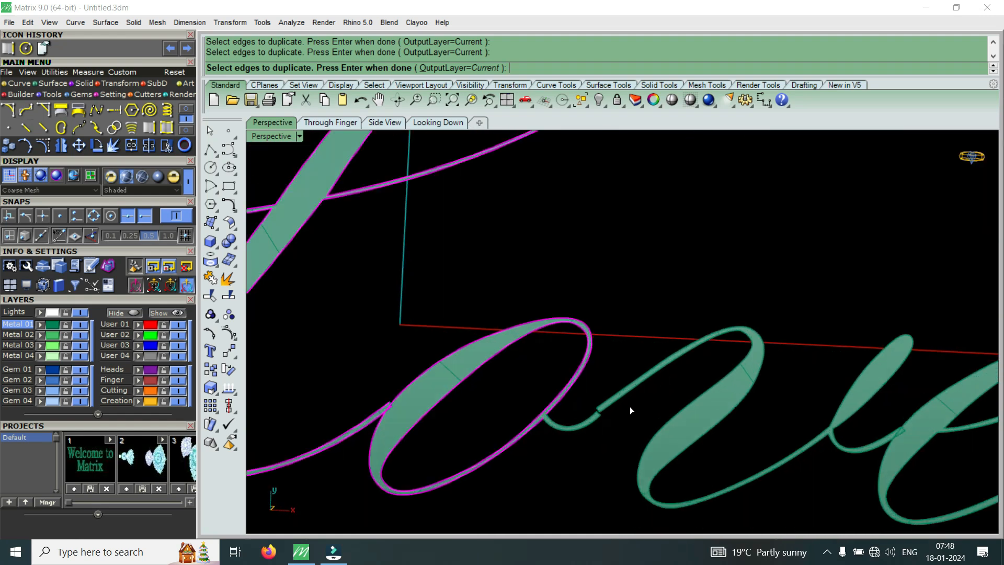
scroll(607, 421, up, 4)
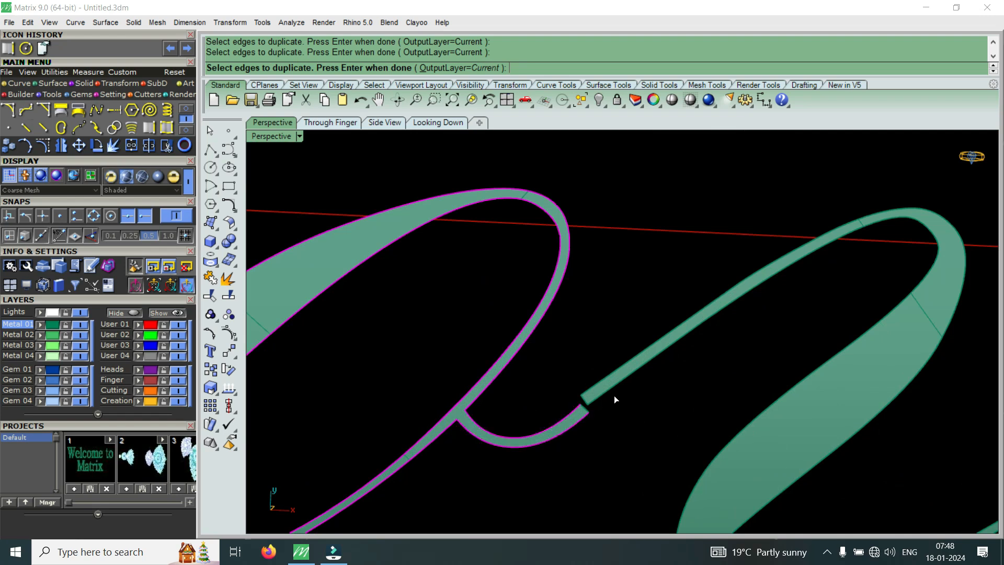
Add the edges of the letters v and e, and duplicate all selected edges as curves
scroll(594, 332, down, 6)
scroll(732, 366, up, 5)
click(729, 318)
click(700, 427)
click(726, 418)
scroll(726, 416, down, 4)
scroll(784, 407, up, 4)
click(795, 413)
click(834, 395)
click(844, 393)
scroll(791, 358, down, 5)
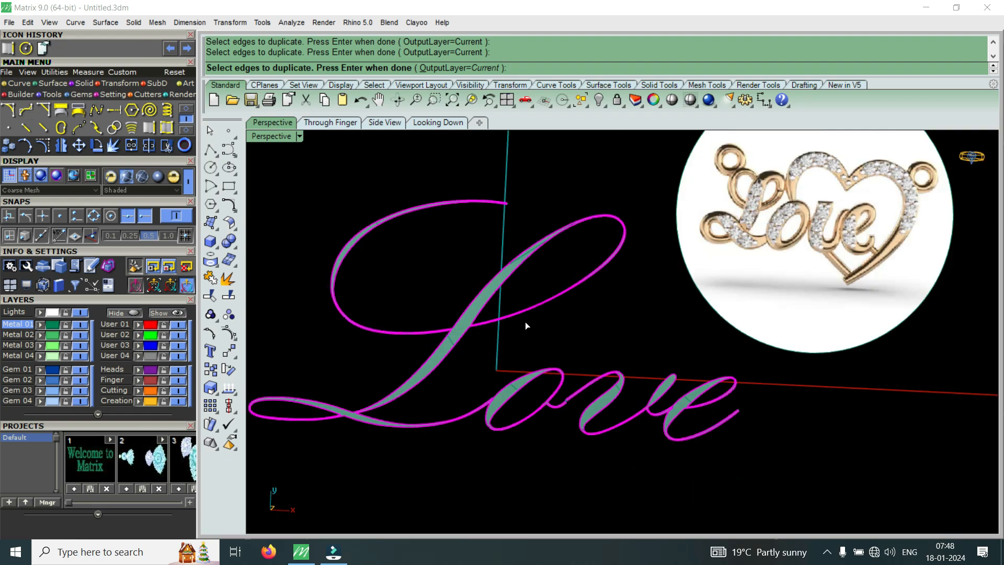
scroll(527, 324, down, 2)
scroll(449, 362, up, 6)
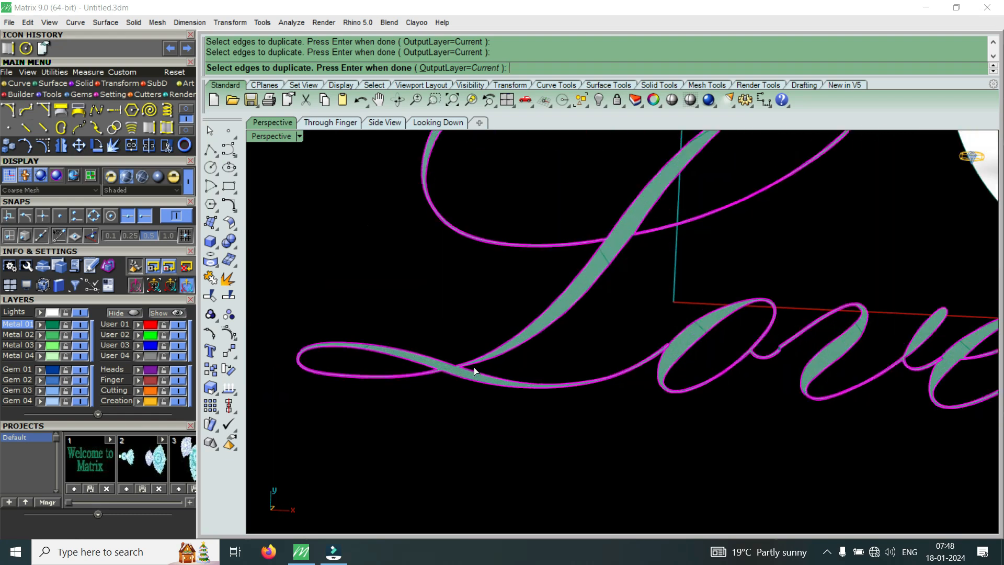
key(Return)
Delete the green surfaces of the "Love" letters, keeping only the duplicated edge curves
scroll(593, 277, up, 4)
click(583, 269)
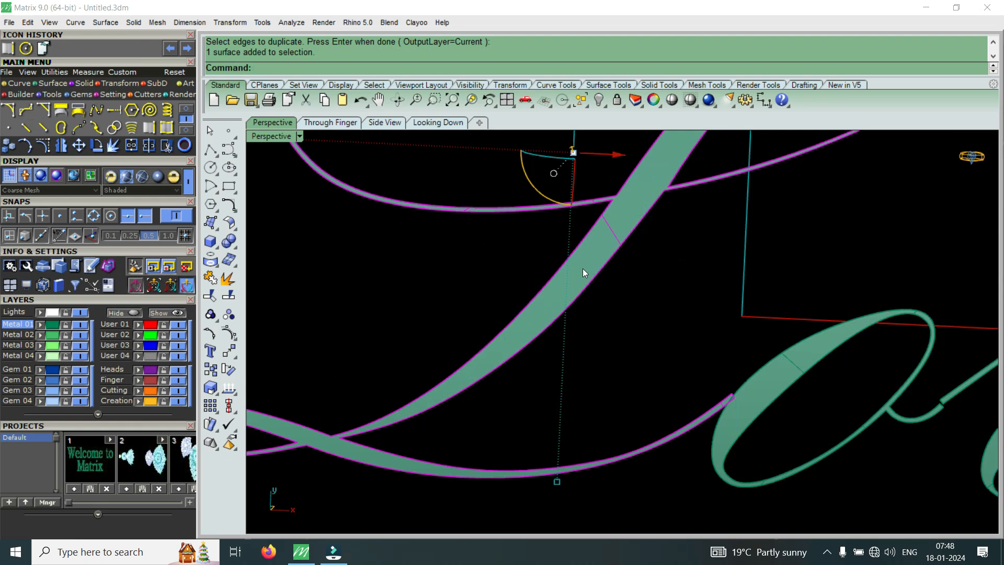
key(Delete)
scroll(523, 335, down, 3)
scroll(631, 381, up, 4)
click(649, 356)
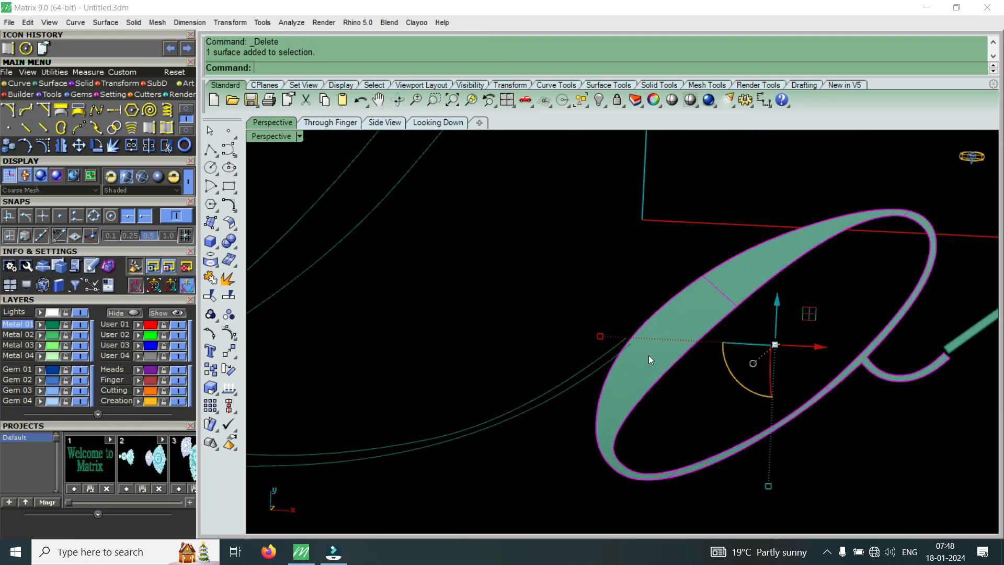
key(Delete)
scroll(649, 355, down, 3)
scroll(692, 338, up, 3)
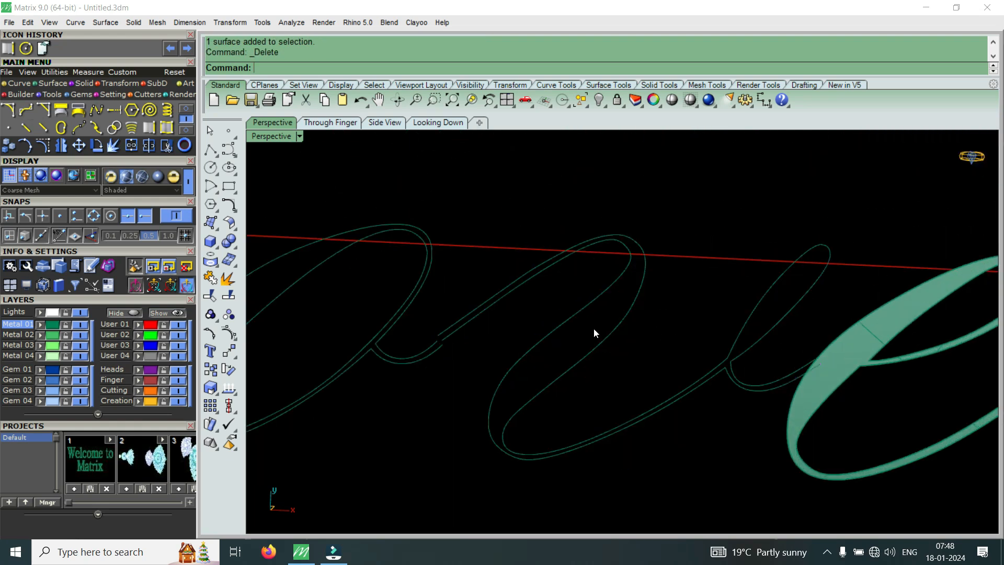
scroll(594, 328, down, 2)
scroll(786, 363, up, 3)
click(785, 363)
key(Delete)
Select the outer curve of the L's upper loop and examine the outlines in the Looking Down view against the reference pendant
scroll(723, 408, down, 4)
scroll(543, 339, up, 5)
click(561, 277)
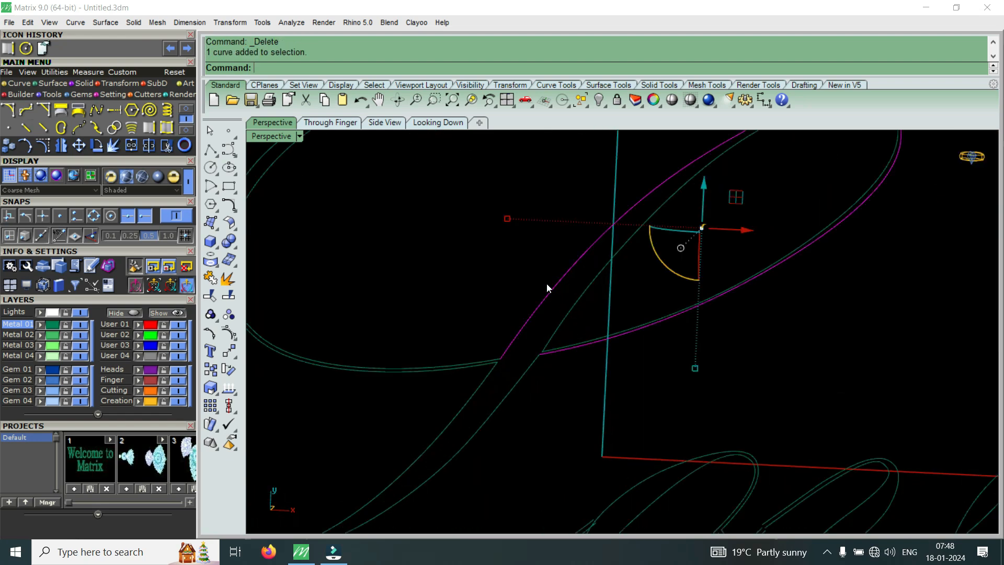
scroll(576, 293, down, 5)
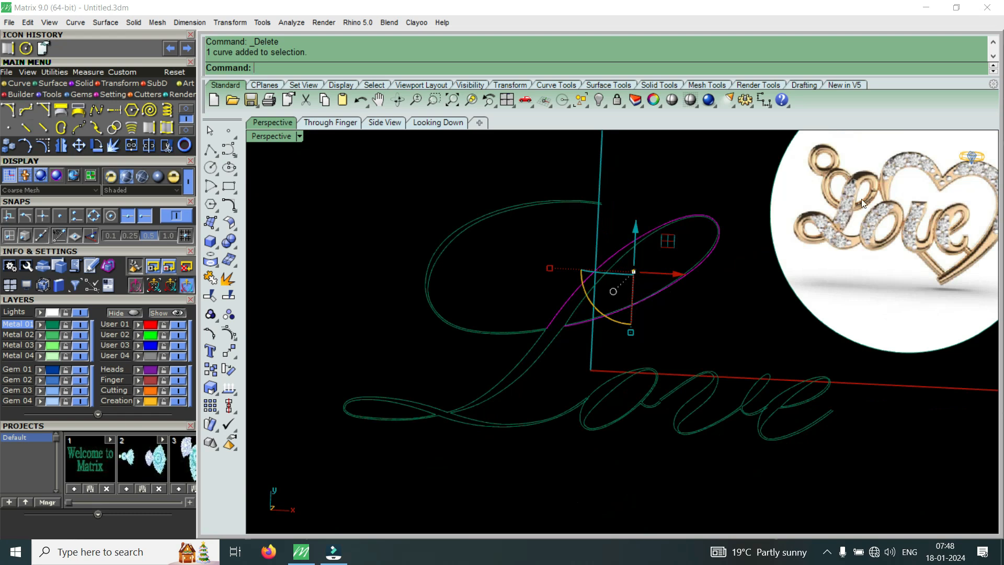
double_click(272, 139)
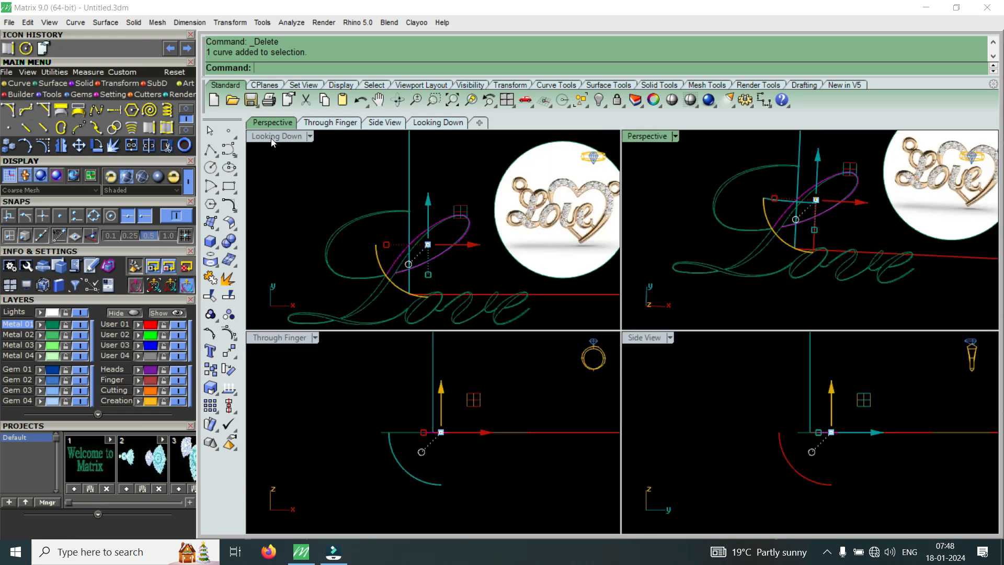
double_click(272, 137)
scroll(650, 283, down, 3)
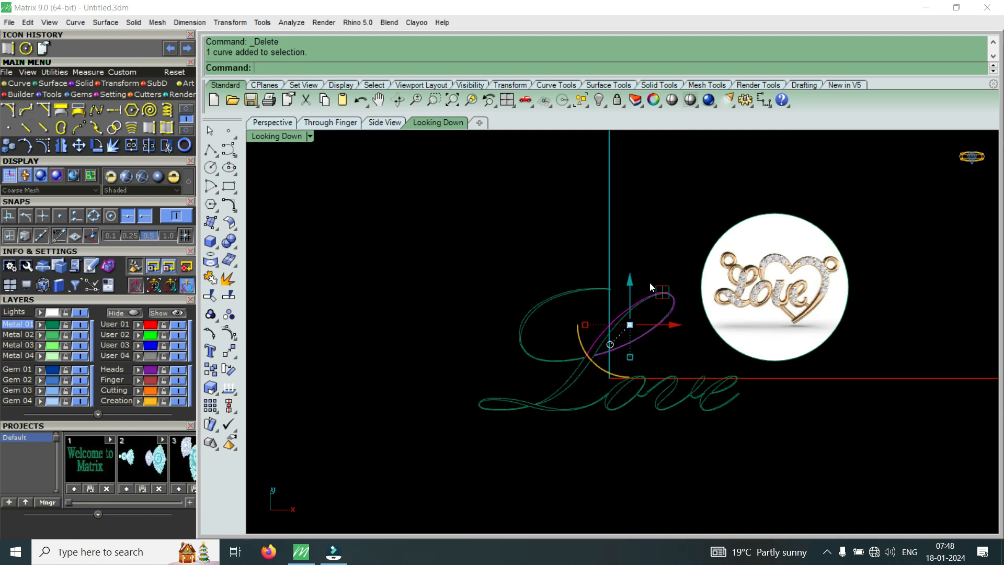
scroll(575, 353, up, 4)
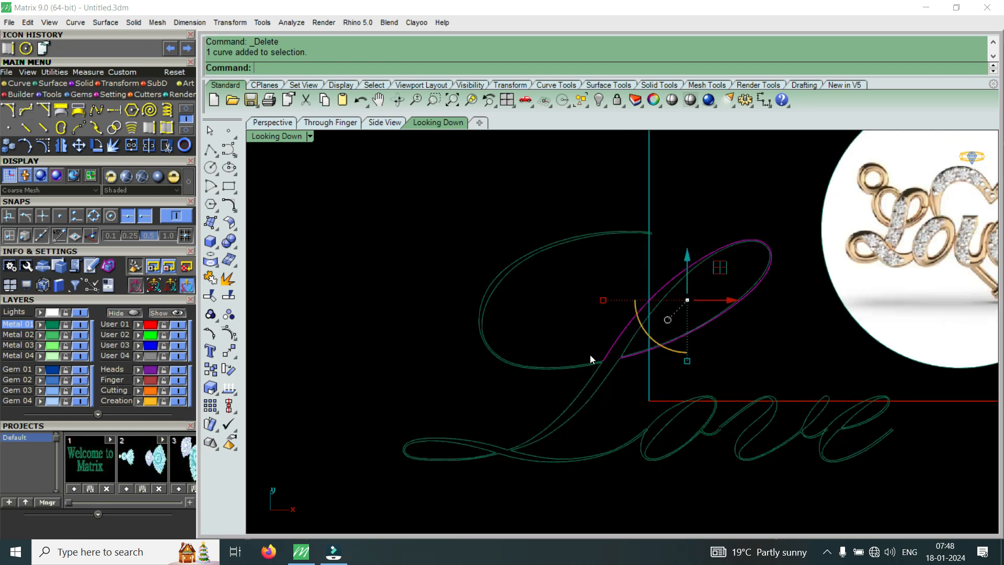
scroll(591, 358, down, 2)
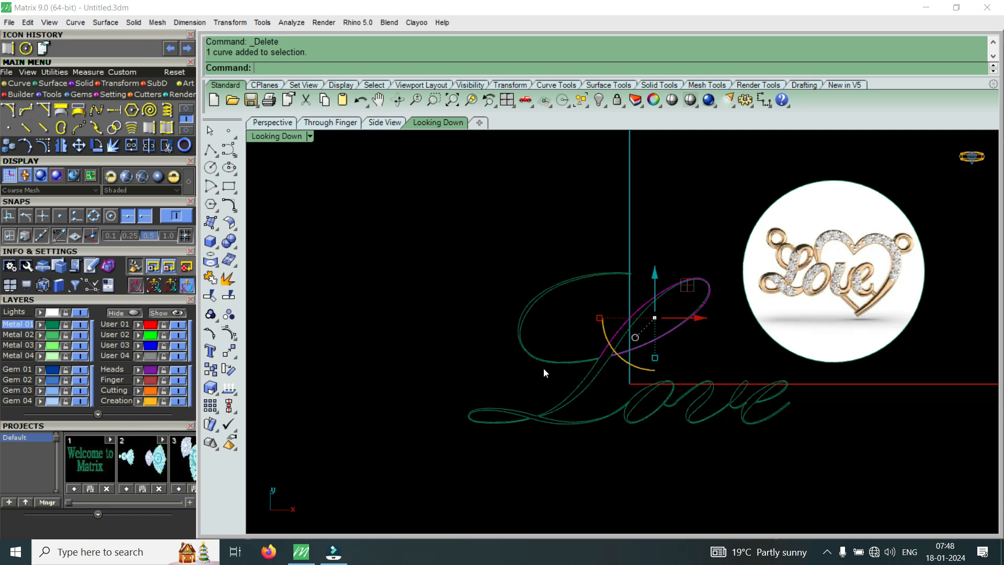
scroll(671, 326, up, 2)
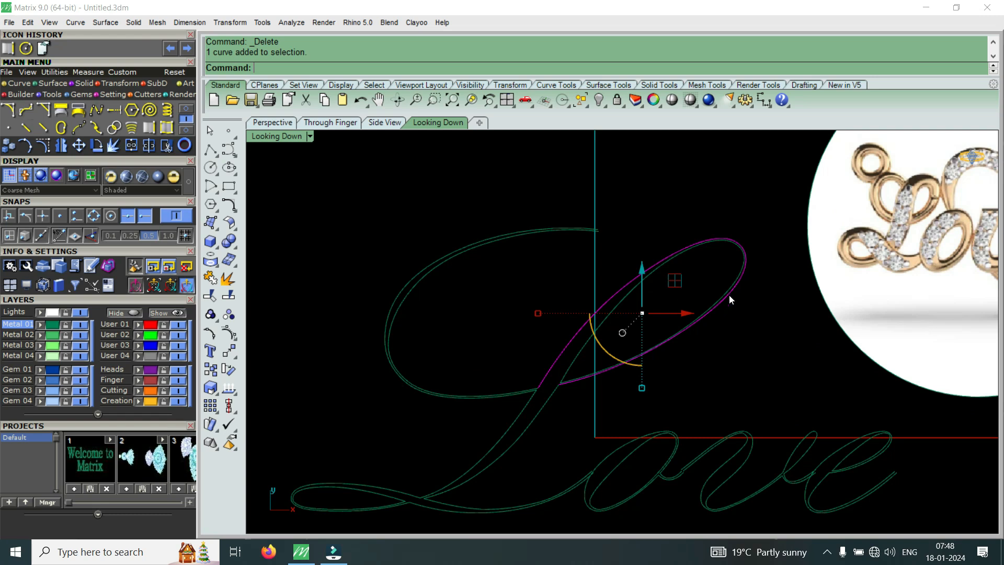
scroll(560, 375, up, 4)
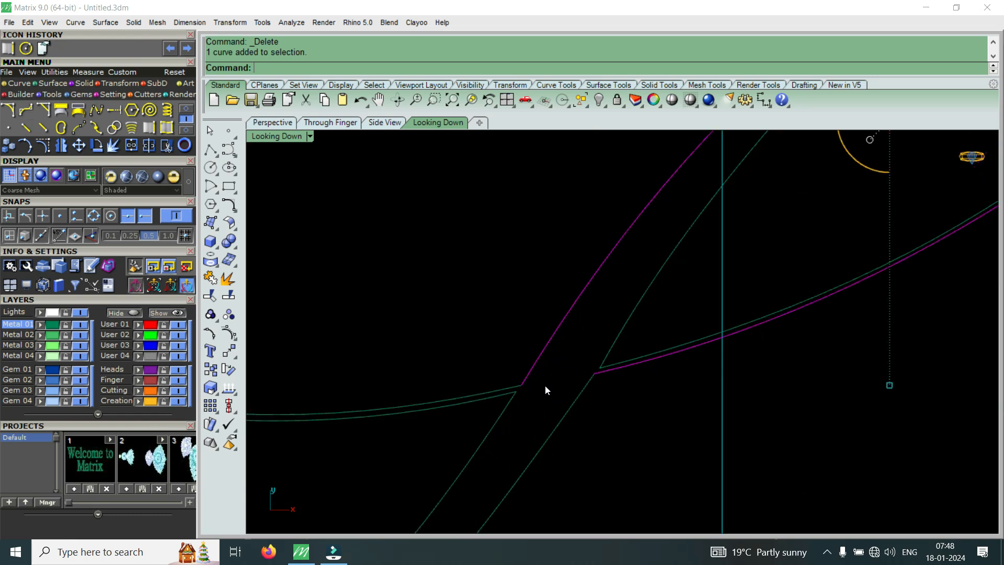
scroll(544, 390, down, 3)
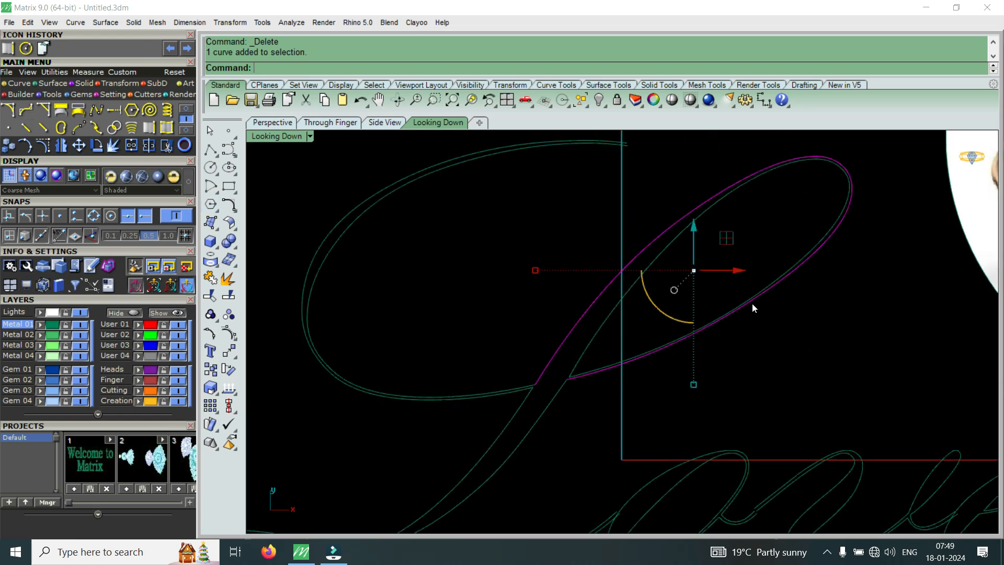
Rebuild the outer curve of the L's upper loop at degree 3, deleting the input curve
text(Re)
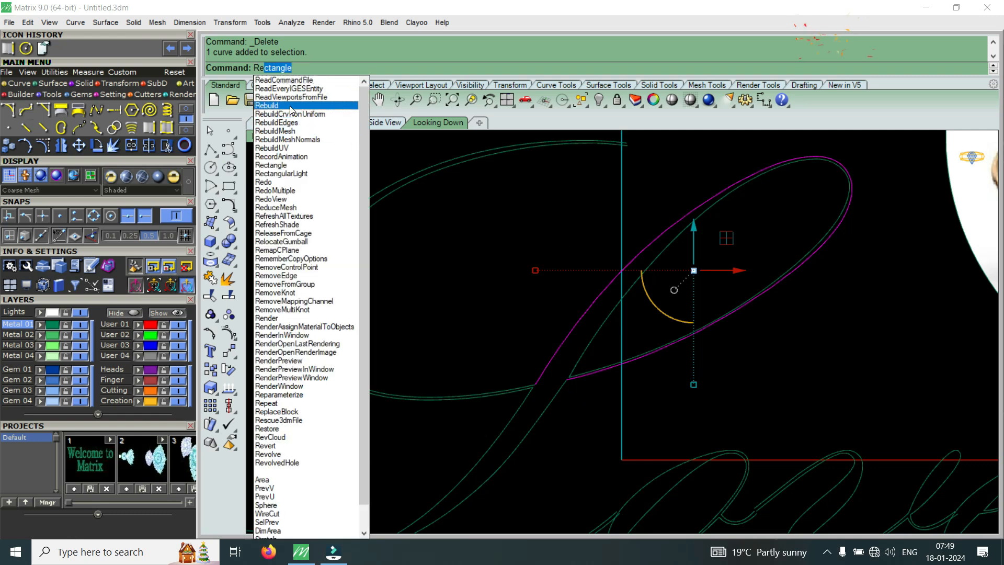
click(290, 106)
click(414, 278)
text(12)
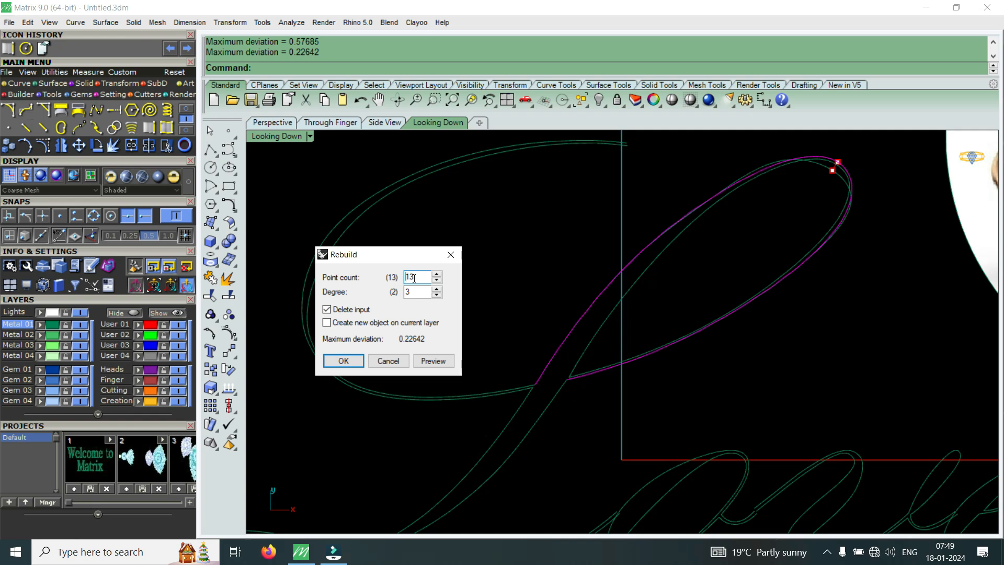
click(351, 362)
Rebuild the inner curve of the L's upper loop with the same settings and clear the selection
click(598, 327)
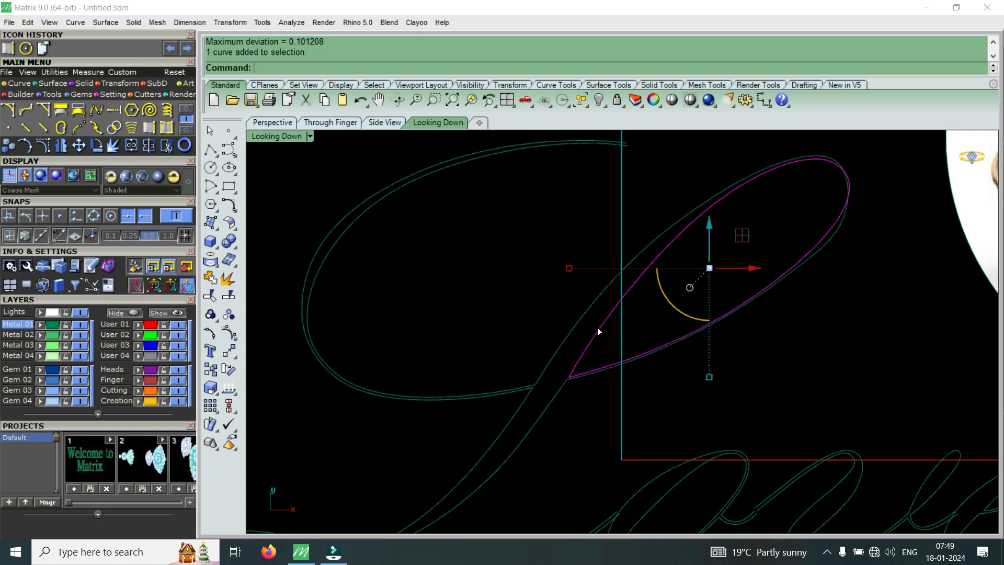
right_click(607, 328)
key(Escape)
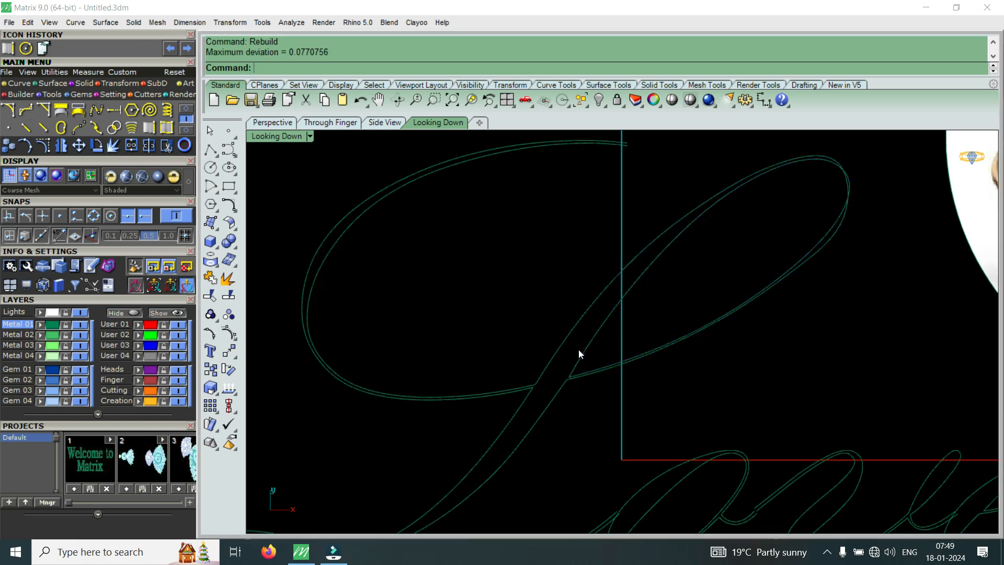
Select the outer curve of the L's upper loop and turn on its control points
scroll(577, 367, up, 8)
click(575, 388)
scroll(570, 392, up, 3)
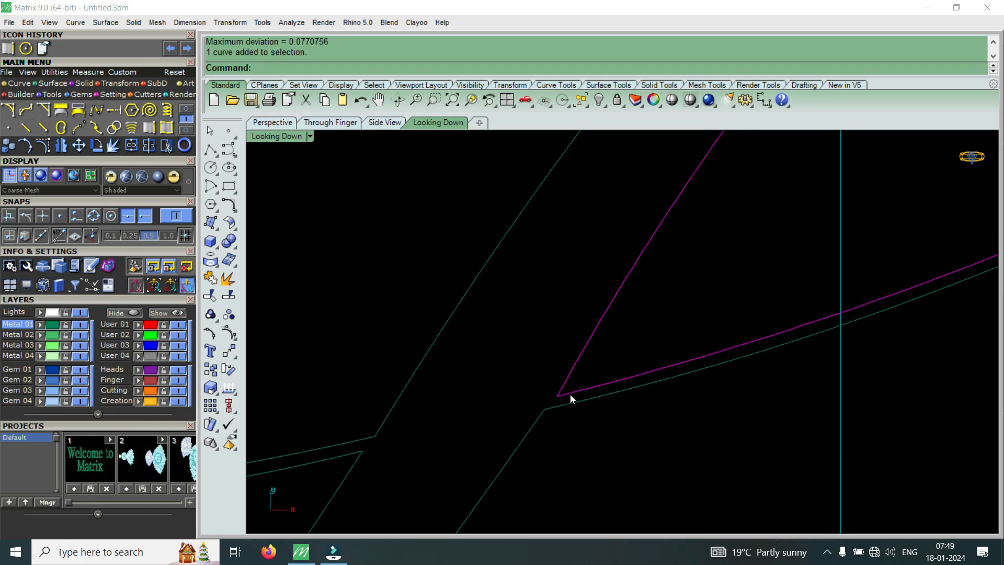
scroll(572, 408, down, 6)
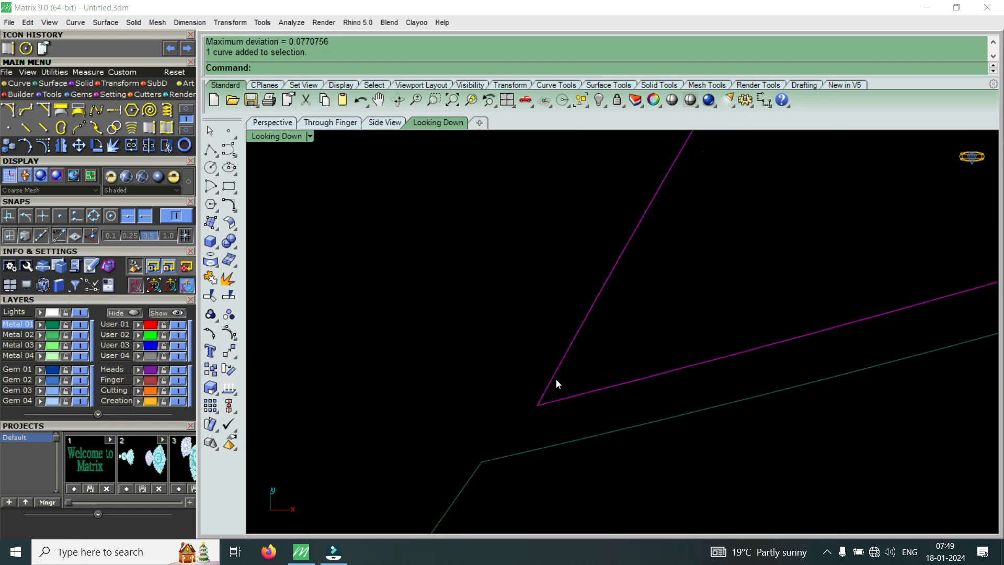
click(553, 394)
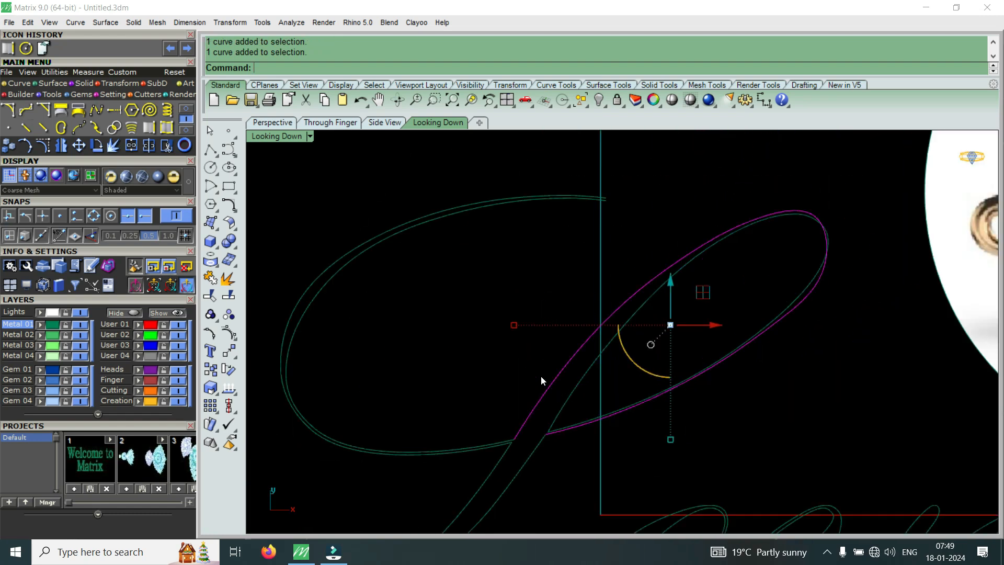
click(44, 146)
Move the control points on the left side of the L's upper loop outward, including the lower one near the stem
scroll(606, 290, up, 6)
drag(533, 237, 676, 387)
click(76, 146)
click(723, 351)
scroll(664, 291, down, 3)
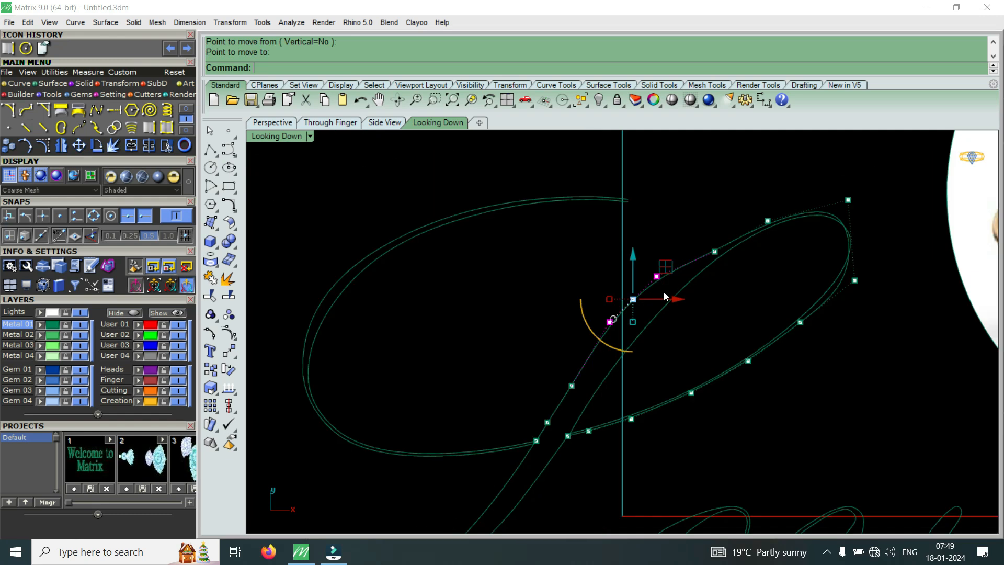
scroll(561, 418, up, 4)
drag(513, 294, 590, 389)
right_click(590, 388)
click(544, 331)
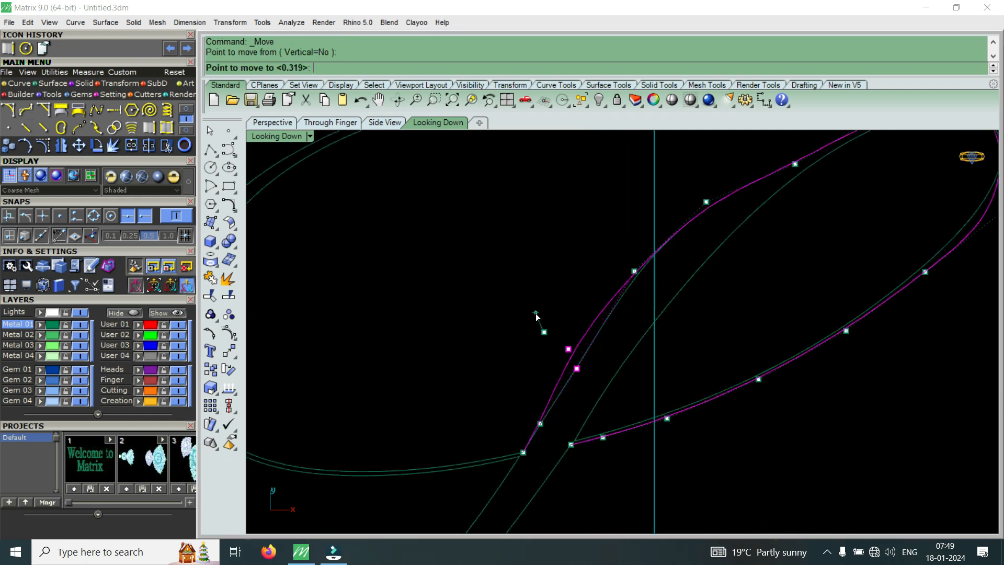
click(536, 313)
Move the control point on the upper edge of the loop's outer curve upward to round the arc
scroll(551, 325, down, 5)
scroll(664, 248, up, 8)
drag(704, 164, 785, 265)
scroll(777, 370, down, 6)
scroll(808, 329, up, 5)
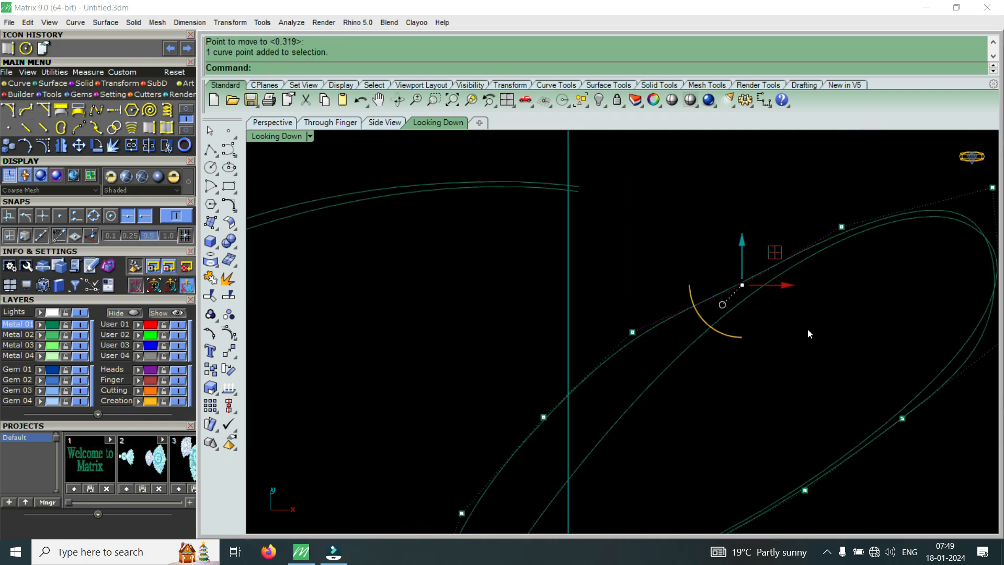
right_click(809, 333)
click(809, 333)
click(804, 309)
Raise the neighbouring control point on the loop's upper edge slightly and turn off the control points
drag(608, 277, 652, 371)
right_click(653, 371)
click(654, 372)
click(650, 359)
scroll(597, 305, down, 9)
key(Escape)
key(Escape)
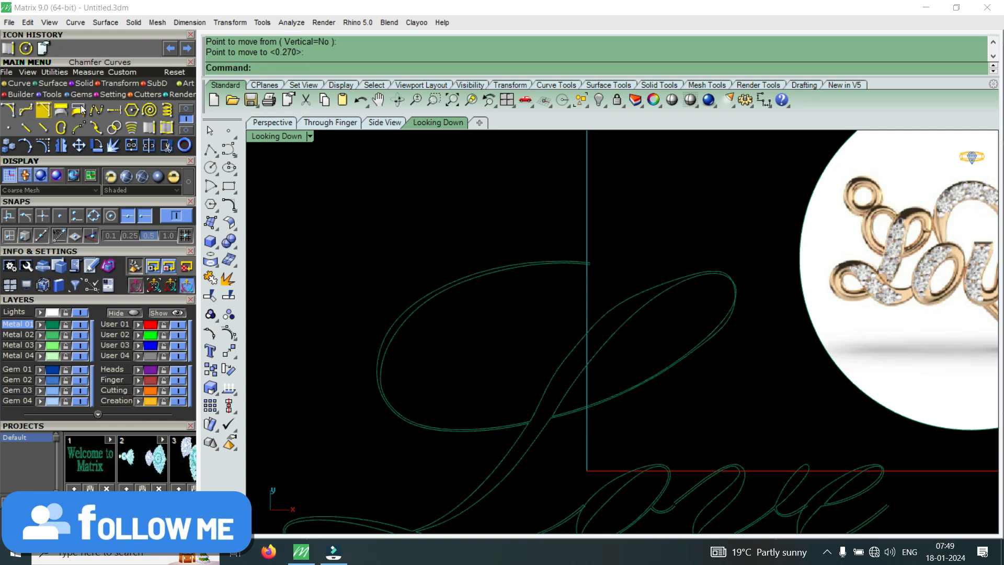
Draw a 2 mm diameter circle between the outer and inner curves of the L's stem as a width guide
click(186, 109)
click(78, 111)
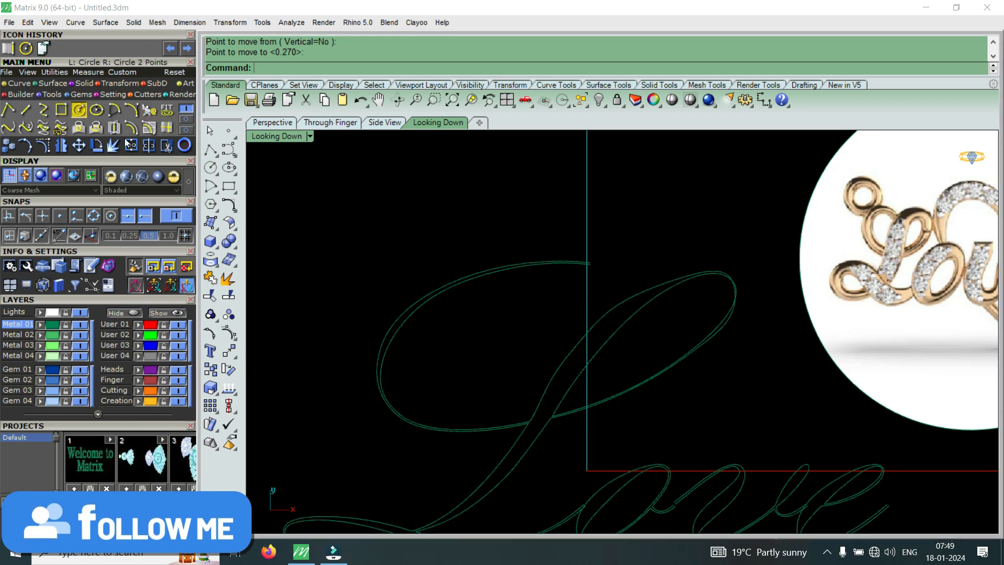
scroll(550, 340, up, 5)
click(607, 383)
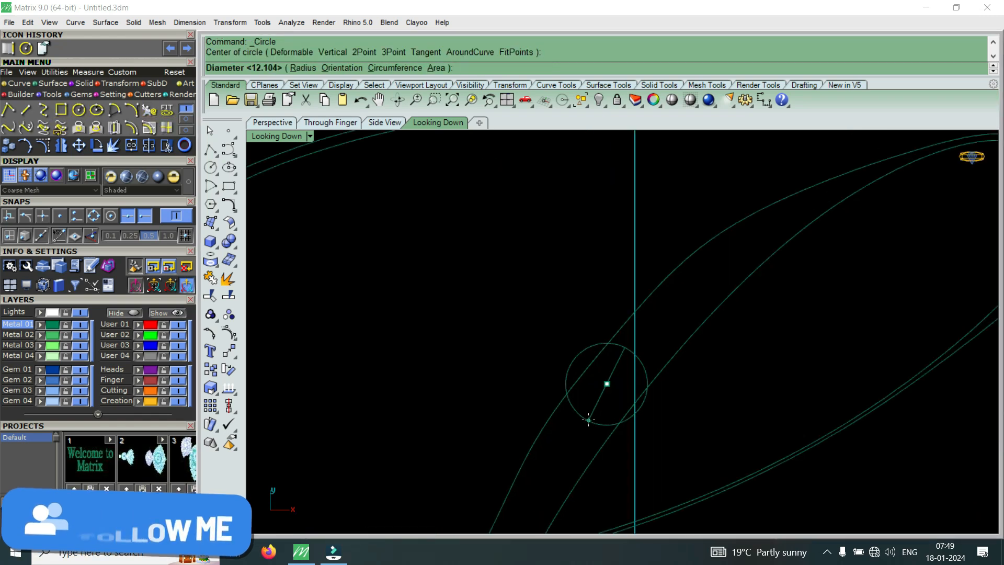
text(2)
key(Return)
scroll(590, 392, down, 3)
scroll(597, 376, up, 2)
Show the outer loop curve's control points again and move the left-side points outward around the guide circle
click(515, 467)
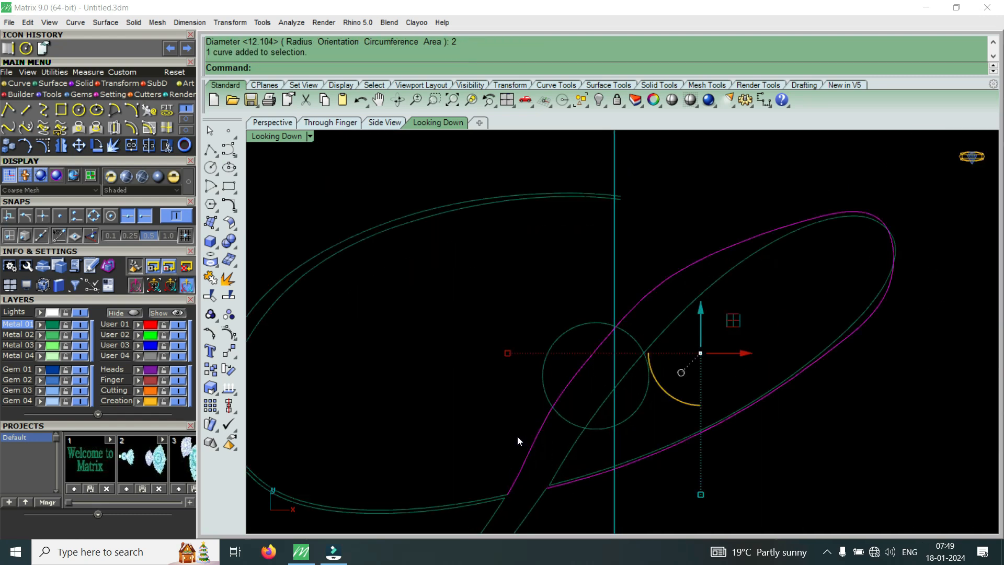
key(F10)
drag(455, 353, 545, 498)
click(79, 146)
scroll(544, 372, up, 2)
click(477, 377)
click(469, 360)
click(611, 342)
key(Return)
click(535, 327)
click(513, 304)
Move the control points at the left lower end of the outer loop curve away from the stem
drag(454, 384, 555, 523)
right_click(552, 471)
click(552, 471)
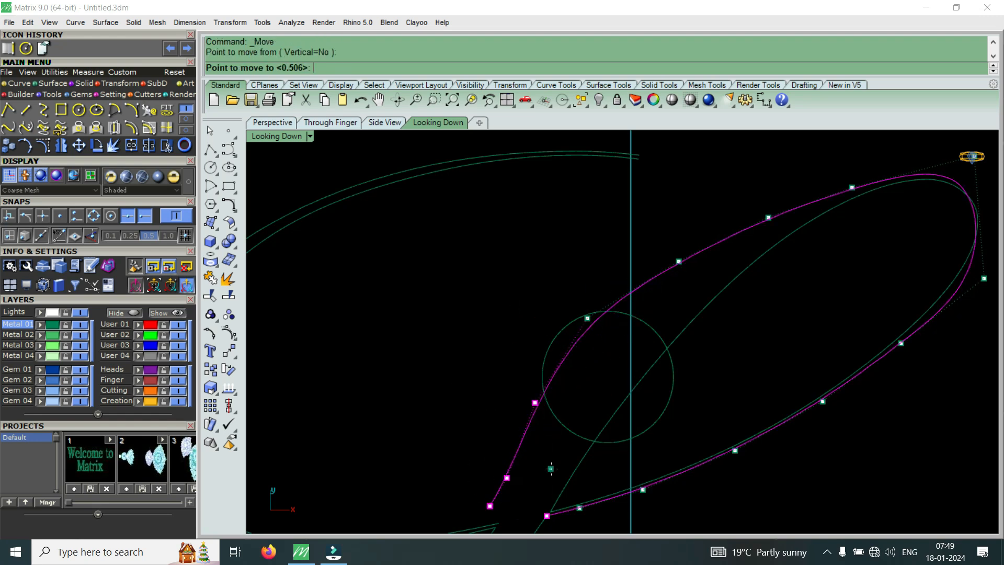
key(Escape)
drag(450, 391, 535, 517)
right_click(535, 481)
click(536, 480)
click(521, 476)
Shift the side control point below the guide circle up and outward, and adjust the curve's two lower end points
drag(473, 370, 556, 431)
right_click(556, 430)
click(556, 429)
click(544, 415)
scroll(542, 409, down, 6)
scroll(518, 450, up, 5)
drag(458, 398, 537, 484)
right_click(544, 426)
click(544, 426)
click(542, 425)
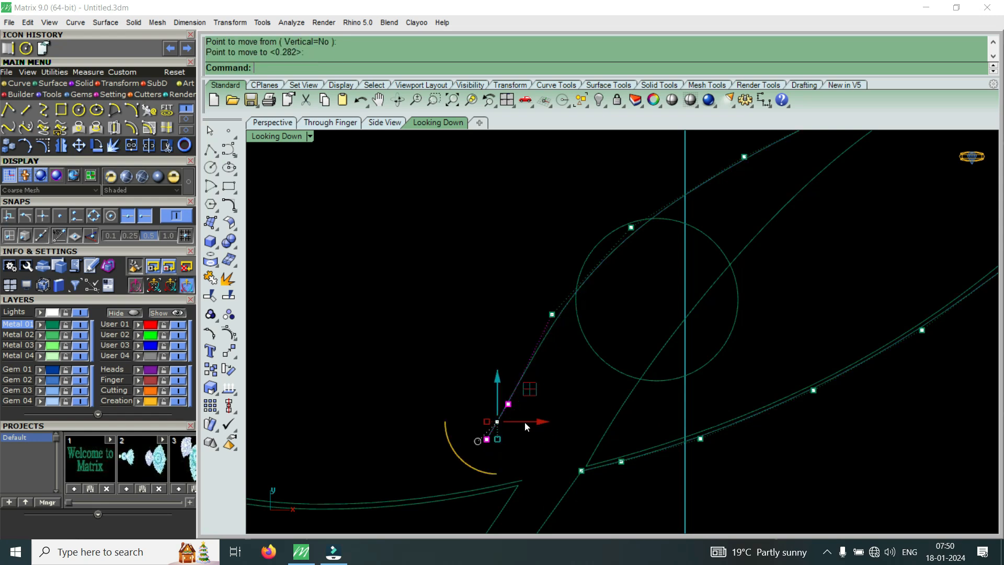
Move two control points on the loop's upper edge up and outward to widen the stroke
scroll(523, 417, down, 9)
scroll(566, 293, up, 7)
drag(585, 239, 710, 380)
right_click(711, 382)
click(711, 382)
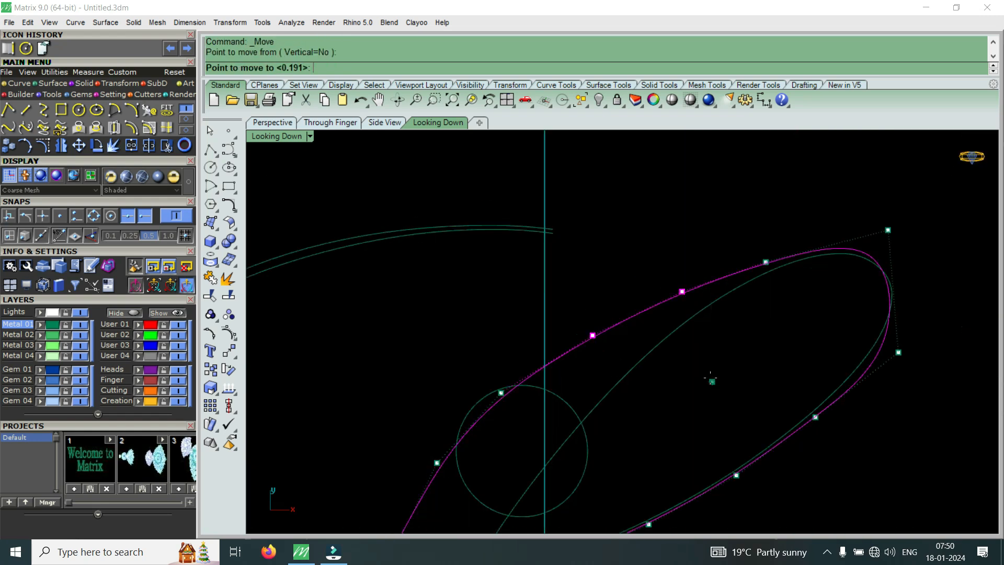
click(703, 364)
Raise the control point near the top of the loop's outer curve
scroll(667, 328, down, 4)
scroll(720, 271, up, 6)
drag(695, 236, 787, 358)
right_click(789, 360)
click(788, 360)
click(785, 333)
Move the control point midway along the loop's upper edge slightly up and outward
drag(599, 230, 706, 390)
right_click(706, 392)
click(706, 391)
click(702, 380)
scroll(679, 313, down, 8)
scroll(679, 311, down, 3)
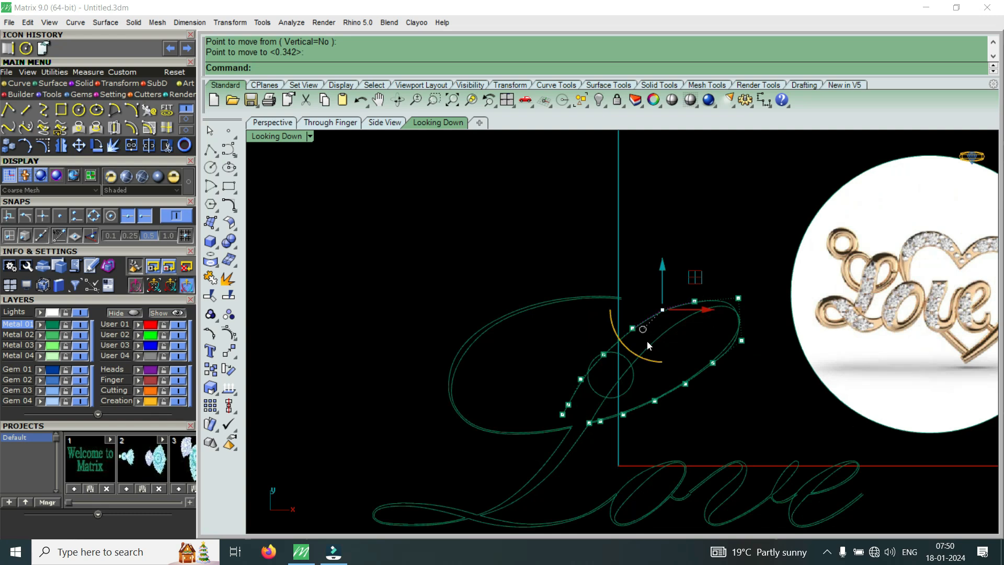
scroll(597, 402, down, 3)
scroll(638, 378, up, 2)
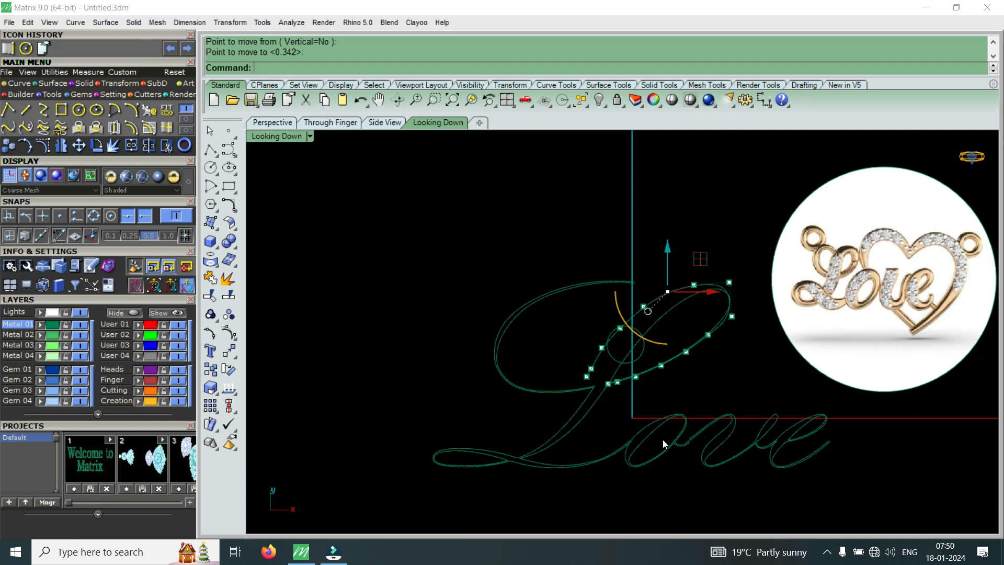
Raise the outer curve's control point just above the guide circle
scroll(632, 329, up, 5)
drag(524, 278, 621, 385)
click(79, 145)
click(441, 268)
click(439, 253)
scroll(439, 253, down, 8)
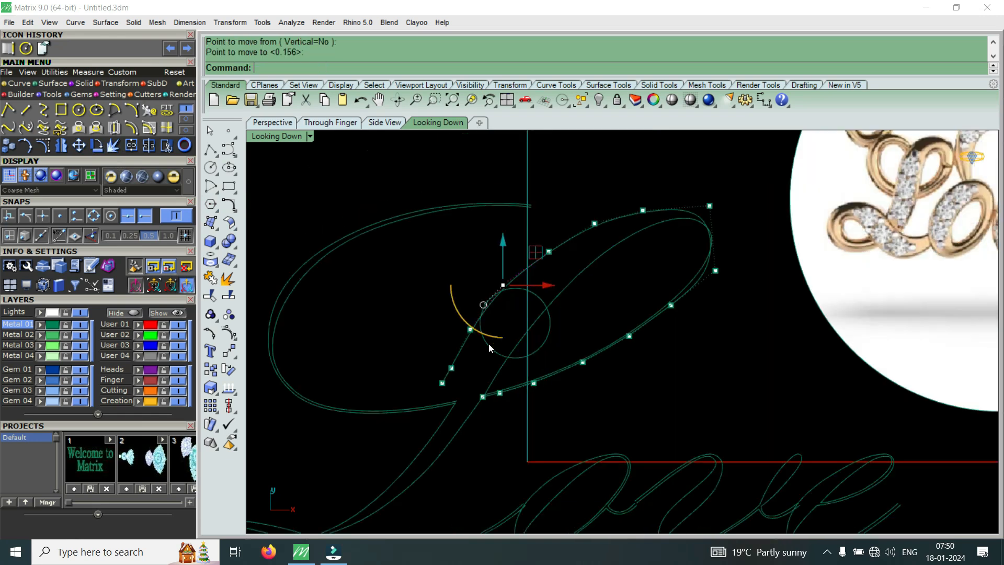
Nudge the control point beside the guide circle slightly upward to smooth the stroke
scroll(491, 345, up, 6)
drag(362, 304, 442, 402)
right_click(442, 402)
click(442, 401)
click(442, 397)
scroll(442, 397, down, 4)
Raise two neighbouring control points on the loop's upper edge beyond the guide circle
scroll(512, 323, up, 4)
drag(511, 288, 560, 395)
right_click(560, 395)
click(560, 395)
click(559, 372)
drag(617, 279, 642, 323)
right_click(642, 323)
click(642, 323)
click(640, 311)
Raise the control point at the crest of the loop's outer curve
drag(695, 224, 754, 325)
right_click(755, 325)
click(754, 325)
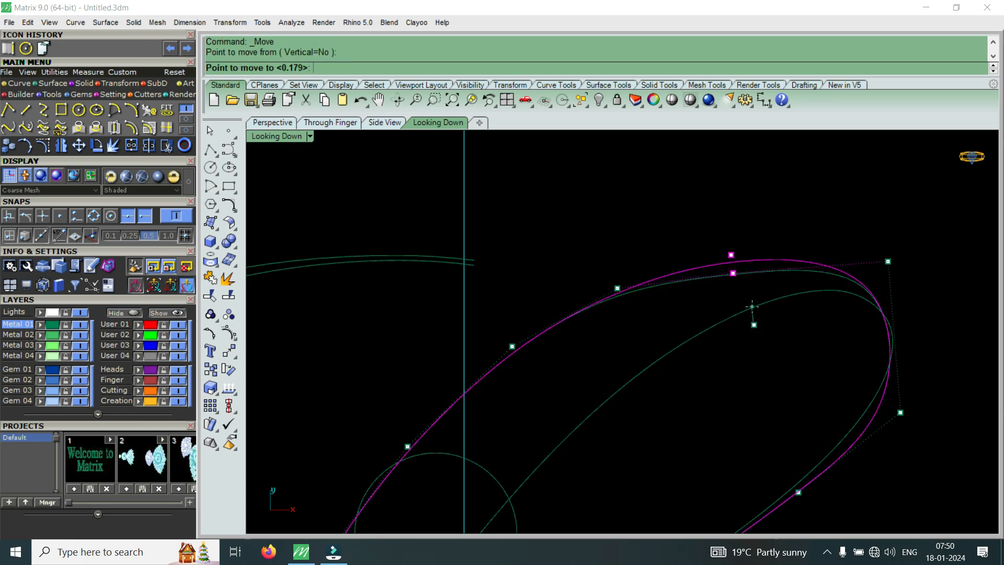
click(752, 308)
scroll(717, 236, down, 7)
Move the two control points at the right end of the loop outward to widen the turn
scroll(799, 273, up, 9)
drag(770, 182, 827, 266)
right_click(827, 267)
click(826, 267)
click(845, 263)
drag(720, 326, 811, 415)
right_click(811, 414)
click(811, 414)
click(834, 414)
scroll(758, 321, down, 10)
Move the control point just below the loop's right turn slightly outward
scroll(739, 363, up, 6)
drag(681, 332, 777, 437)
right_click(778, 438)
click(777, 438)
click(785, 442)
scroll(733, 400, down, 10)
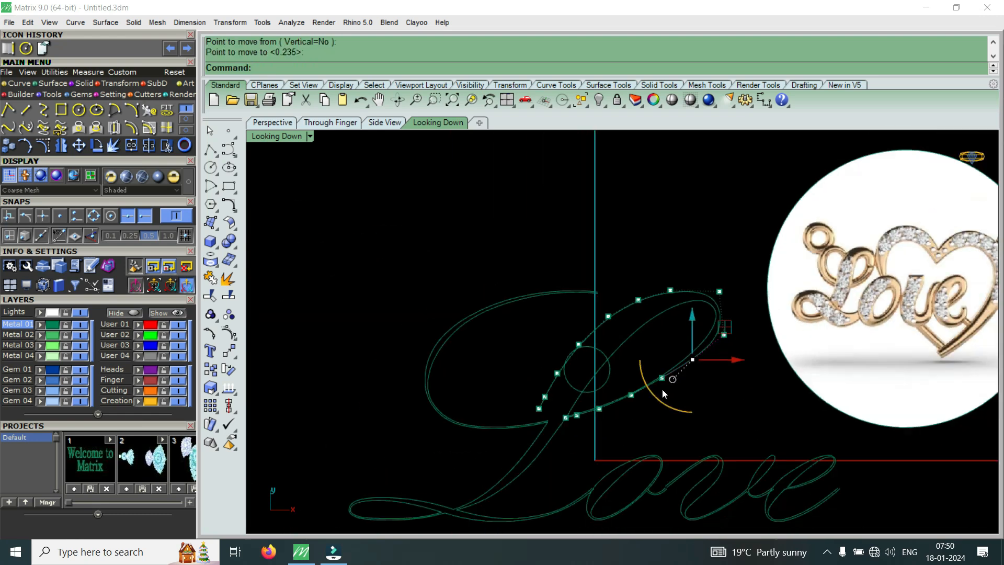
Compare the shape and stroke width of the Love outlines with the reference pendant image
scroll(651, 409, up, 4)
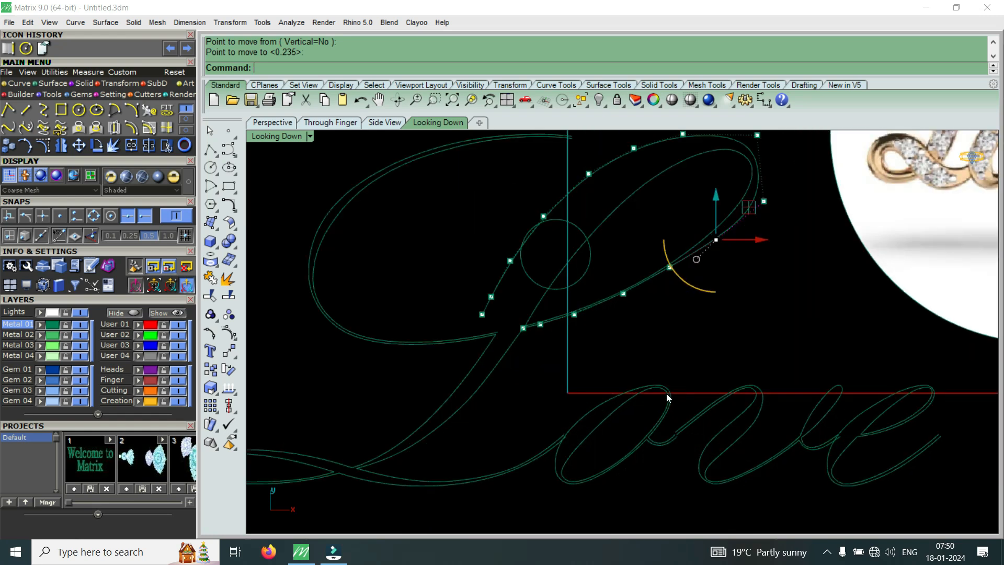
scroll(643, 400, up, 5)
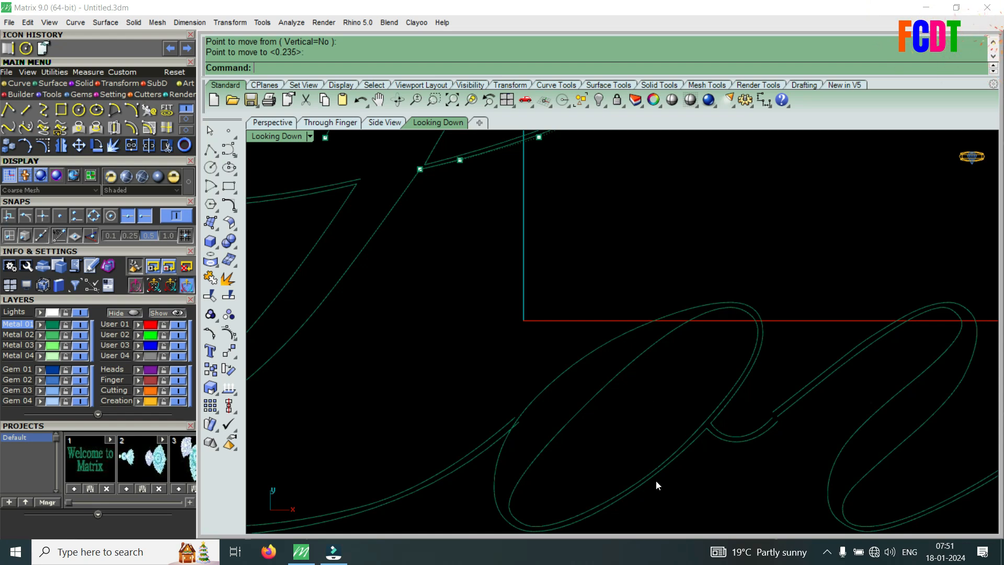
scroll(656, 480, down, 5)
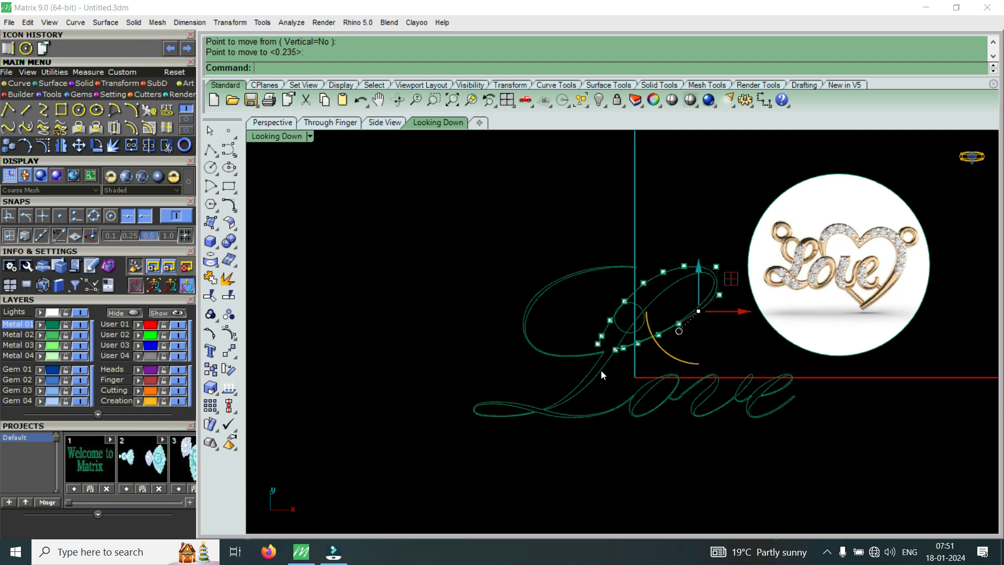
scroll(691, 288, up, 3)
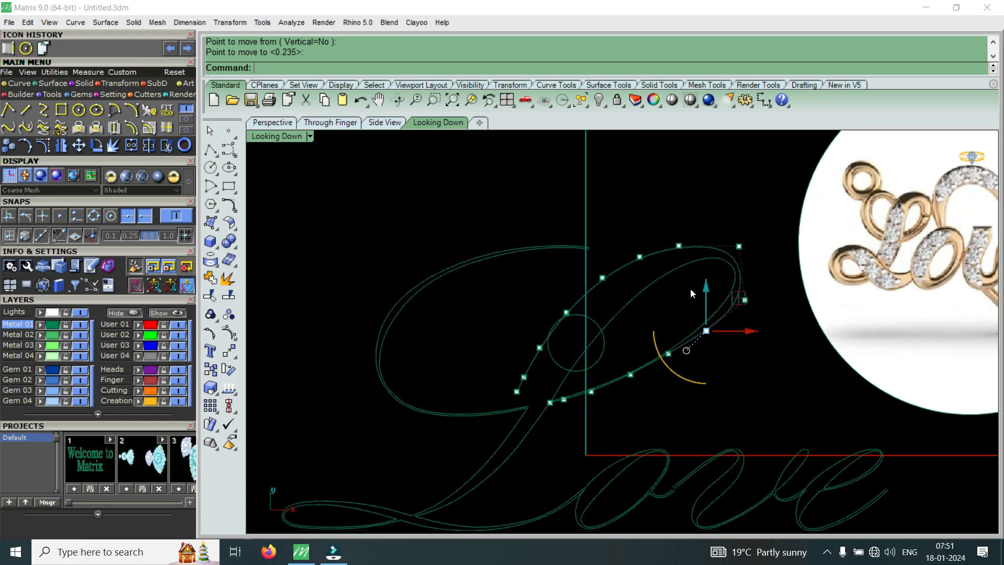
scroll(739, 285, up, 3)
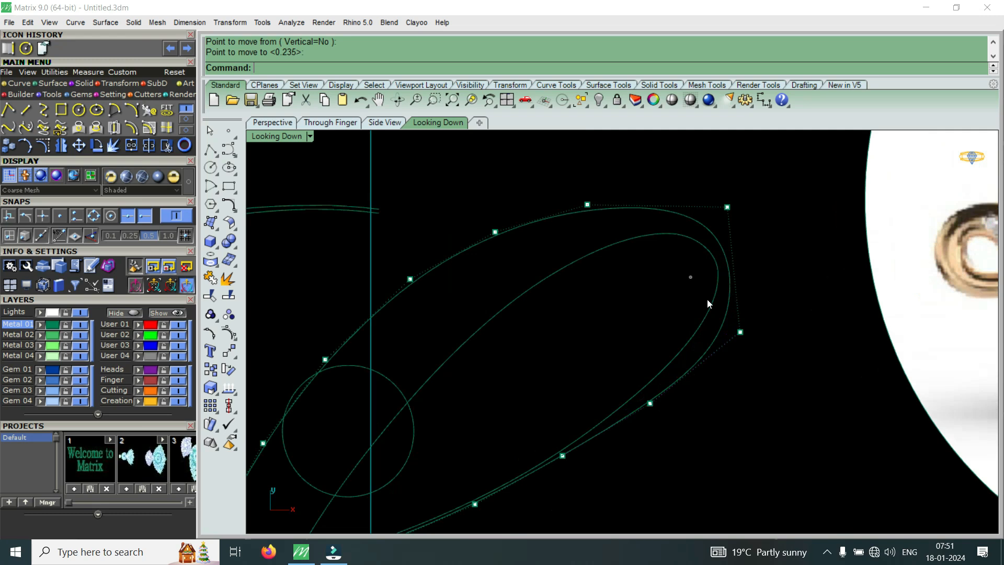
click(741, 331)
scroll(613, 272, down, 7)
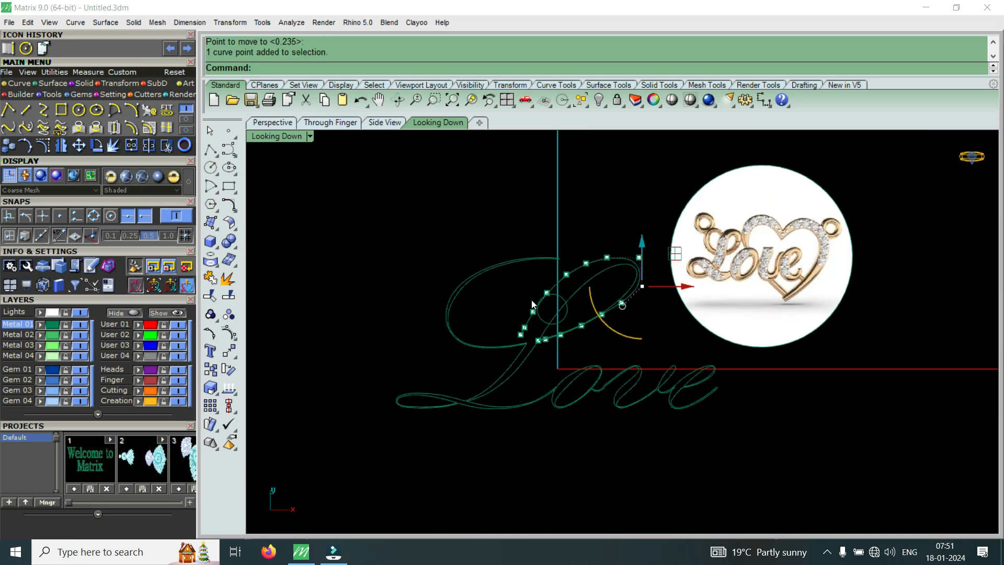
scroll(735, 224, up, 3)
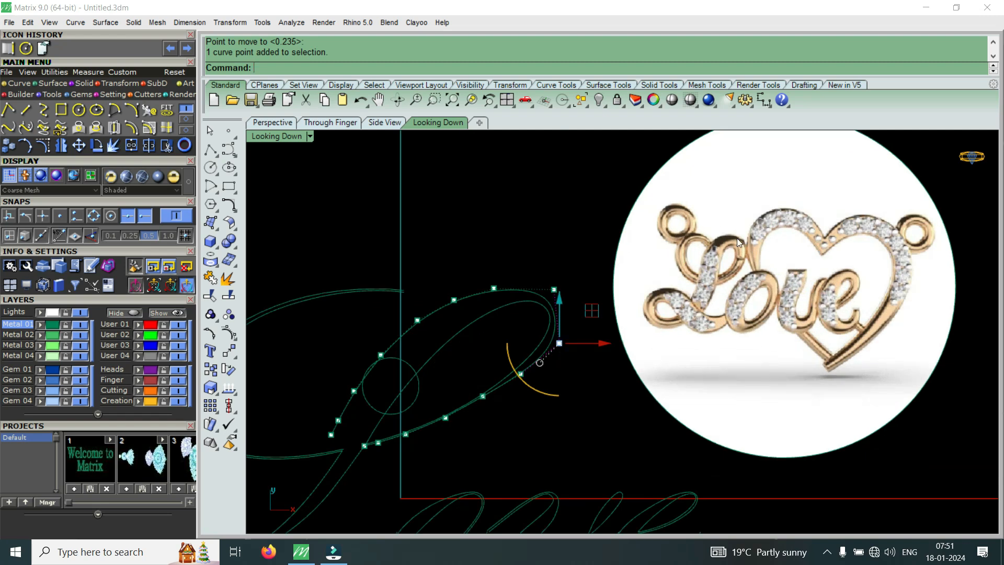
scroll(736, 238, down, 2)
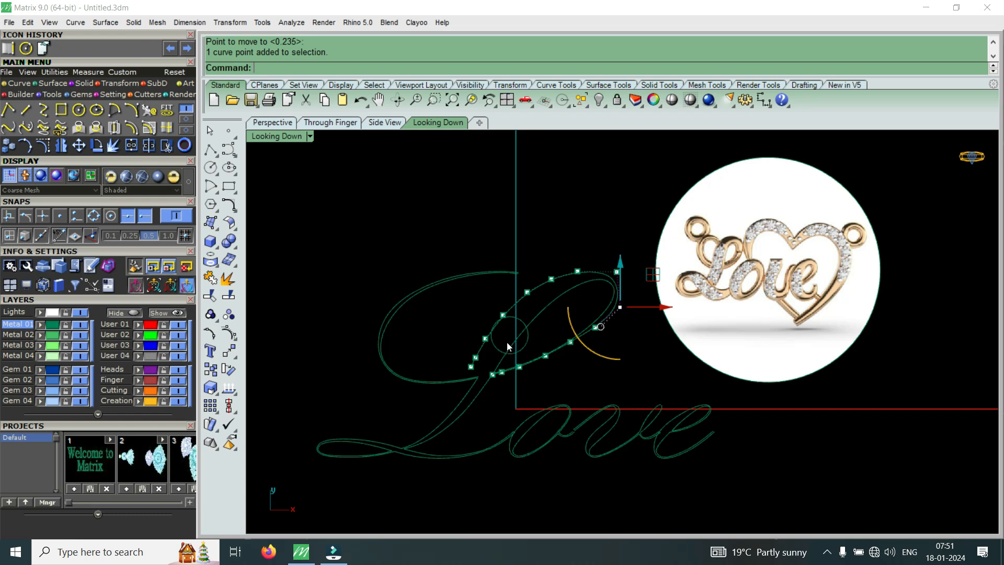
scroll(510, 341, up, 3)
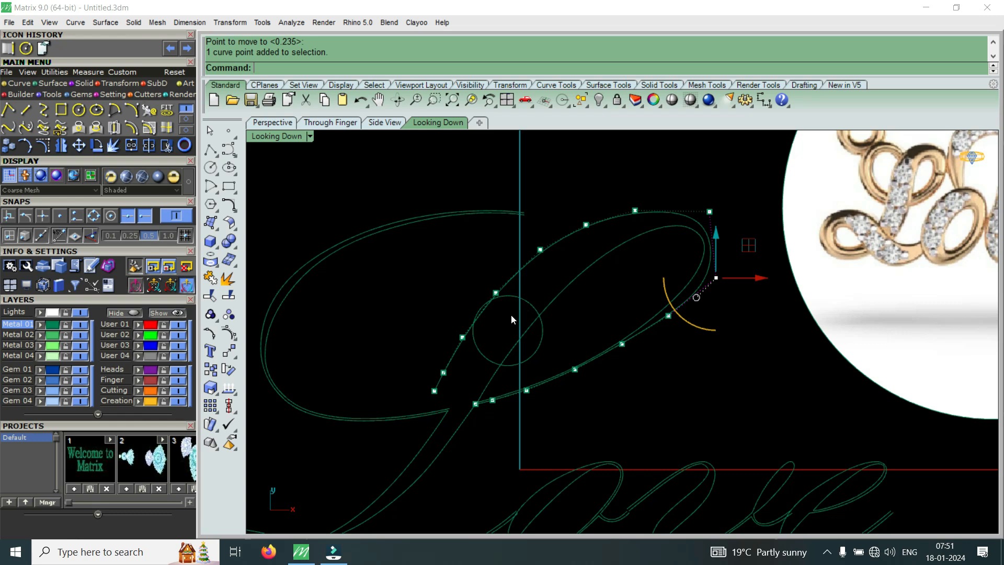
scroll(571, 296, down, 2)
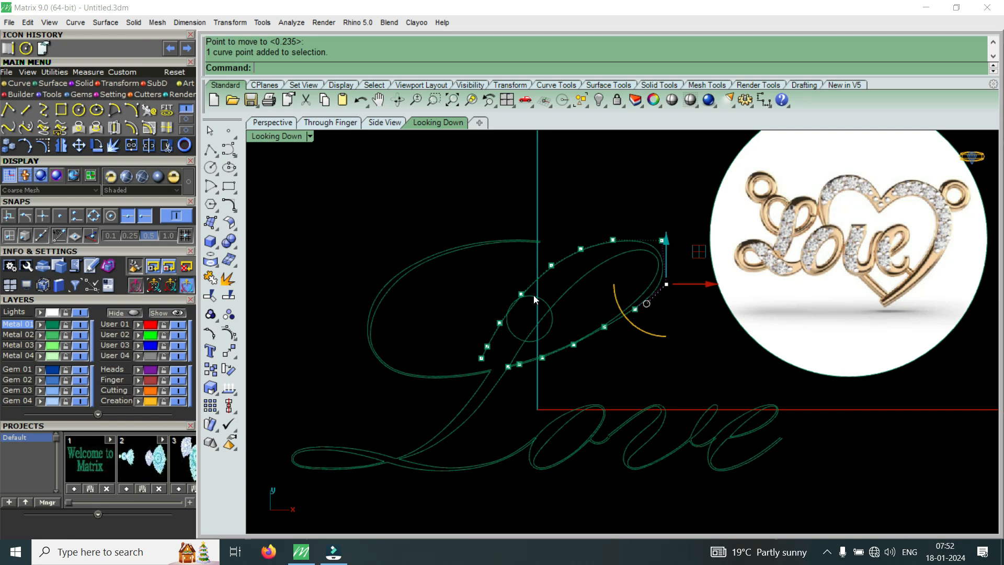
scroll(458, 340, down, 1)
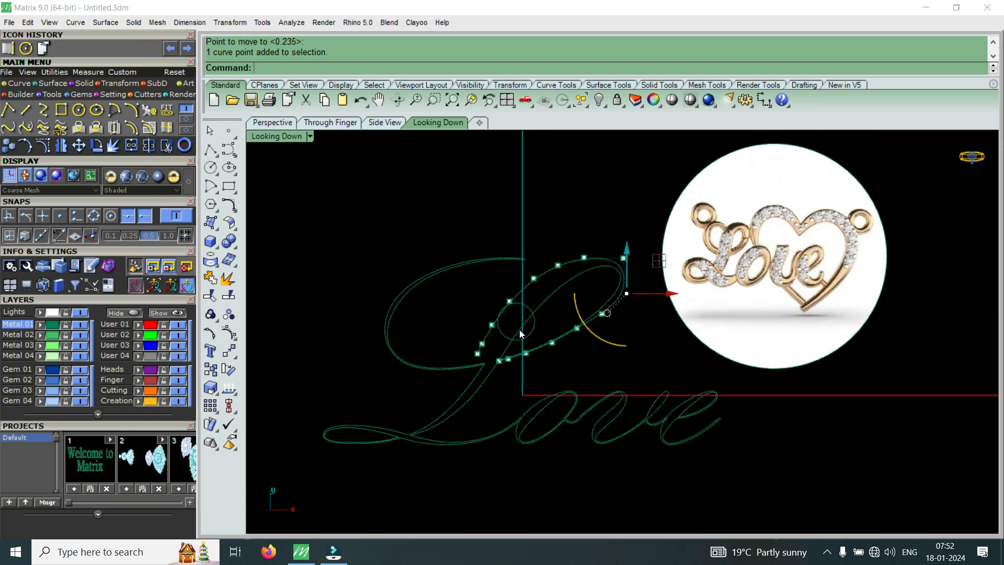
scroll(520, 333, up, 1)
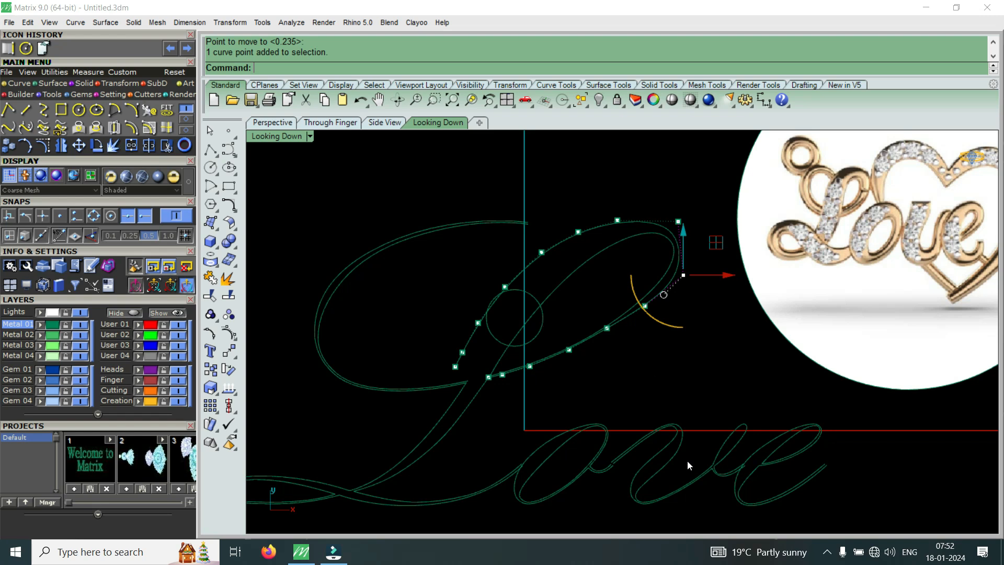
scroll(627, 397, down, 5)
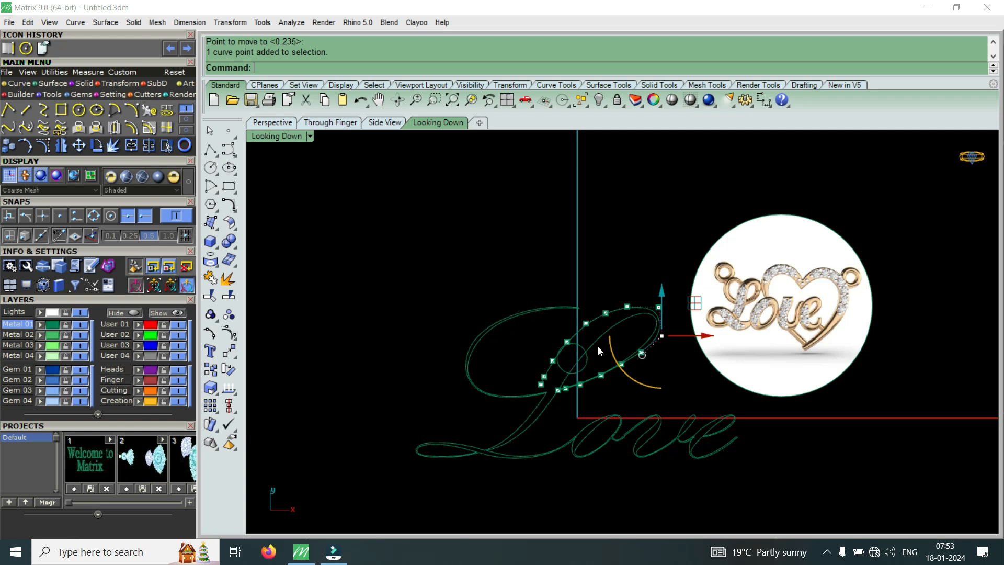
Delete all the Love lettering curves and the guide circle, keeping only the reference image
key(Escape)
drag(645, 271, 462, 477)
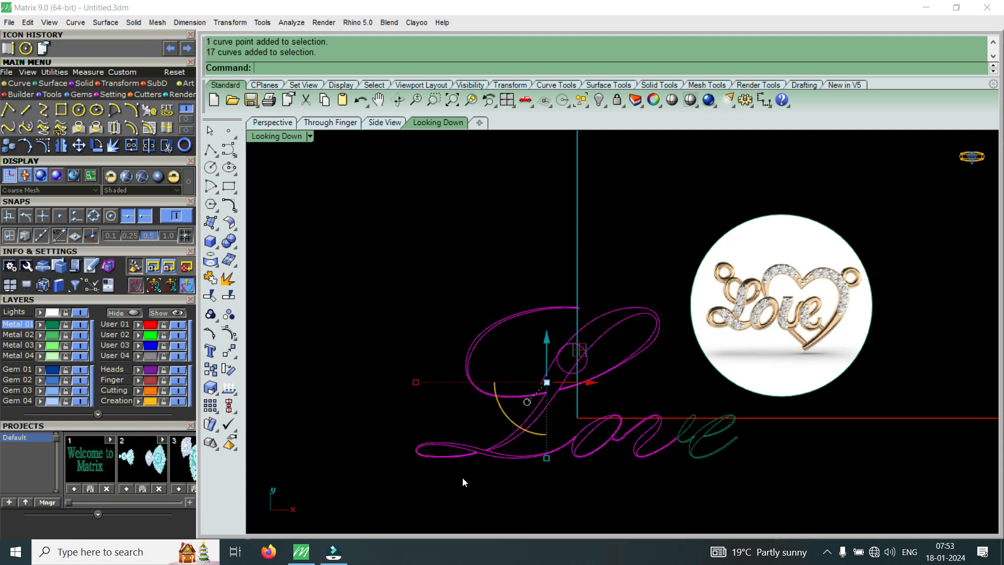
key(Delete)
drag(787, 420, 670, 479)
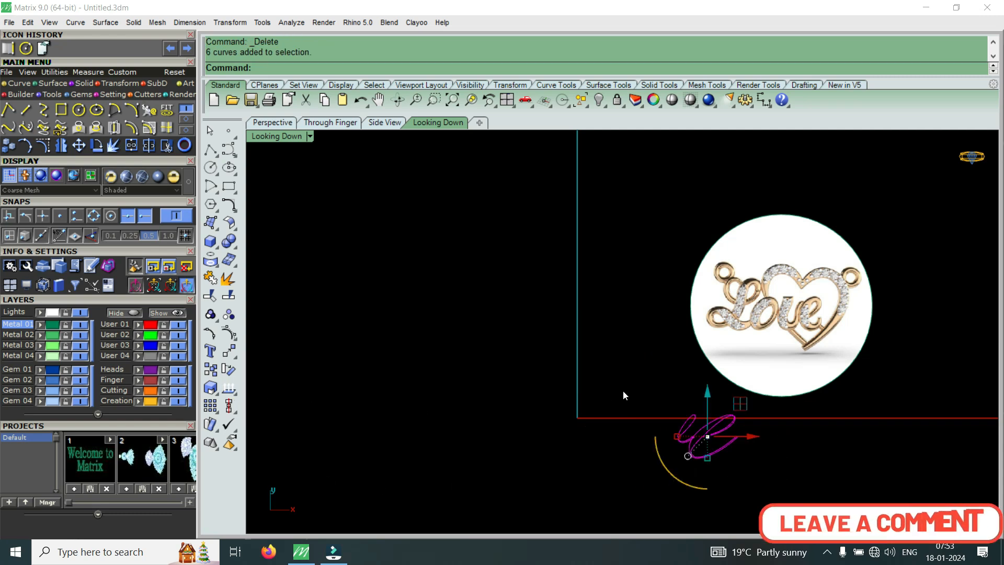
key(Delete)
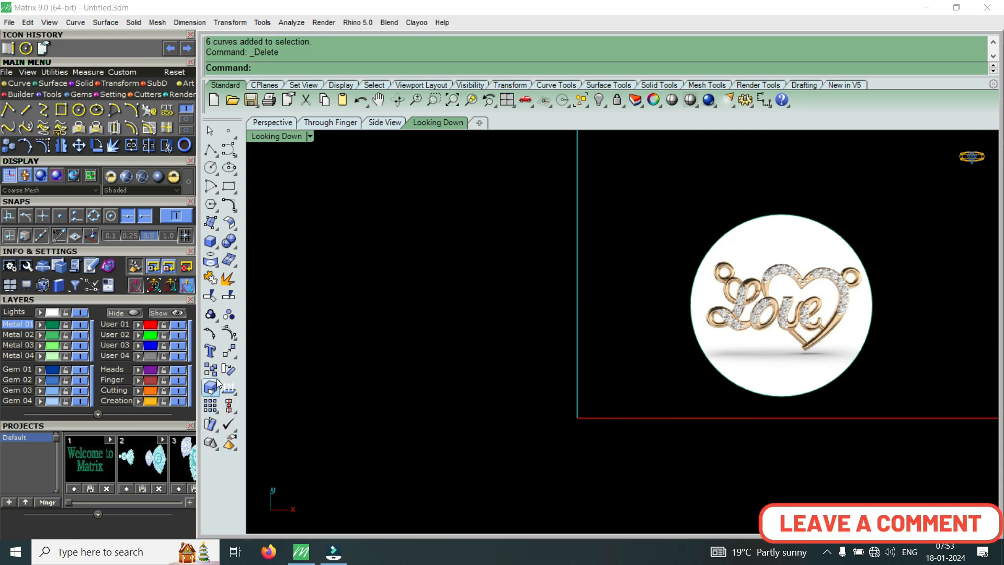
Start a new text object and replace its text with "love" in lowercase
click(210, 351)
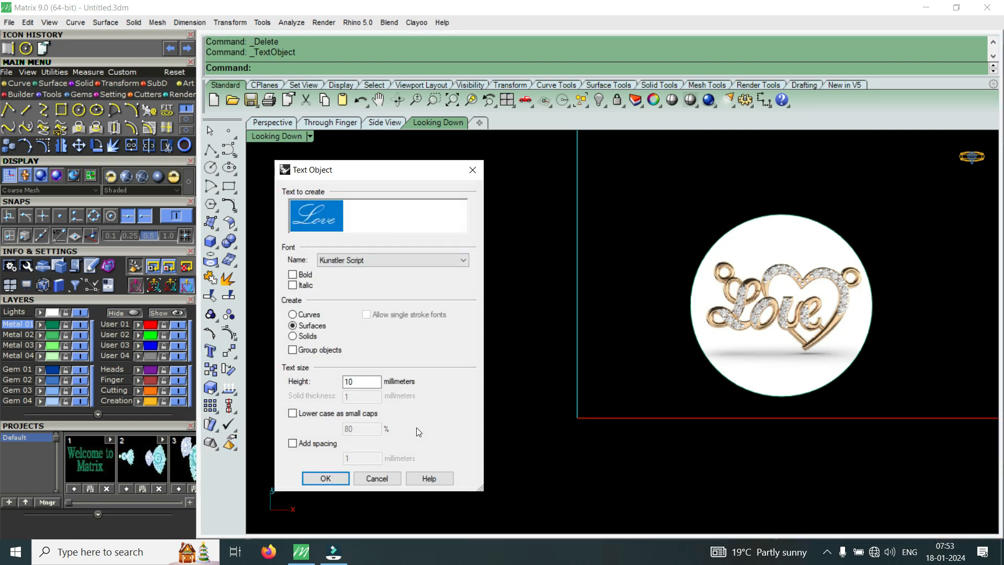
key(Right)
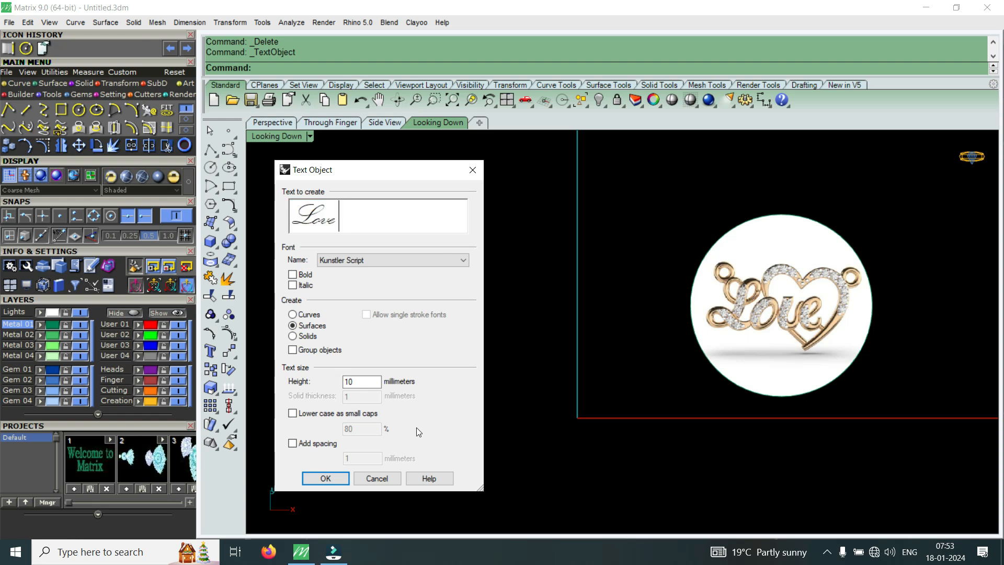
key(Left)
key(BackSpace)
key(BackSpace)
key(BackSpace)
key(BackSpace)
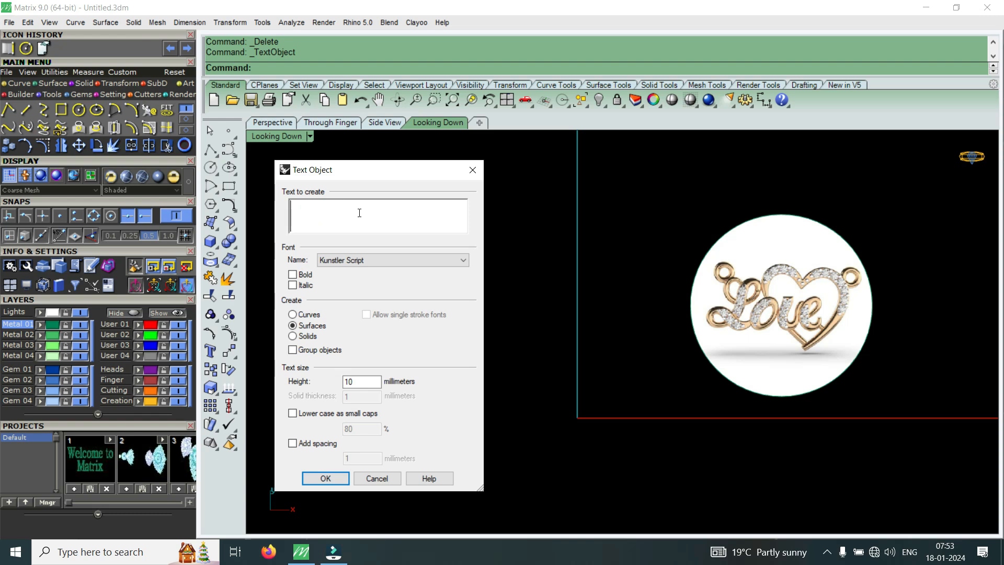
text(love)
Preview the word "love" in the fonts from Gill Sans MT through Yu Gothic UI Semilight, comparing each with the pendant's lettering
click(463, 260)
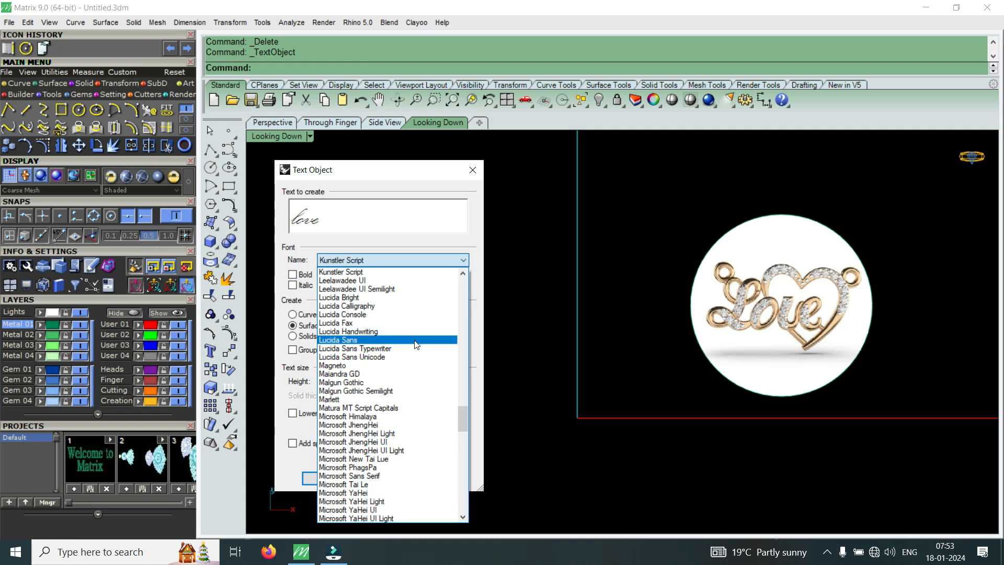
scroll(417, 345, down, 10)
scroll(415, 353, up, 6)
scroll(415, 354, up, 20)
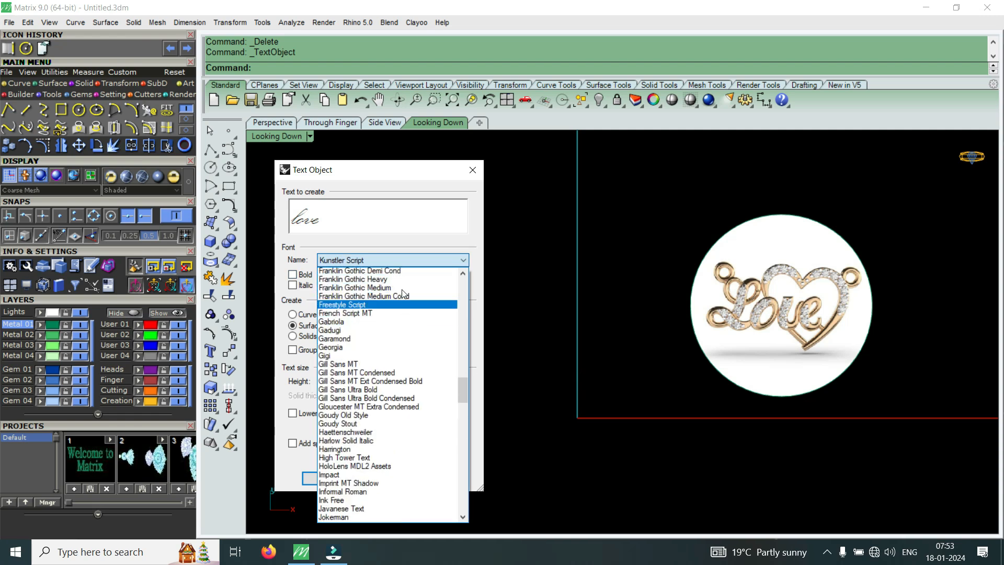
click(363, 375)
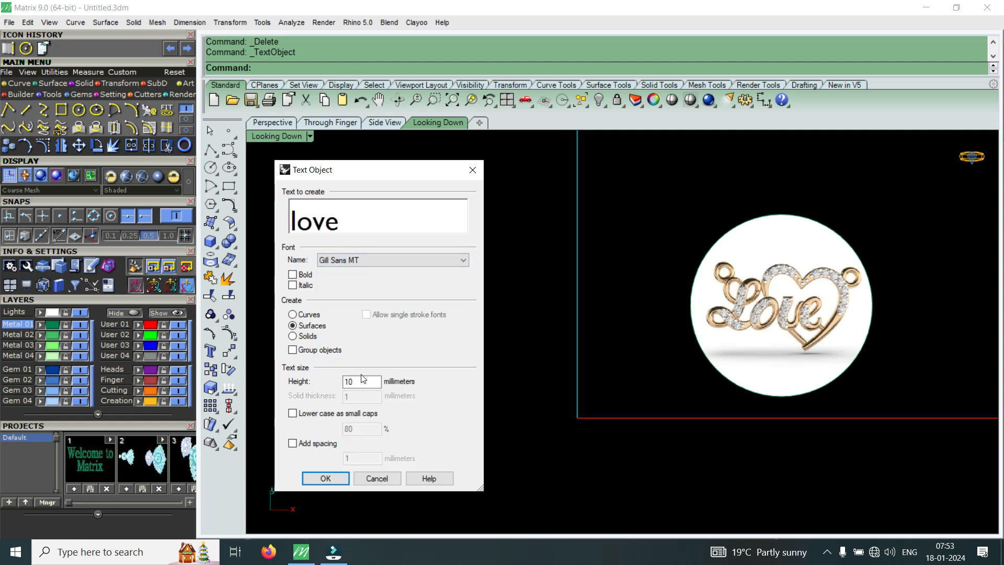
key(Down)
key(Down)
key(Down)
key(Down)
key(Down)
key(Down)
key(Down)
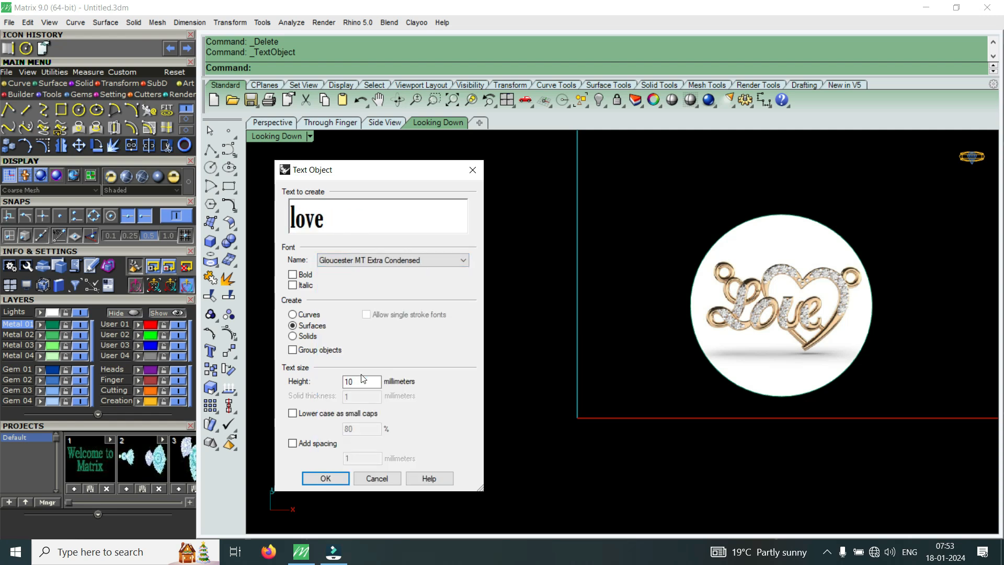
key(Down)
key(Down)
key(Down)
key(Down)
key(Down)
key(Down)
key(Down)
key(Down)
key(Down)
key(Down)
key(Down)
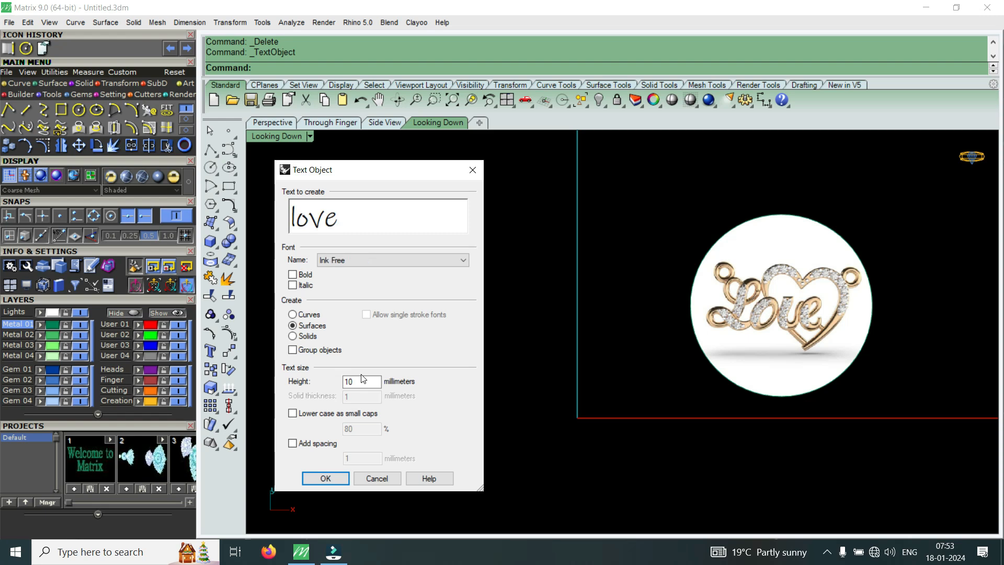
key(Down)
key(Down)
key(Down)
key(Down)
key(Down)
key(Down)
key(Down)
key(Down)
key(Down)
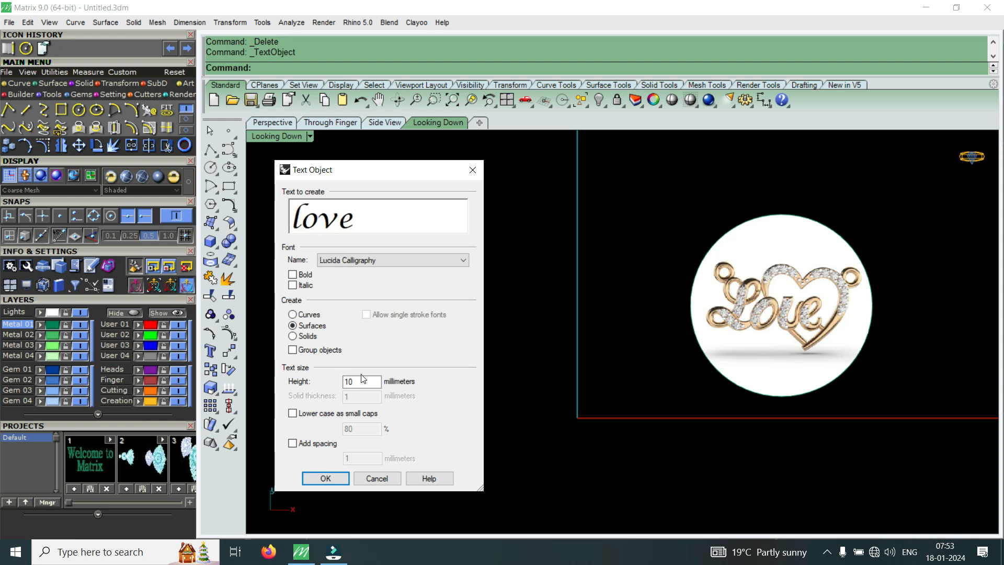
key(Down)
key(Down)
key(Down)
key(Down)
key(Down)
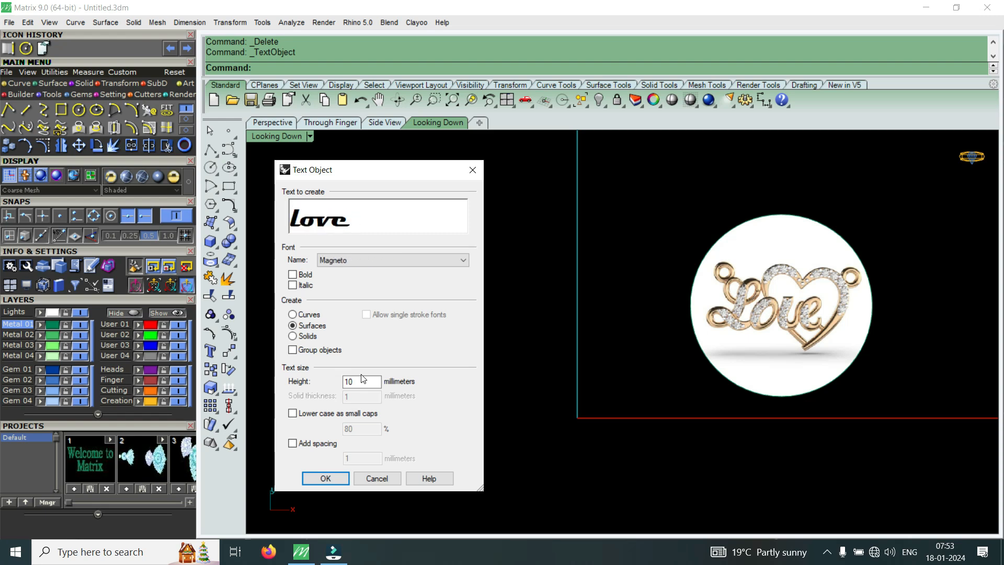
key(Down)
key(Down)
key(Down)
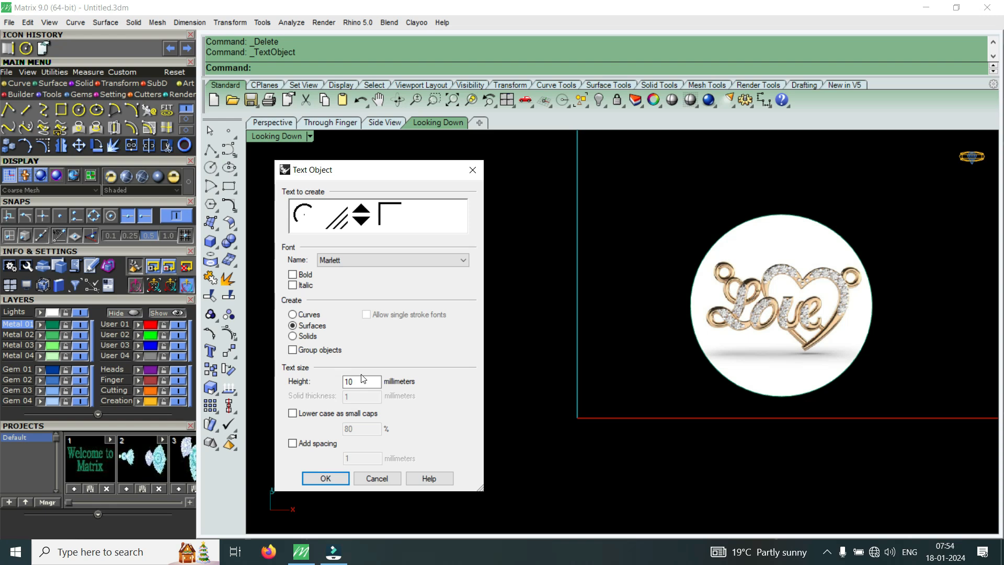
key(Down)
key(Down)
key(Down)
key(Down)
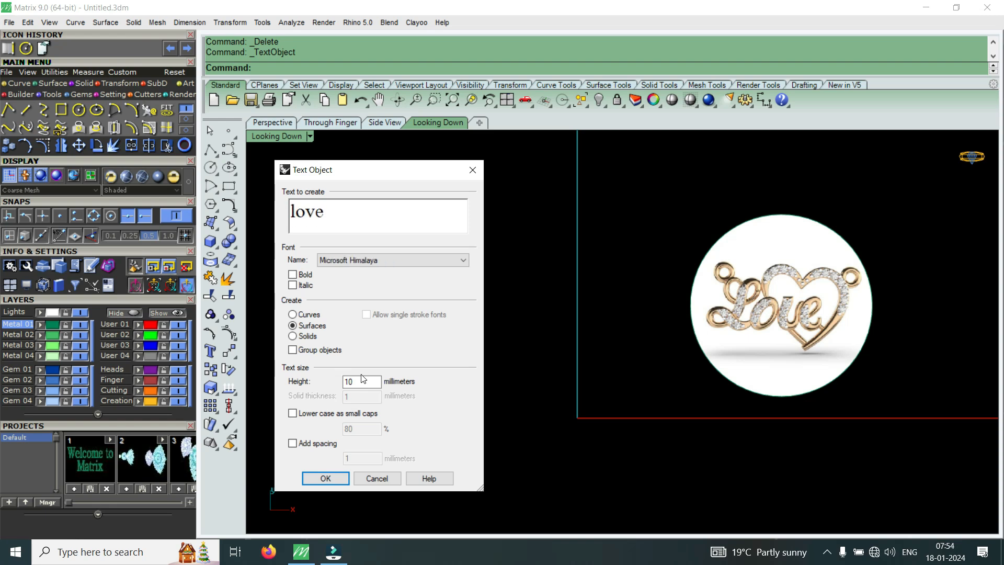
key(Down)
key(Down)
key(Down)
key(Down)
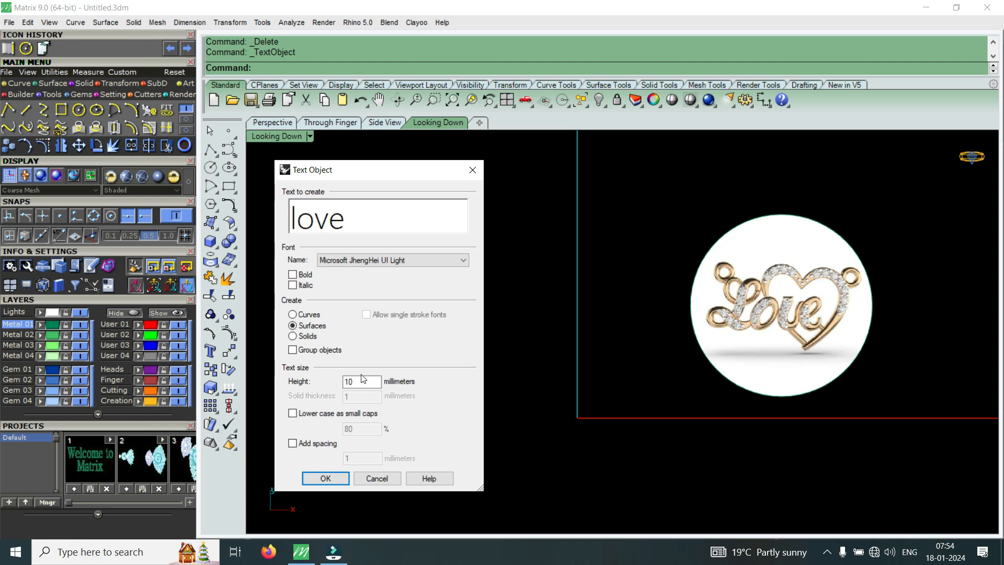
key(Down)
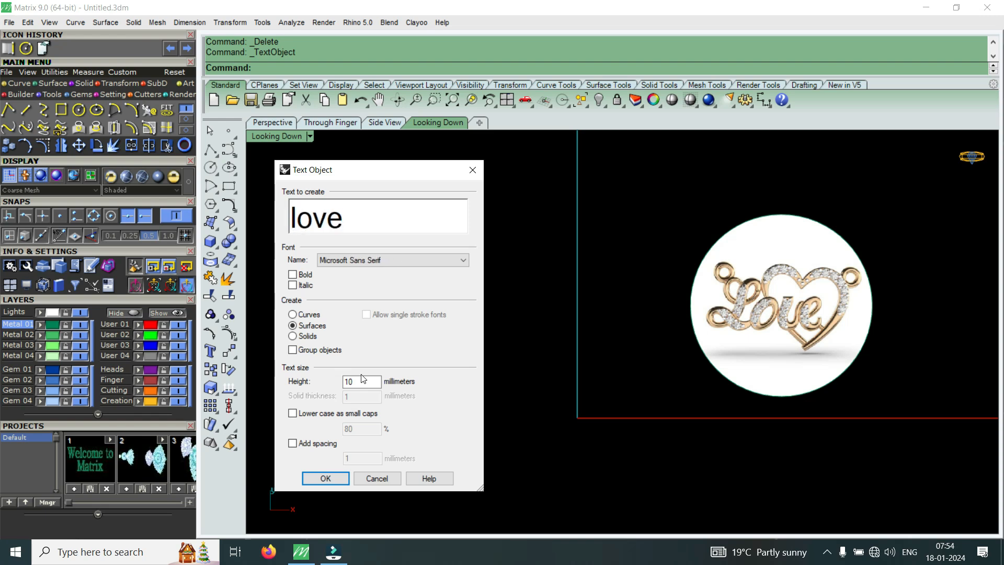
key(Down)
key(Down)
key(Down)
key(Down)
key(Down)
key(Down)
key(Down)
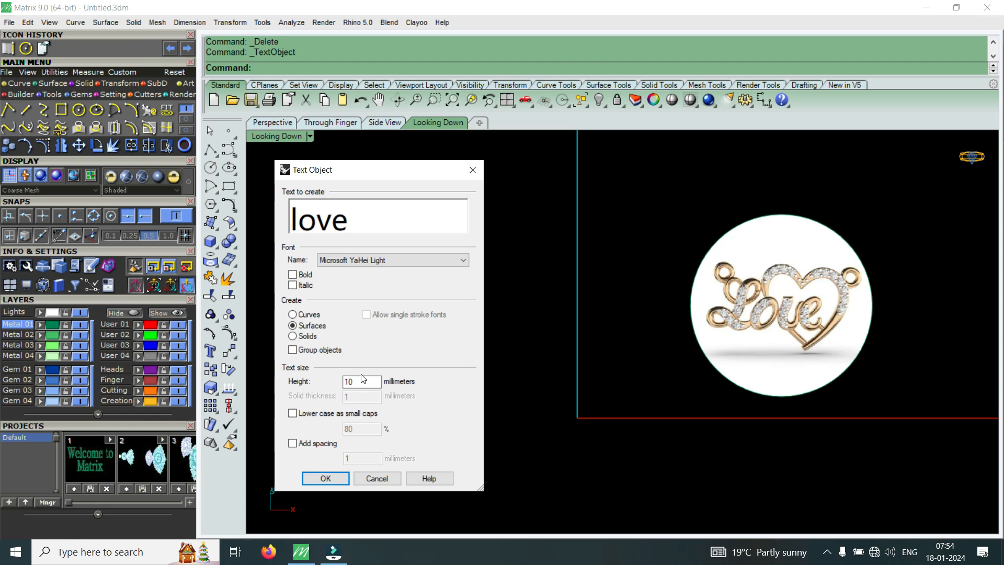
key(Down)
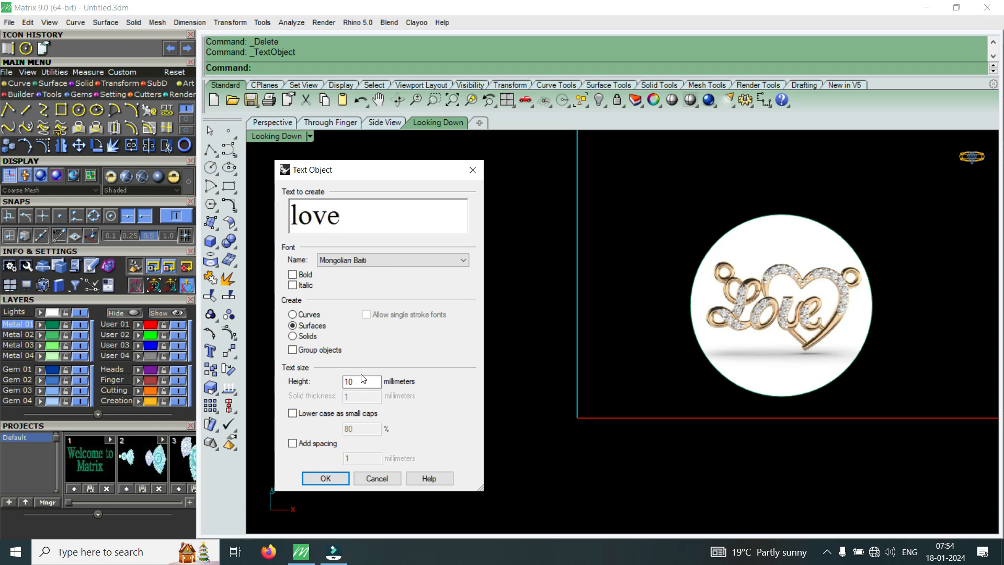
key(Down)
key(Down)
key(Down)
key(Down)
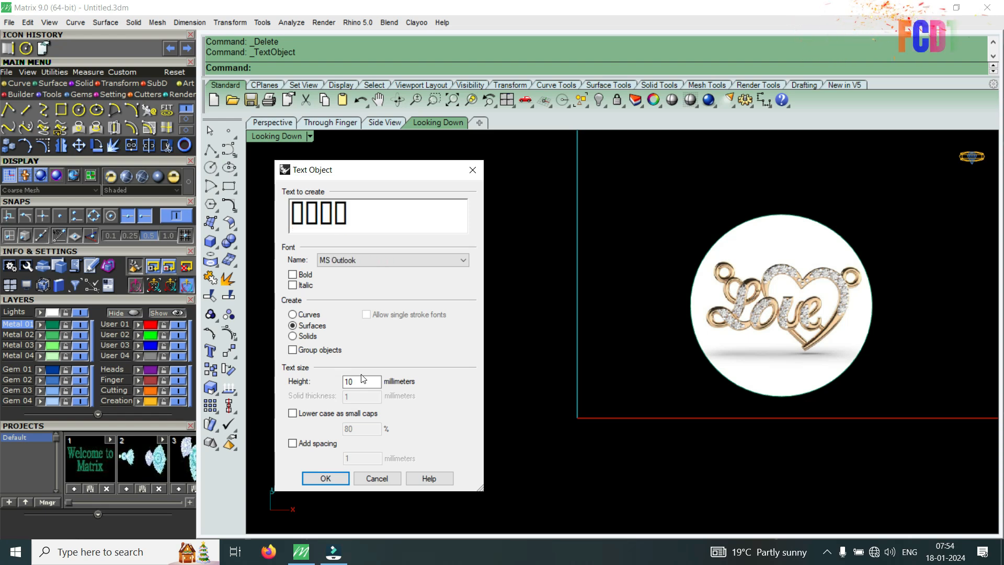
key(Down)
key(Down)
key(Down)
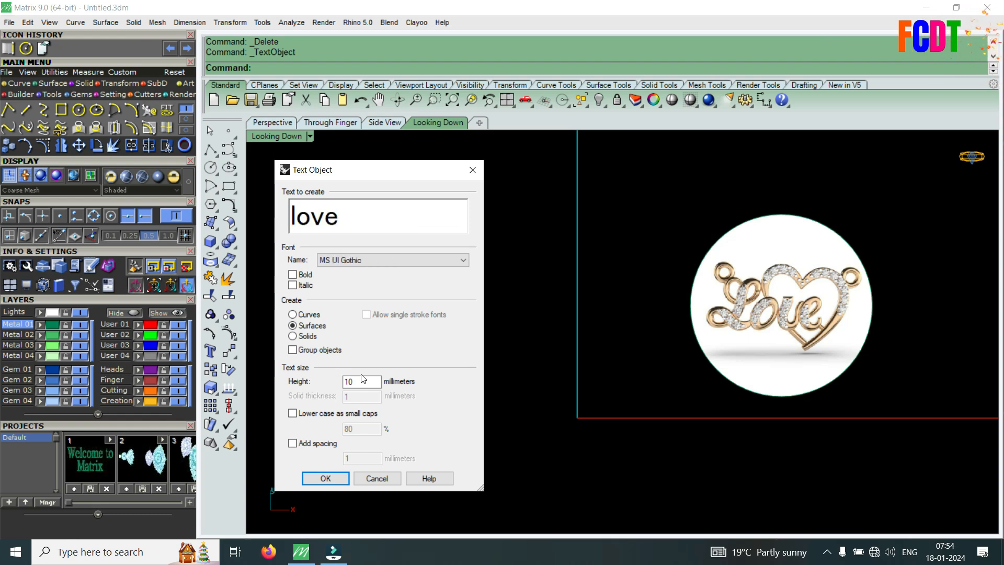
key(Down)
key(Down)
key(Down)
key(Down)
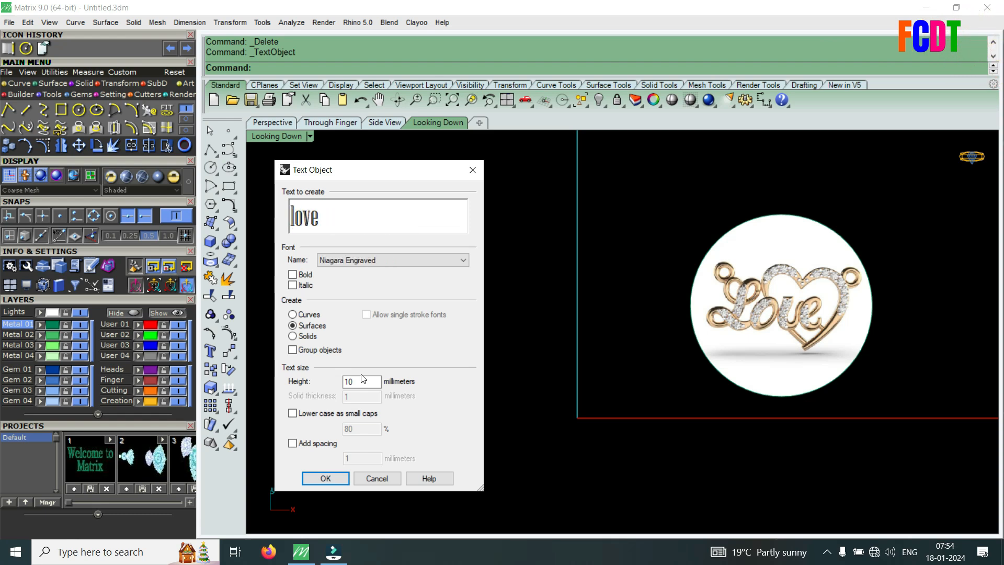
key(Down)
key(Down)
key(Down)
key(Down)
key(Down)
key(Down)
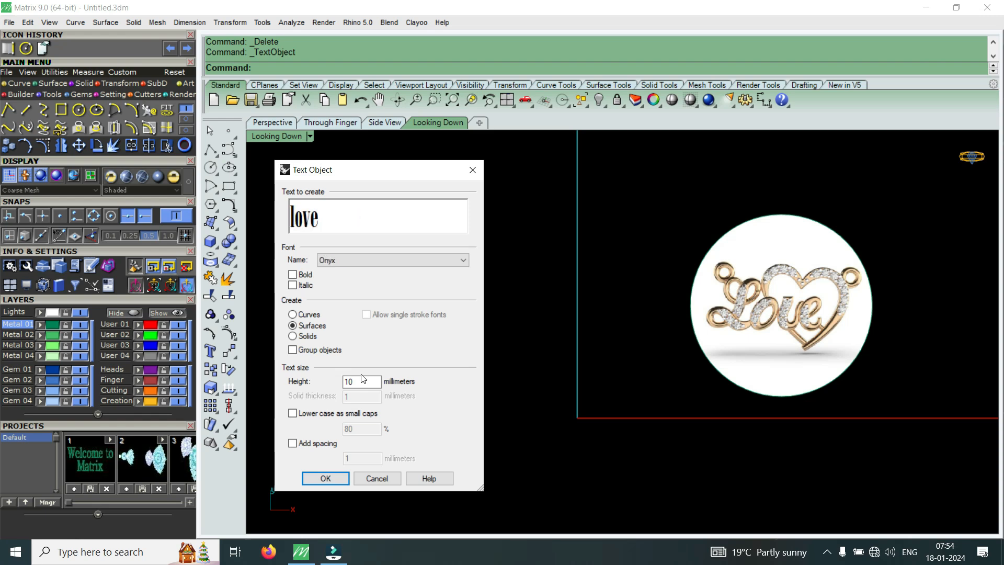
key(Down)
key(Down)
key(Down)
key(Down)
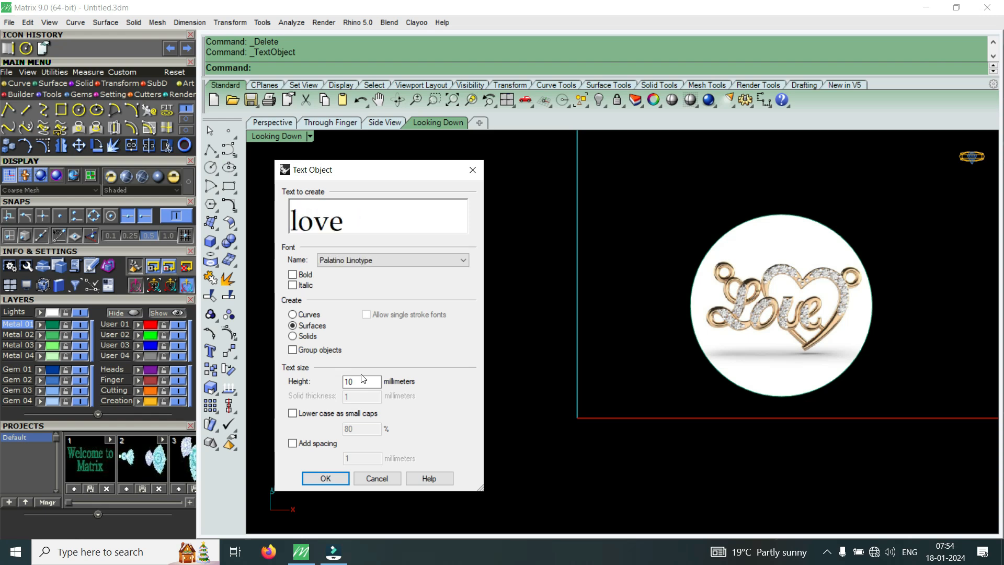
key(Down)
key(Down)
key(Down)
key(Down)
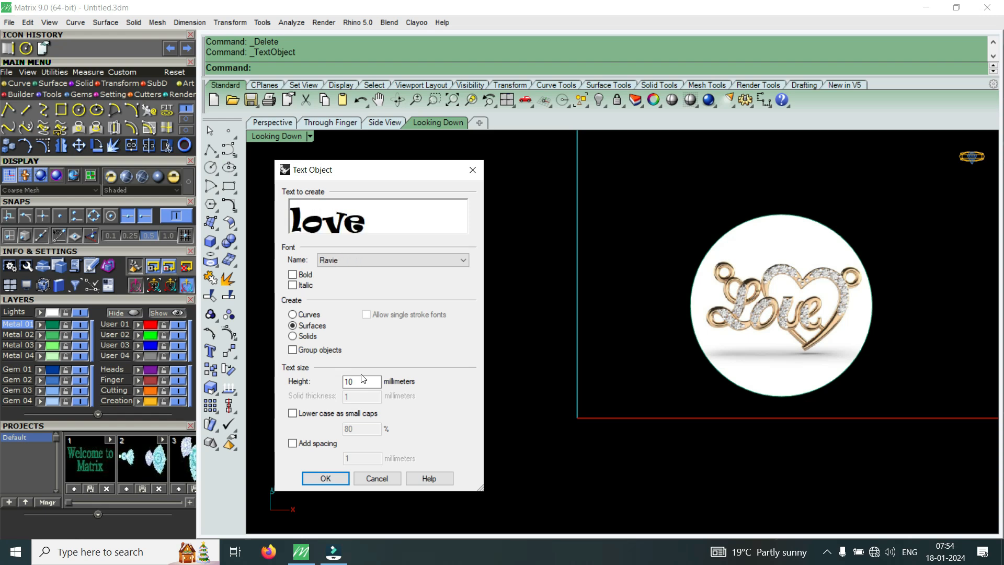
key(Up)
key(Down)
key(Down)
key(Down)
key(Down)
key(Down)
key(Down)
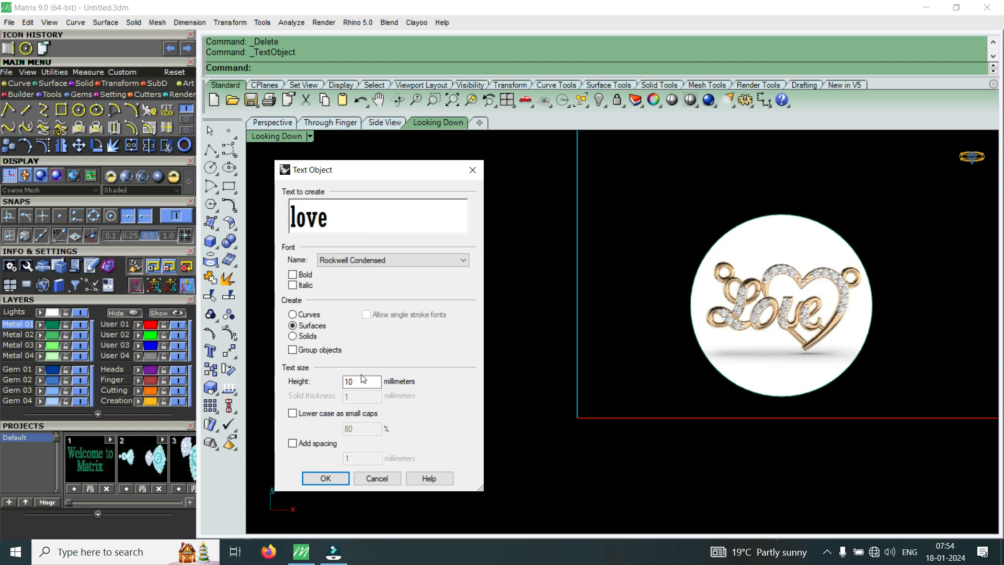
key(Down)
key(Down)
key(Down)
key(Down)
key(Down)
key(Down)
key(Down)
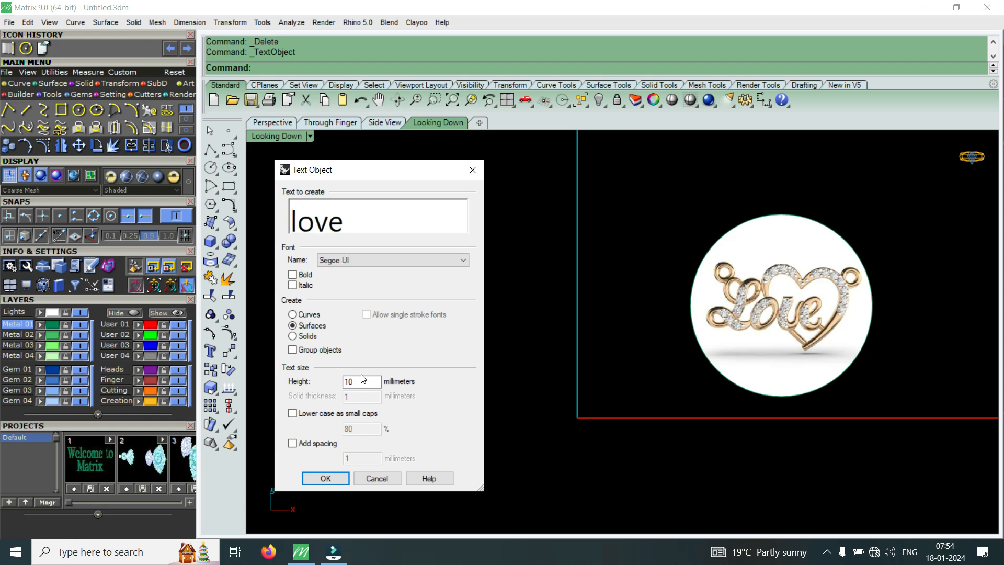
key(Down)
key(Down)
key(Down)
key(Down)
key(Down)
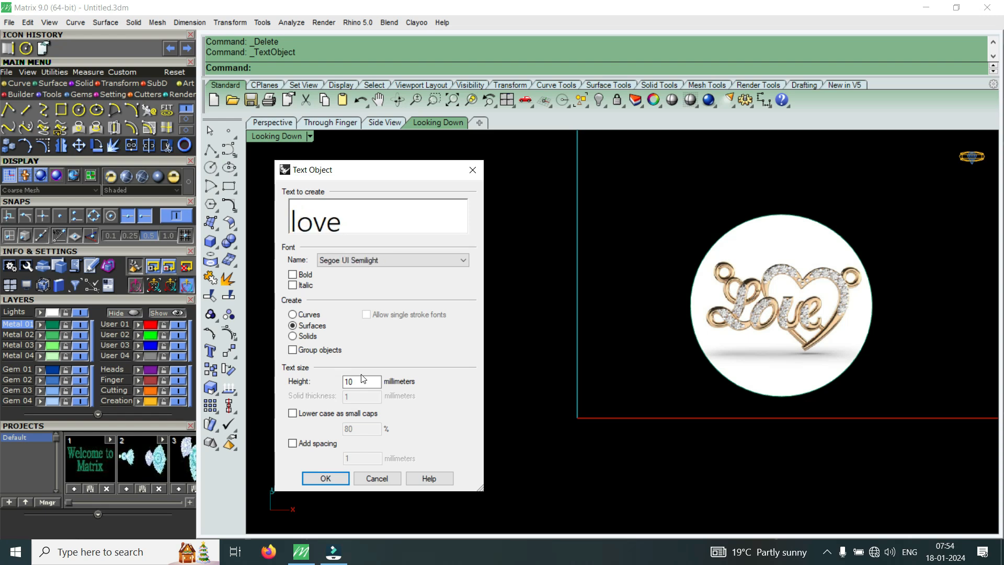
key(Down)
key(Down)
key(Down)
key(Down)
key(Down)
key(Down)
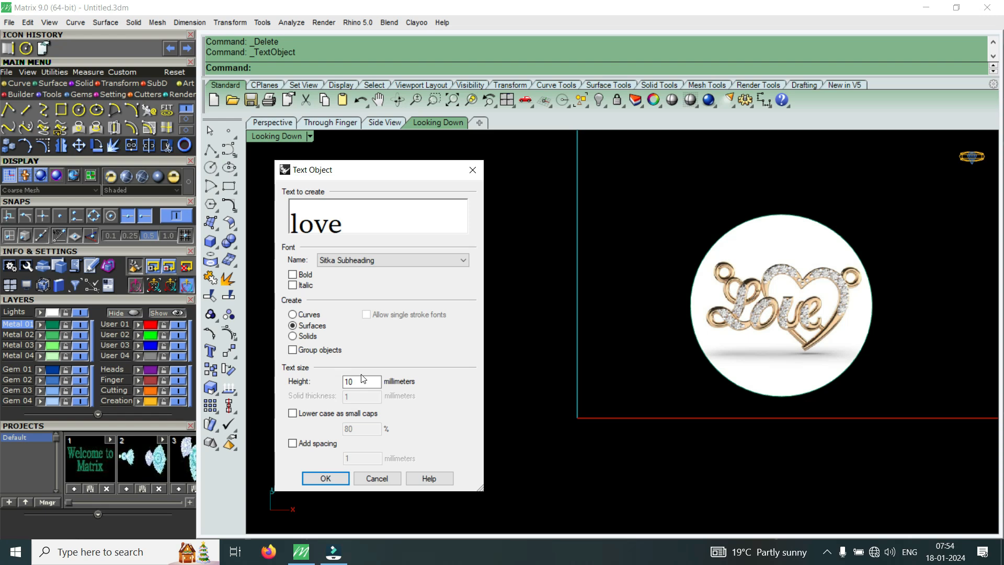
key(Down)
key(Down)
key(Down)
key(Down)
key(Down)
key(Down)
key(Down)
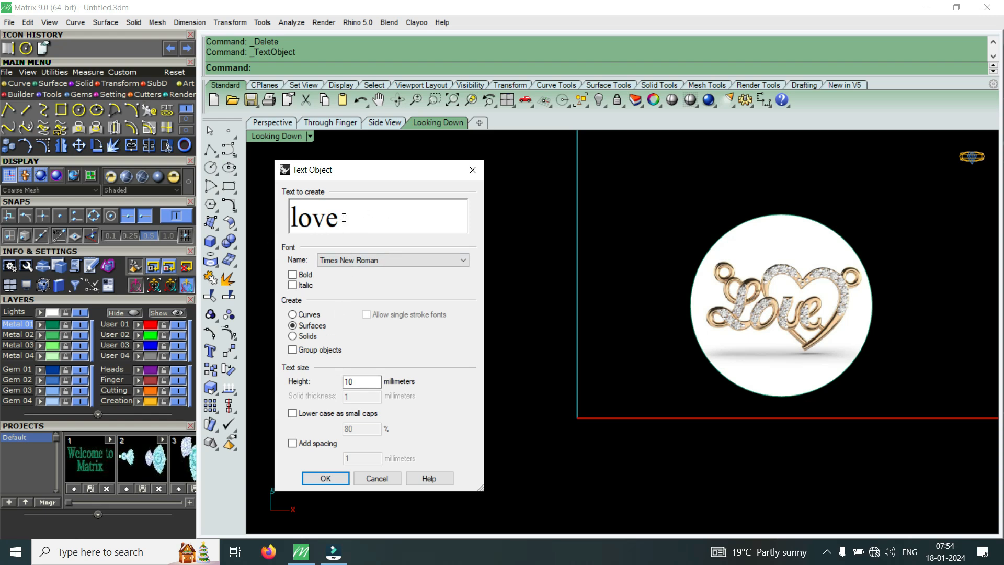
key(Down)
key(Down)
key(Down)
key(Down)
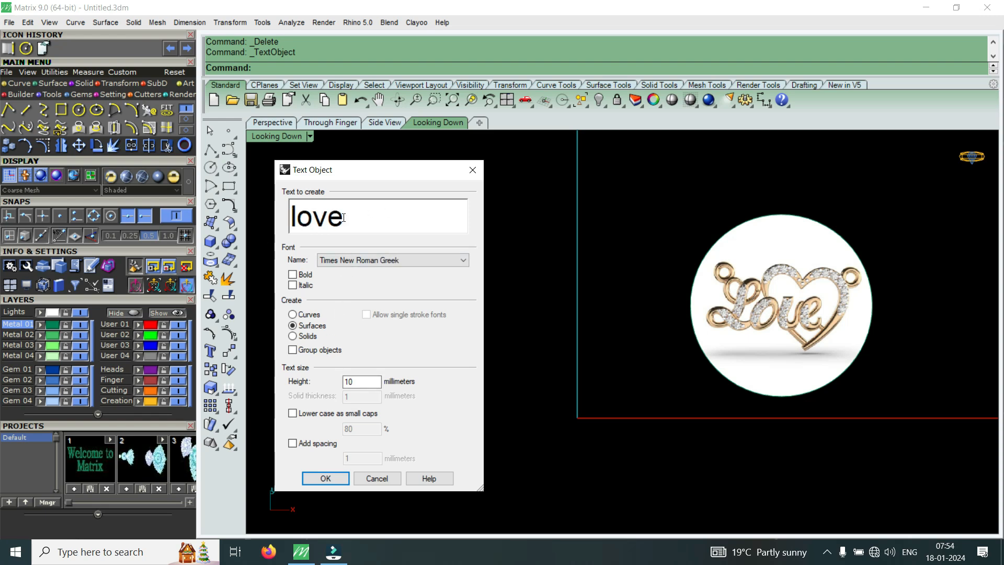
key(Down)
key(Down)
key(Down)
key(Down)
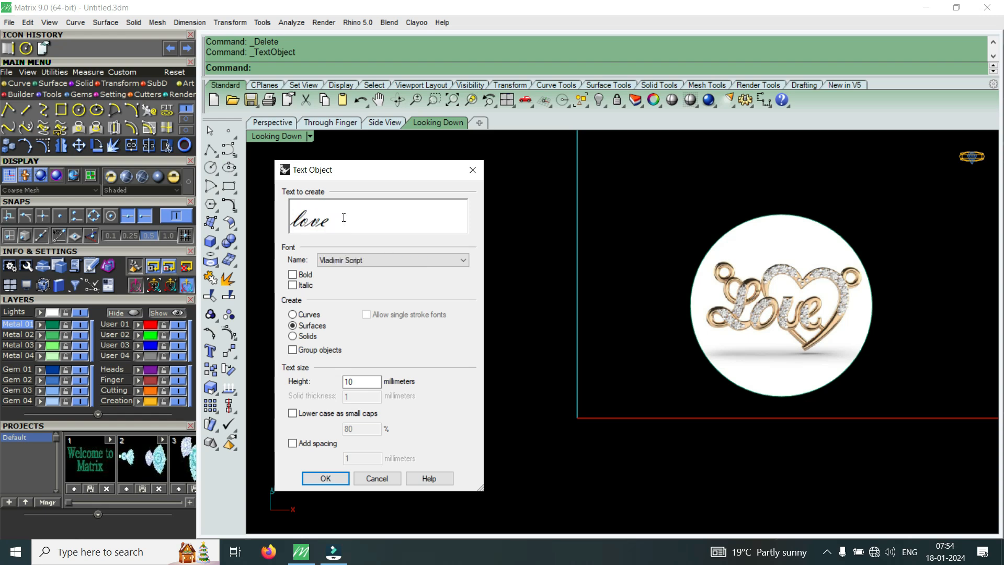
key(Down)
key(Down)
key(Down)
key(Down)
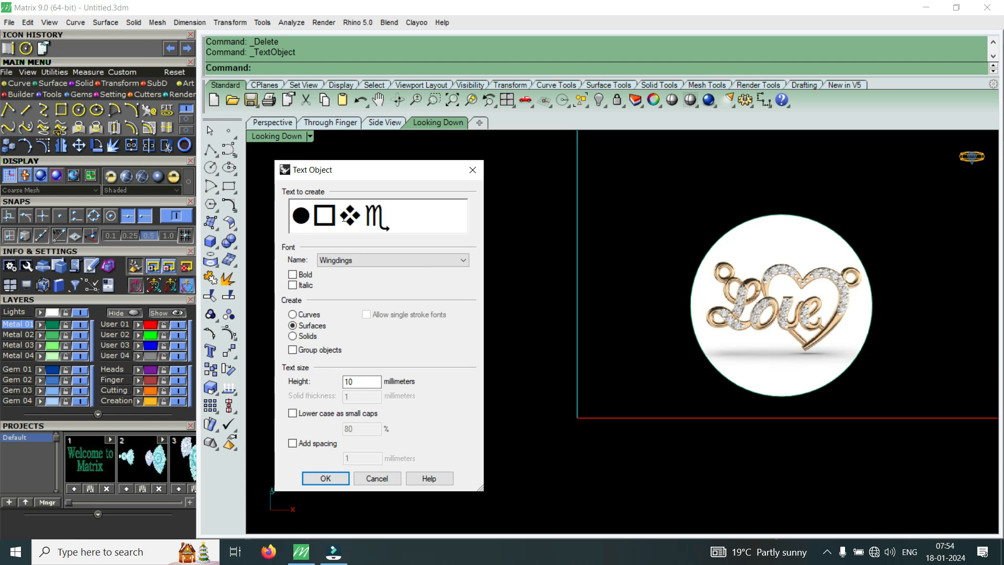
key(Down)
key(Down)
key(Down)
key(Down)
key(Down)
key(Down)
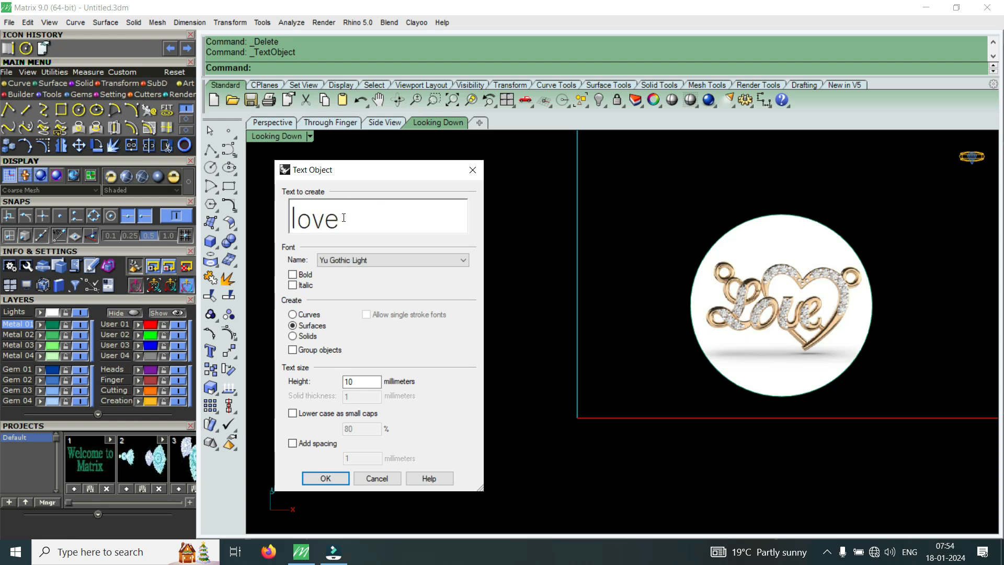
key(Down)
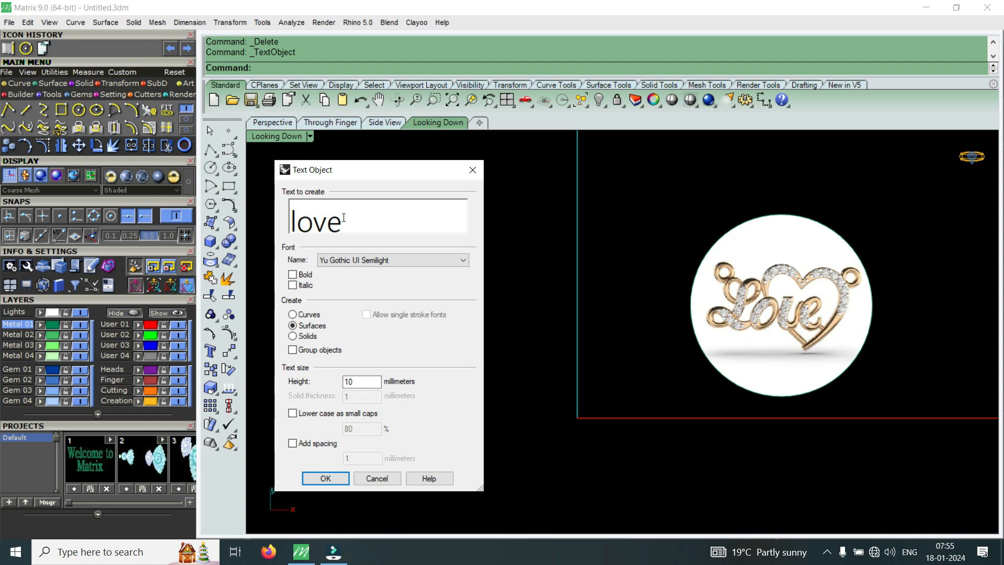
click(463, 260)
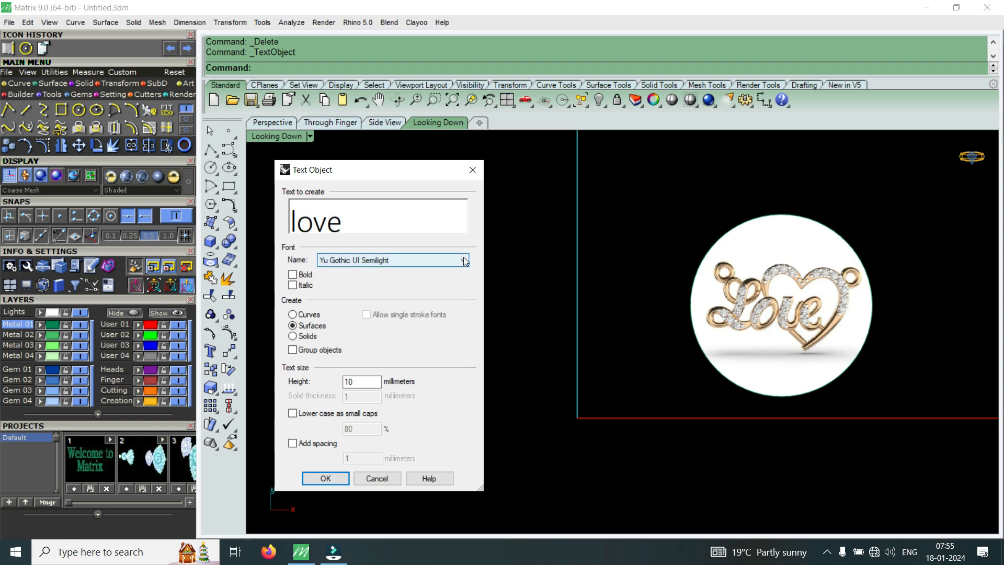
scroll(427, 321, up, 2)
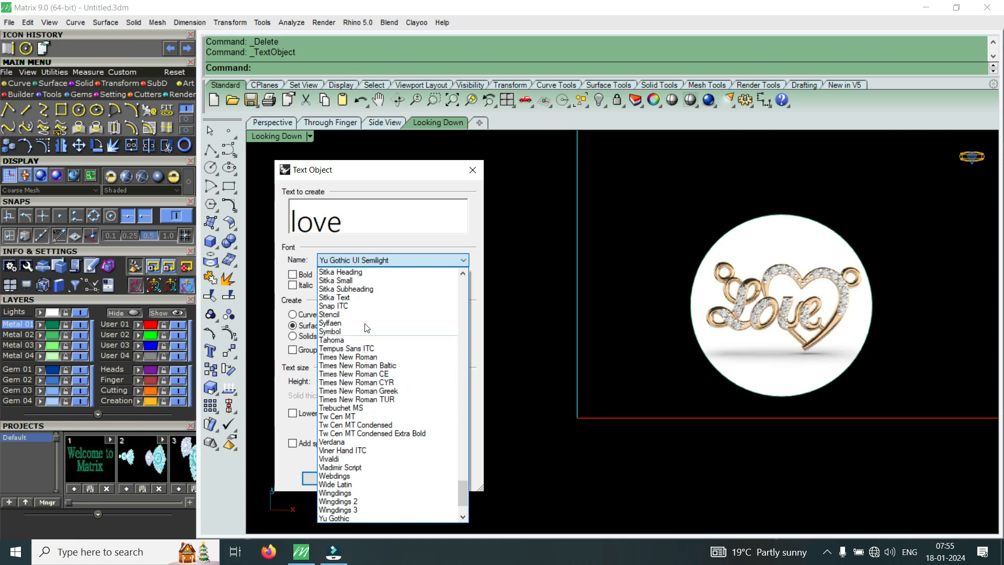
drag(467, 493, 472, 289)
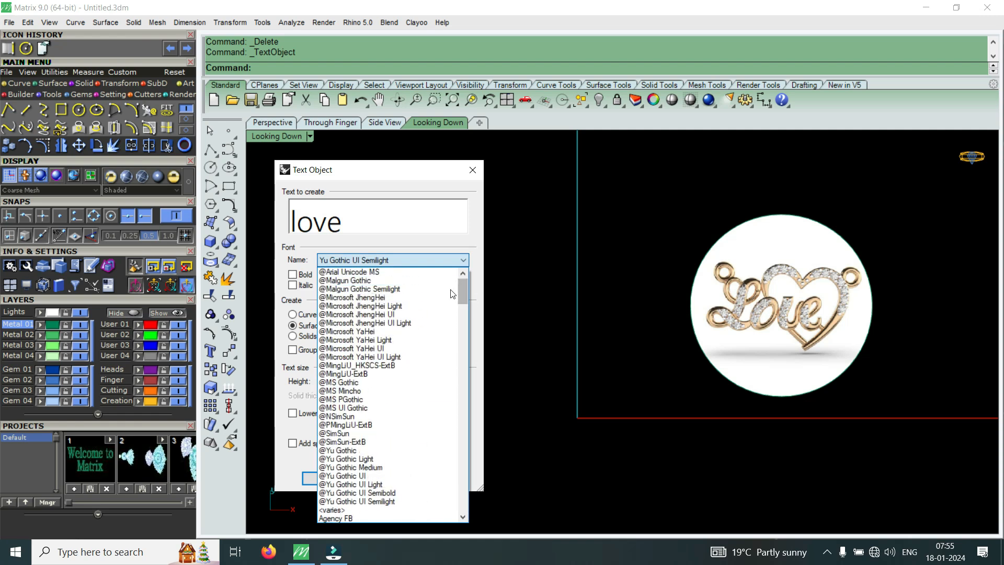
click(384, 272)
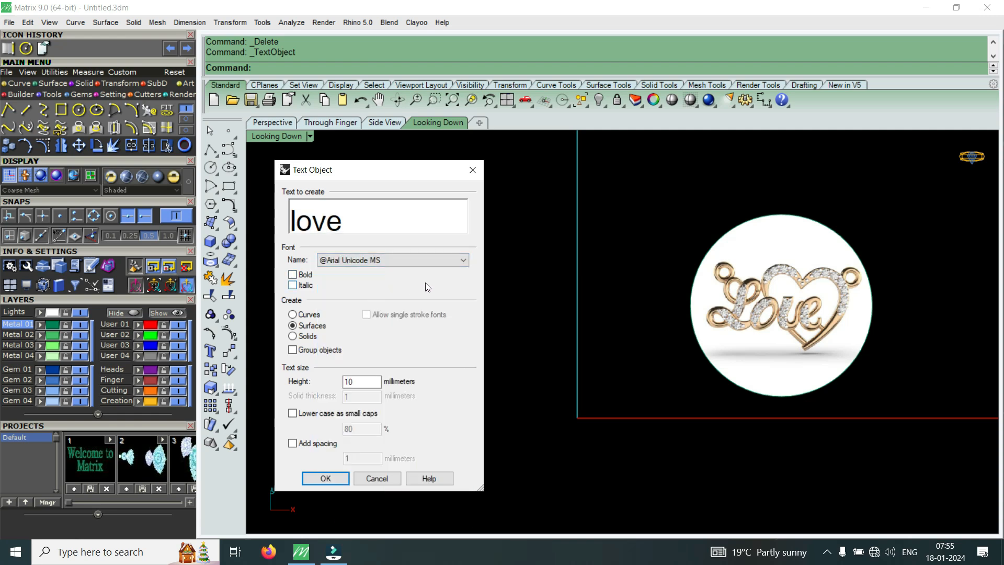
key(Down)
key(Down)
key(Down)
key(Down)
key(Down)
key(Down)
key(Down)
key(Down)
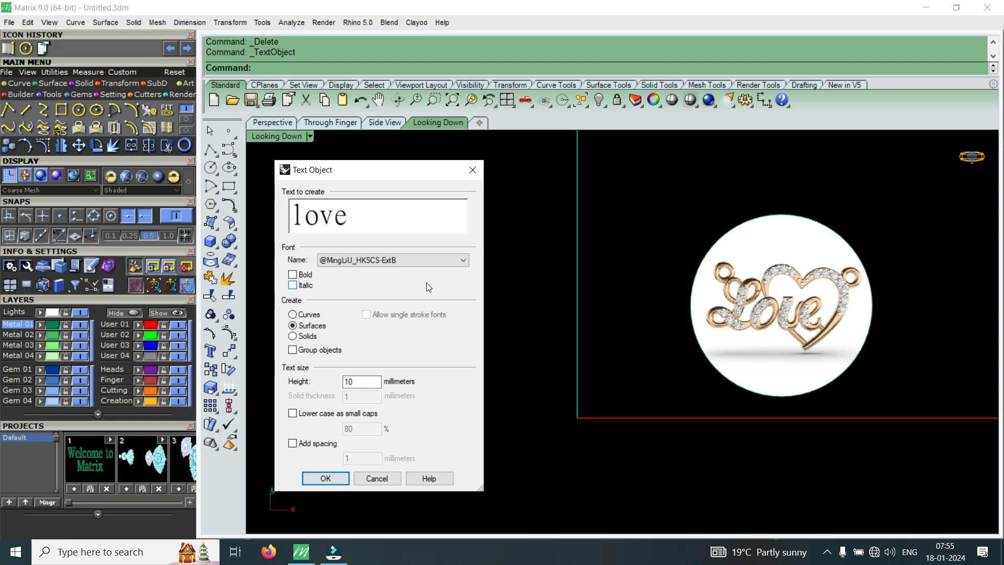
key(Down)
key(Down)
key(Down)
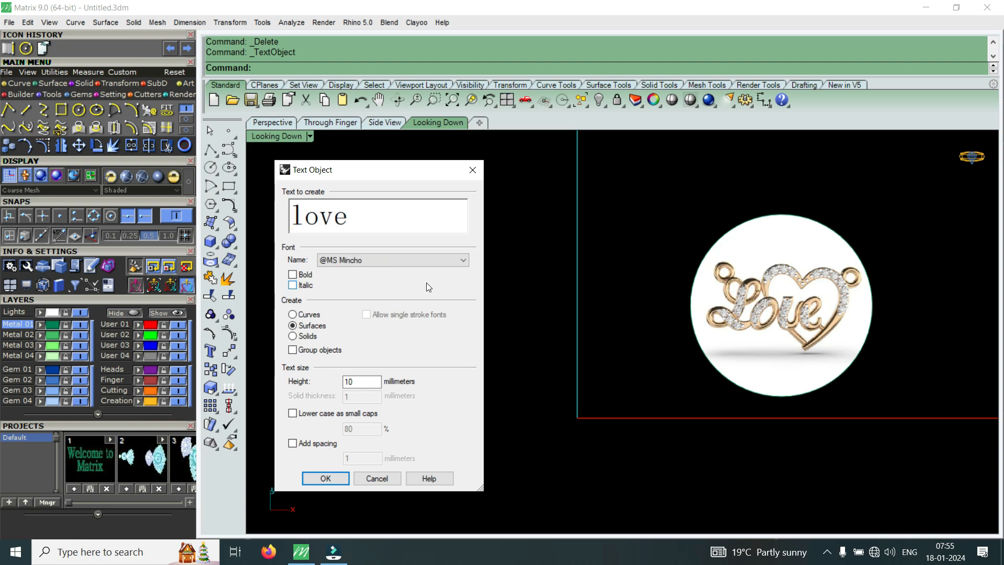
key(Down)
key(Down)
key(Down)
key(Down)
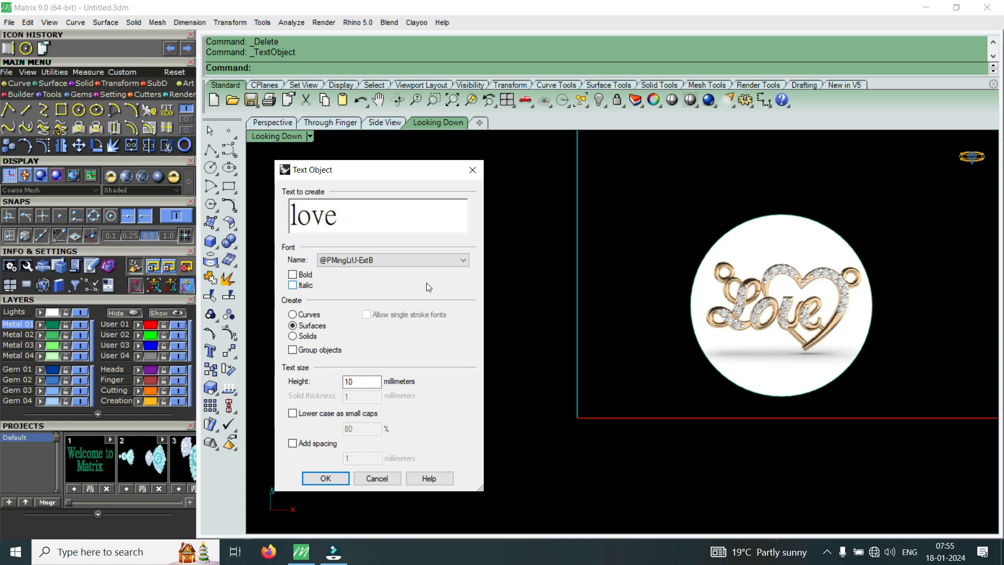
key(Down)
key(Down)
key(Down)
key(Down)
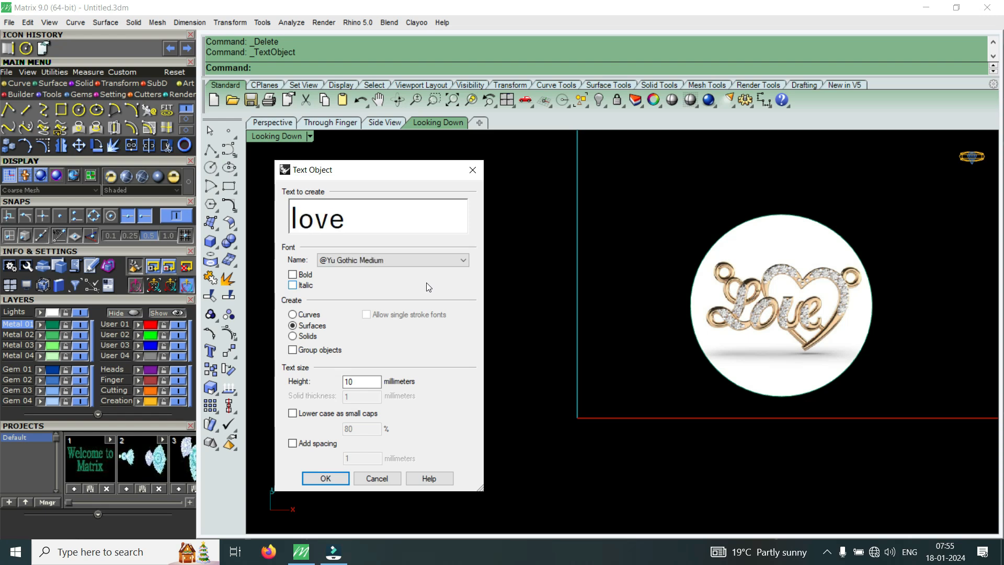
key(Down)
key(Down)
key(Down)
key(Down)
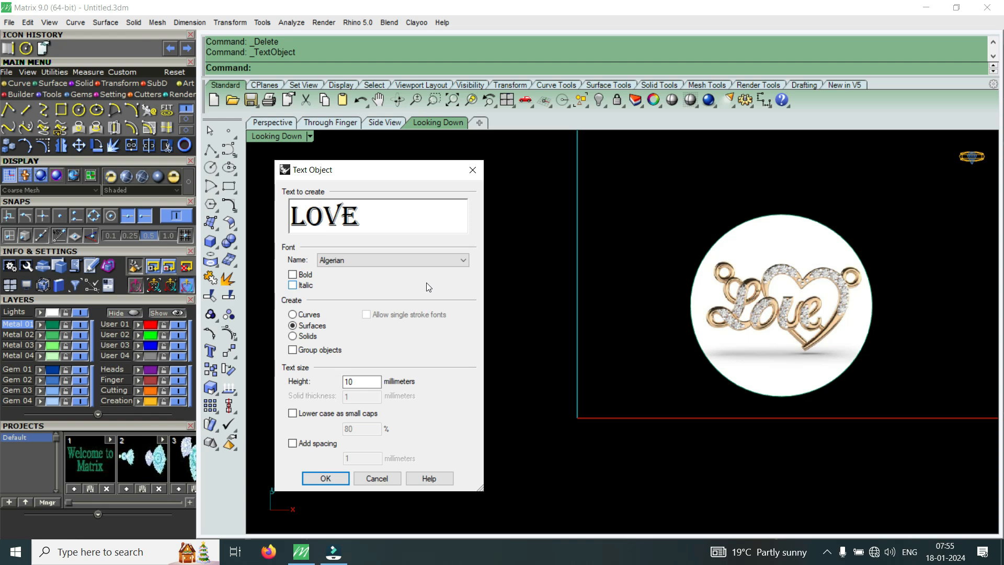
Continue previewing the word "love" in the fonts after Algerian, from Arial through Bauhaus 93 to Bell MT
key(Down)
key(Down)
key(Down)
key(Down)
key(Down)
key(Down)
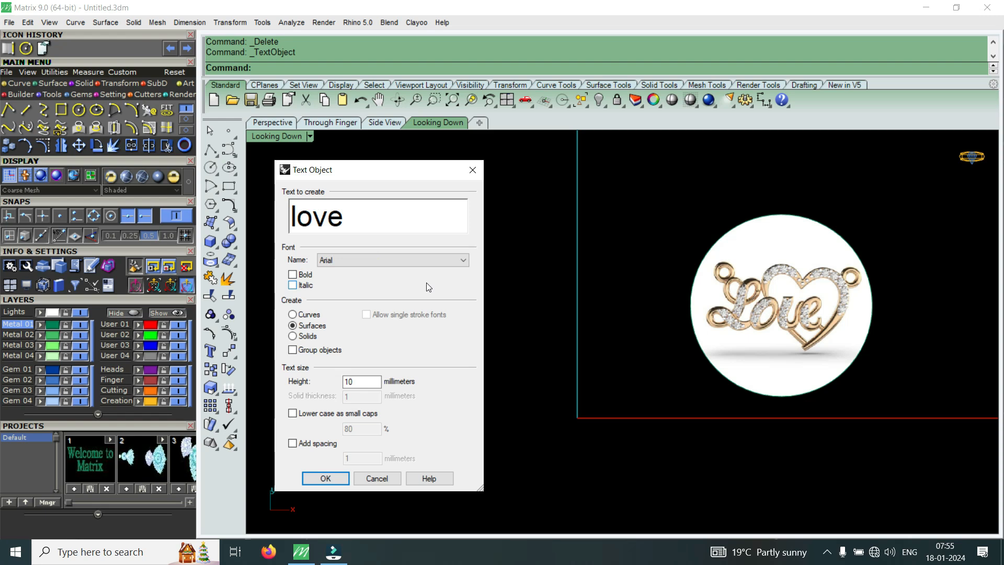
key(Down)
key(Down)
key(Down)
key(Down)
key(Down)
key(Down)
key(Down)
key(Down)
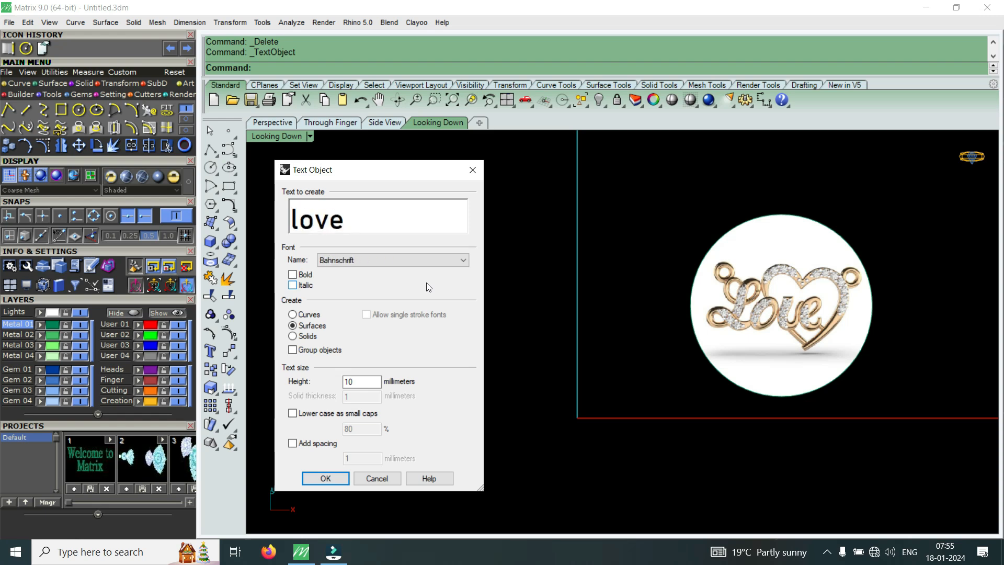
key(Down)
key(Down)
key(Down)
key(Down)
key(Down)
key(Down)
key(Down)
key(Down)
key(Down)
key(Down)
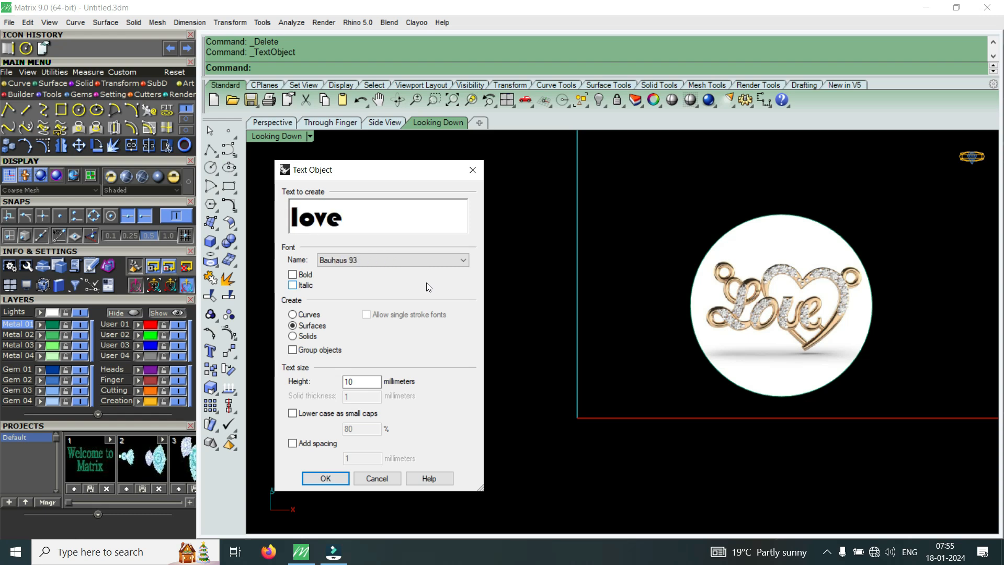
key(Down)
key(Down)
key(Down)
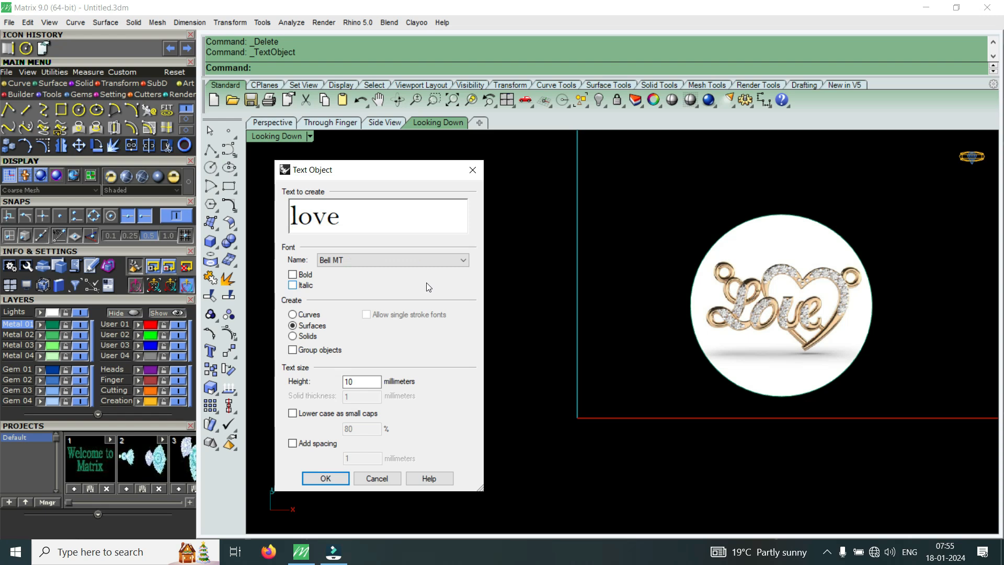
Set the font to Bernard MT Condensed and place "love" as 10 mm high surfaces beside the reference image
key(Down)
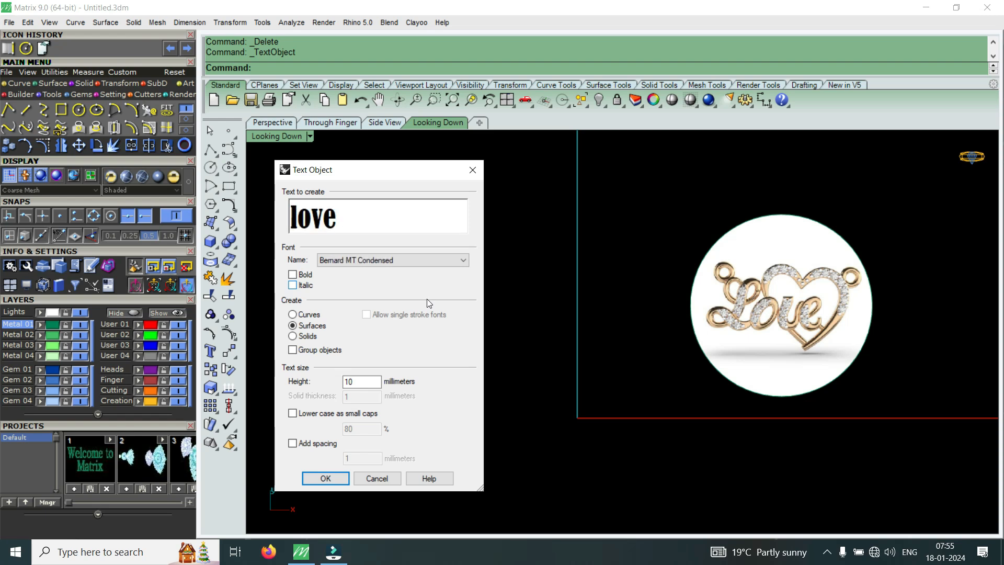
click(326, 479)
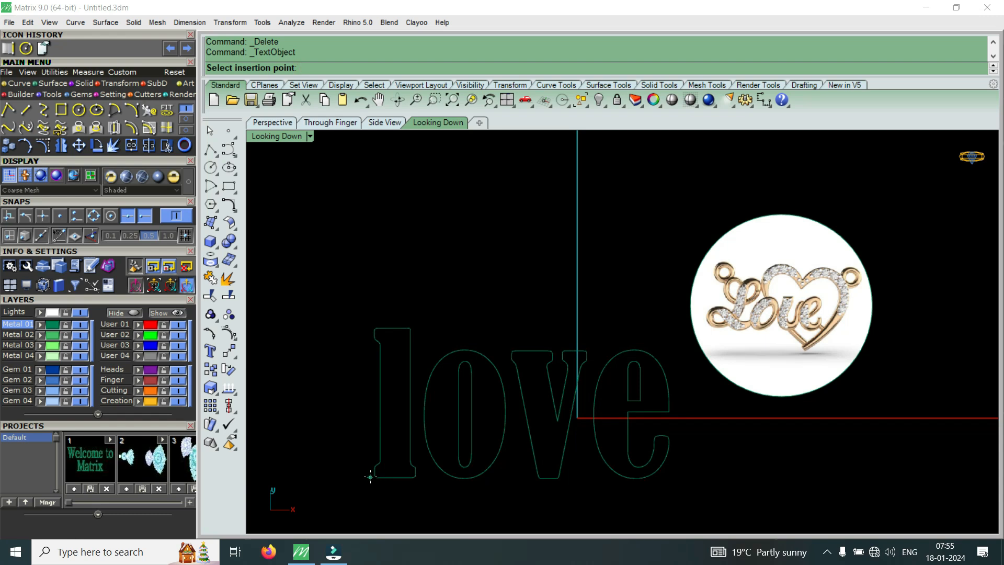
click(371, 477)
scroll(397, 363, up, 2)
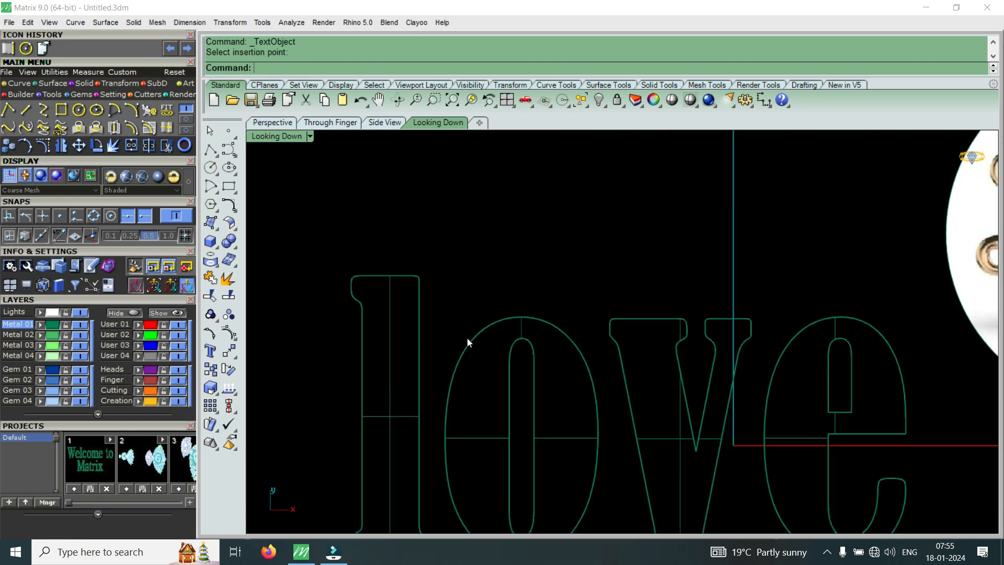
scroll(467, 338, down, 3)
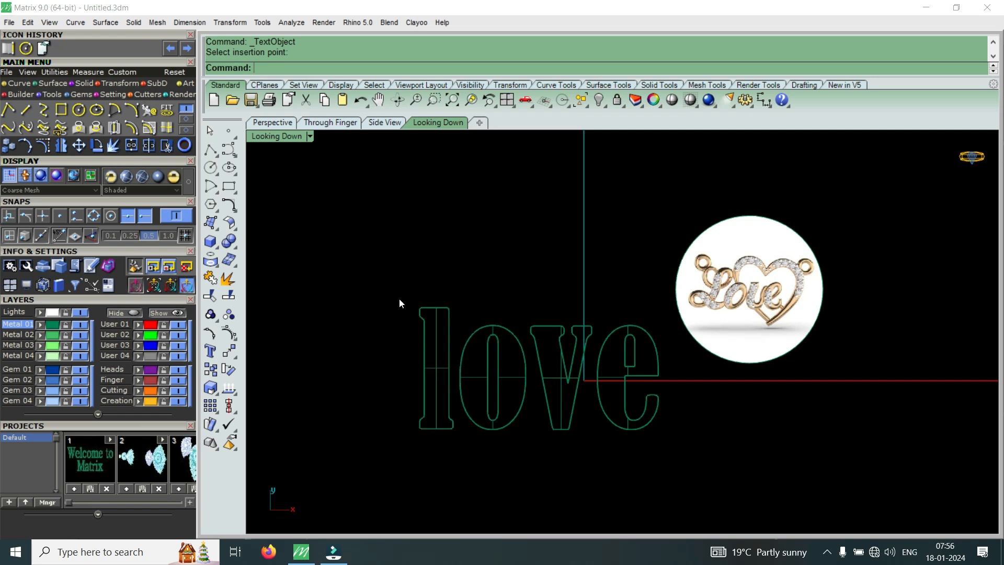
In the Perspective view, extrude the four "love" letter surfaces into solids by -1 mm with BothSides set to No
double_click(287, 135)
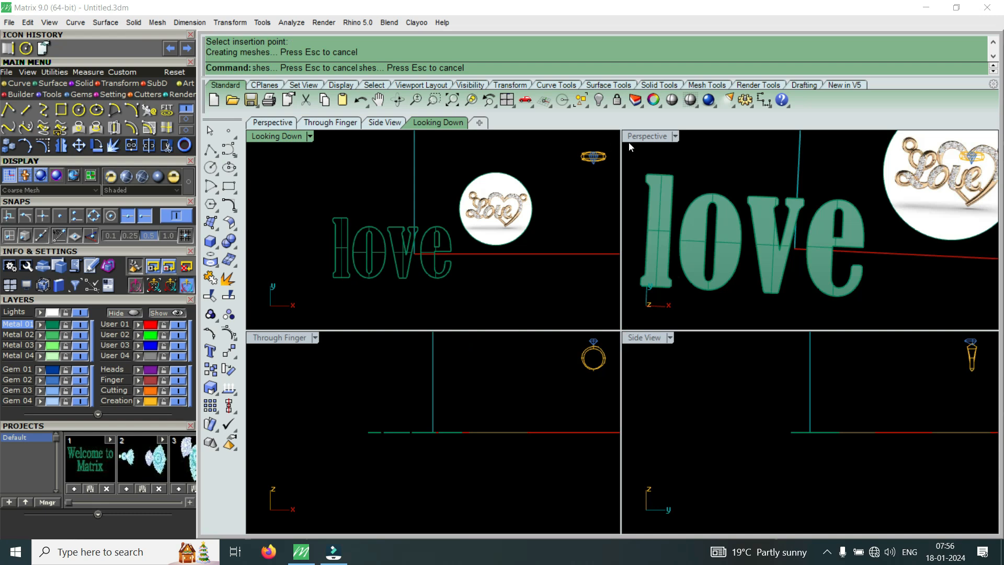
double_click(644, 137)
right_drag(644, 141, 513, 377)
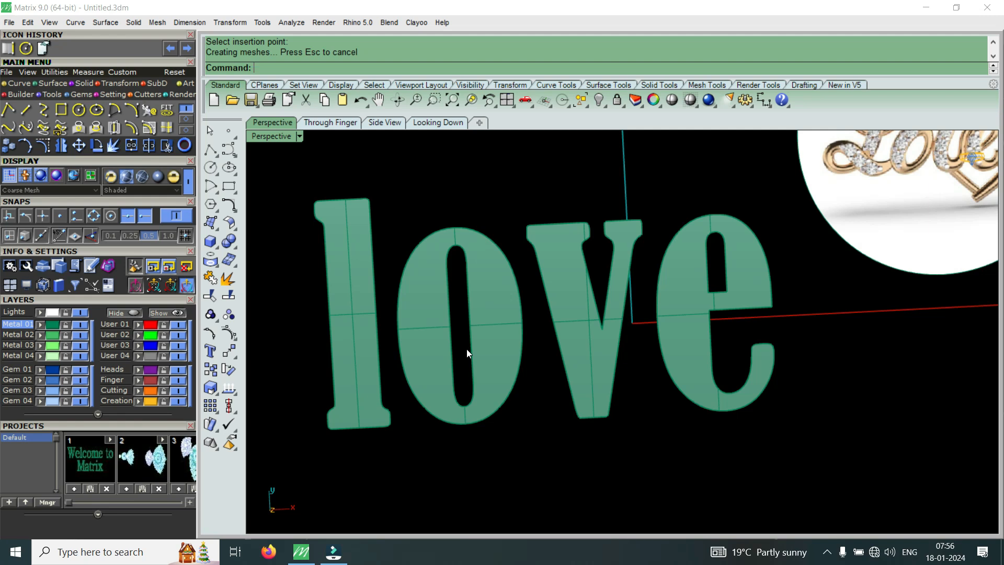
right_drag(631, 272, 487, 319)
click(485, 317)
right_drag(487, 410, 594, 356)
scroll(594, 355, down, 6)
drag(728, 245, 440, 328)
scroll(444, 325, up, 2)
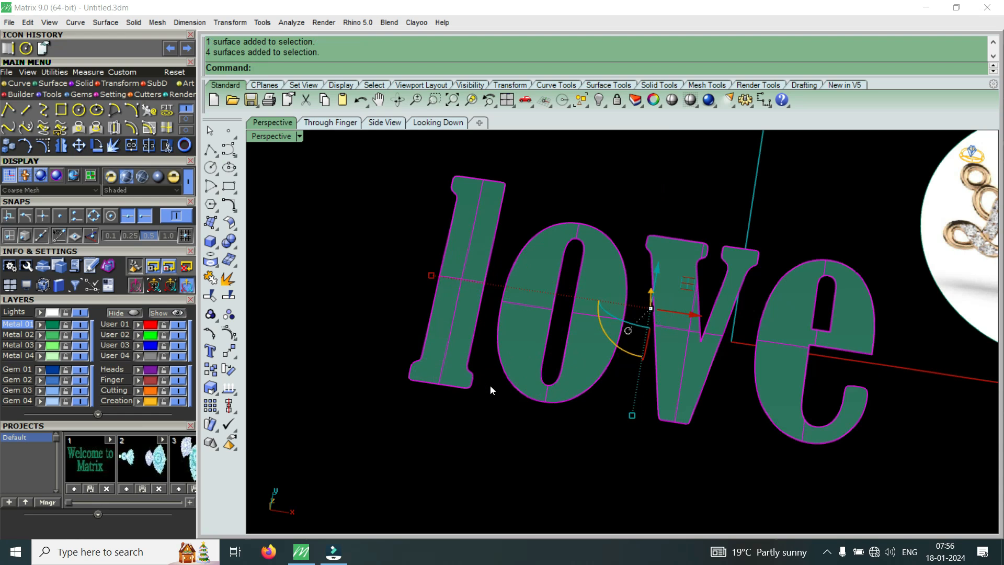
right_drag(490, 390, 537, 300)
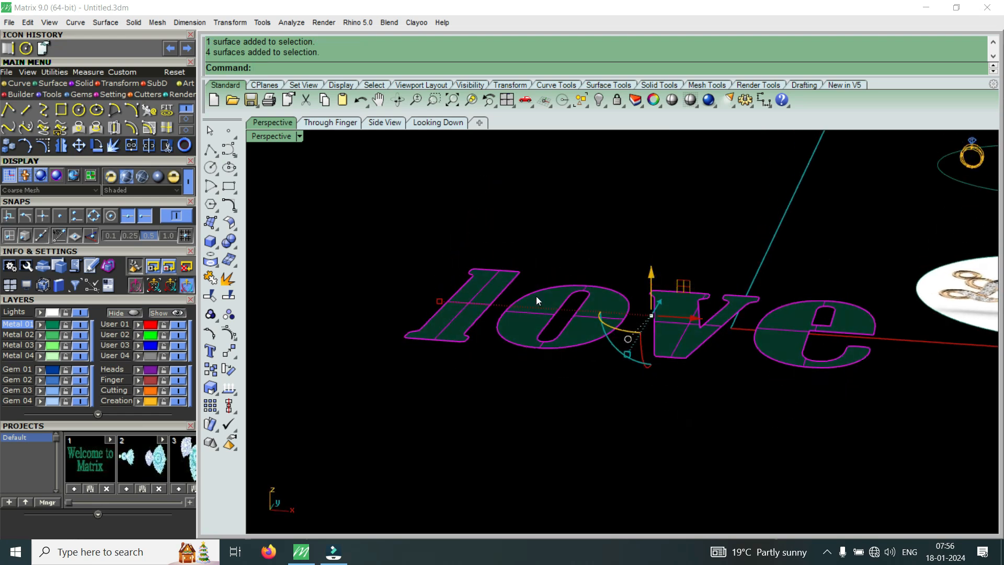
click(134, 22)
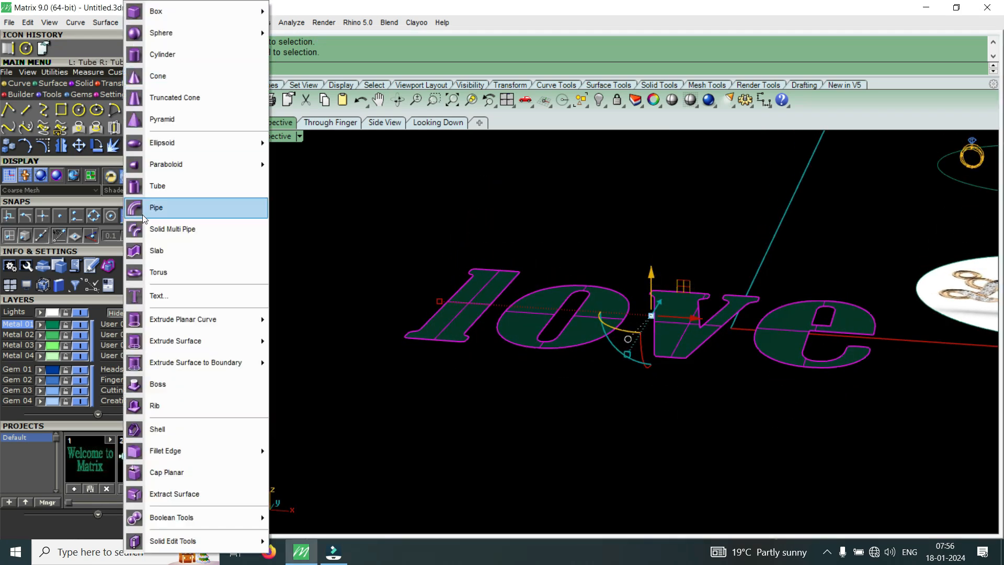
click(319, 341)
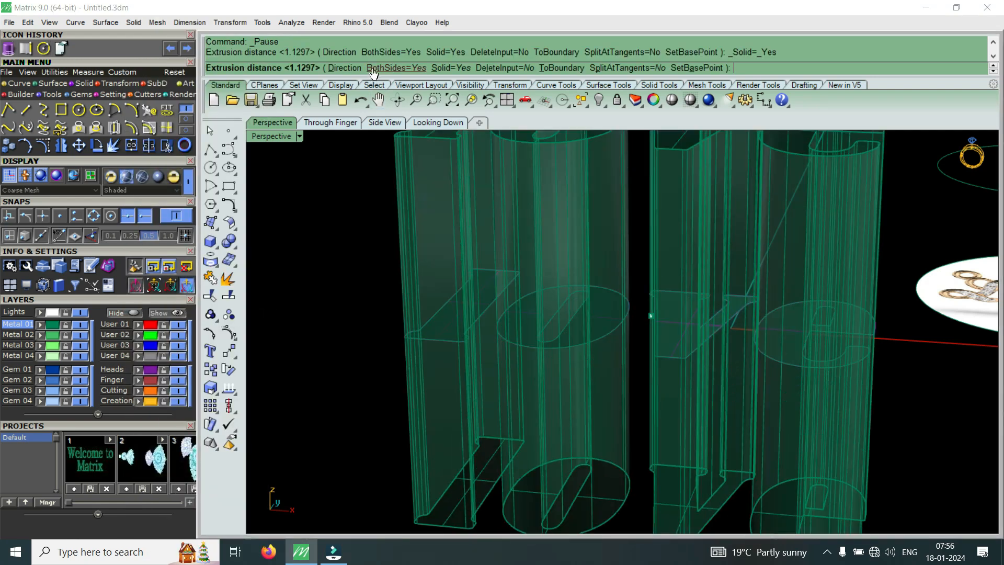
click(386, 68)
text(-1)
key(Return)
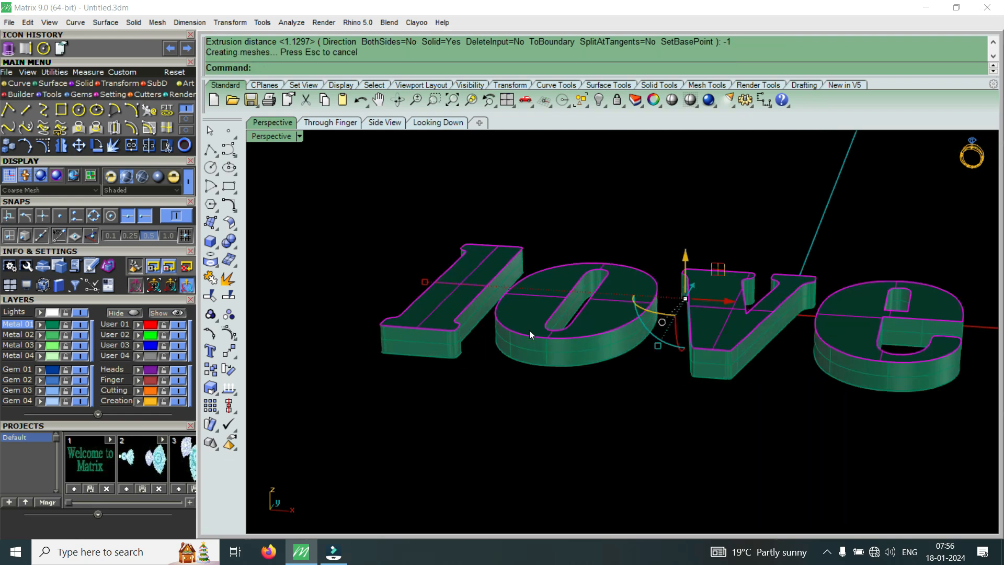
right_drag(529, 330, 547, 474)
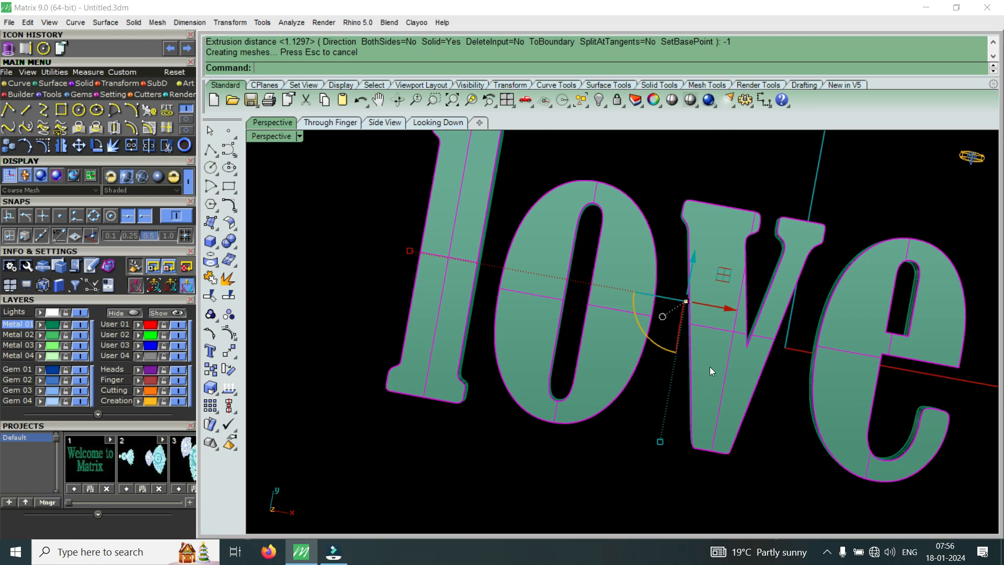
scroll(710, 366, down, 5)
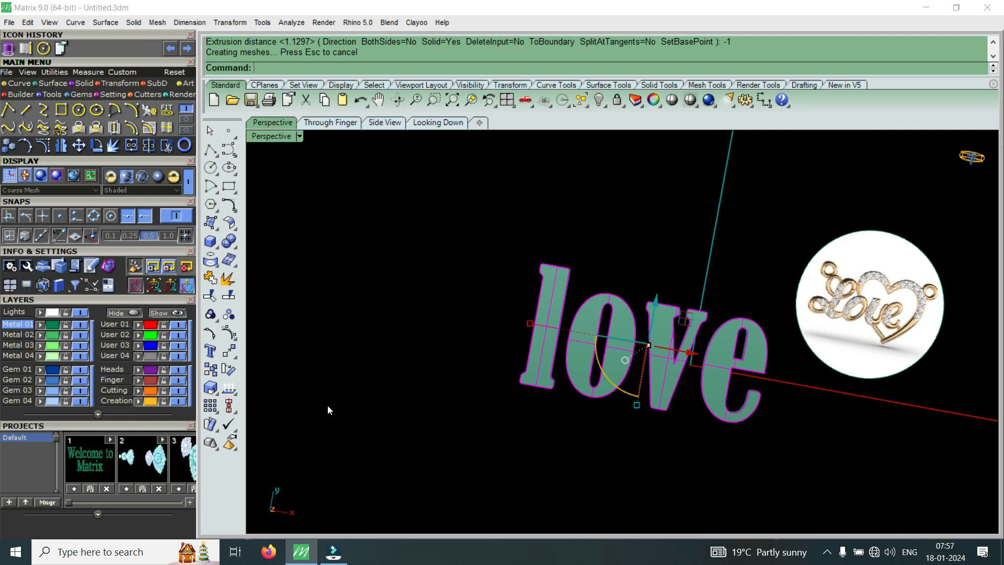
Browse the font list of a new text object for alternatives to Bernard MT Condensed, and close it without creating text
click(213, 355)
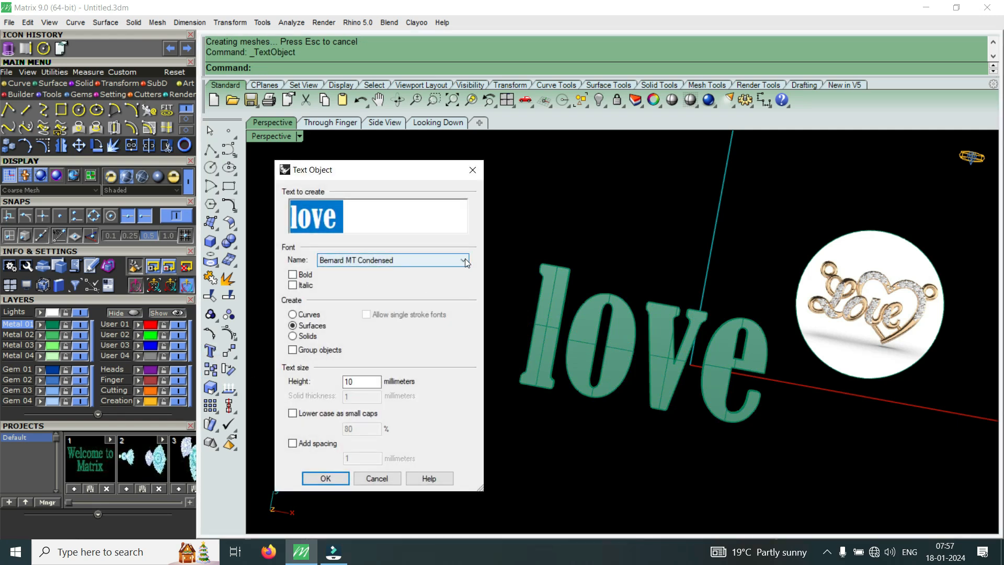
click(465, 260)
scroll(369, 419, down, 8)
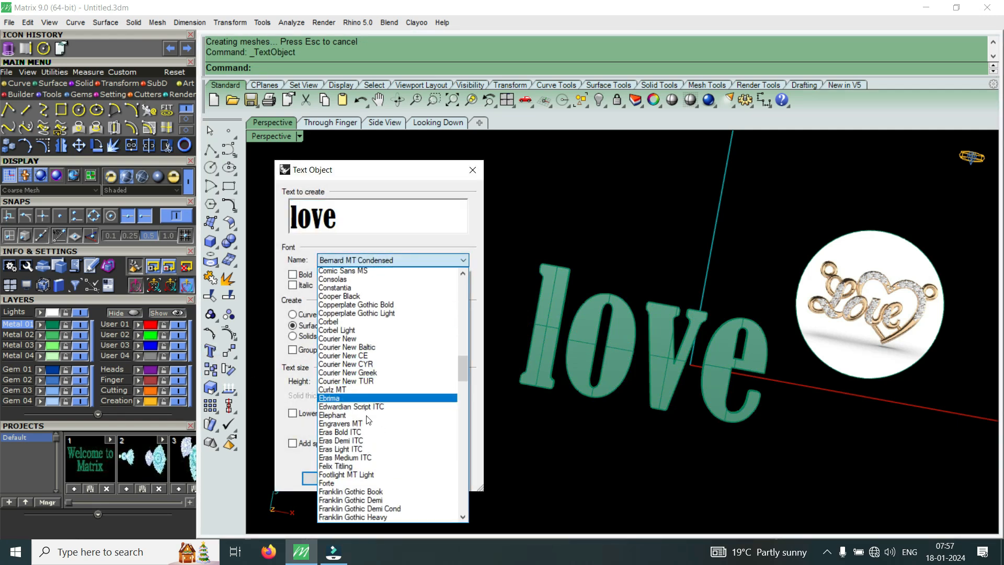
scroll(368, 418, down, 9)
scroll(412, 433, down, 14)
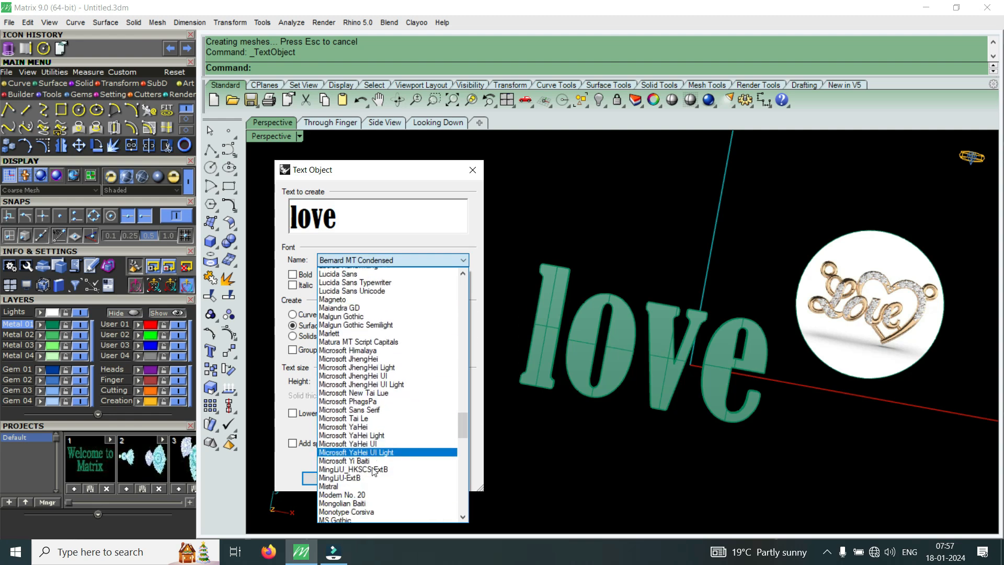
scroll(403, 335, up, 7)
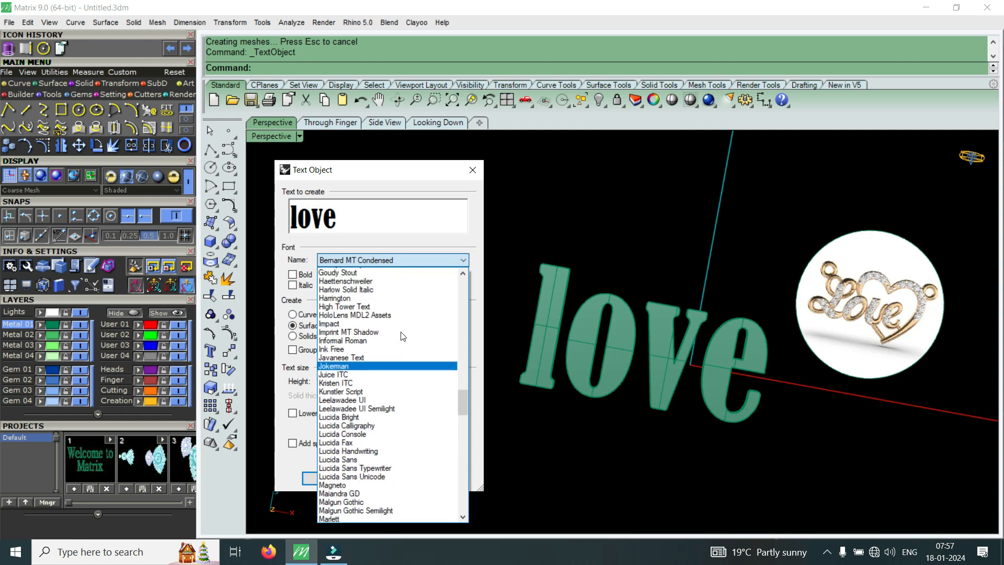
scroll(403, 336, up, 2)
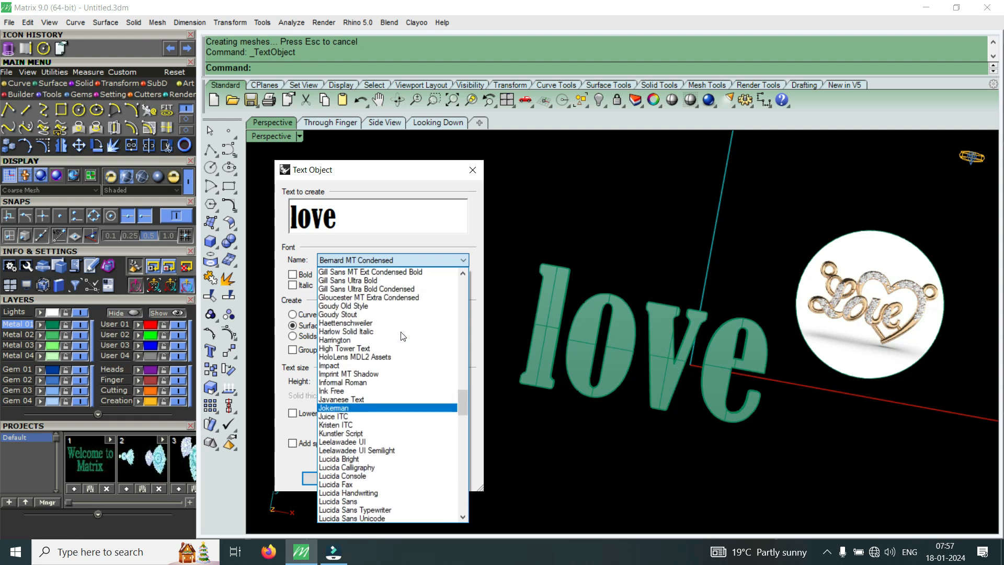
scroll(403, 336, up, 12)
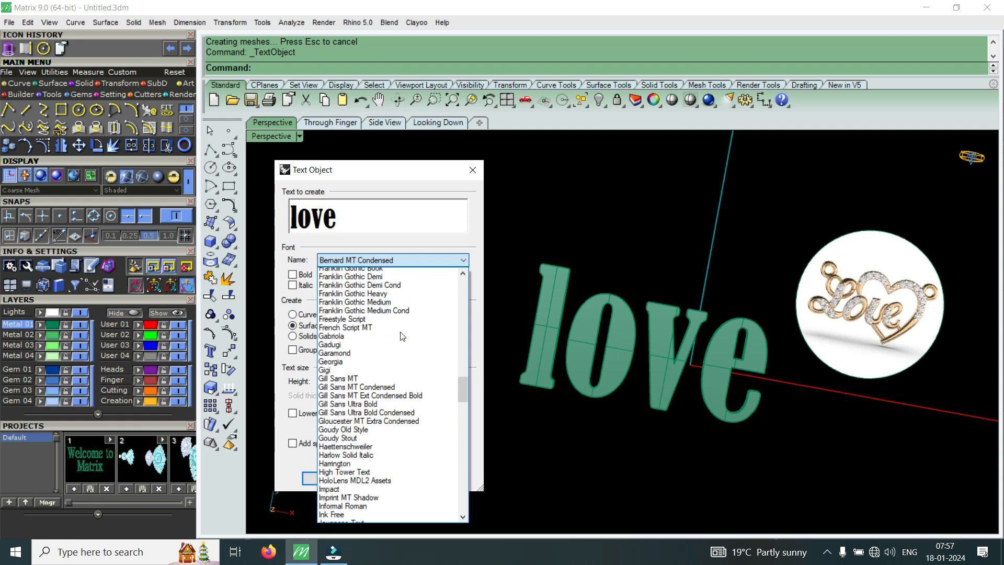
drag(460, 378, 458, 296)
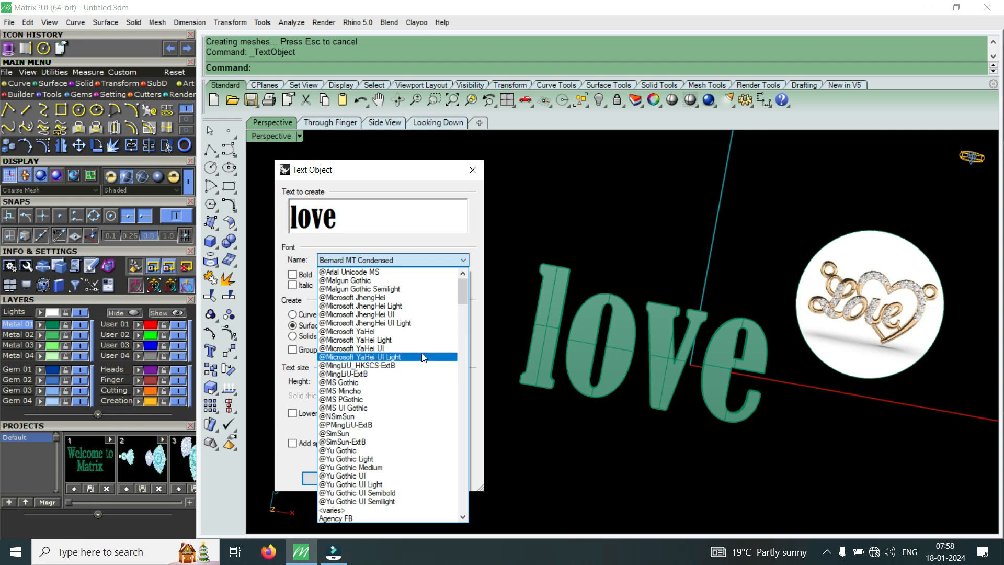
key(Escape)
click(473, 170)
Delete the extruded "love" letter solids together with the flat letter surfaces they were made from
right_drag(598, 432, 666, 309)
scroll(530, 368, down, 6)
scroll(570, 372, up, 6)
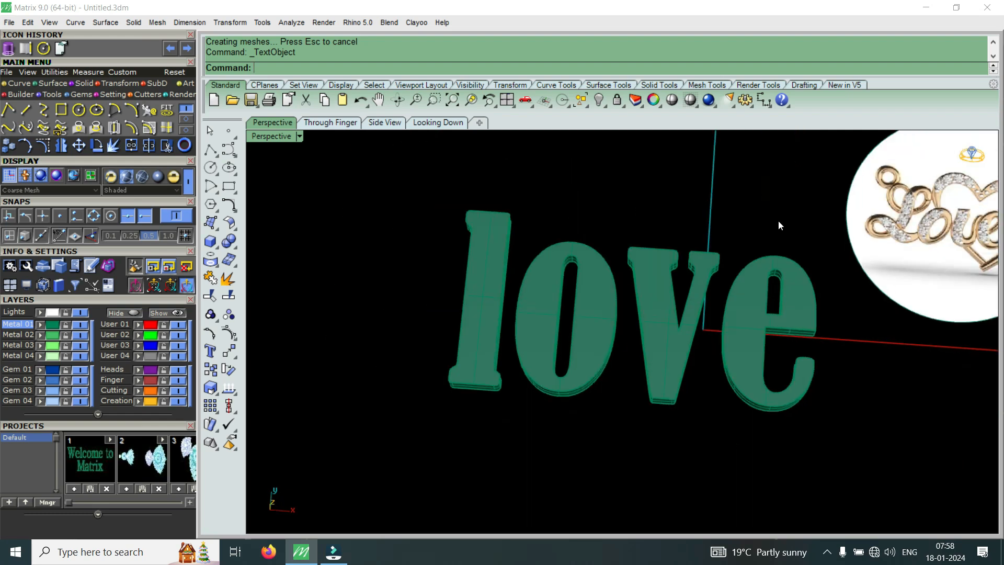
drag(493, 325, 484, 330)
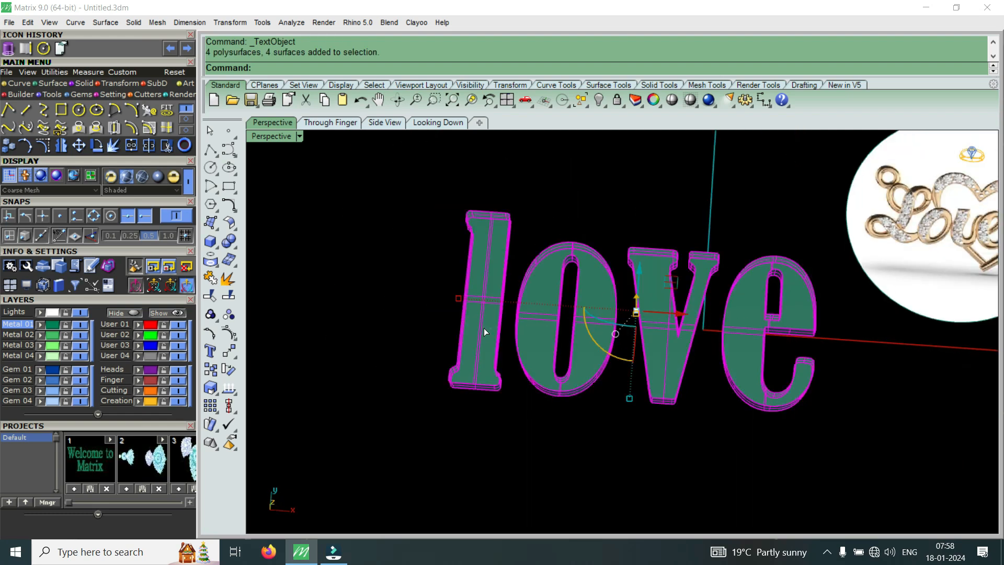
key(Delete)
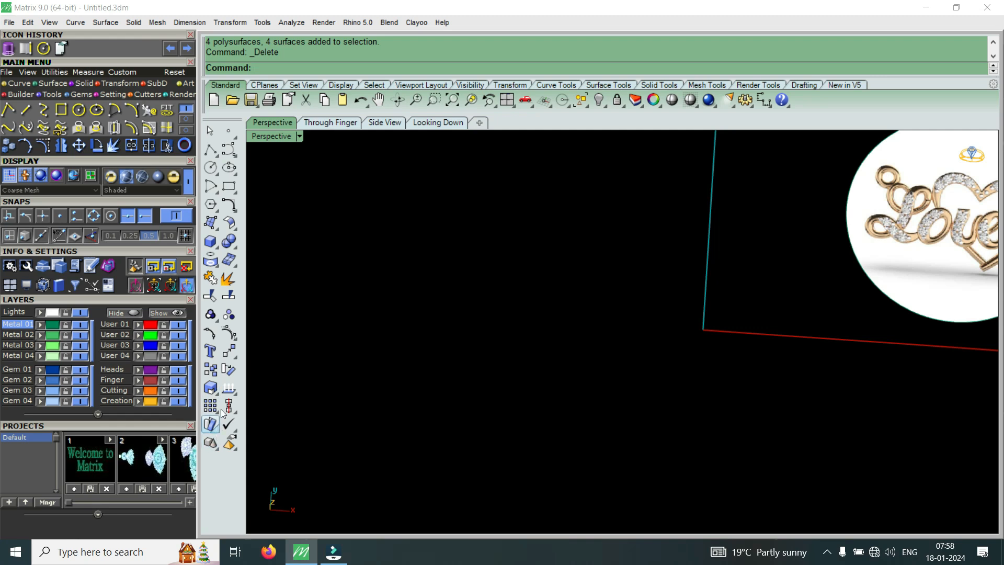
Open a new text object and replace "love" with a first name in capital letters
click(211, 352)
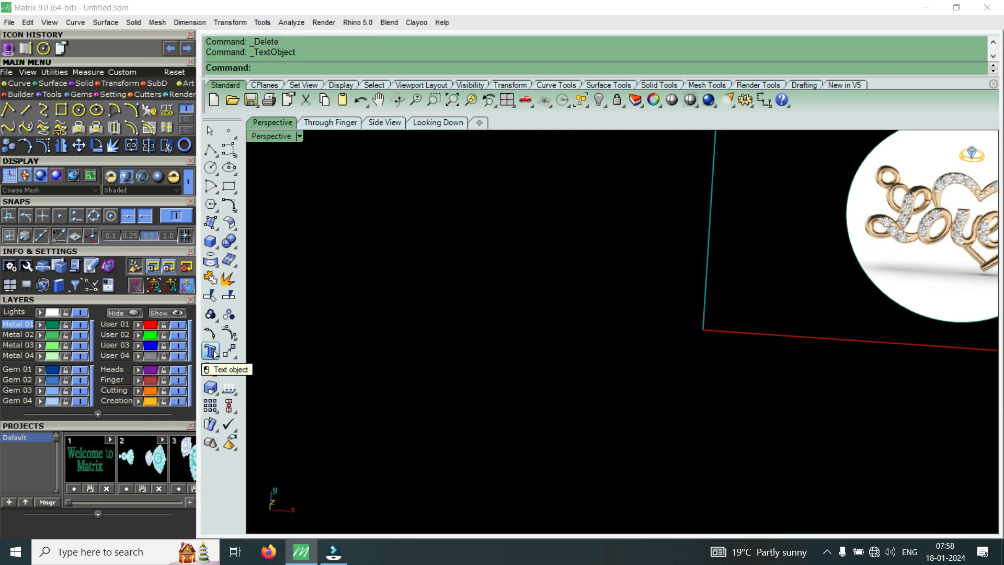
click(356, 213)
key(BackSpace)
key(BackSpace)
key(BackSpace)
key(BackSpace)
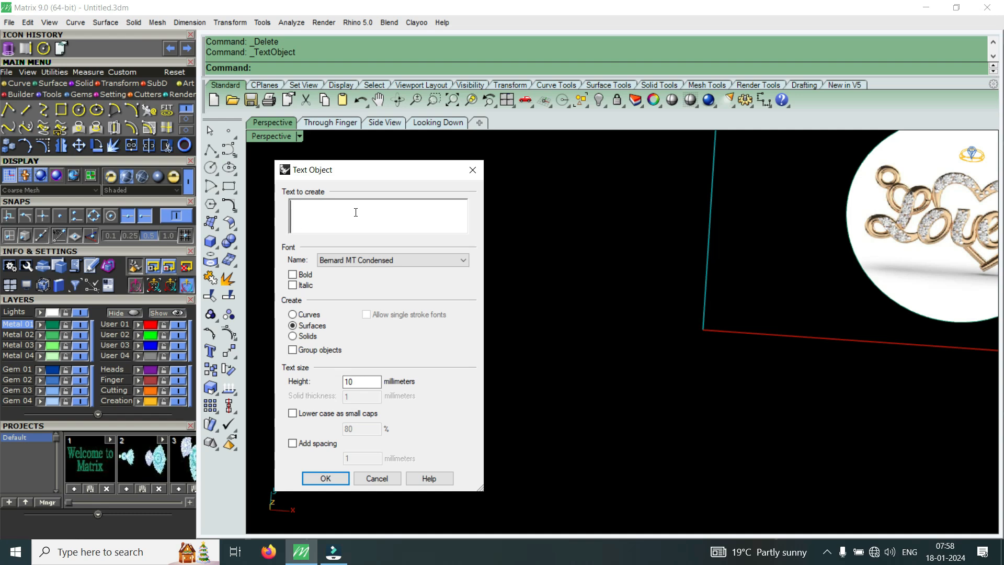
text(m)
key(BackSpace)
text(MA)
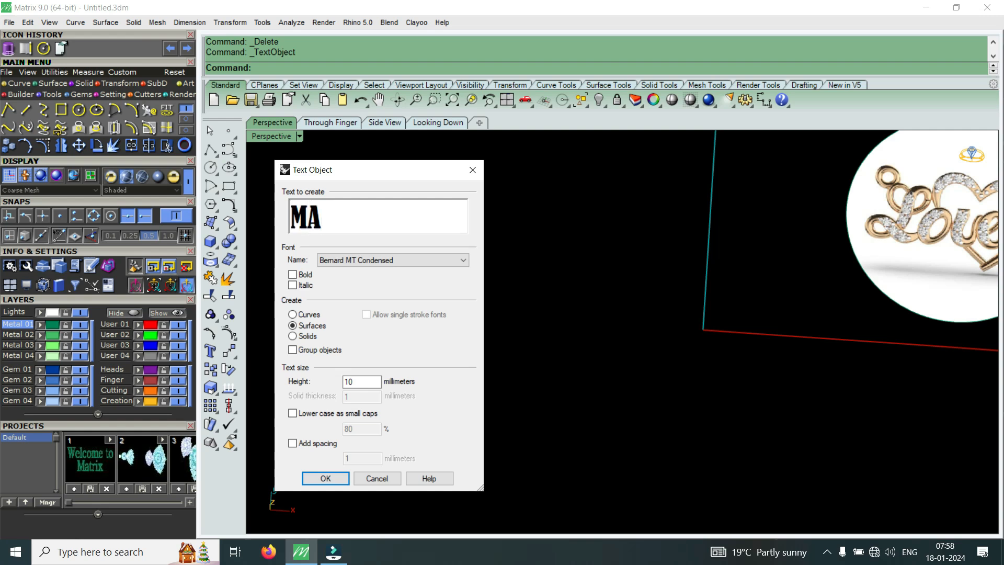
text(LAY)
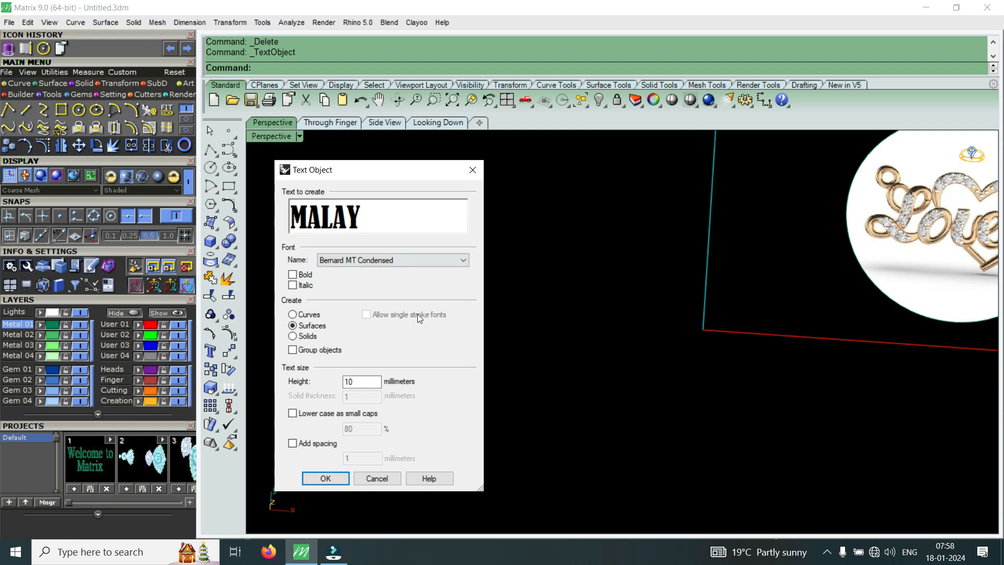
click(465, 261)
scroll(378, 334, up, 13)
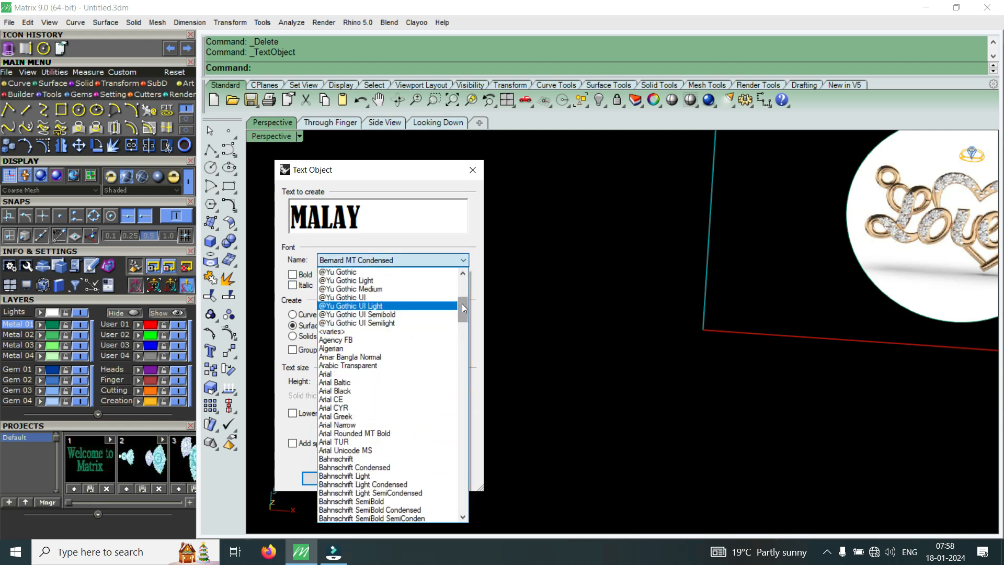
drag(463, 308, 460, 270)
click(396, 276)
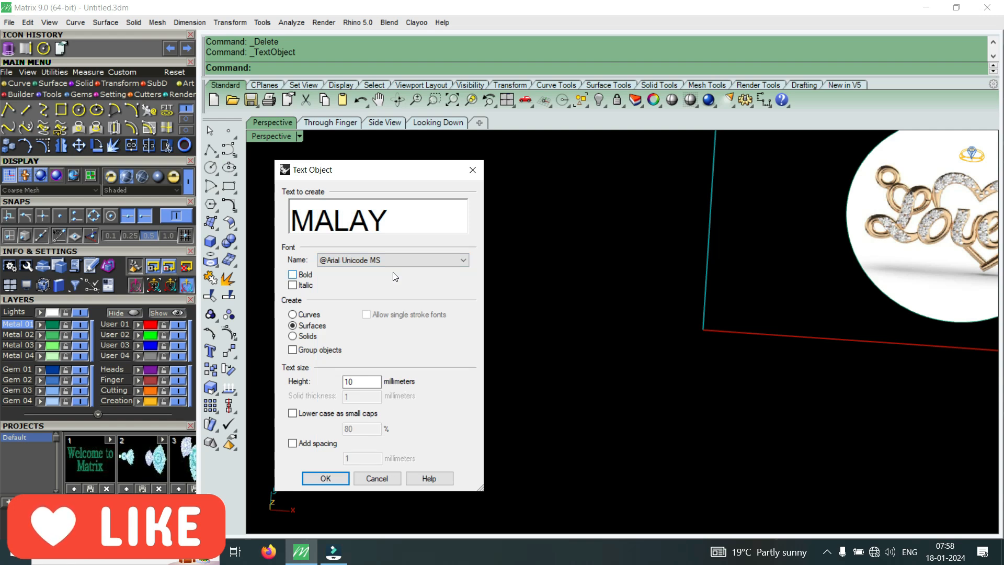
key(Down)
key(Down)
key(Down)
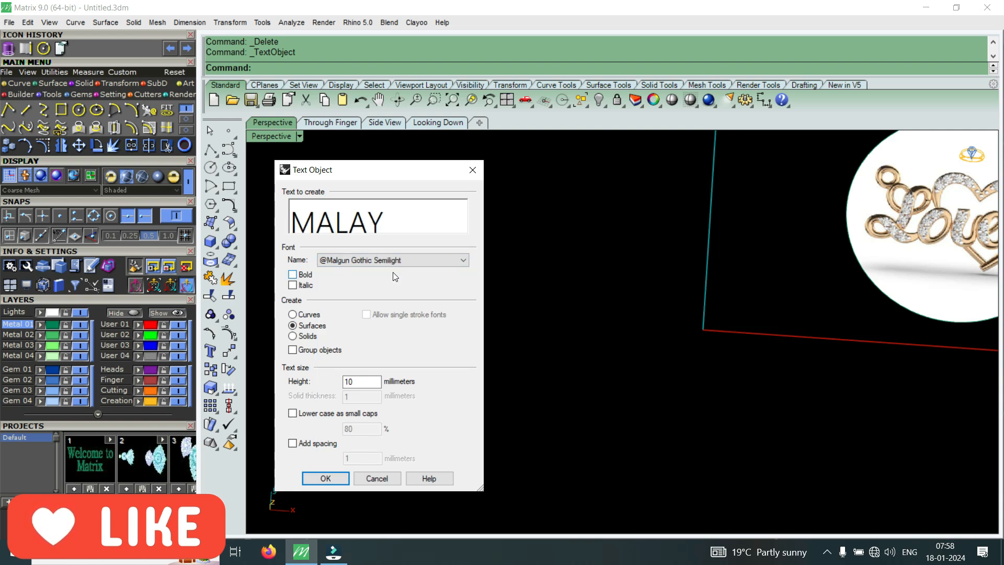
key(Down)
key(Down)
key(Down)
key(Down)
key(Down)
key(Down)
key(Down)
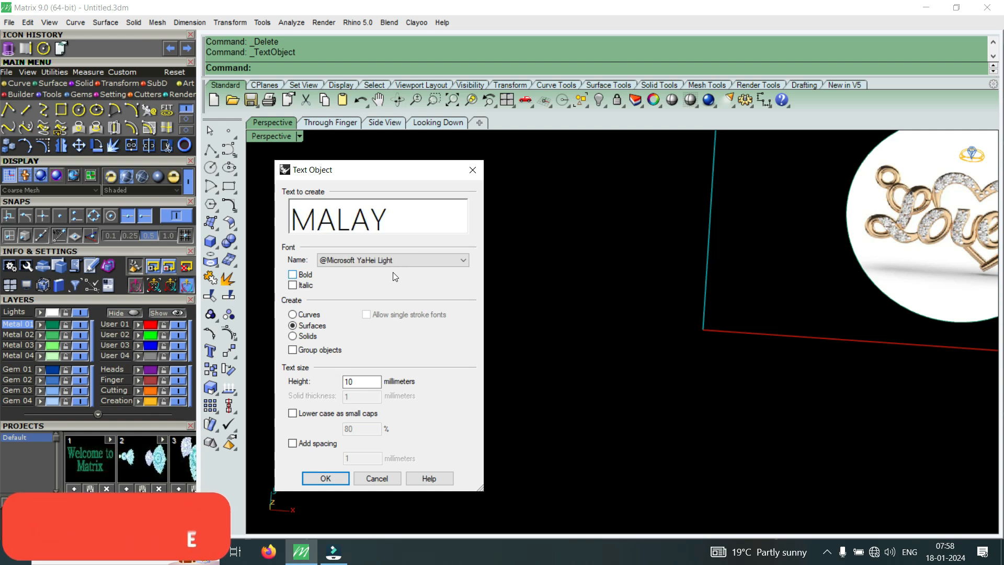
key(Down)
key(Down)
key(Down)
key(Down)
key(Down)
key(Down)
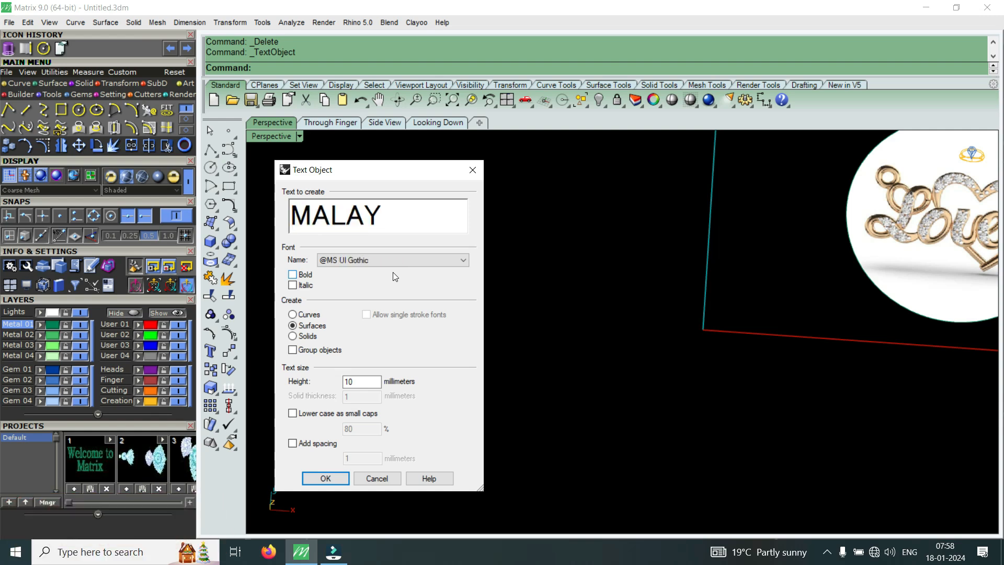
key(Down)
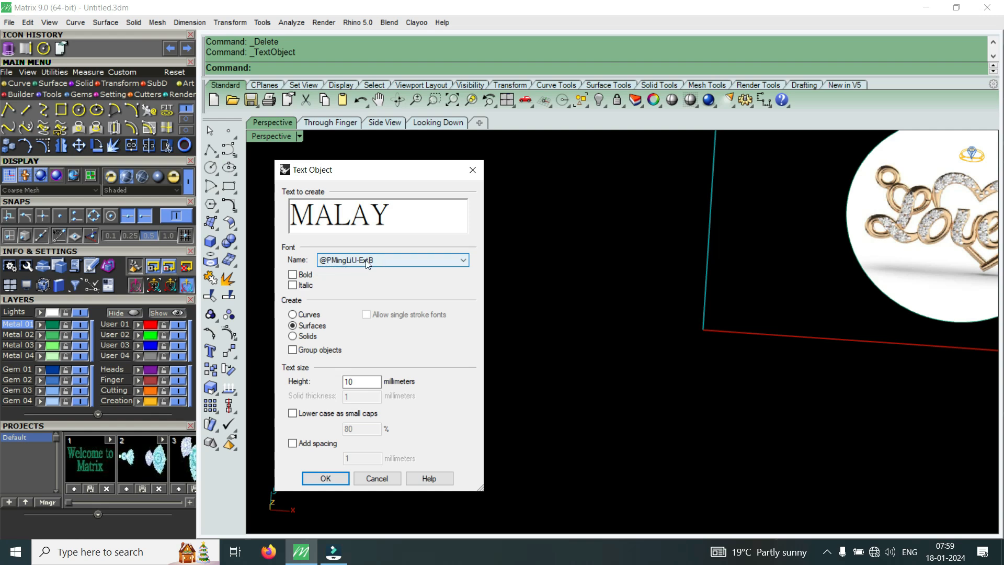
Set the font to Baskerville Old Face and place the name as 10 mm high surfaces below the reference image
scroll(366, 260, down, 1)
scroll(368, 264, down, 6)
scroll(367, 264, down, 5)
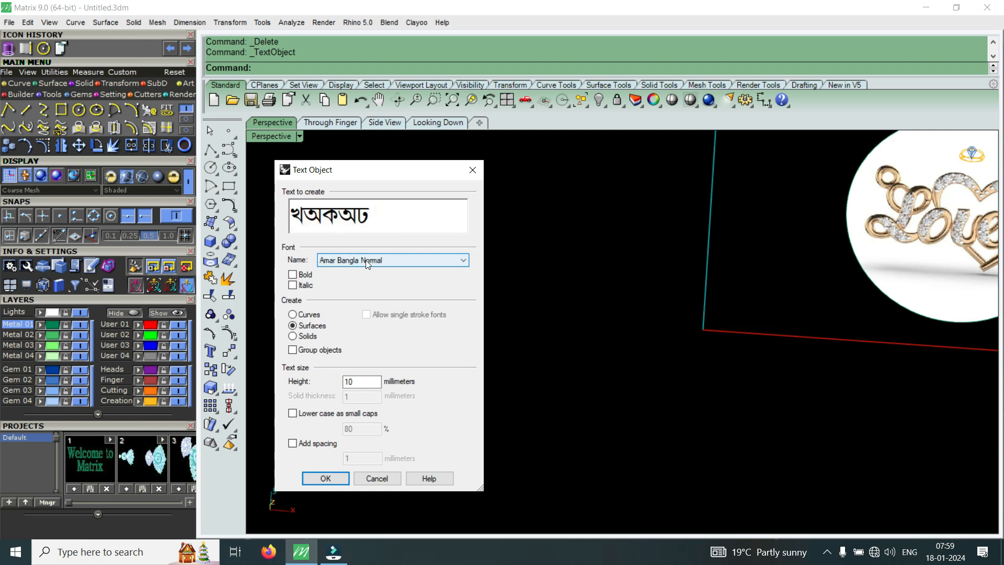
scroll(367, 264, up, 1)
scroll(368, 264, down, 4)
scroll(367, 265, down, 4)
scroll(369, 265, down, 5)
scroll(368, 265, down, 3)
scroll(369, 265, down, 4)
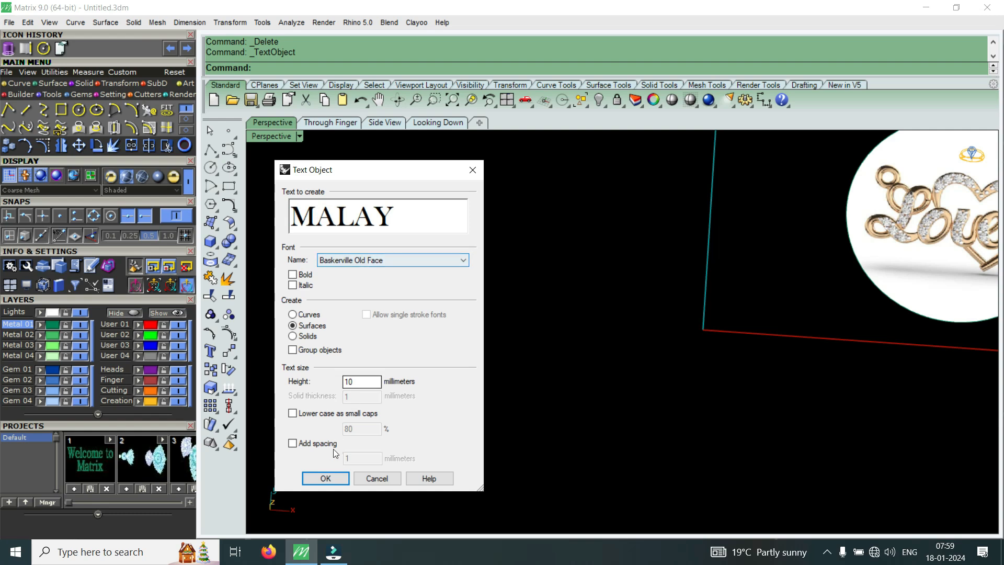
click(324, 478)
scroll(539, 362, down, 2)
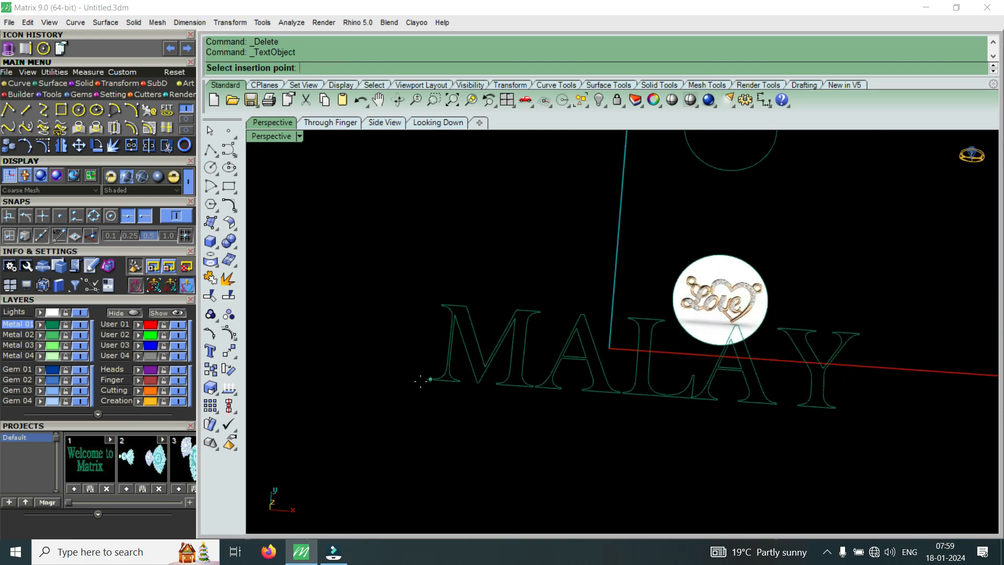
click(377, 424)
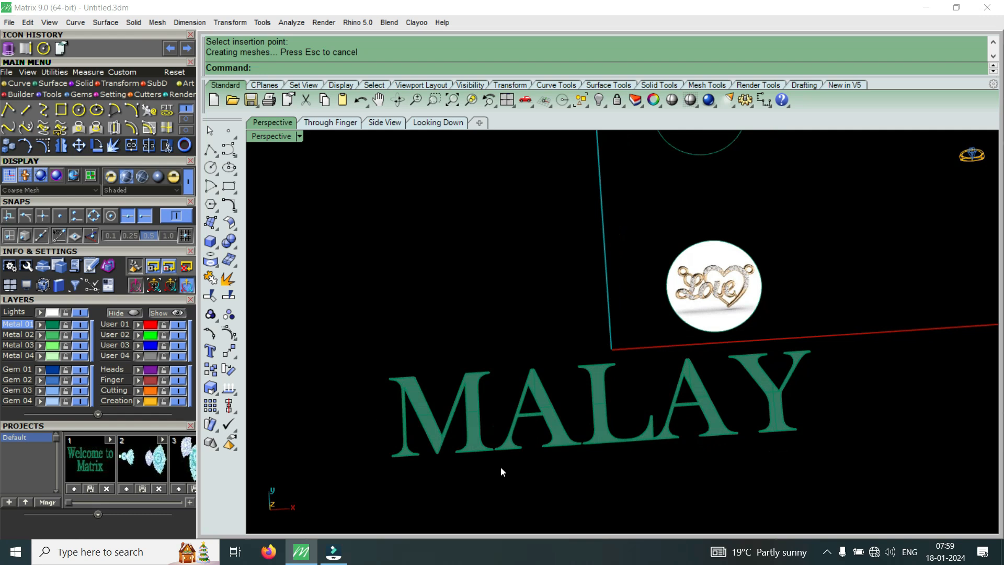
Examine the thick and thin strokes and the joins of the placed letter surfaces up close
scroll(441, 409, up, 3)
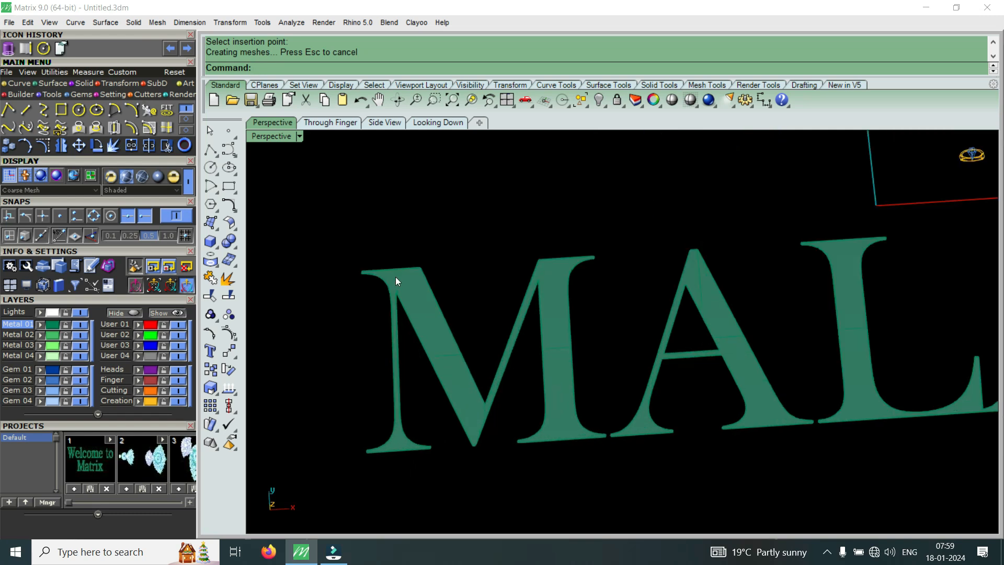
scroll(397, 269, up, 2)
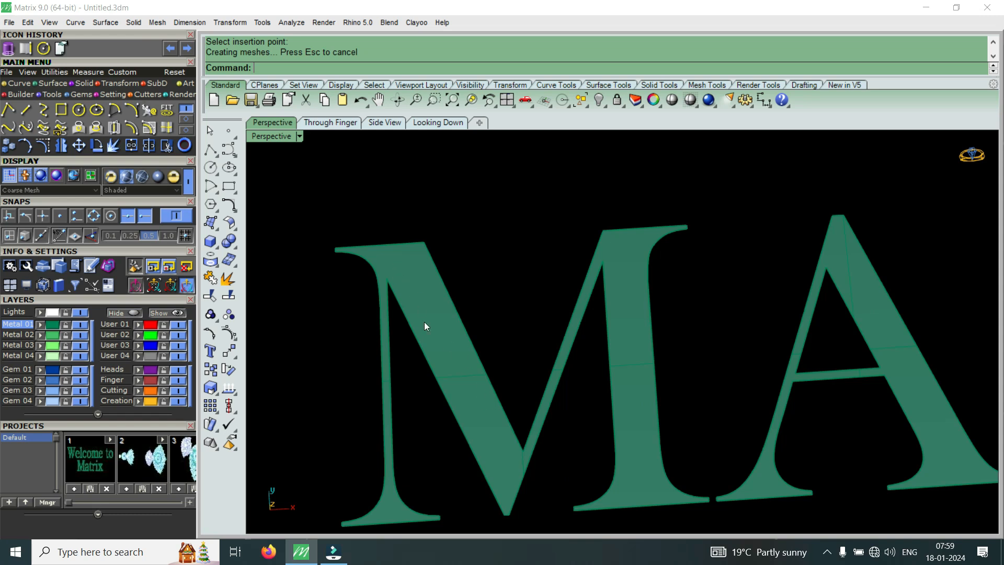
scroll(546, 283, down, 2)
scroll(548, 386, up, 2)
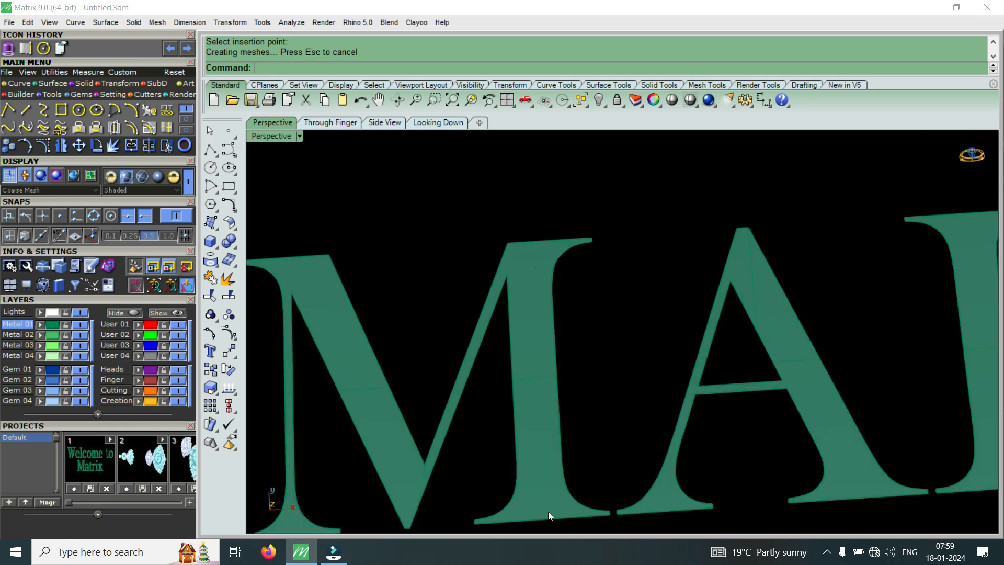
scroll(586, 419, down, 3)
scroll(622, 340, up, 2)
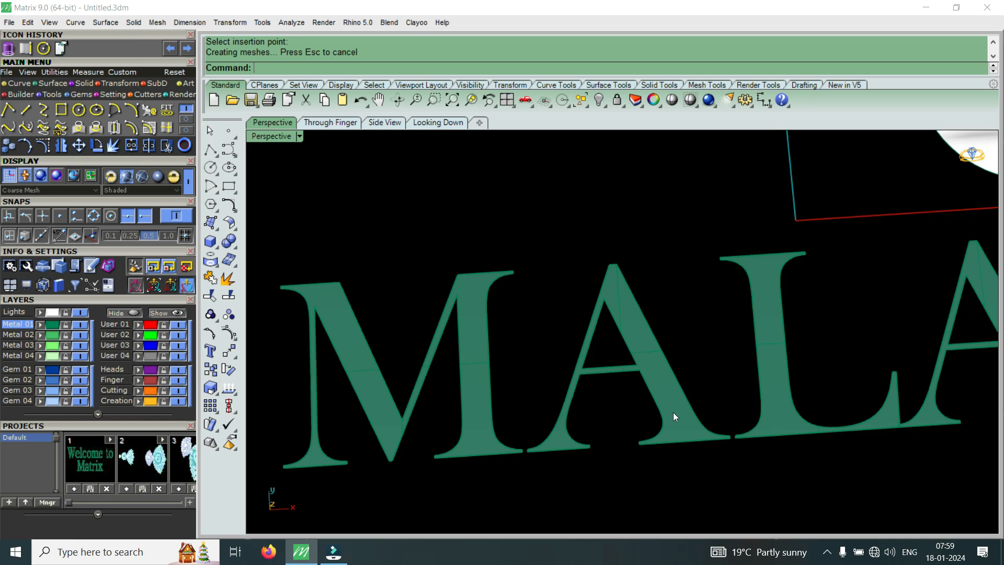
scroll(675, 413, down, 3)
scroll(682, 313, up, 1)
scroll(706, 373, down, 3)
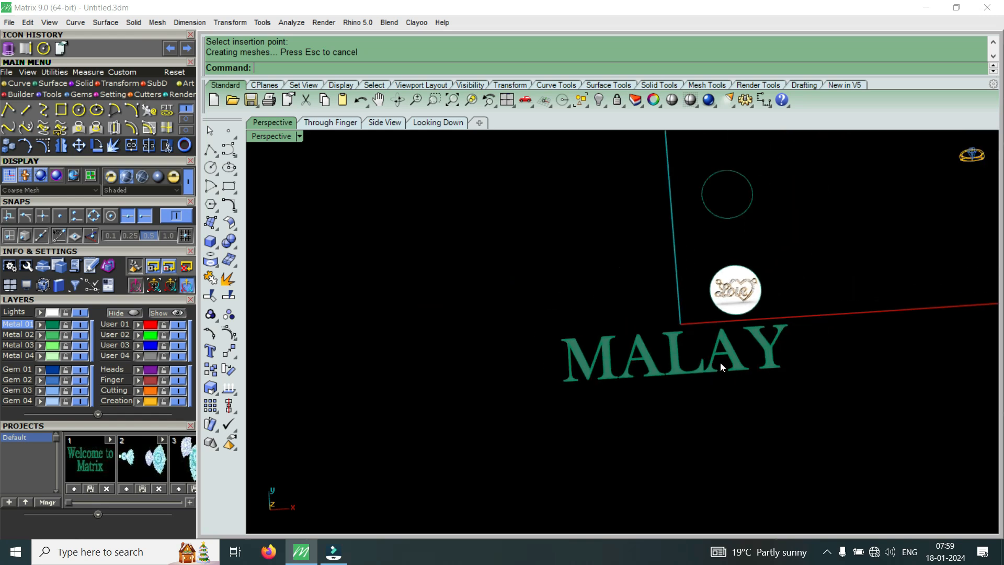
scroll(721, 340, up, 3)
scroll(790, 340, up, 3)
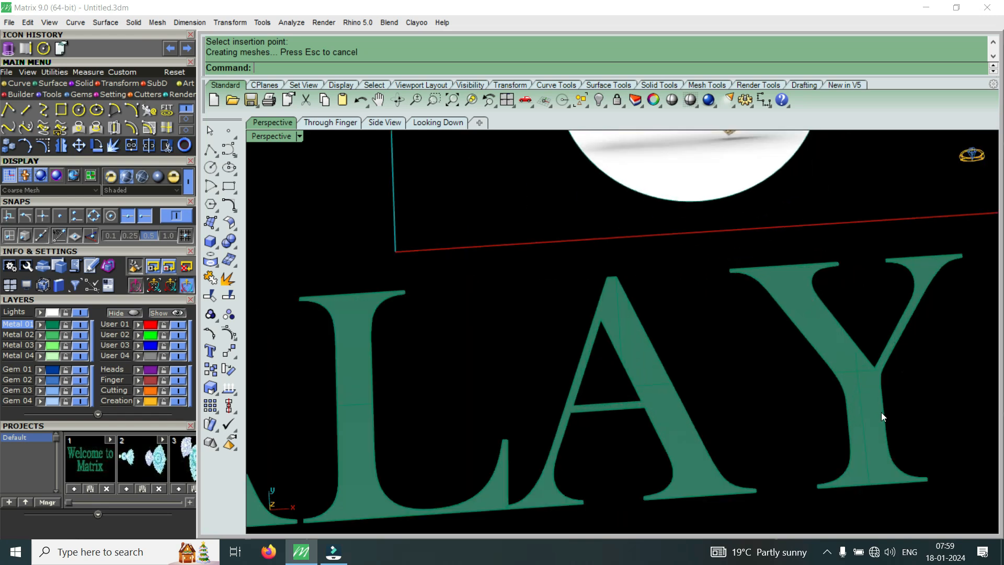
scroll(858, 366, down, 4)
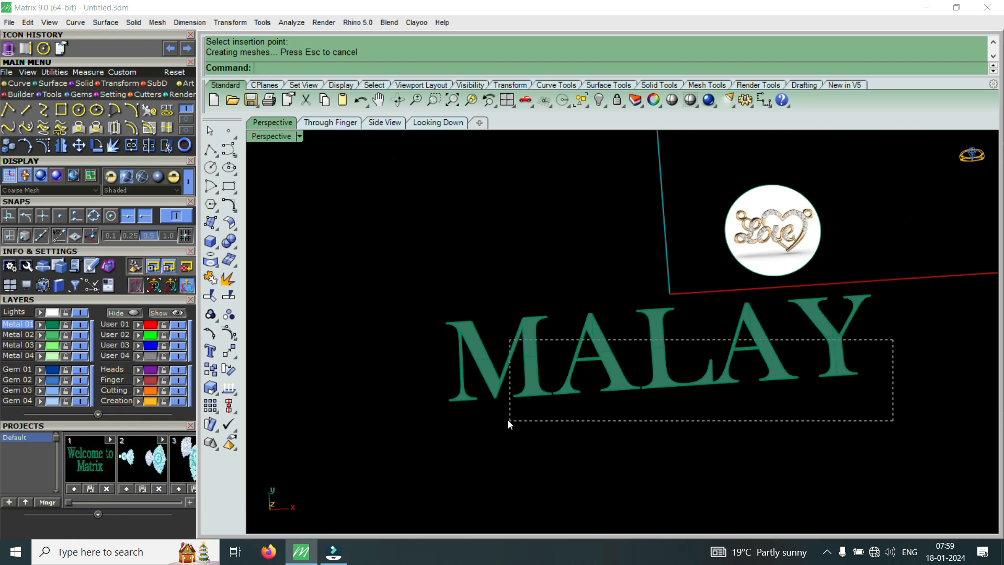
drag(510, 422, 510, 422)
mouse_move(563, 427)
right_down()
mouse_move(549, 285)
mouse_move(567, 408)
right_up()
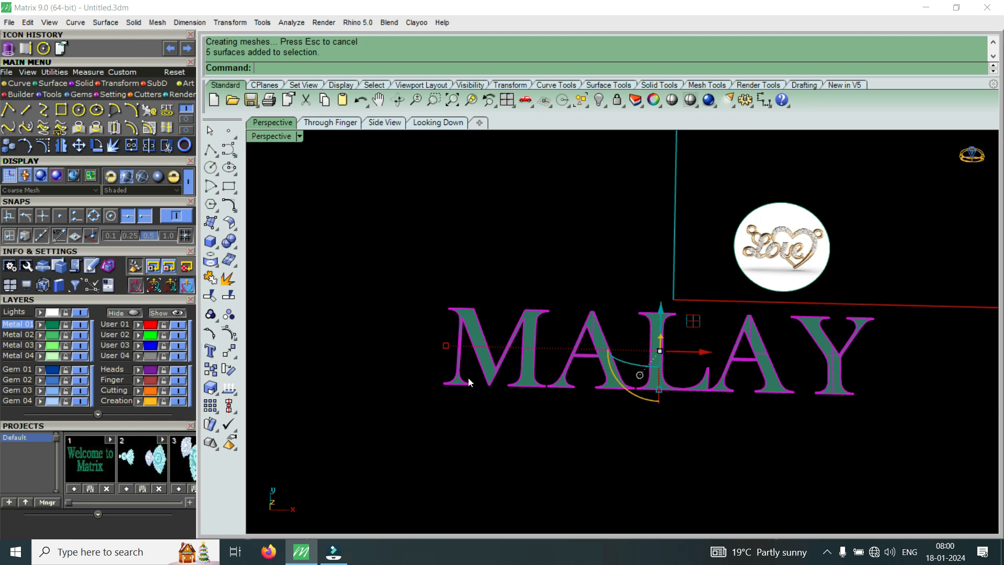
scroll(608, 412, up, 6)
mouse_move(686, 367)
right_down()
mouse_move(682, 240)
mouse_move(677, 375)
right_up()
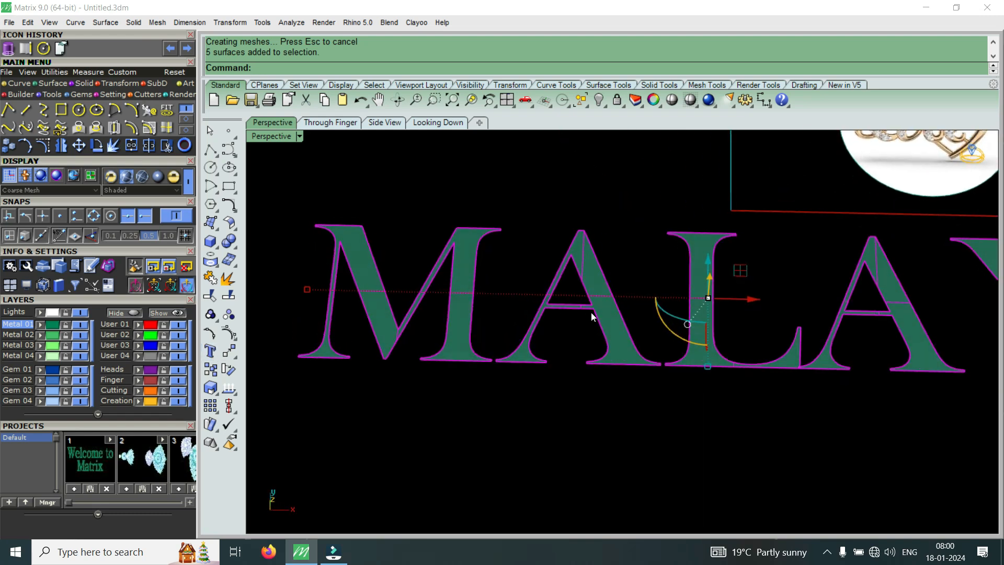
scroll(555, 293, up, 1)
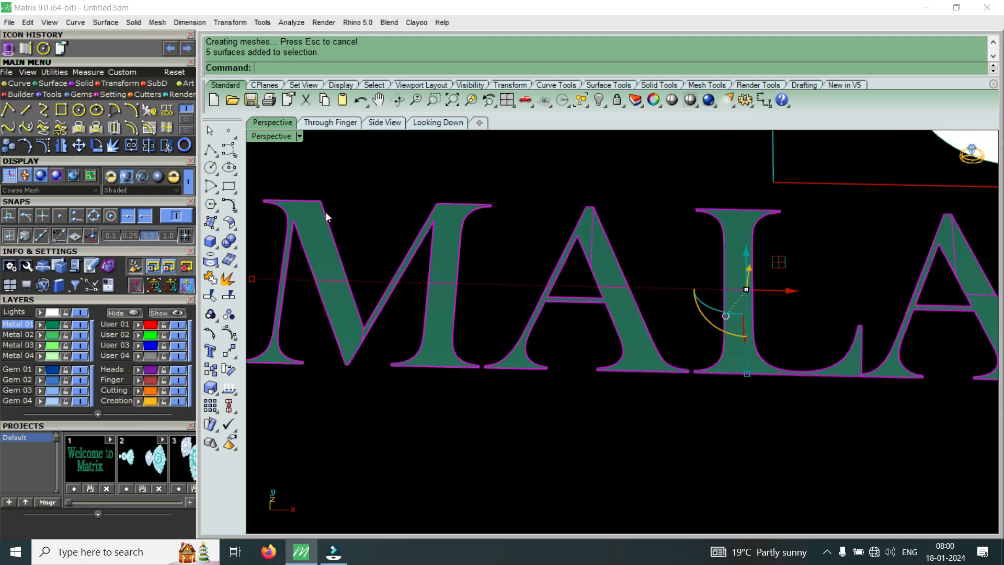
In the Looking Down view, draw a 2 mm diameter circle on the thick stroke of the first A
double_click(276, 135)
double_click(276, 133)
key(Escape)
scroll(485, 353, up, 5)
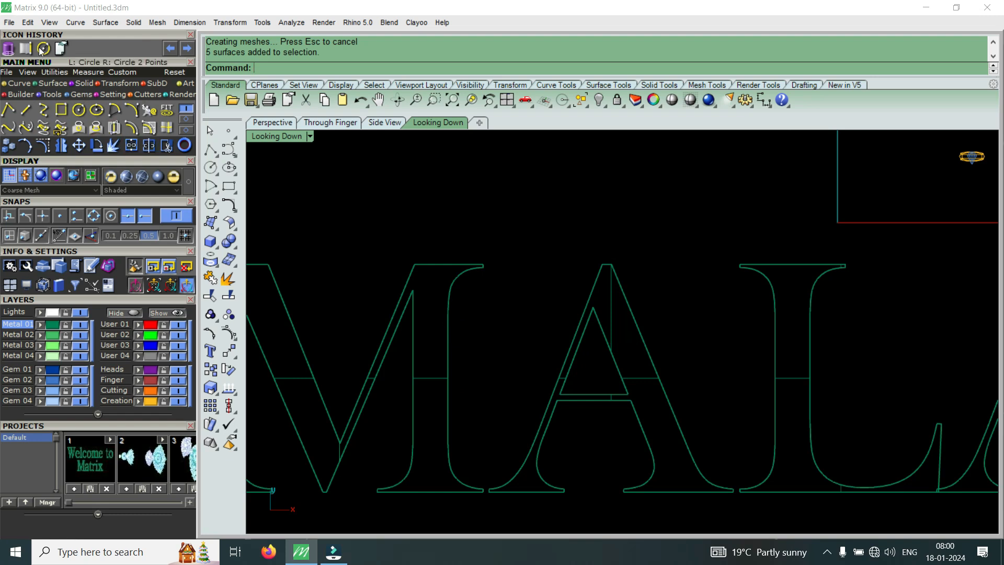
click(79, 110)
scroll(688, 390, up, 8)
click(606, 414)
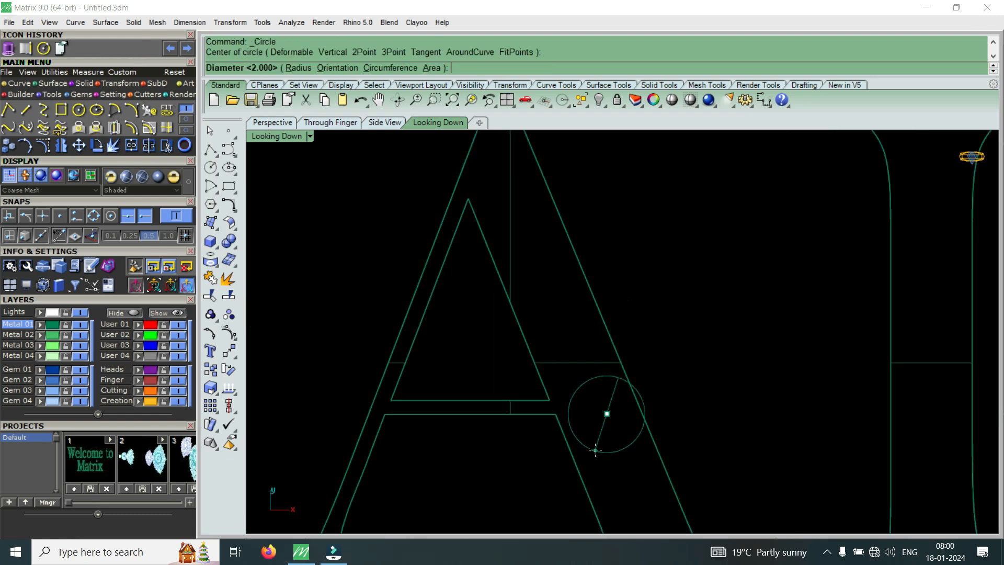
text(2)
key(Return)
Move the 2 mm circle slightly along X over the thick stroke of the first A
scroll(583, 303, down, 3)
click(592, 368)
scroll(600, 338, up, 4)
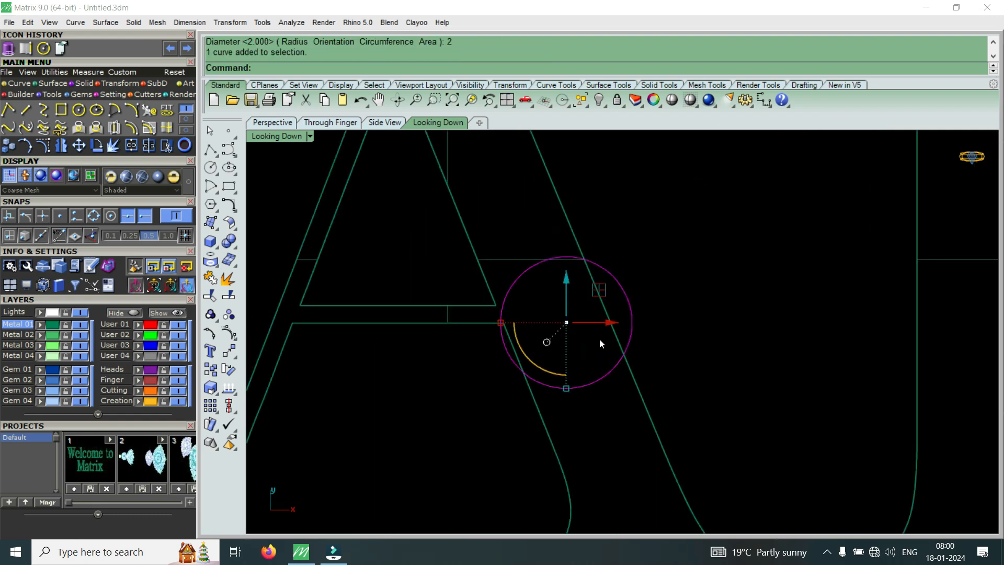
drag(607, 322, 610, 321)
scroll(592, 344, down, 6)
key(Escape)
click(61, 111)
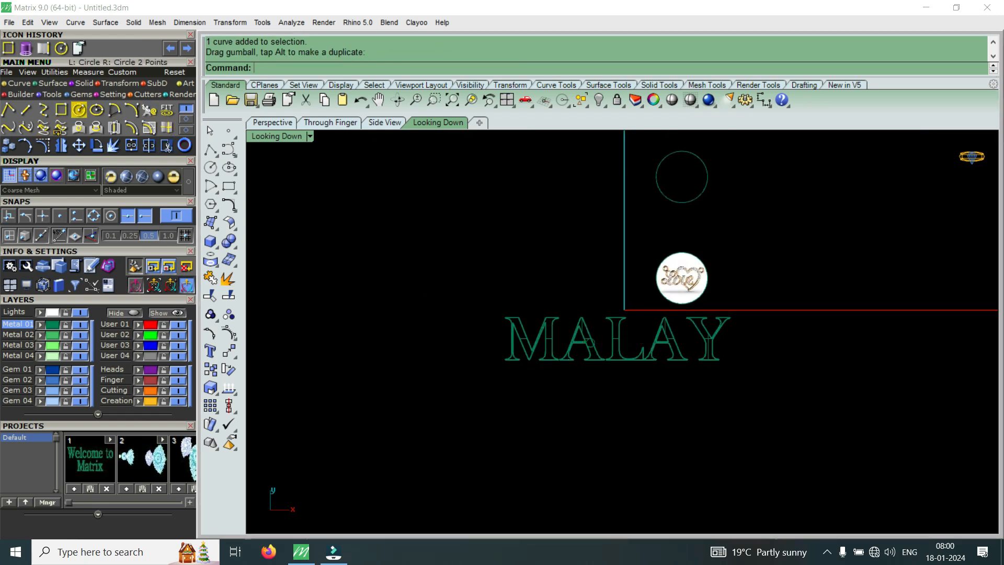
click(389, 68)
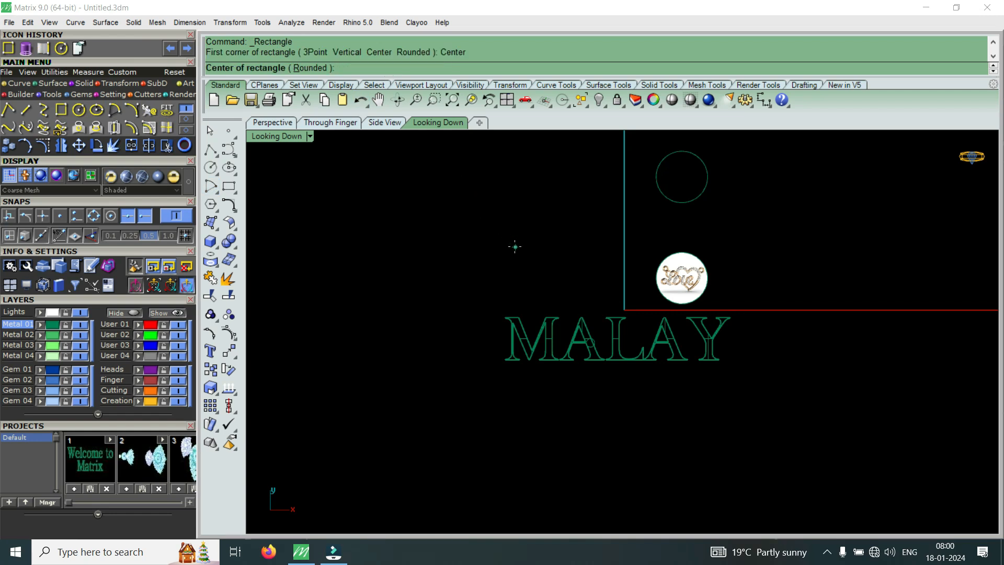
text(2)
key(Escape)
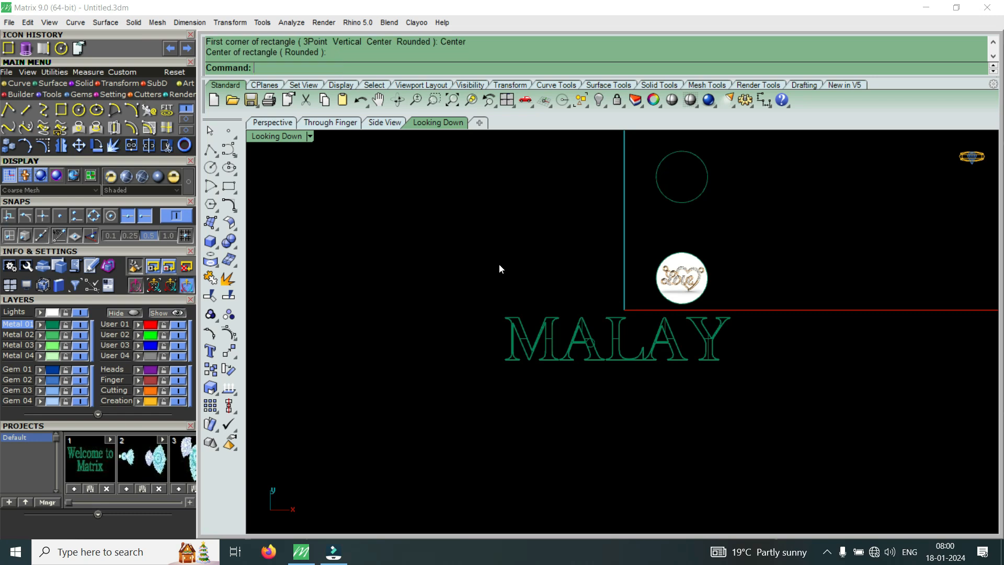
Draw a rectangle centred on the origin, 25 mm long and 16 mm wide, in the Looking Down view
click(8, 47)
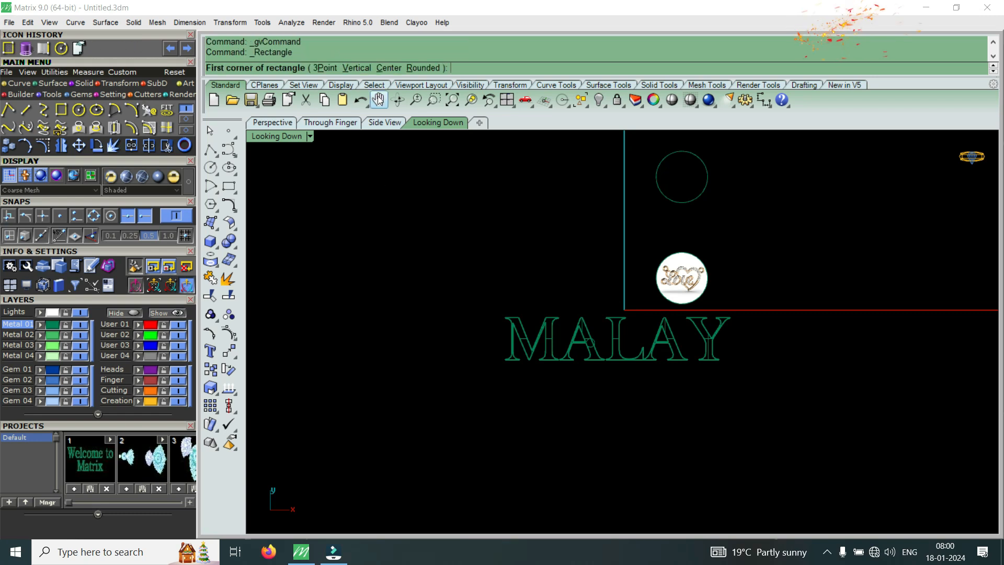
click(399, 69)
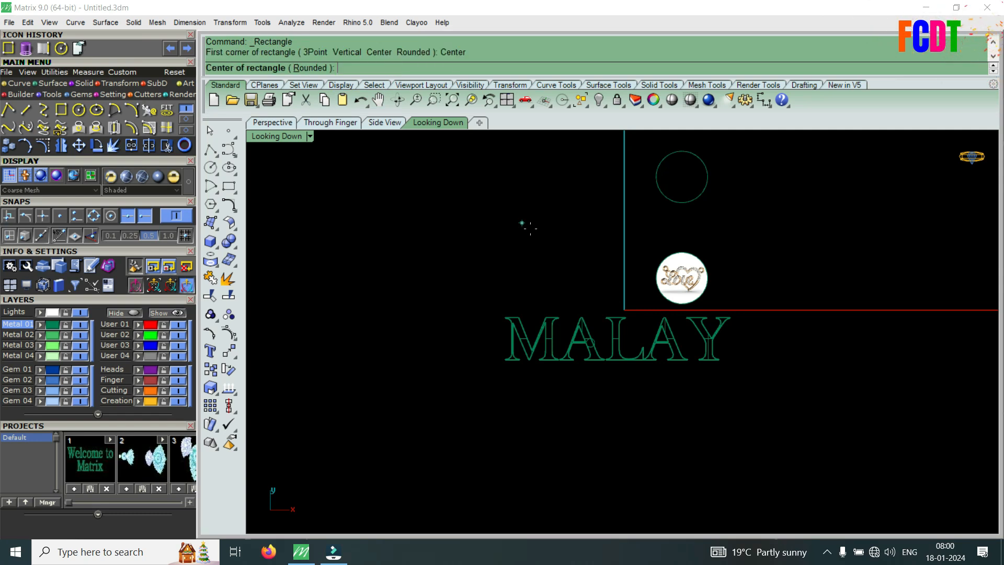
text(0)
key(Return)
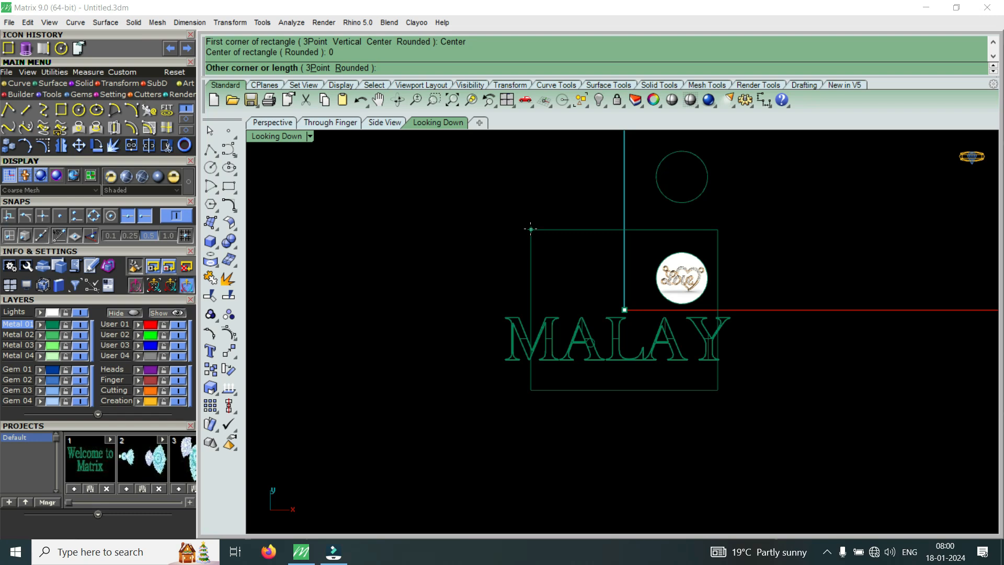
text(25)
key(Return)
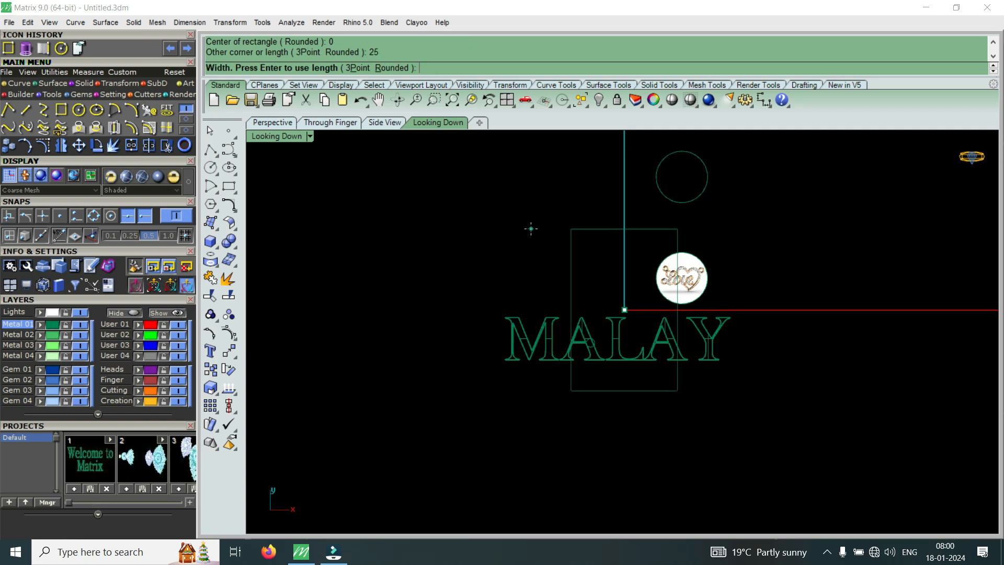
text(16)
key(Return)
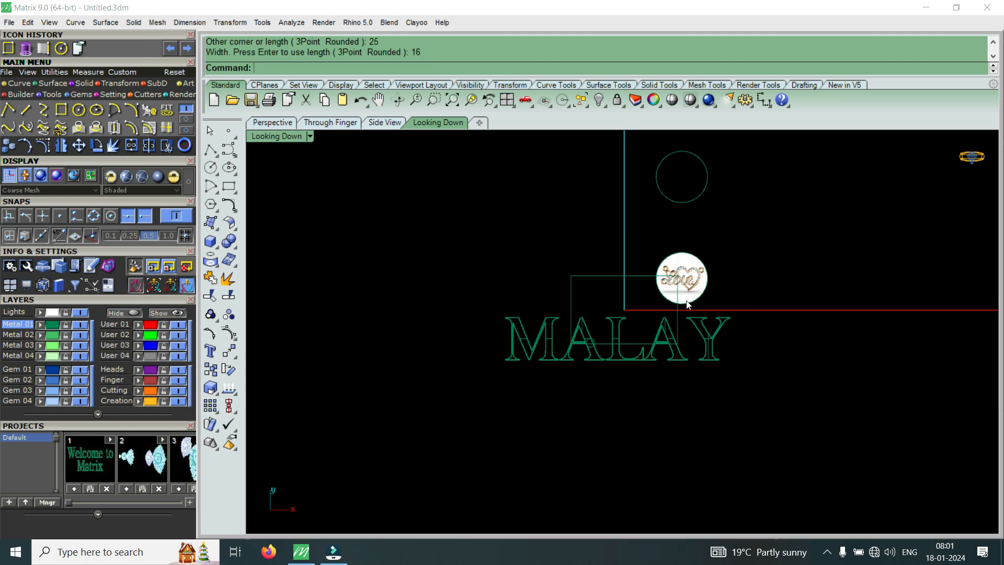
scroll(617, 306, up, 5)
scroll(536, 304, down, 5)
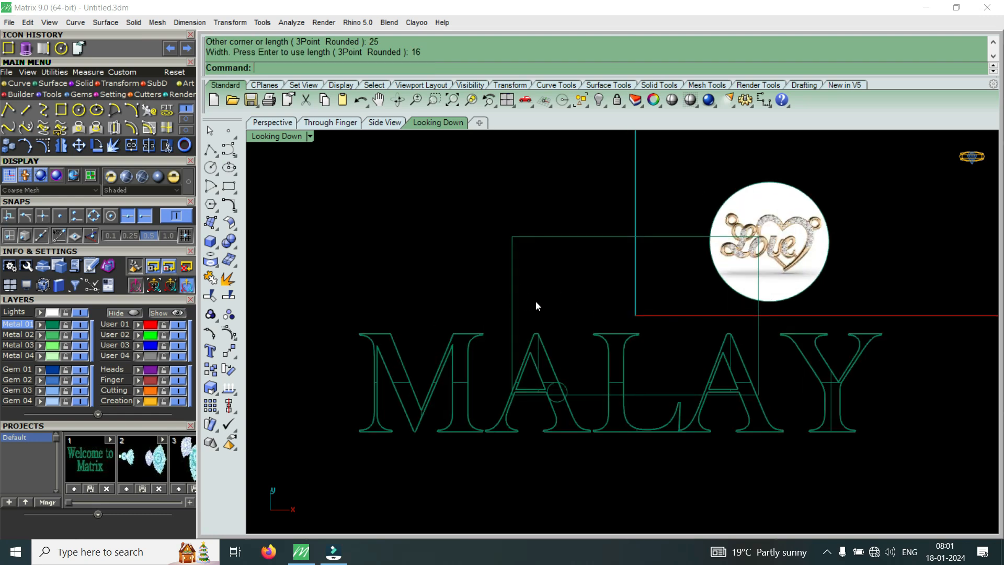
Scale the centred rectangle down slightly in height along Y, keeping its width
drag(443, 287, 708, 436)
scroll(585, 261, up, 4)
click(599, 275)
scroll(566, 314, up, 3)
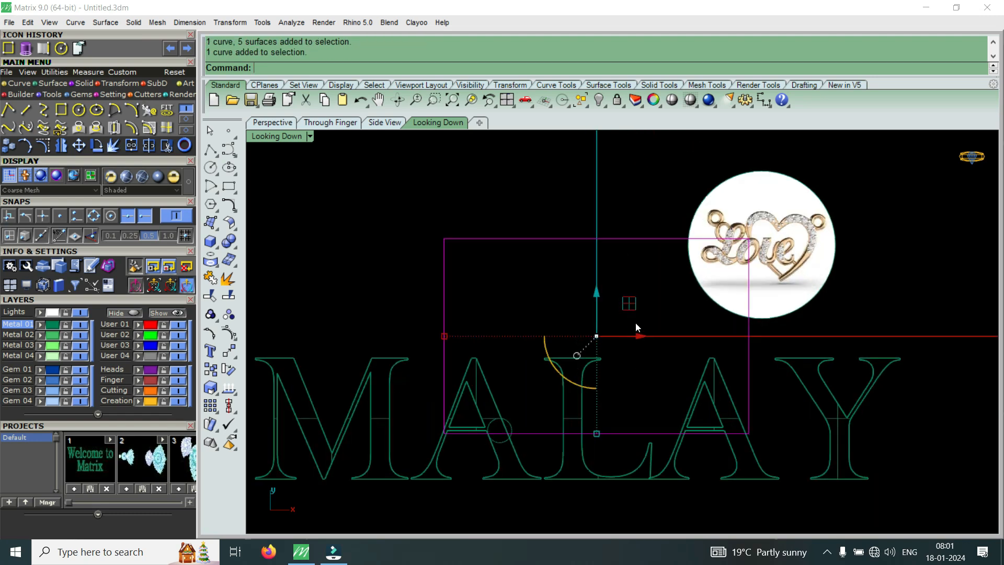
scroll(626, 381, down, 2)
scroll(654, 398, up, 2)
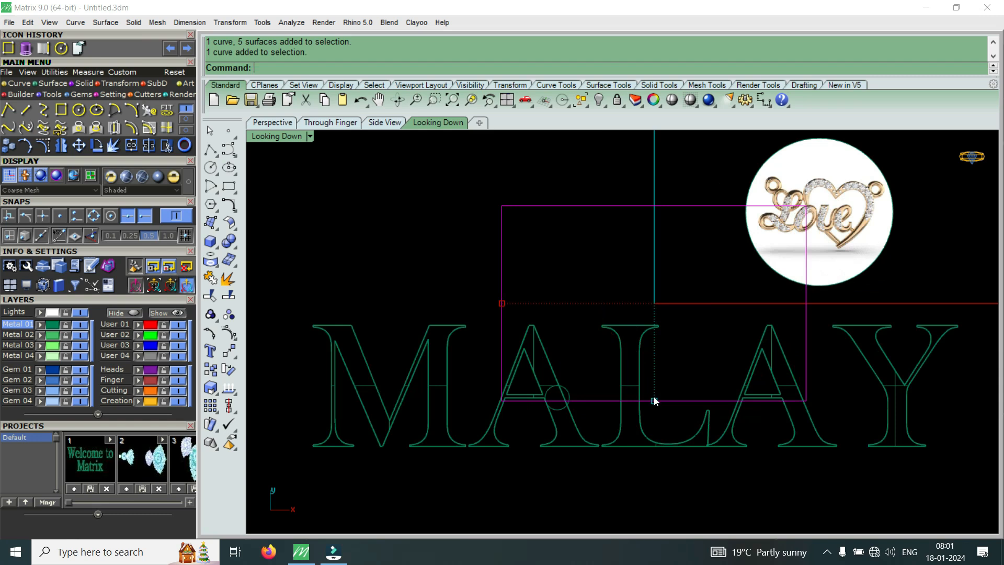
drag(654, 397, 653, 386)
scroll(521, 344, down, 2)
Move the name surfaces and the small stone circle up together so they sit over the rectangle
drag(410, 310, 787, 488)
drag(589, 329, 606, 274)
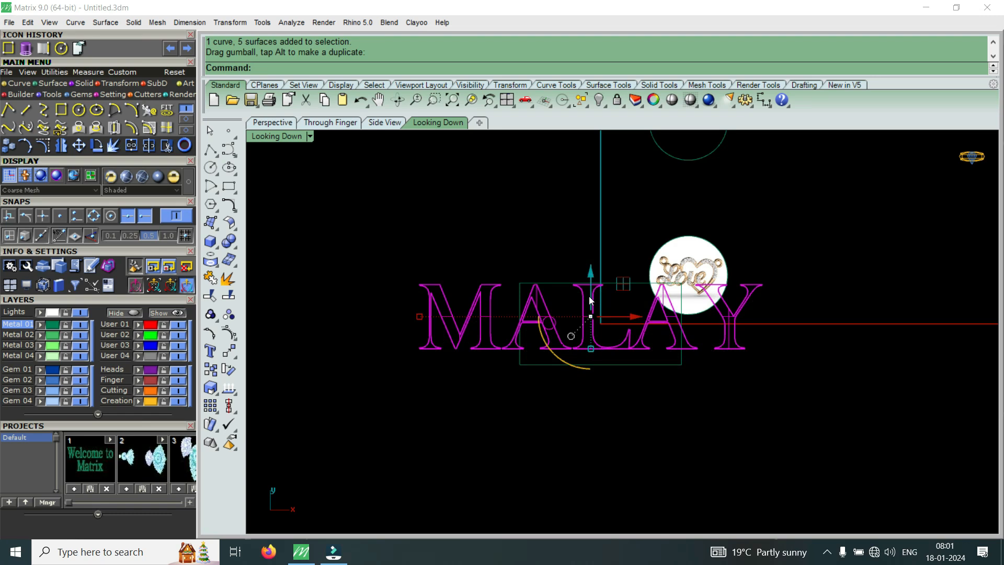
scroll(544, 330, up, 2)
Stretch the rectangle along X about its centre until its edge reaches the start of the M
click(507, 373)
scroll(657, 348, down, 4)
right_drag(658, 349, 698, 359)
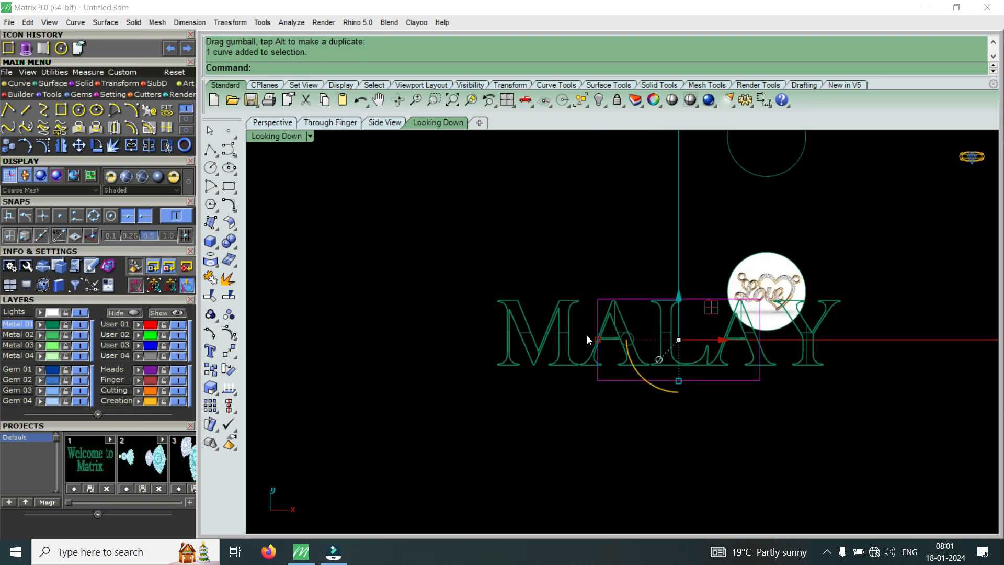
drag(598, 341, 548, 361)
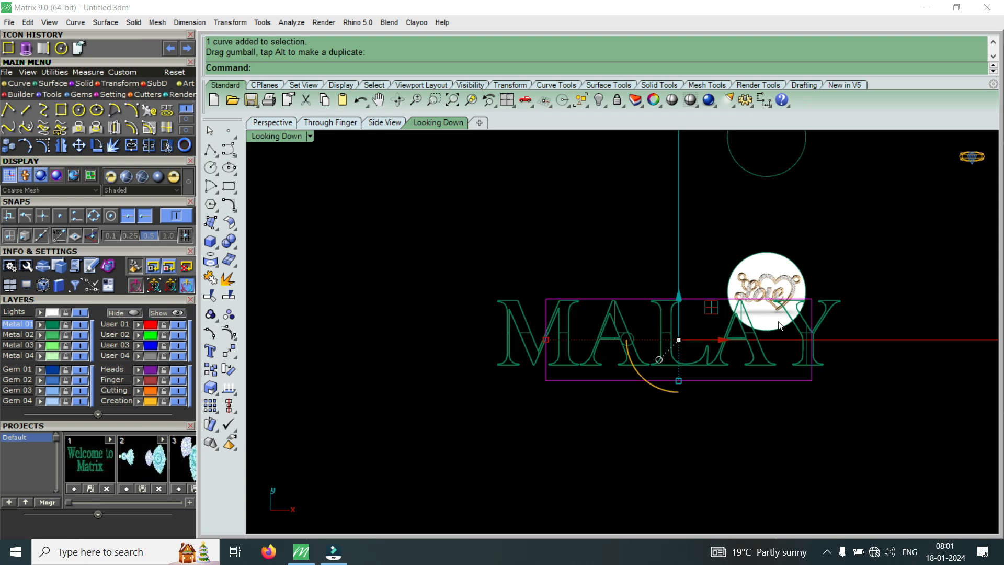
scroll(549, 342, up, 5)
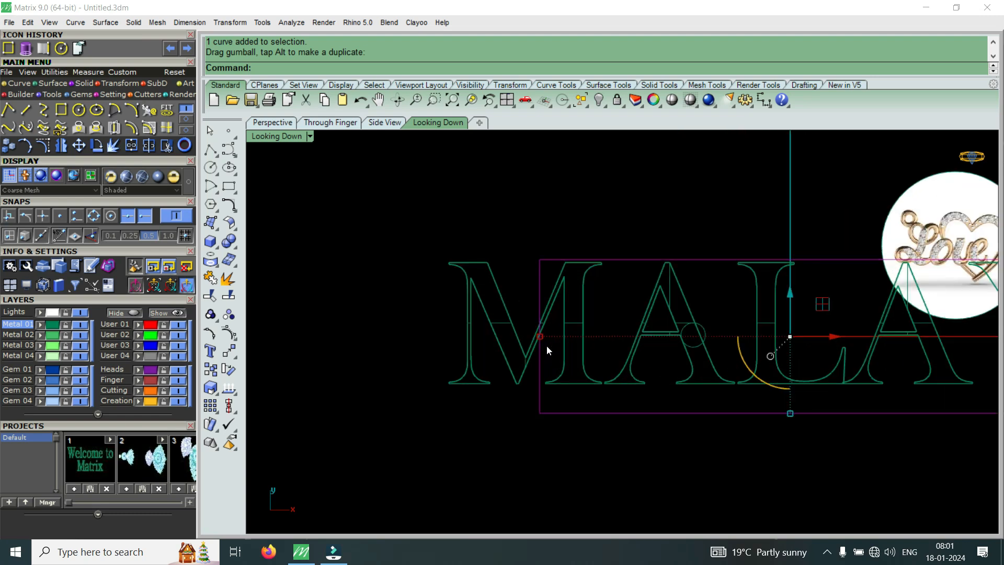
drag(544, 340, 451, 354)
scroll(473, 341, down, 3)
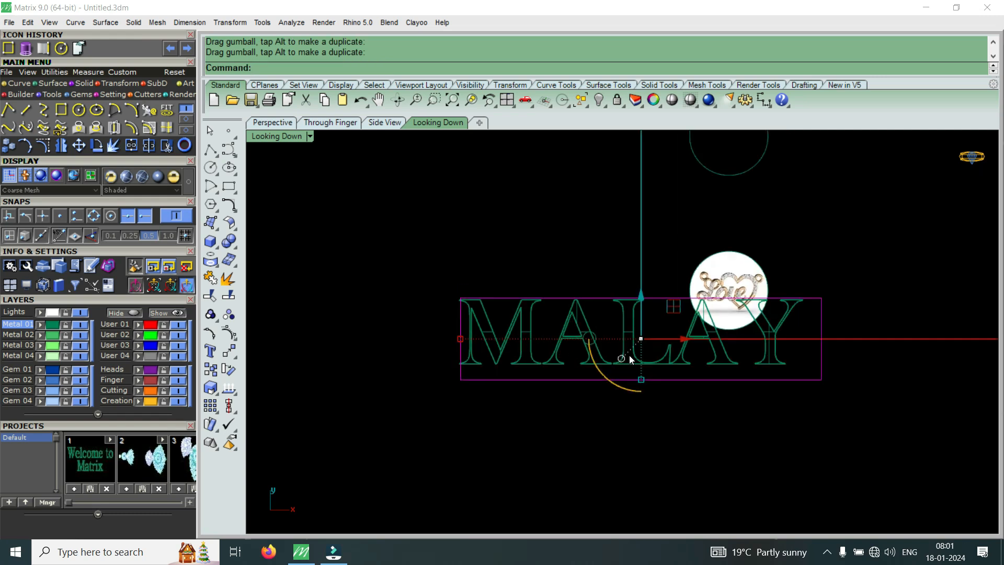
Scale the five letter surfaces up slightly from origin 0, using two reference points beyond the M
scroll(772, 359, up, 4)
click(806, 355)
drag(747, 361, 335, 347)
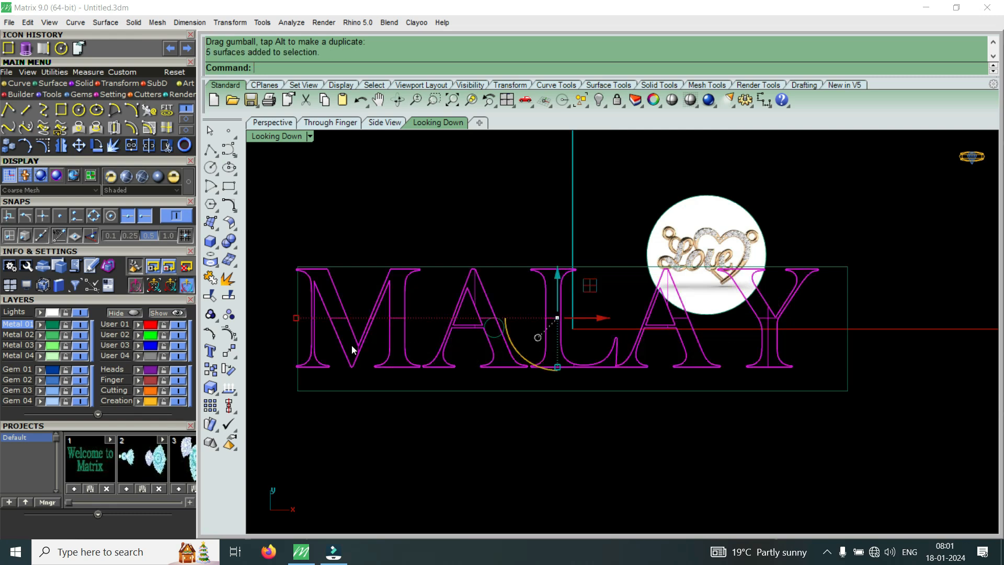
click(107, 84)
click(23, 109)
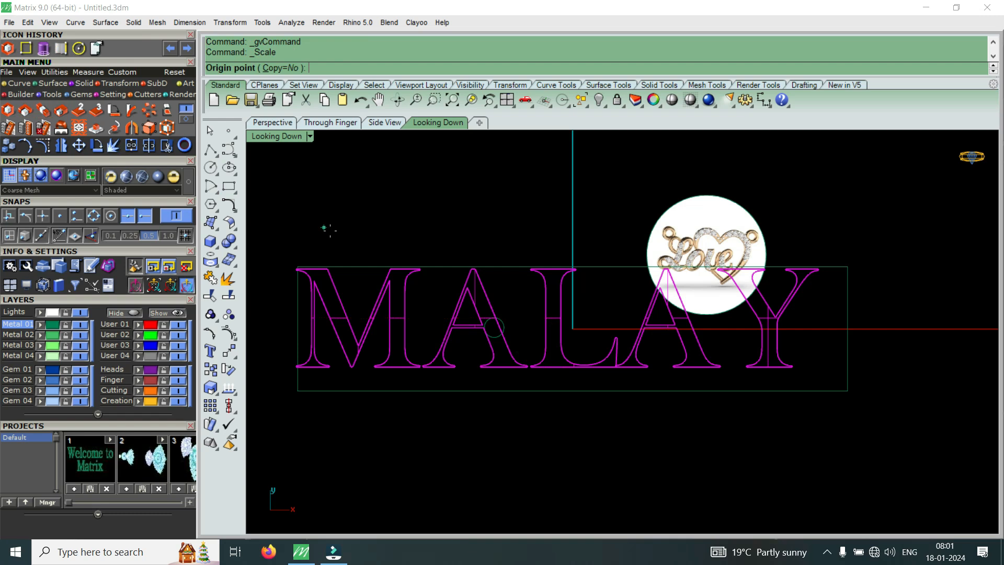
text(0)
key(Return)
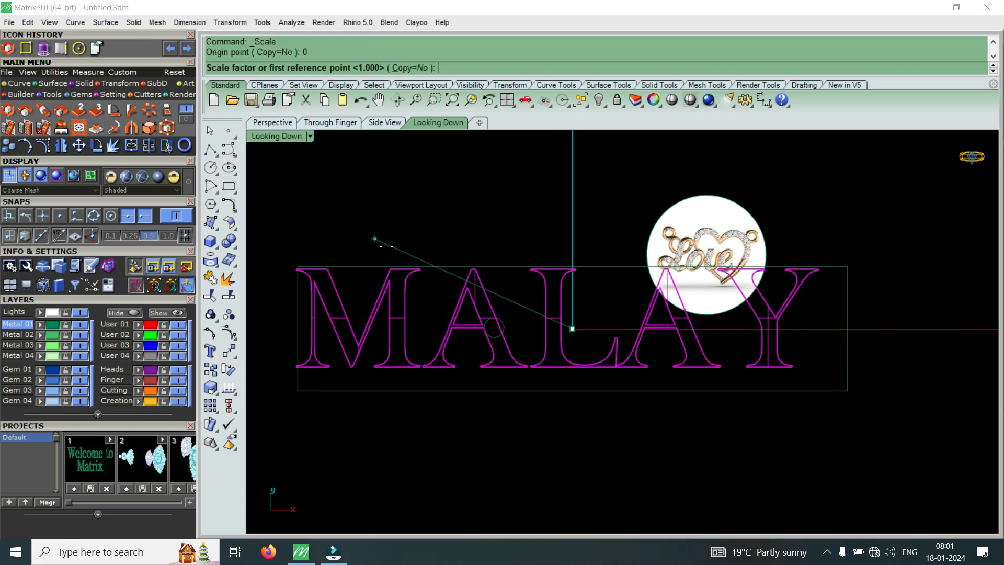
scroll(418, 277, up, 5)
scroll(480, 339, down, 4)
scroll(337, 359, up, 4)
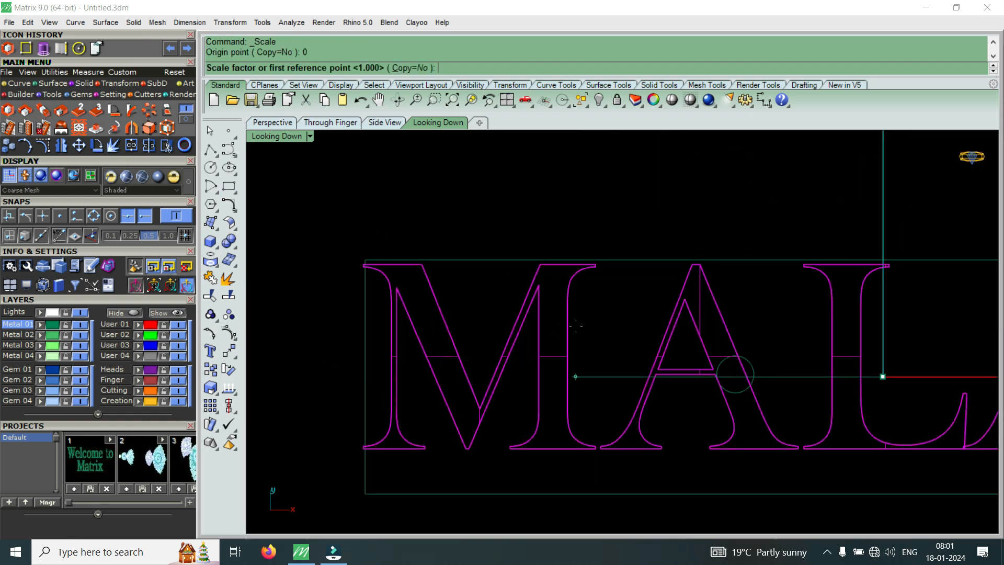
scroll(447, 340, down, 2)
click(448, 349)
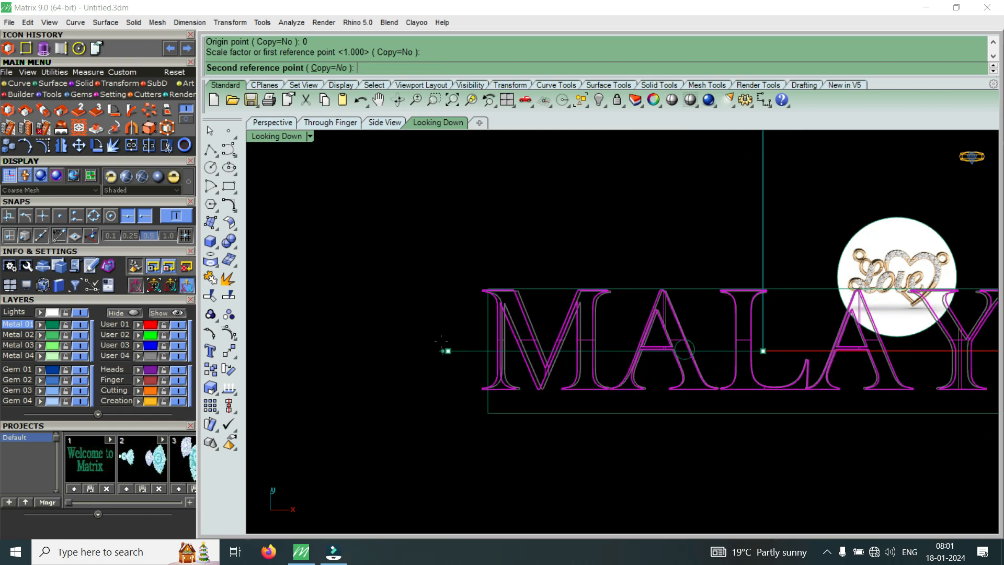
click(414, 350)
Move the enlarged letters slightly along positive X to centre them over the rectangle
scroll(365, 323, down, 3)
scroll(500, 329, up, 5)
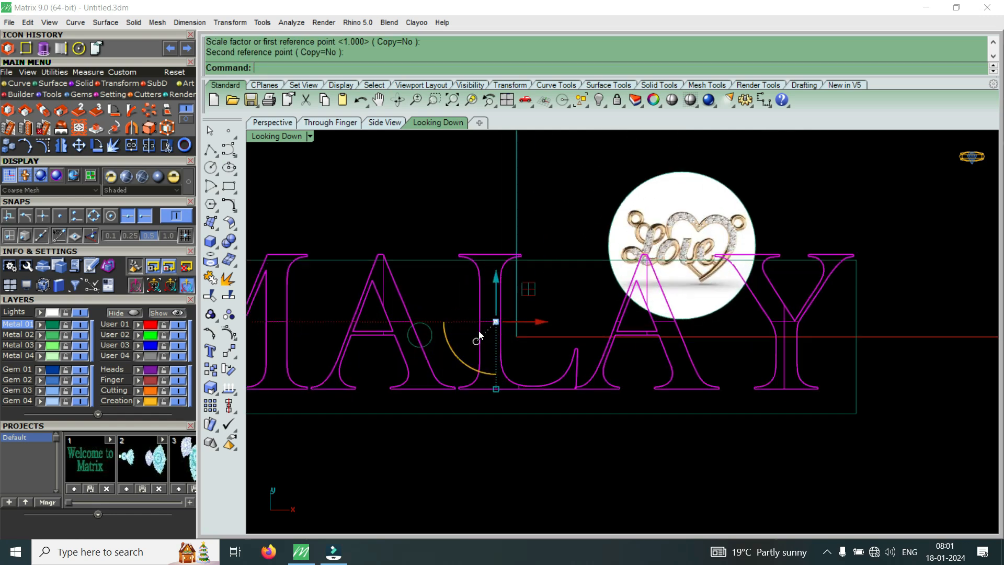
drag(543, 319, 559, 317)
scroll(541, 310, down, 3)
scroll(541, 309, up, 3)
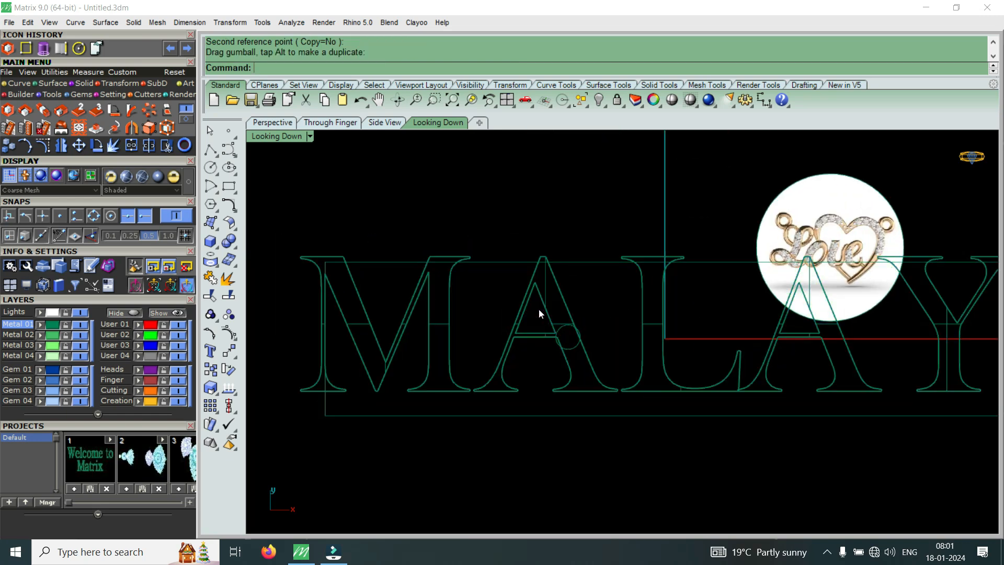
Examine the strokes of the first A against the stone circle, in Looking Down and then in the shaded Perspective view
scroll(572, 341, up, 5)
scroll(548, 353, down, 4)
scroll(544, 321, up, 3)
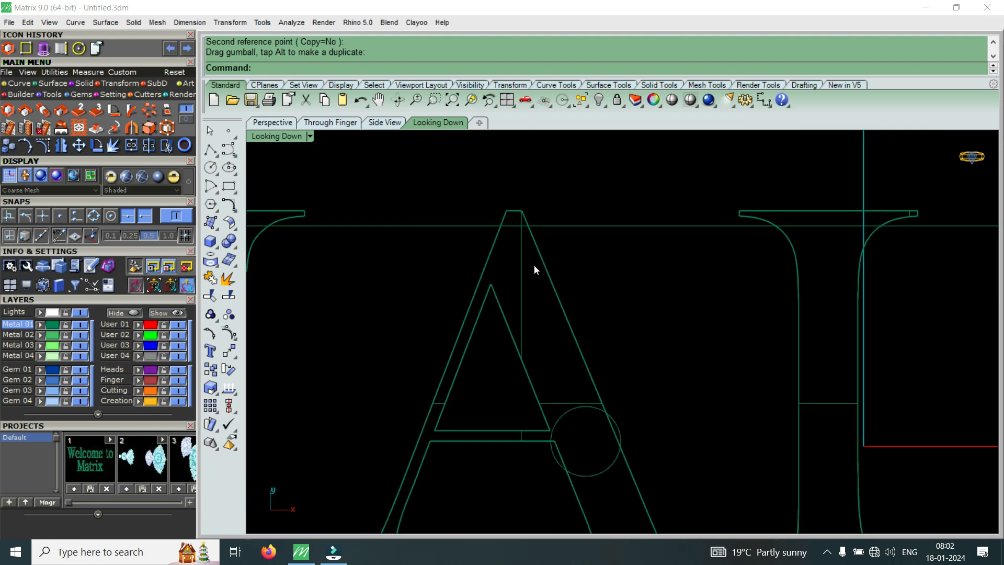
scroll(535, 264, down, 4)
scroll(491, 295, up, 4)
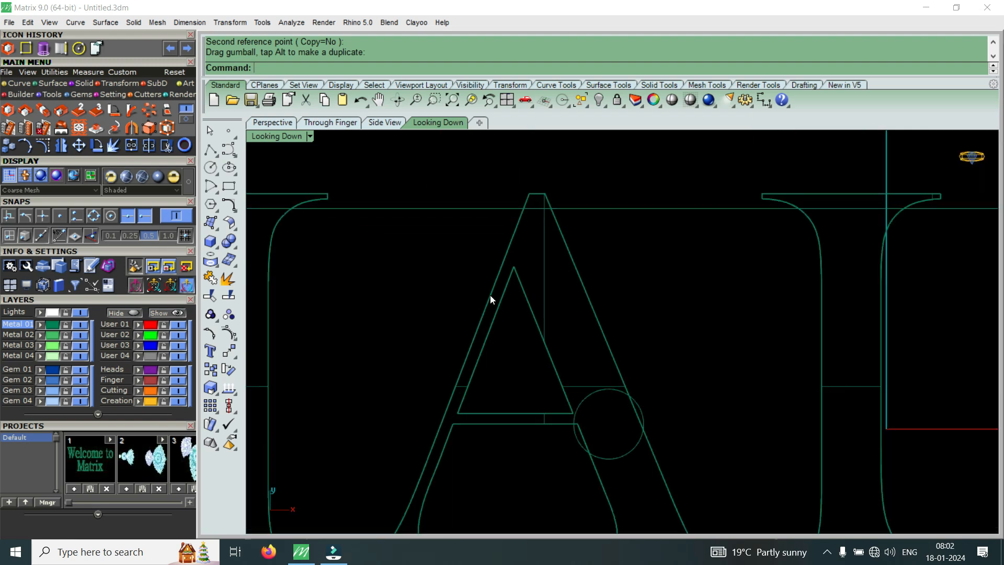
double_click(294, 141)
double_click(660, 133)
scroll(533, 288, down, 5)
right_drag(533, 288, 514, 290)
scroll(523, 289, up, 7)
right_drag(579, 278, 607, 272)
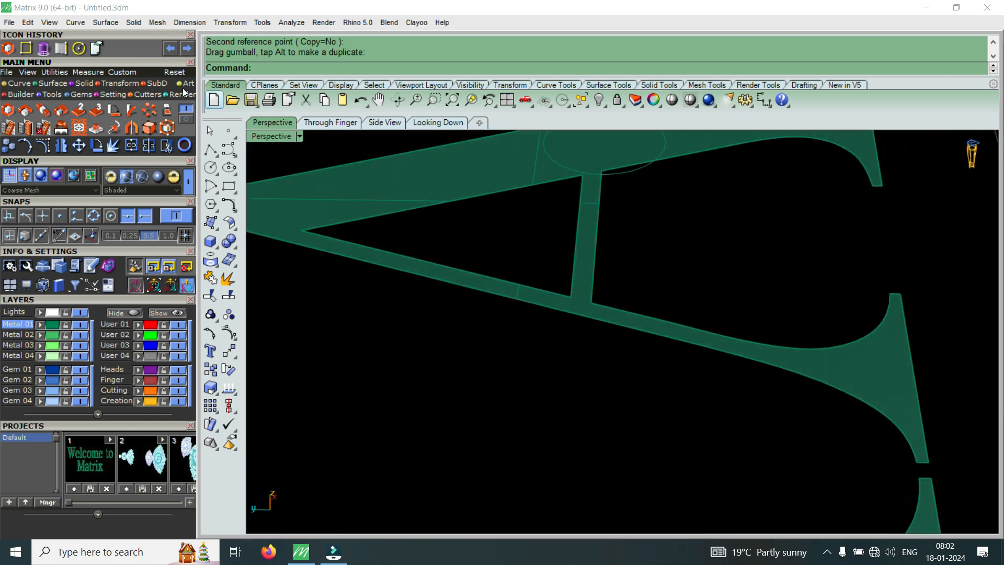
right_drag(541, 290, 522, 238)
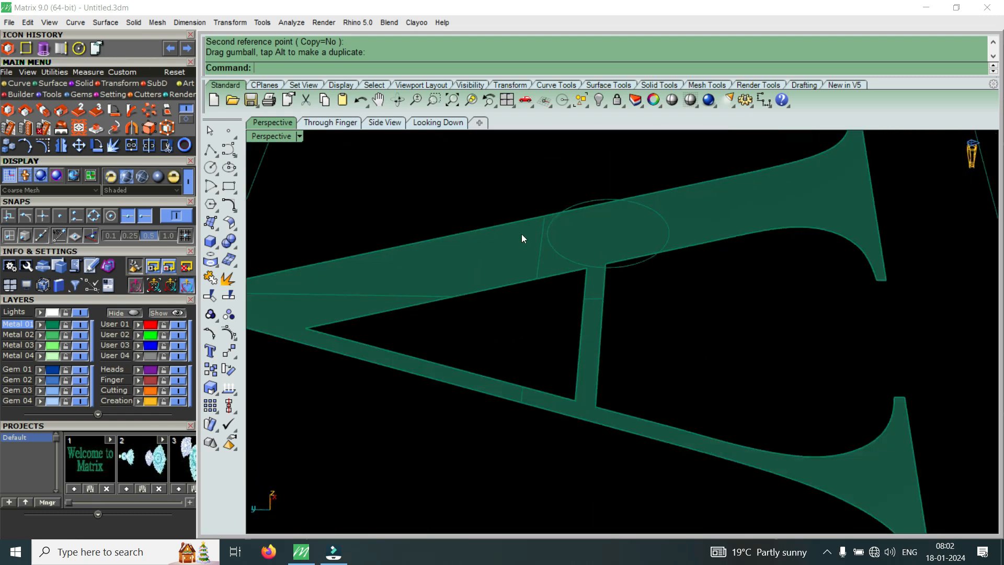
Measure the distance across the thin stroke of the first A, using only the Near snap
click(291, 23)
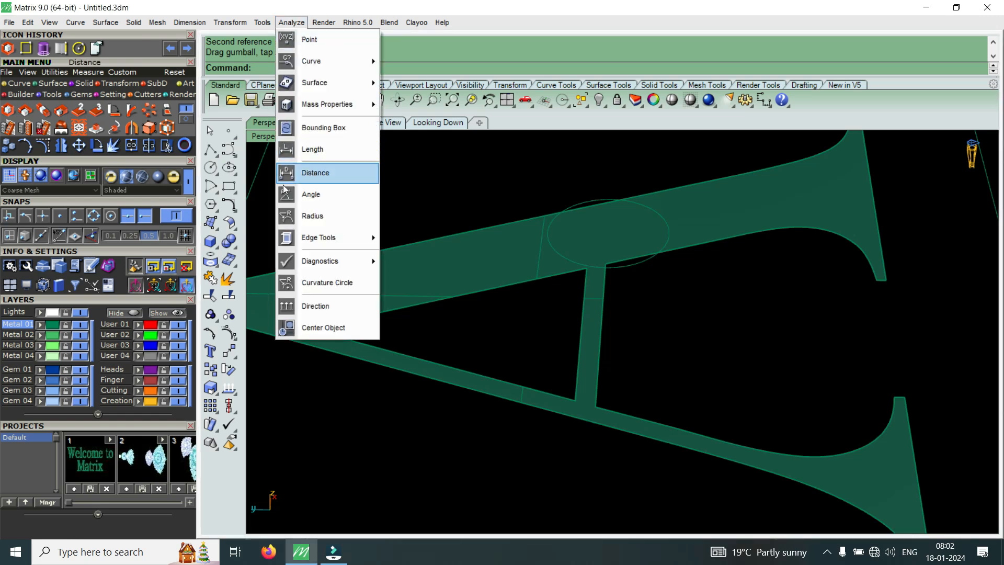
click(328, 173)
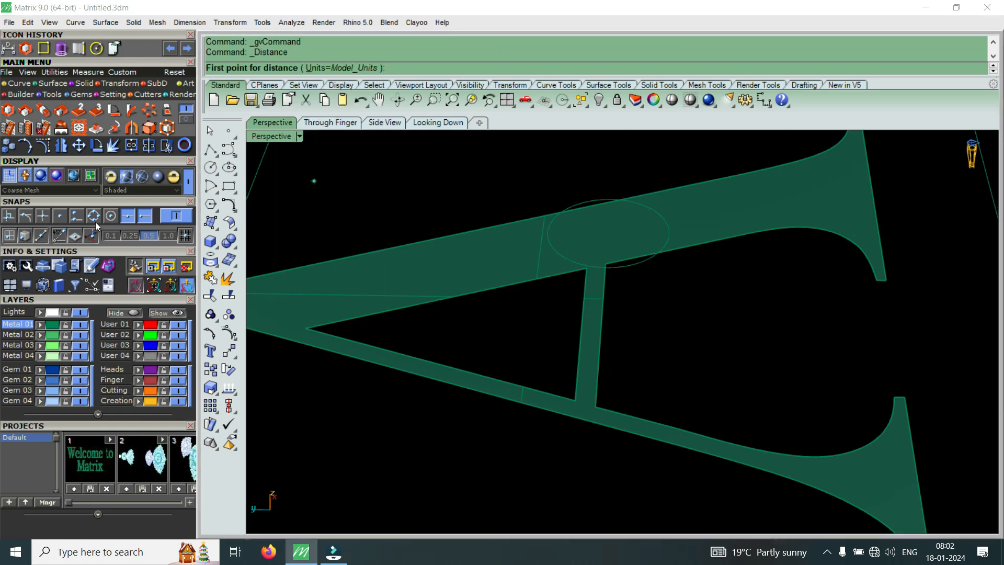
click(77, 216)
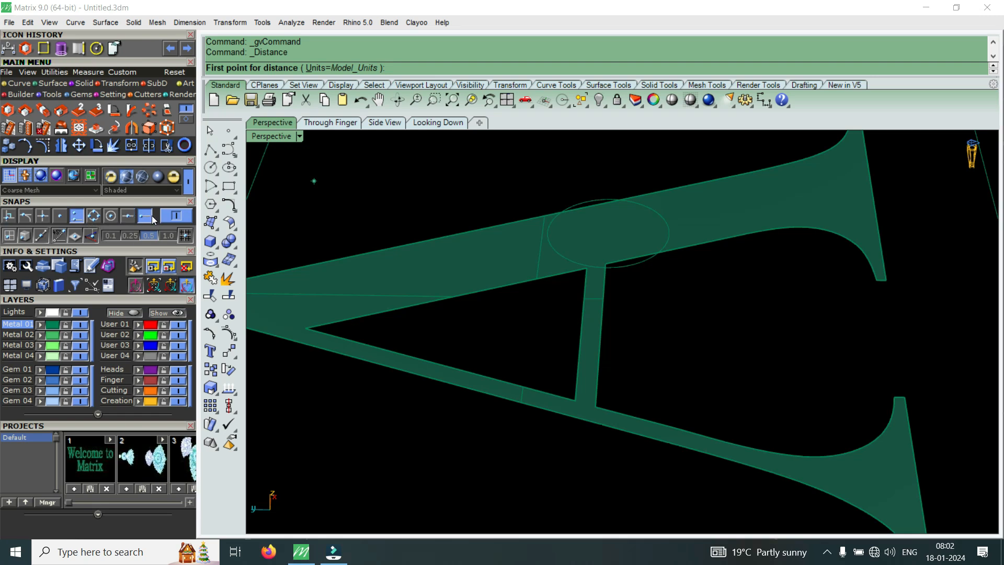
scroll(482, 394, up, 5)
click(491, 396)
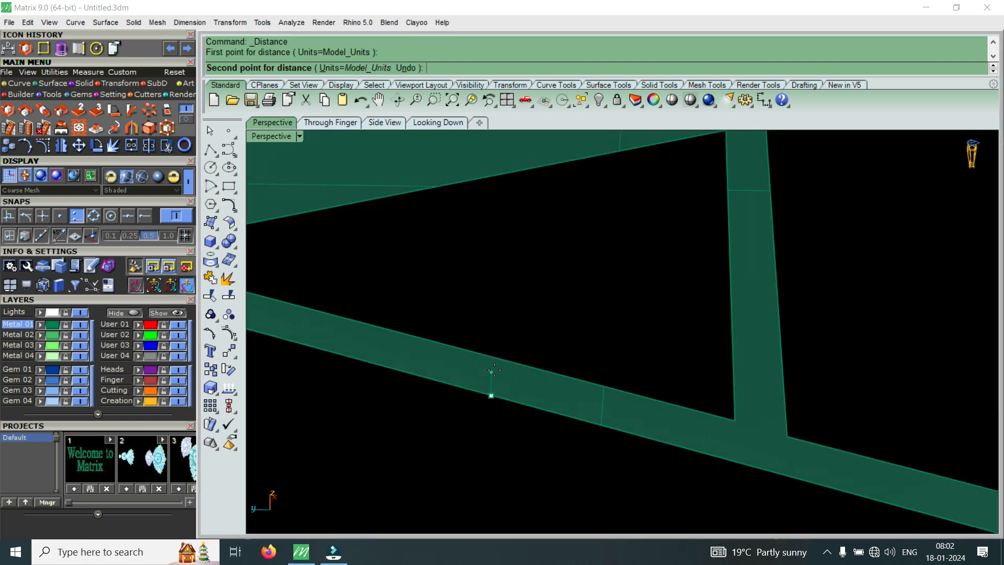
click(506, 357)
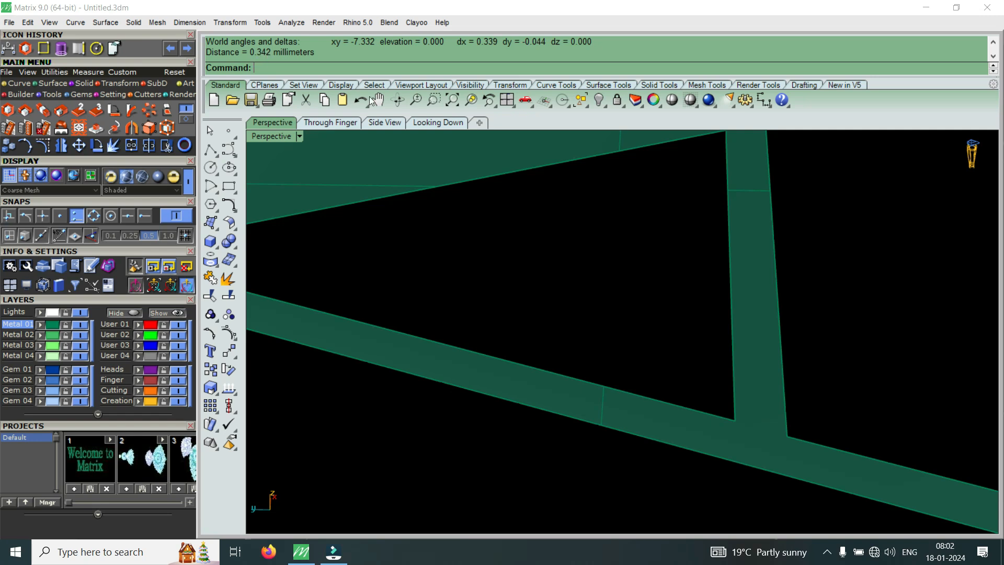
Measure the distance across the thick stroke of the first A beside the stone circle
scroll(523, 387, down, 5)
right_click(528, 287)
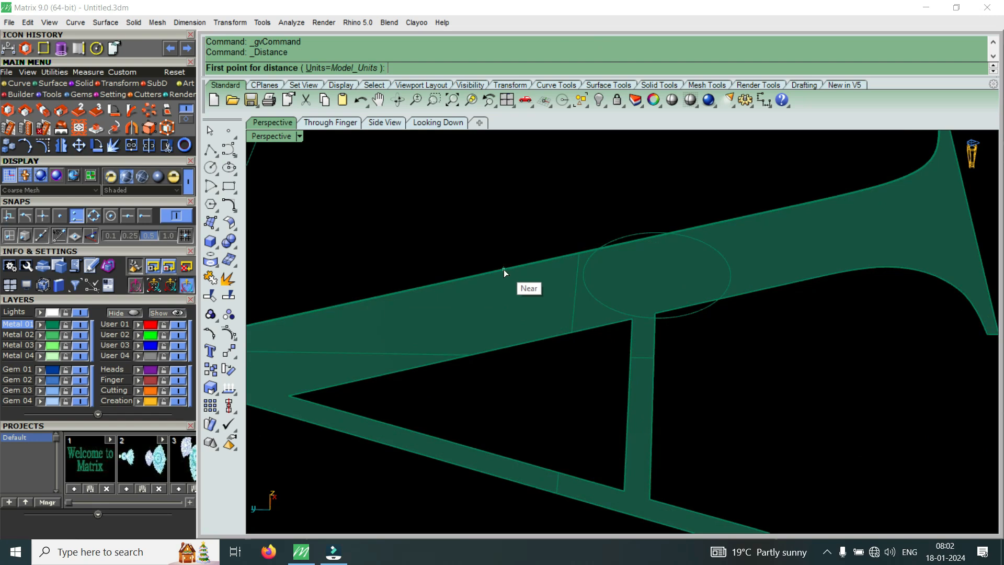
click(504, 269)
scroll(504, 269, up, 2)
click(526, 347)
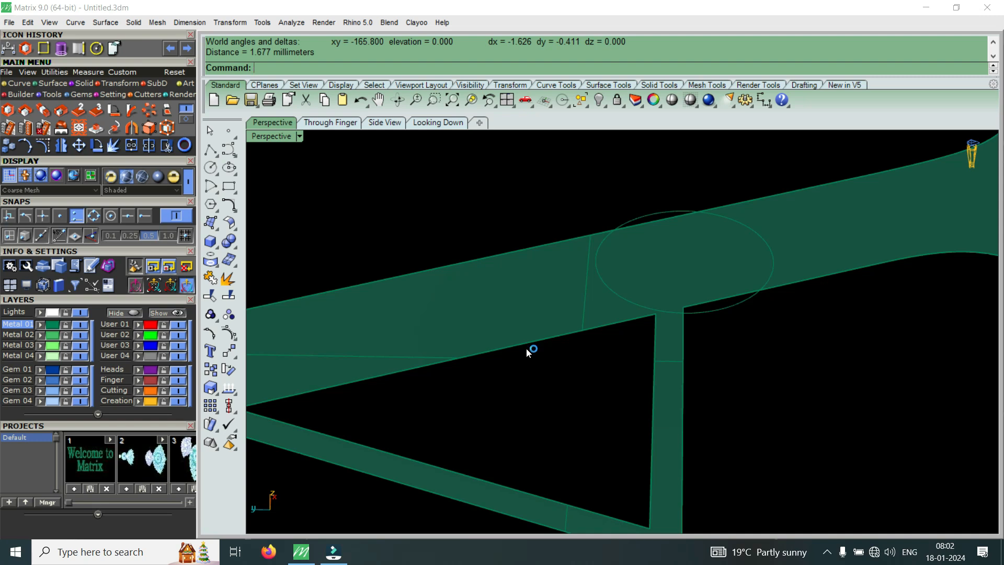
scroll(602, 314, down, 3)
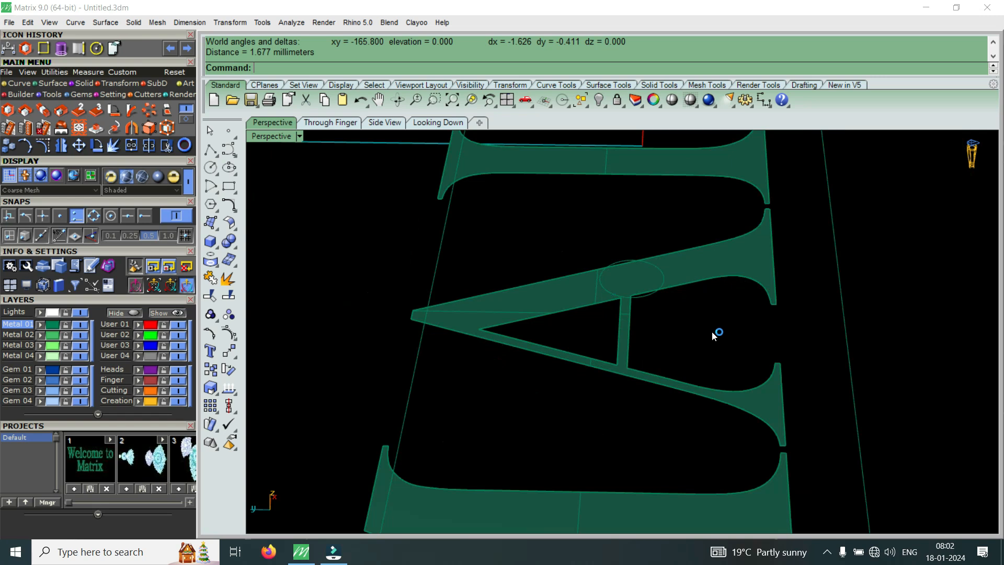
Examine the M and first A in Perspective, comparing their thin strokes, crossbar and thick strokes with the stone circle
right_drag(751, 321, 542, 388)
scroll(709, 407, down, 7)
scroll(631, 360, up, 4)
scroll(708, 390, up, 3)
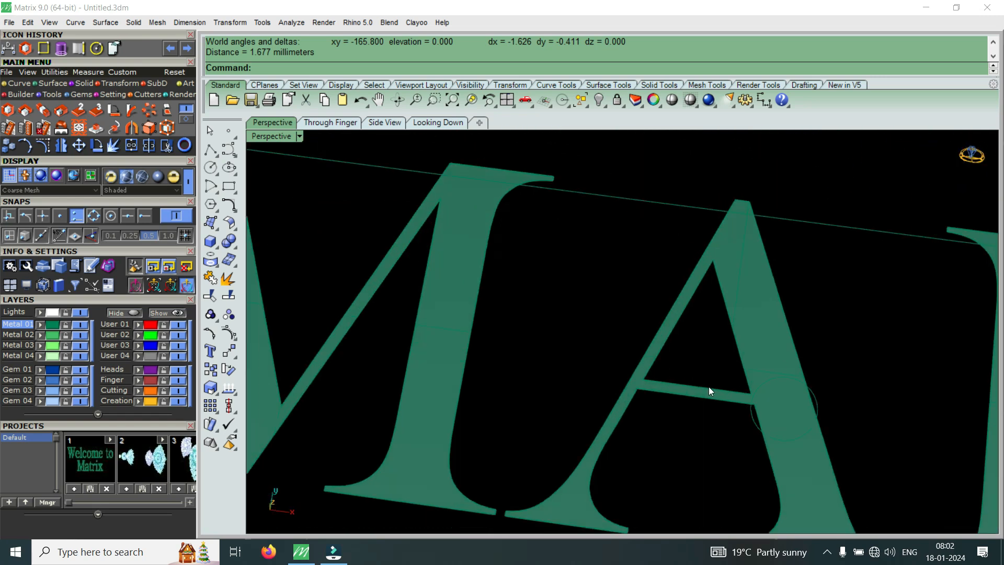
scroll(643, 358, down, 4)
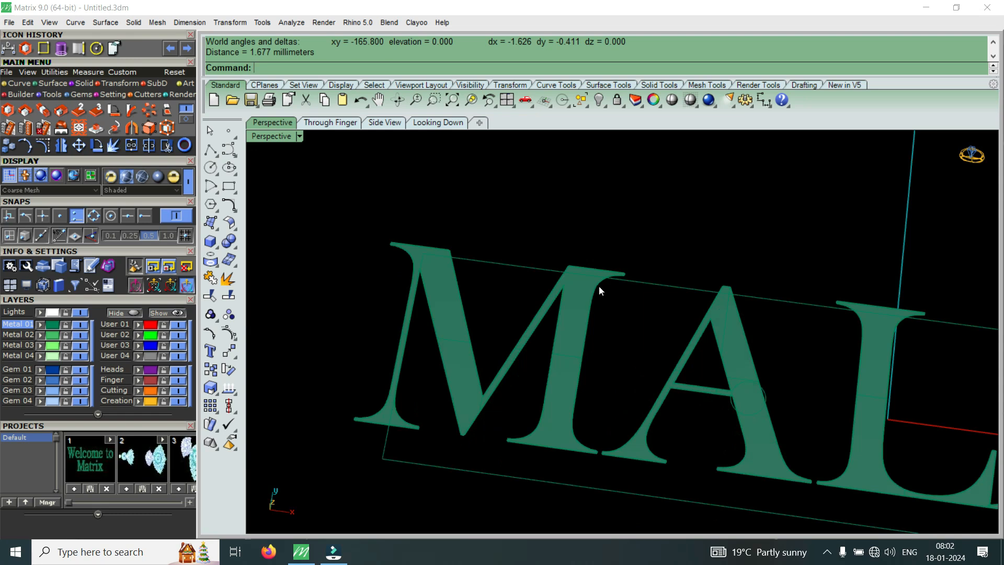
scroll(578, 365, down, 2)
scroll(673, 361, up, 5)
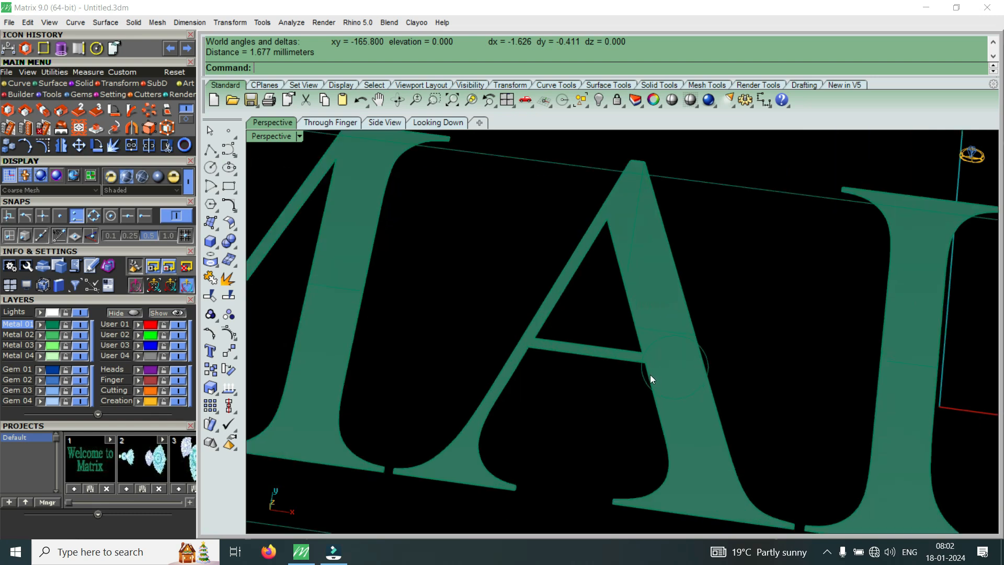
Try to duplicate the edges of the M's thick stem, its serifs and the adjoining thin diagonal stroke
click(79, 48)
click(365, 282)
scroll(446, 262, down, 2)
scroll(455, 238, up, 4)
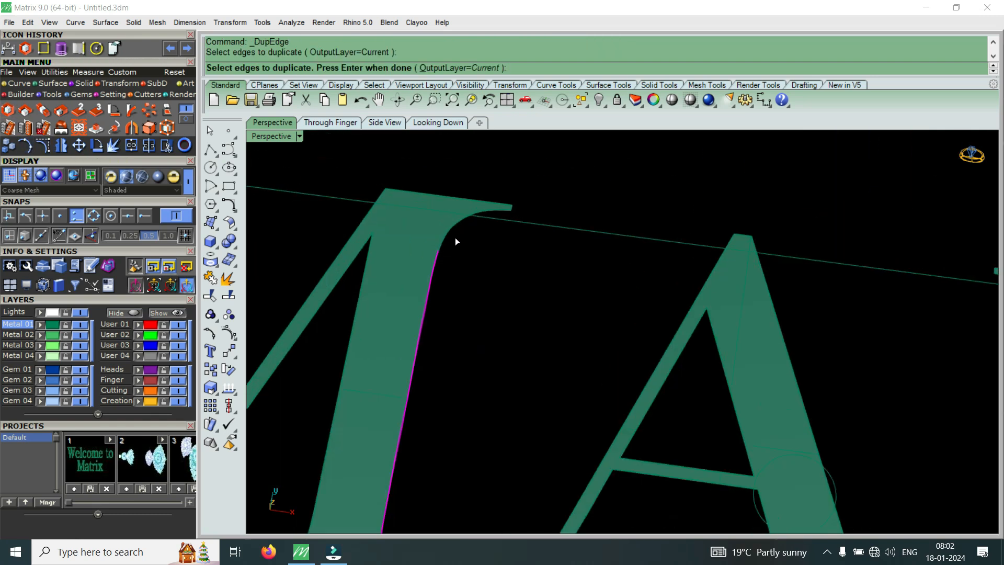
scroll(497, 234, down, 3)
scroll(497, 234, up, 6)
click(497, 212)
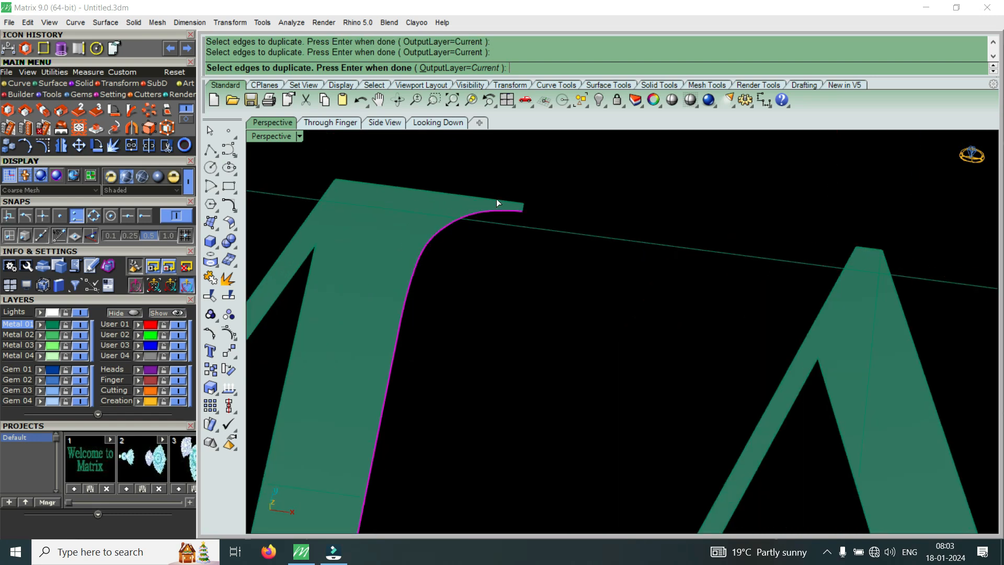
click(497, 199)
scroll(497, 199, down, 6)
scroll(425, 203, up, 6)
click(407, 210)
click(401, 247)
click(404, 262)
scroll(556, 245, up, 4)
click(598, 178)
scroll(595, 198, down, 8)
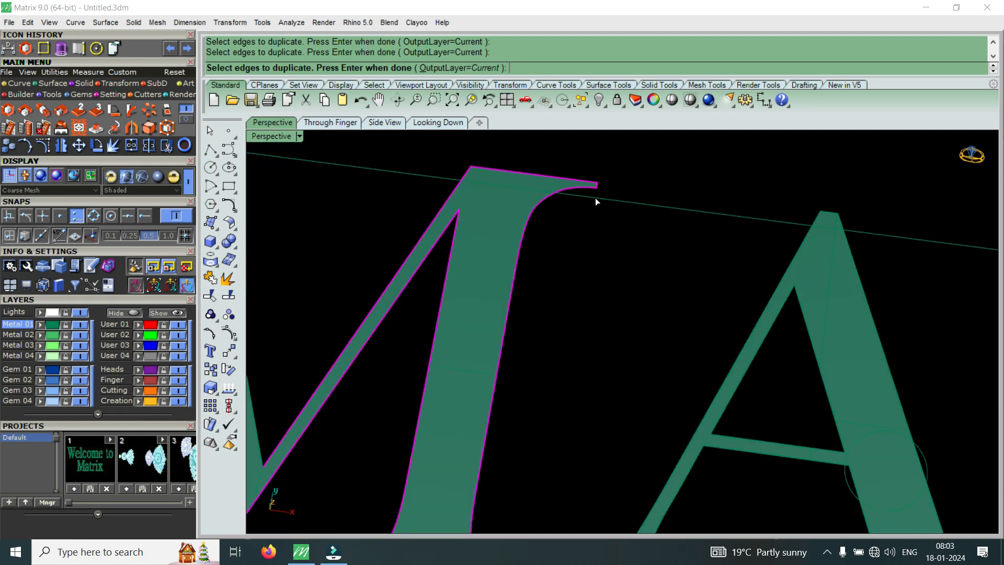
Try to add the M's thick diagonal, thin stem and remaining serif edges to the edge duplication
scroll(514, 335, up, 8)
click(730, 333)
scroll(730, 333, down, 6)
scroll(529, 285, up, 6)
scroll(567, 392, down, 6)
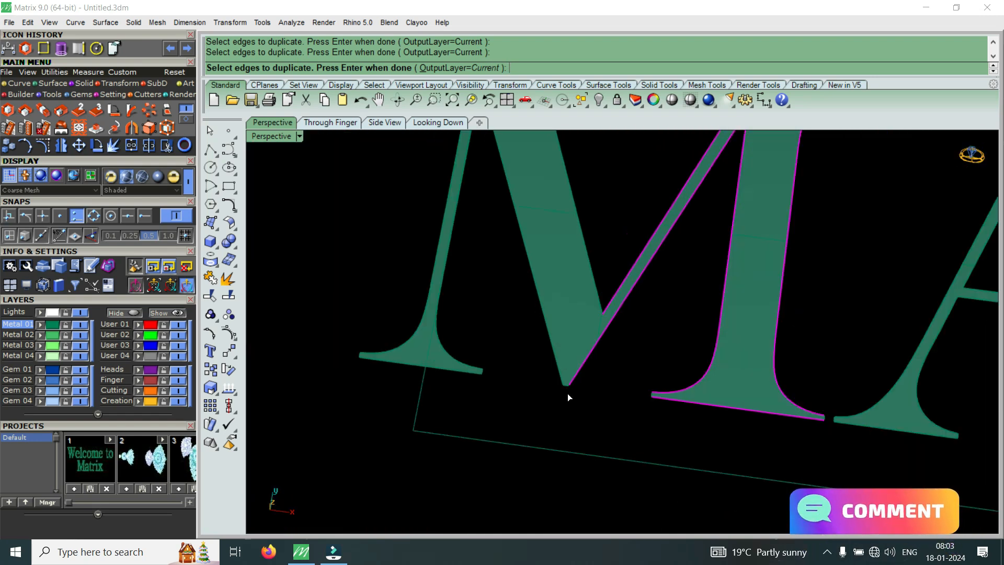
click(552, 341)
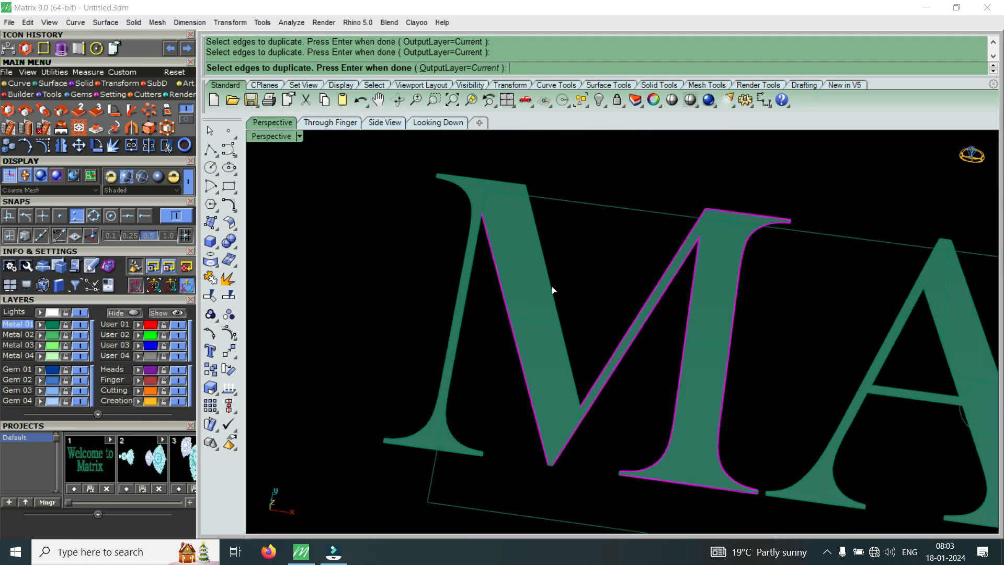
scroll(552, 287, down, 3)
scroll(536, 252, up, 5)
scroll(464, 273, up, 3)
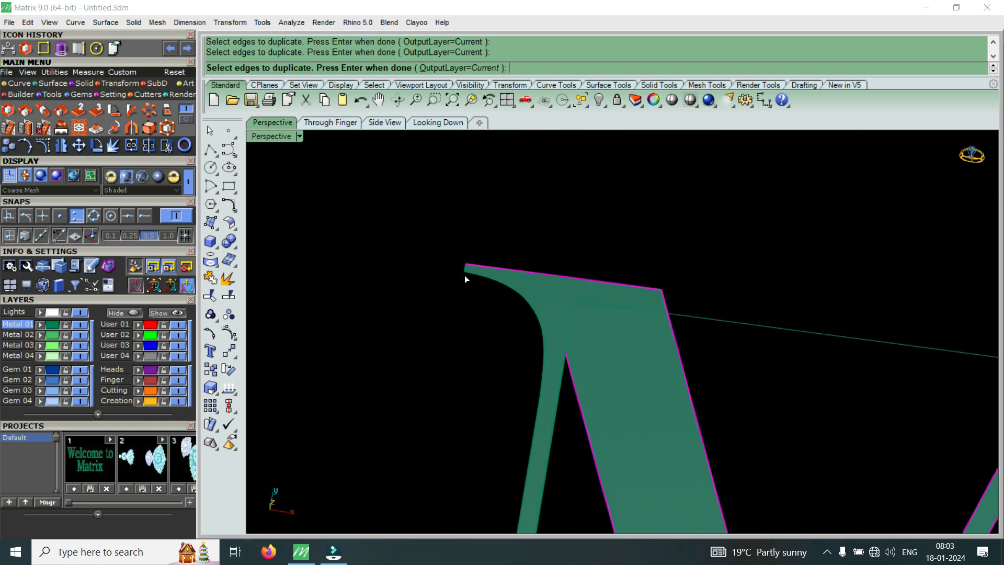
scroll(527, 288, down, 5)
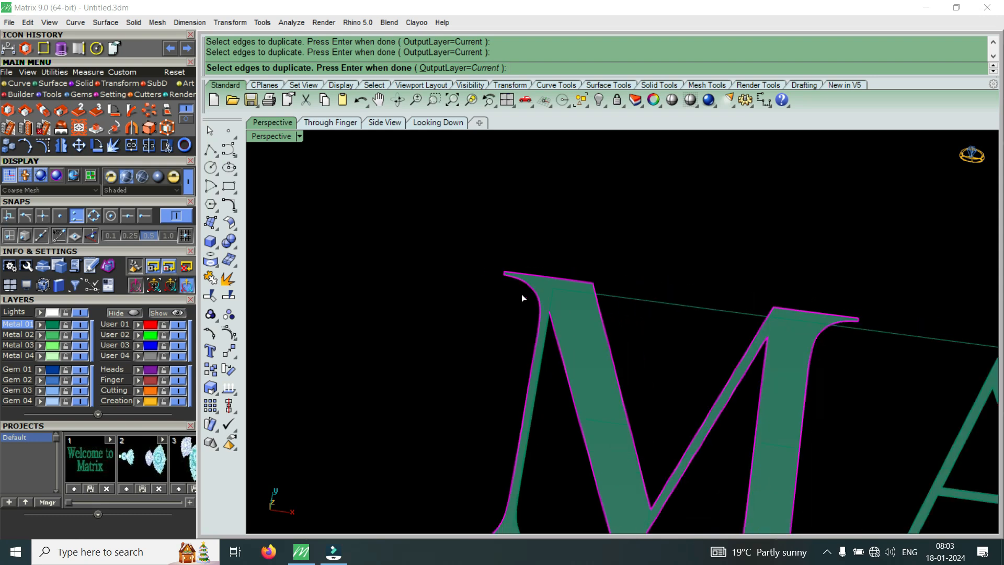
scroll(528, 301, down, 3)
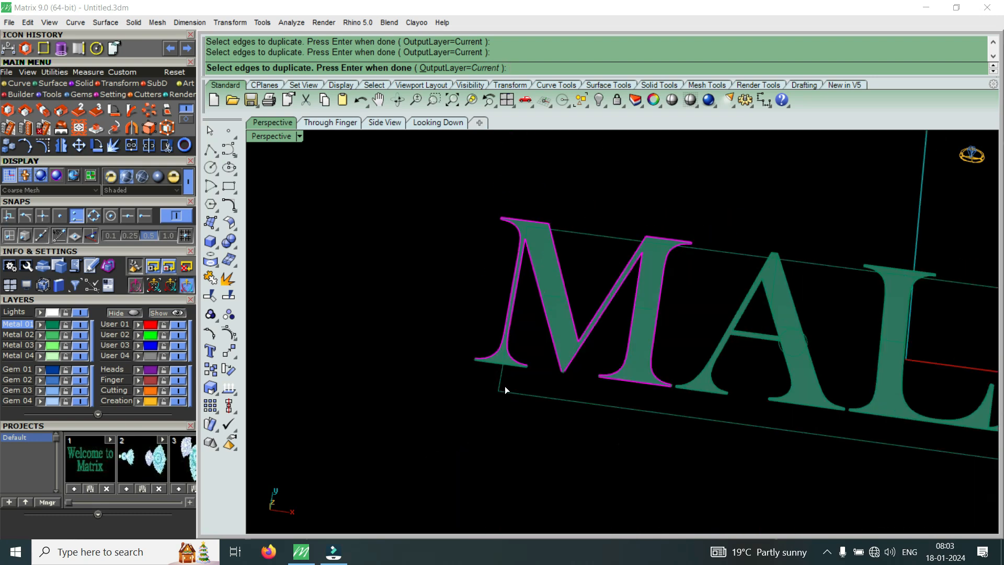
scroll(504, 386, up, 4)
scroll(474, 340, down, 4)
Try to add the first A's outer and inner outlines, crossbar and serif edges to the edge duplication
scroll(495, 400, up, 5)
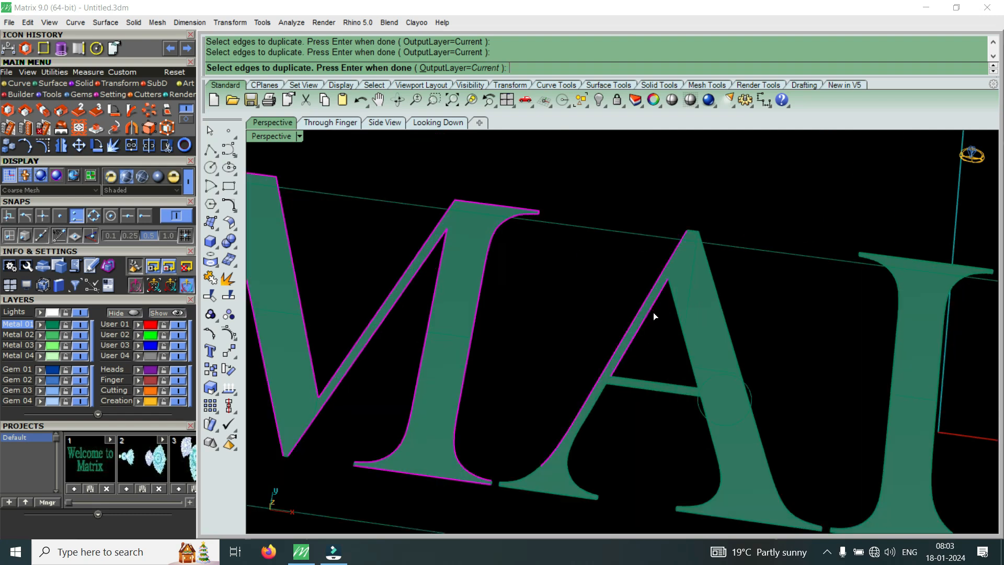
click(680, 332)
scroll(713, 453, down, 3)
scroll(660, 387, up, 4)
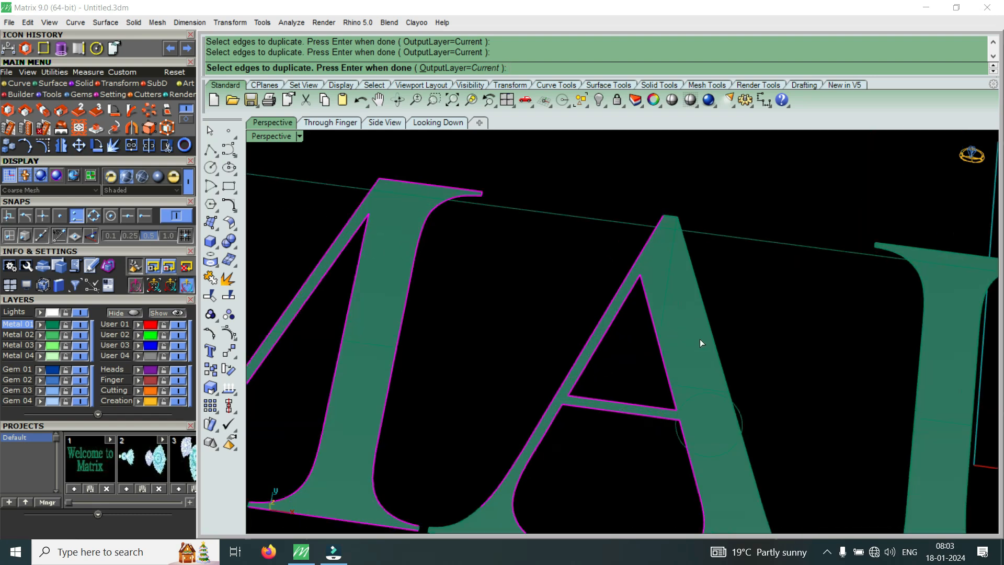
scroll(706, 314, down, 3)
scroll(654, 268, up, 4)
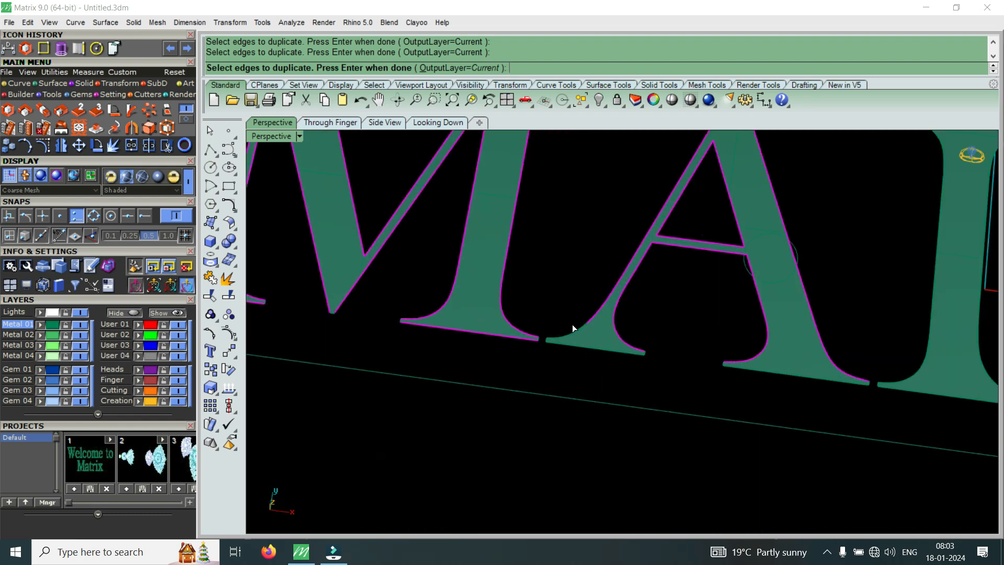
click(578, 347)
scroll(586, 366, down, 3)
scroll(730, 380, up, 3)
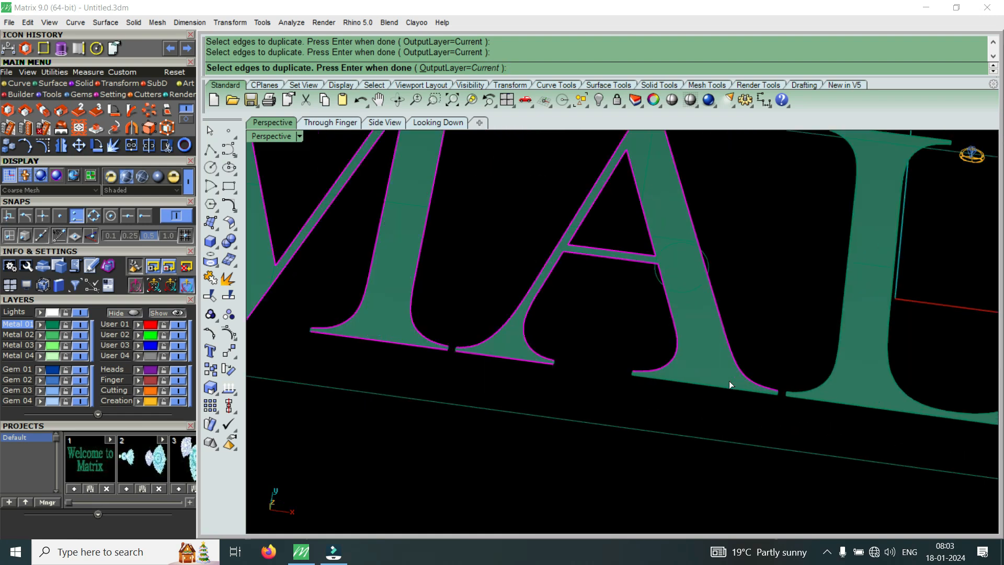
scroll(727, 387, down, 3)
Try to add all the outline edges of the L to the edge duplication
scroll(680, 360, up, 3)
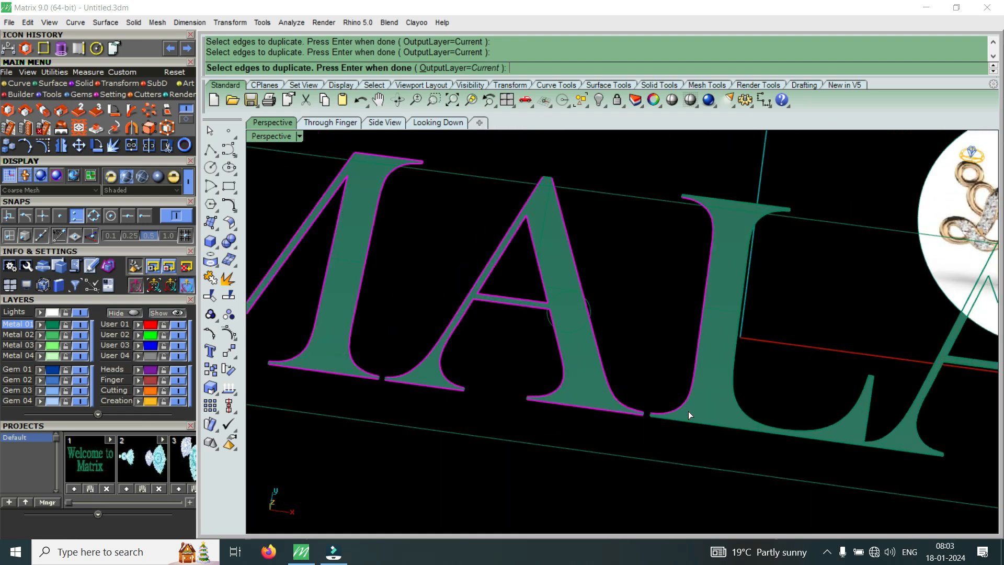
scroll(715, 412, down, 3)
scroll(718, 296, up, 3)
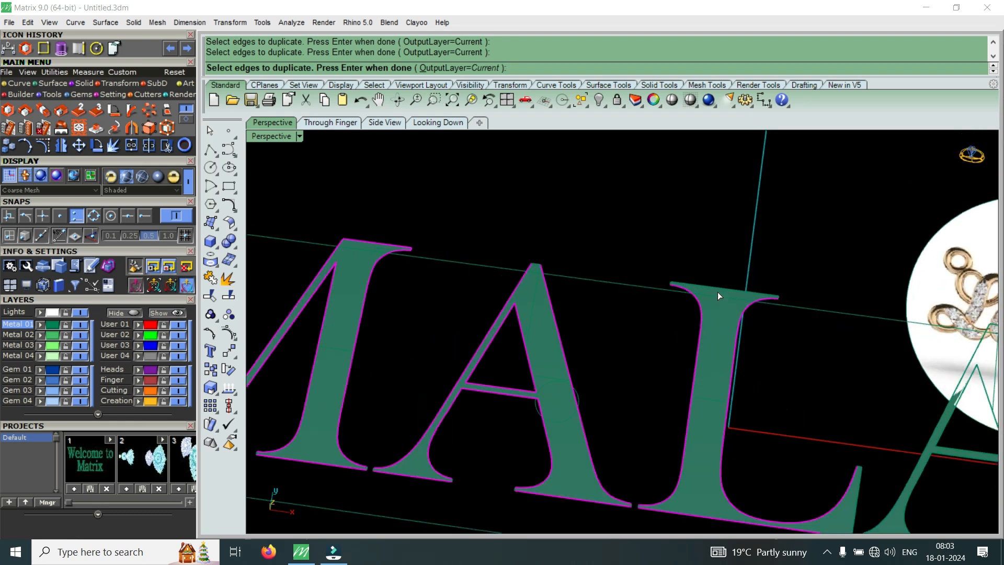
scroll(736, 343, down, 3)
scroll(683, 379, up, 3)
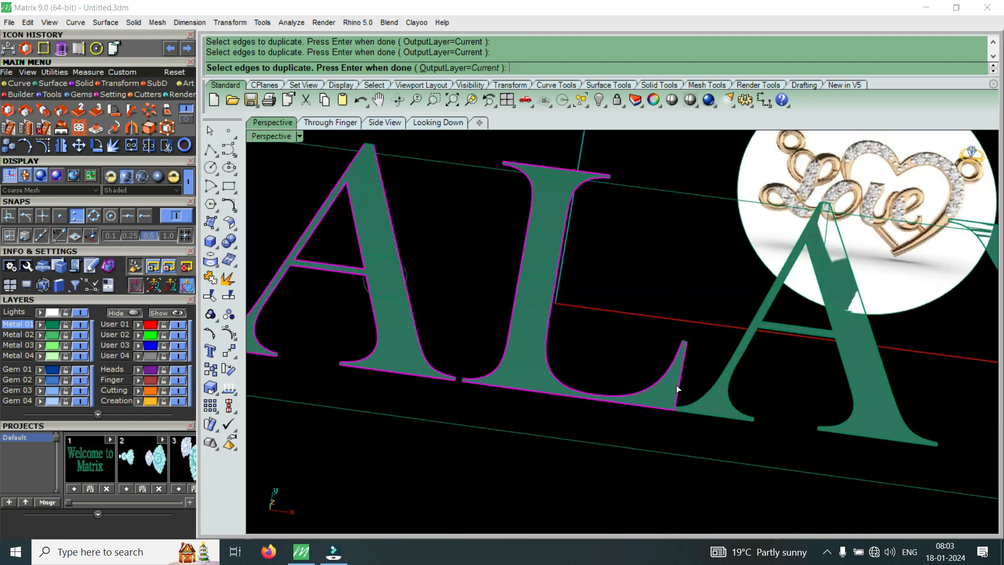
Examine the picked letter outlines and the first A's strokes against the stone circle, and leave the edge duplication
scroll(676, 385, down, 3)
mouse_move(609, 358)
right_down()
mouse_move(626, 279)
mouse_move(620, 359)
right_up()
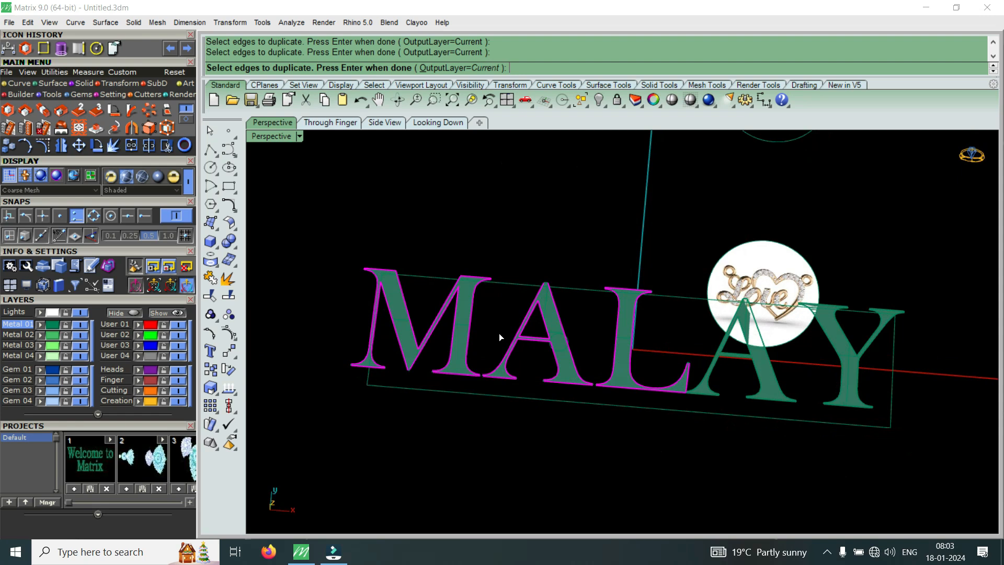
right_drag(527, 328, 542, 317)
scroll(542, 316, up, 2)
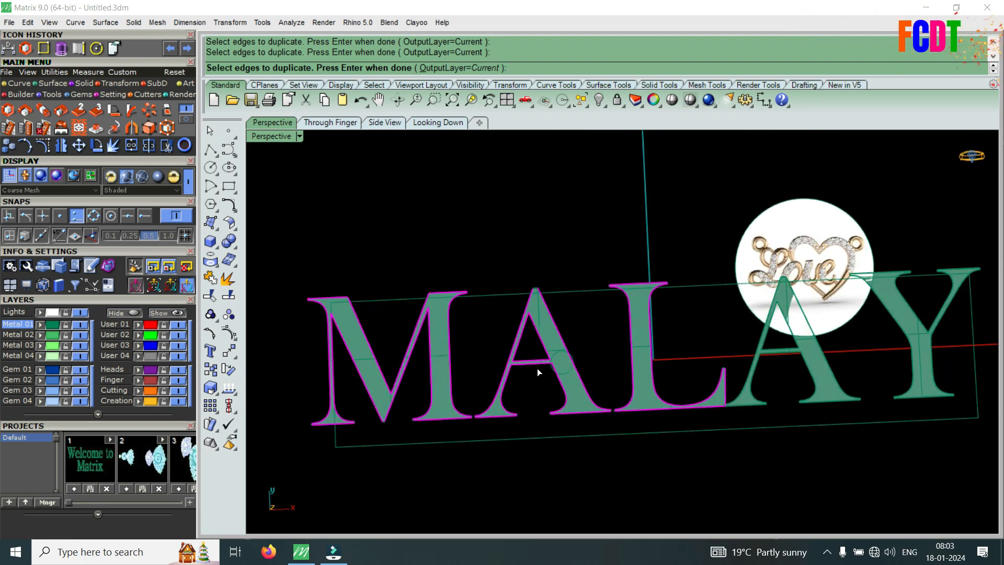
scroll(519, 345, up, 5)
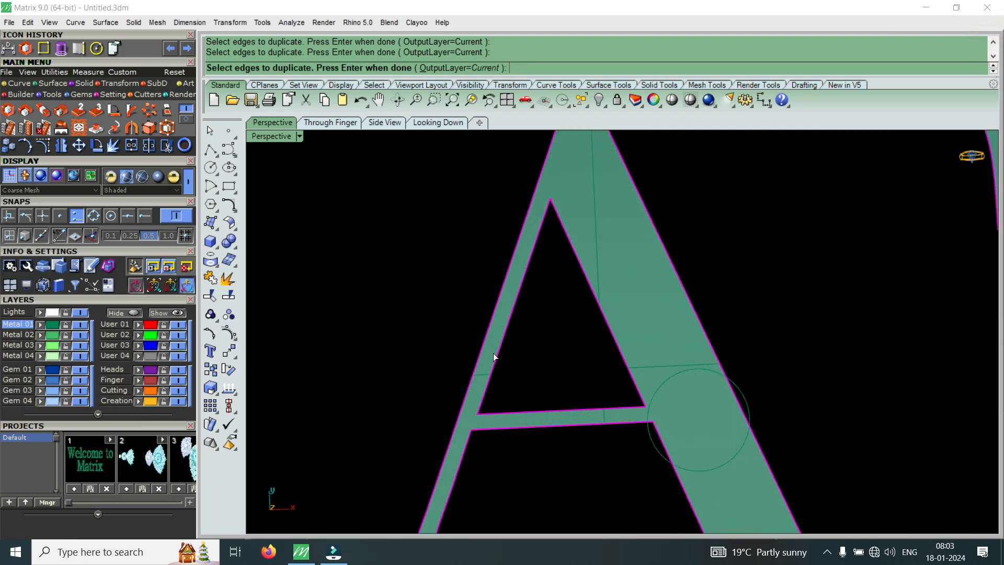
scroll(500, 360, down, 3)
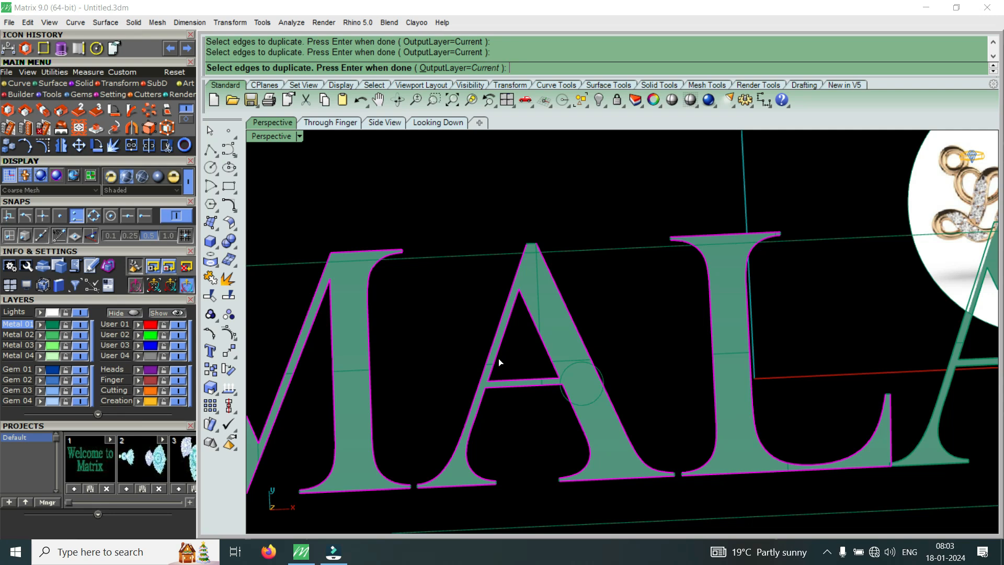
scroll(486, 380, up, 4)
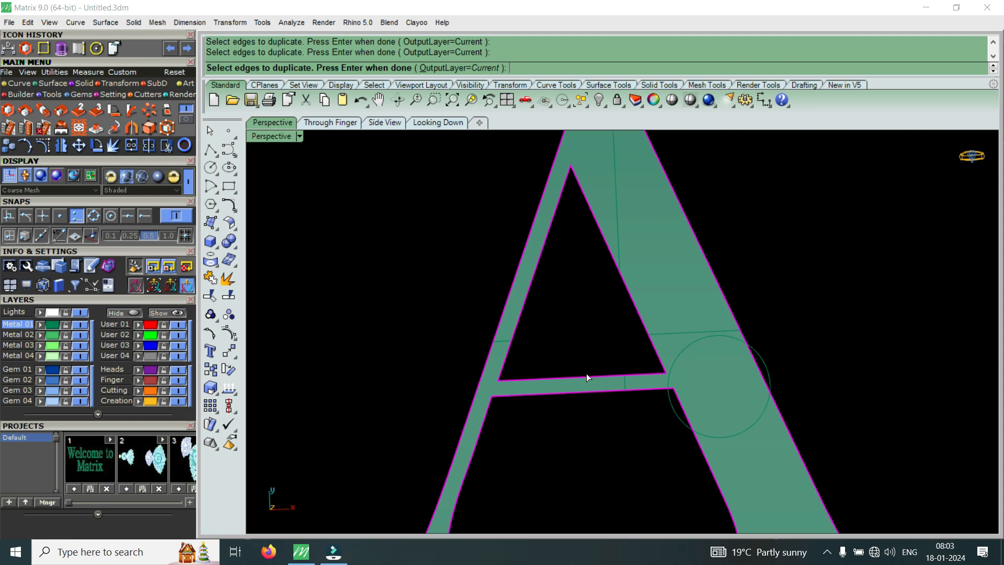
scroll(585, 373, down, 3)
scroll(613, 330, up, 2)
key(Escape)
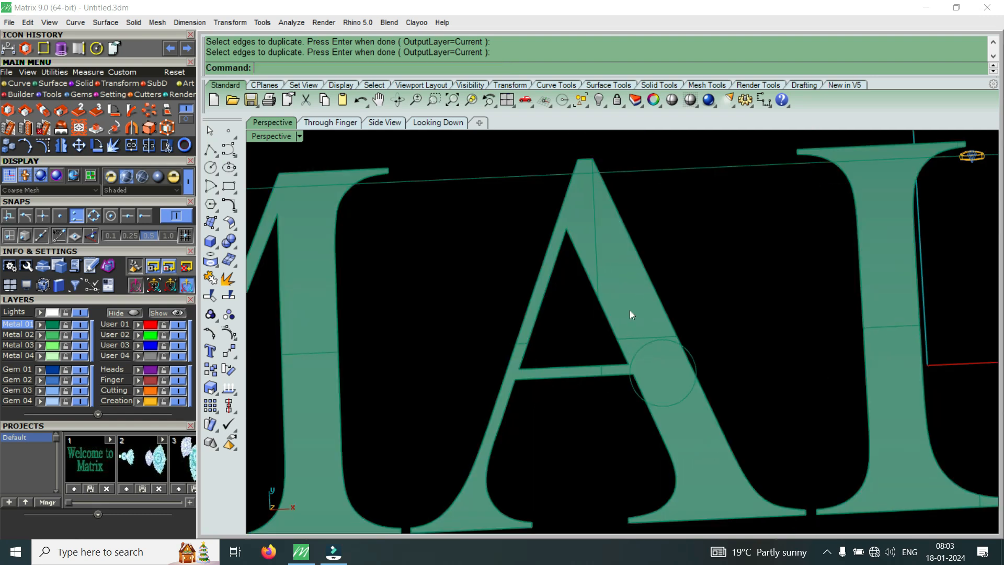
Delete the filled surface of the first A
click(630, 310)
key(Delete)
scroll(630, 310, down, 6)
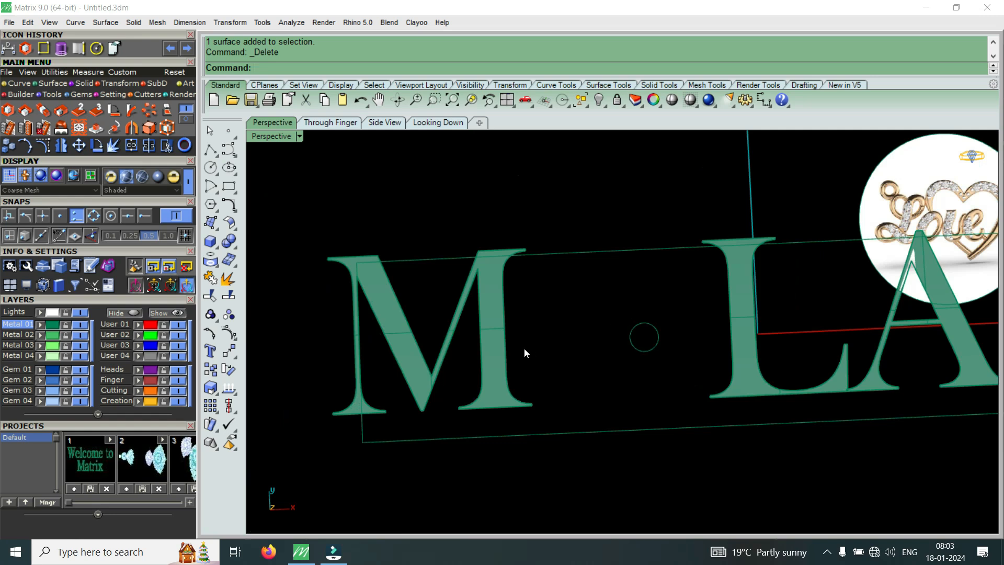
Start duplicating the M's edges with DupEdge, picking the thick stem, its serifs and the thin diagonal stroke
scroll(488, 322, up, 3)
right_click(482, 328)
click(478, 332)
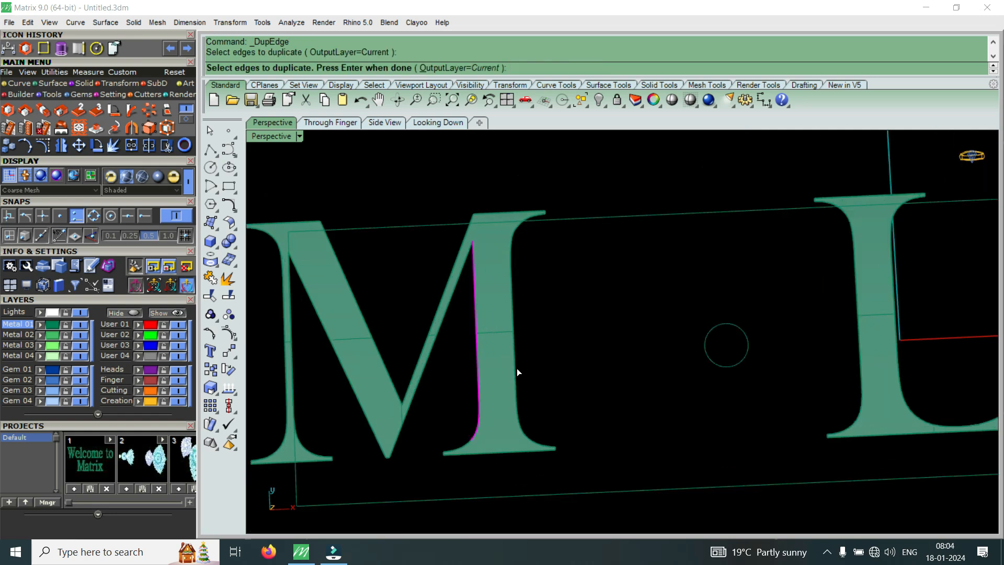
click(517, 369)
click(519, 448)
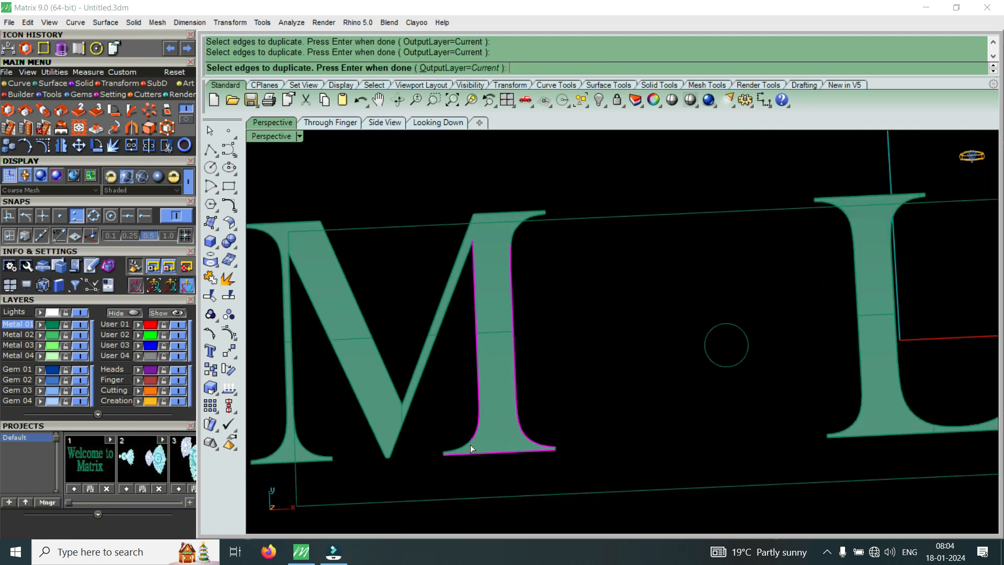
click(440, 327)
click(432, 316)
scroll(476, 227, up, 4)
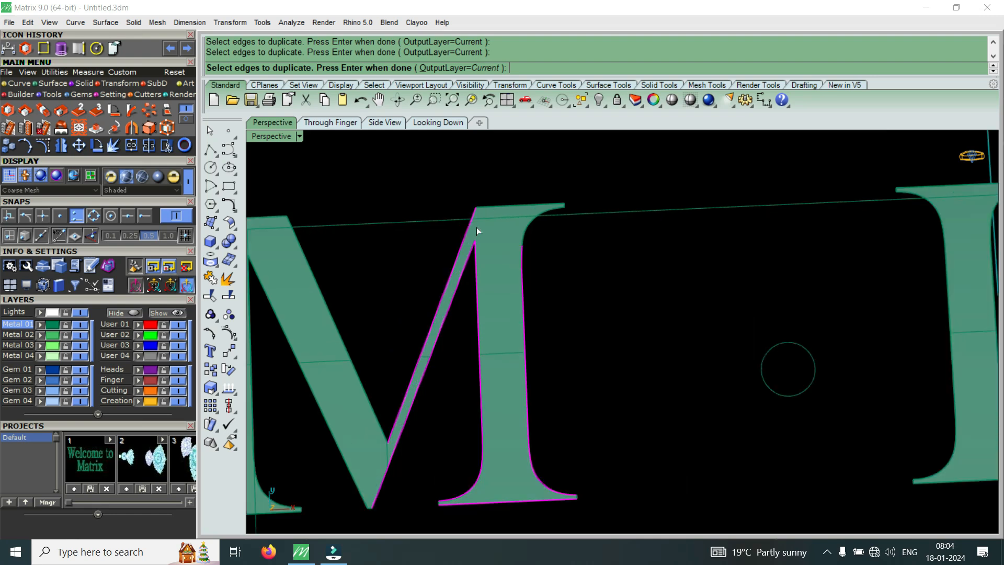
click(496, 201)
scroll(541, 233, down, 4)
scroll(543, 228, up, 3)
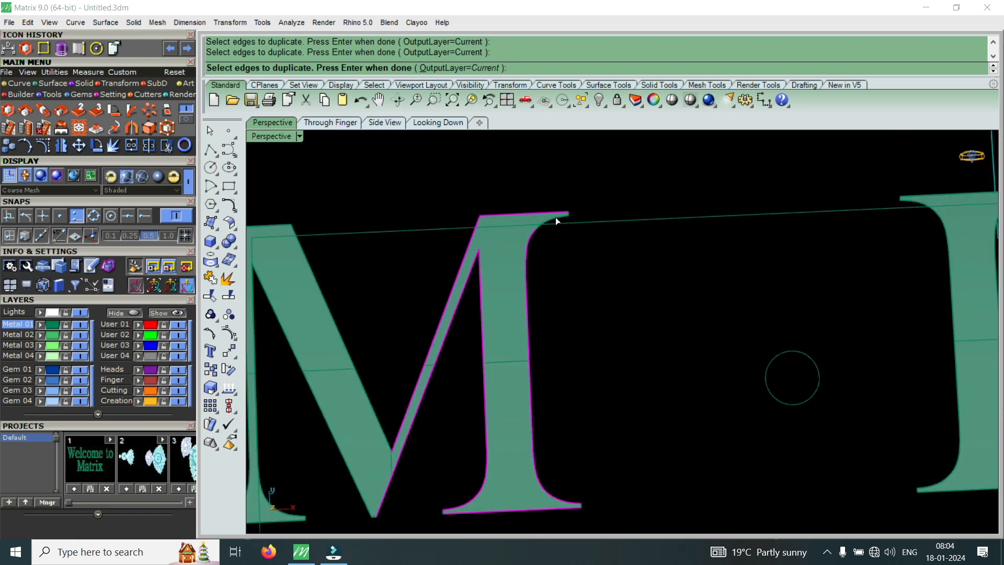
scroll(555, 218, down, 3)
Add the edges of the M's thick diagonal, thin stem and remaining serifs, and complete the edge duplication
scroll(459, 256, up, 3)
click(482, 320)
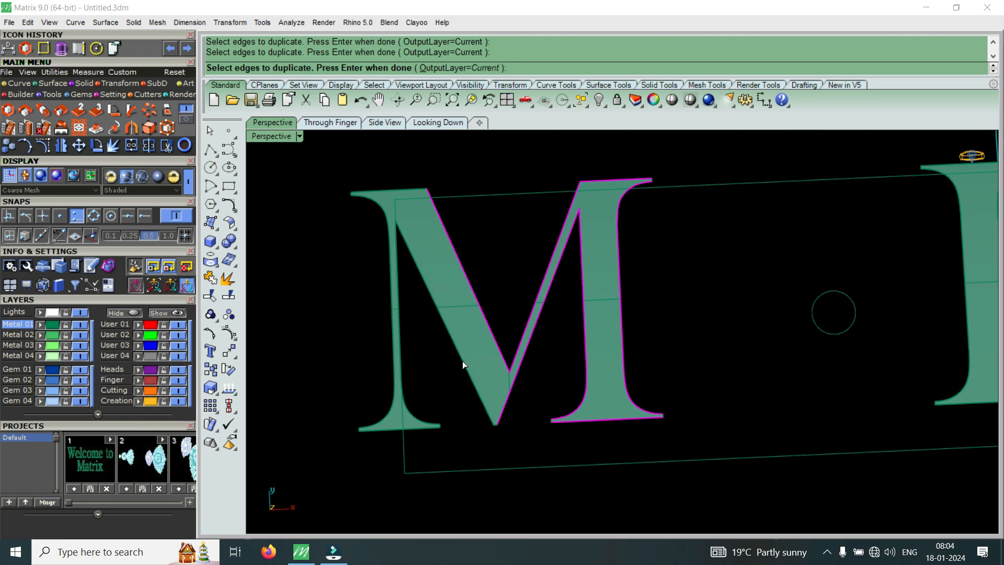
click(400, 338)
scroll(381, 210, up, 2)
click(393, 182)
scroll(383, 213, down, 2)
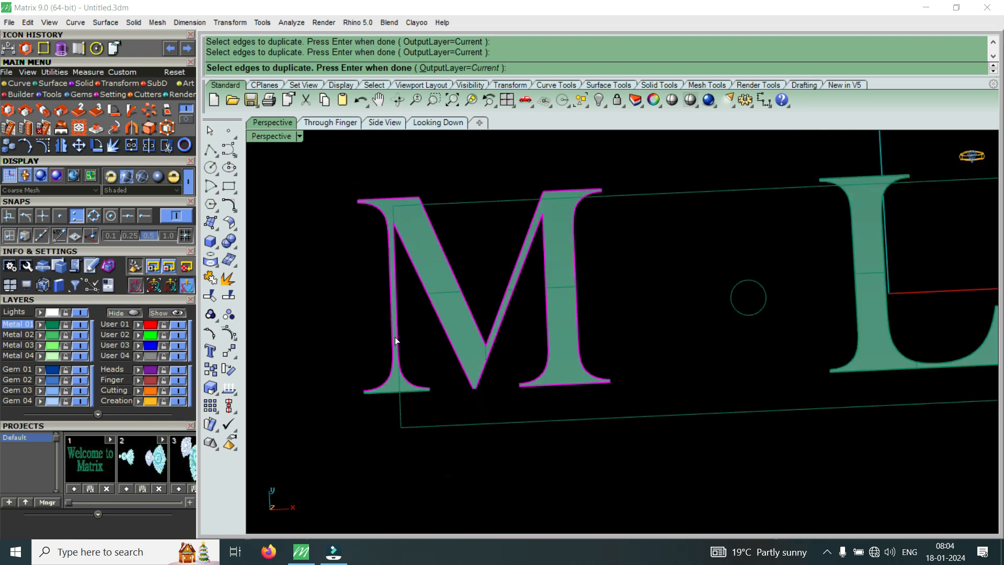
scroll(407, 439, up, 3)
click(395, 450)
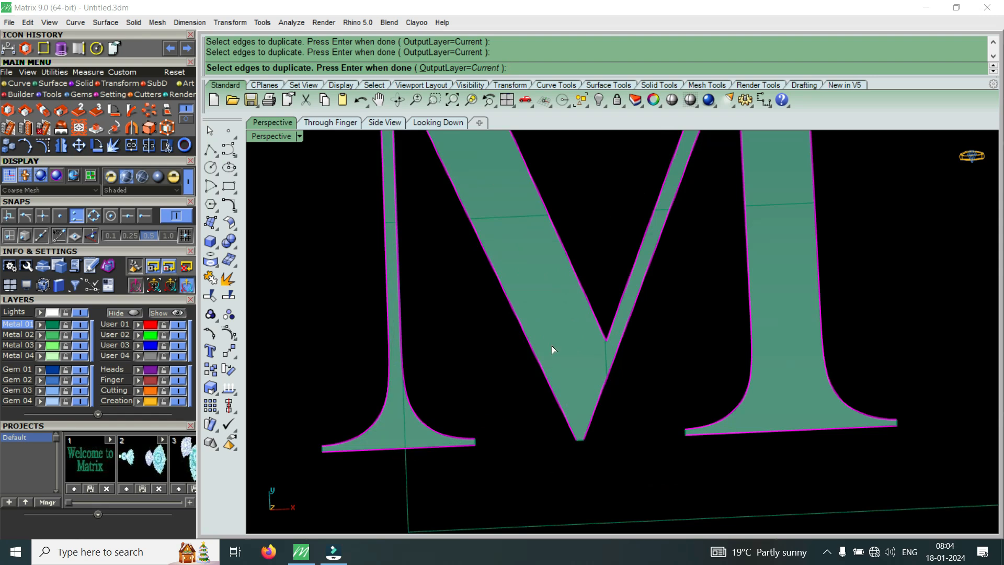
scroll(654, 408, down, 3)
scroll(639, 272, up, 2)
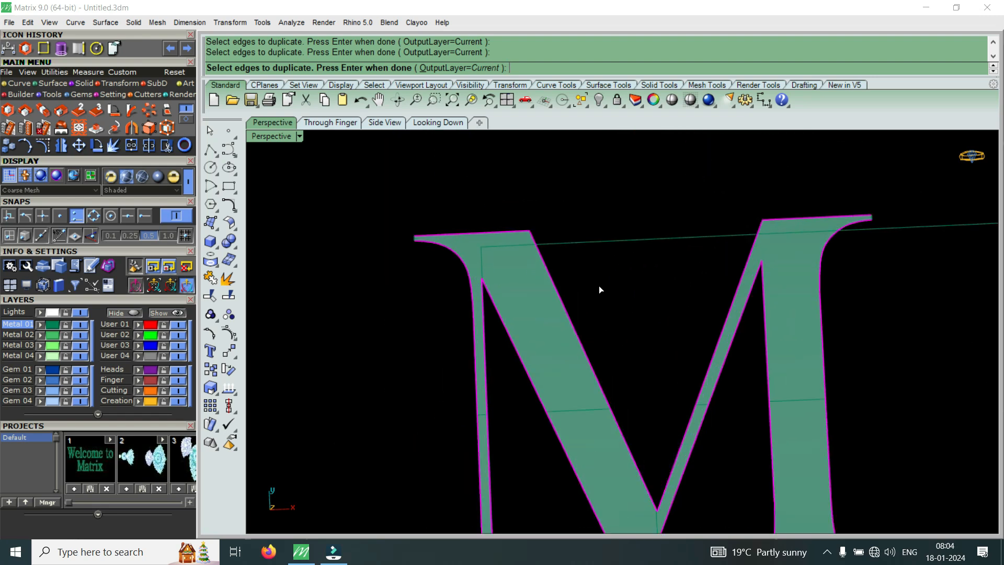
key(Return)
Delete the filled surface of the M
scroll(586, 298, down, 2)
scroll(579, 308, up, 2)
key(Escape)
click(577, 324)
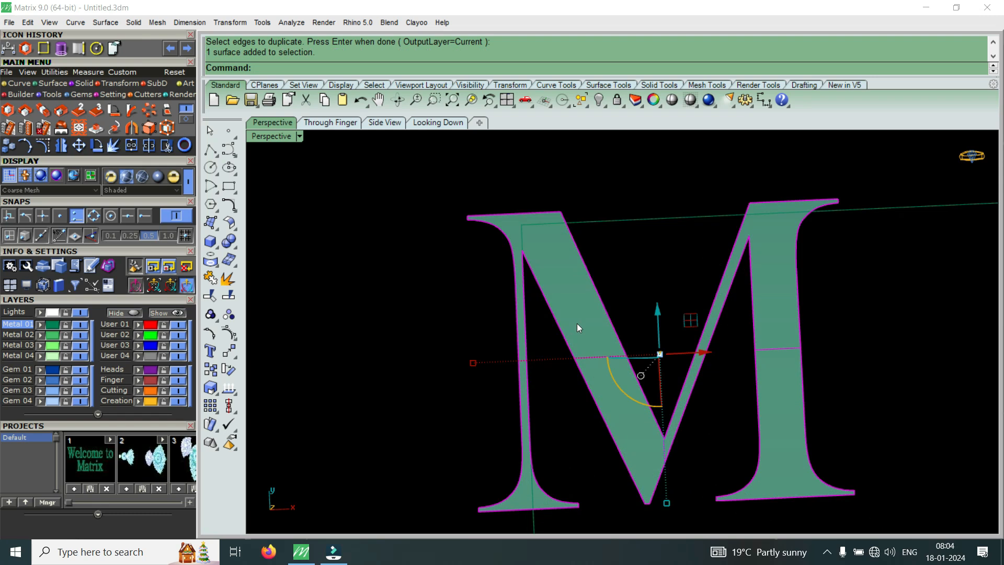
key(Delete)
In the Looking Down view, move the stone circle onto the M's thick stem, against its inner edge
double_click(267, 139)
double_click(267, 139)
scroll(751, 327, down, 7)
scroll(524, 353, up, 4)
scroll(641, 346, up, 1)
click(878, 379)
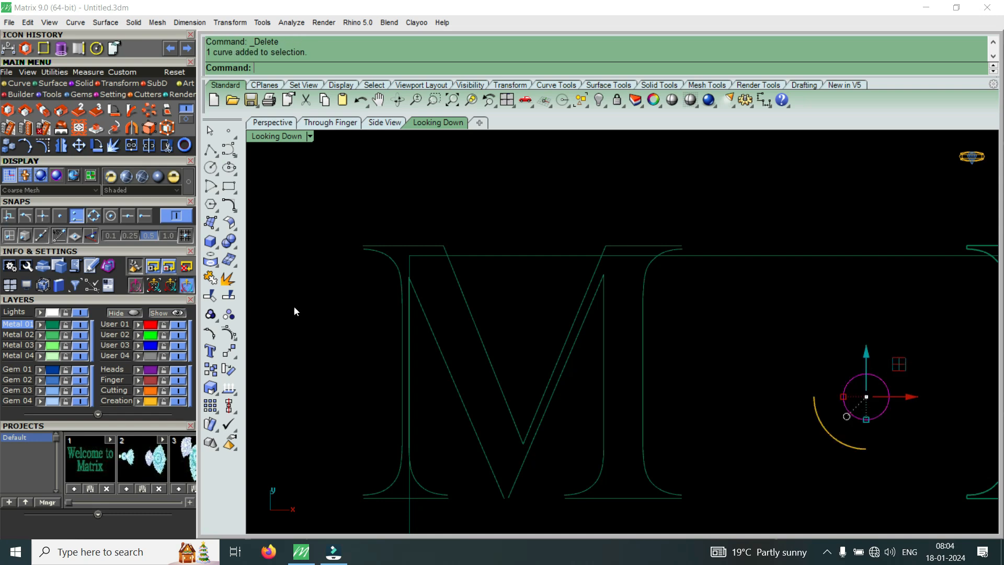
click(78, 146)
click(863, 416)
scroll(628, 390, up, 2)
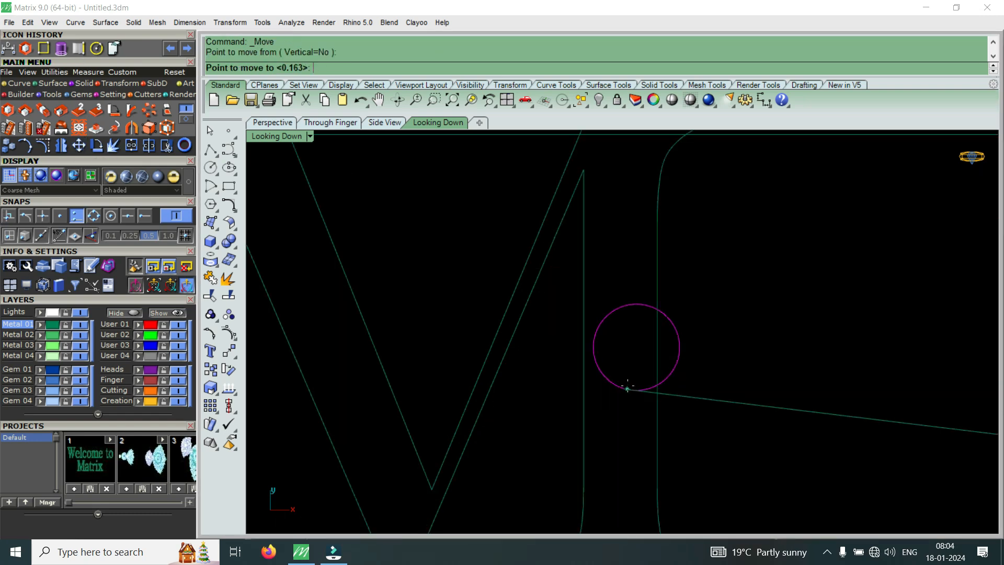
scroll(612, 405, down, 3)
click(613, 403)
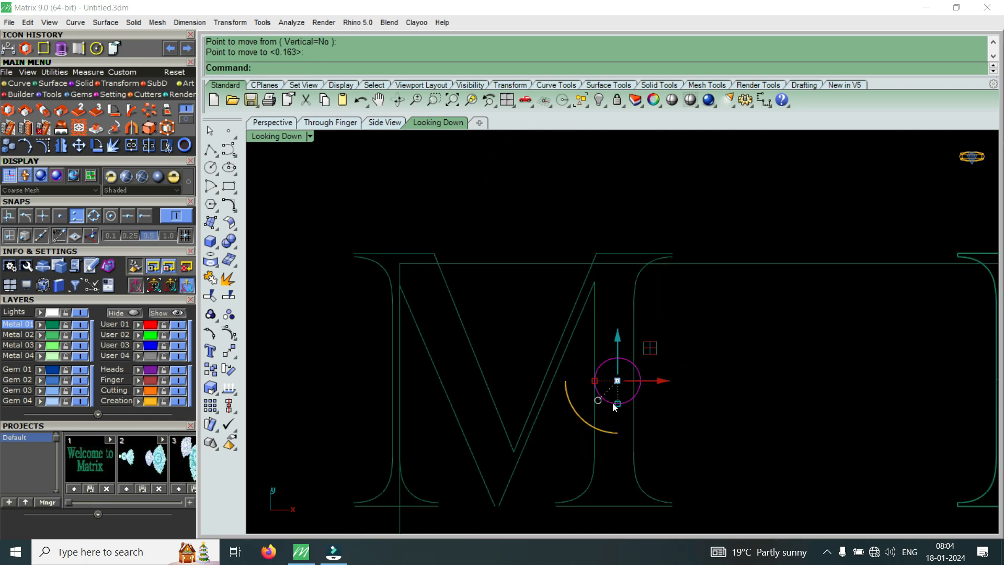
click(644, 331)
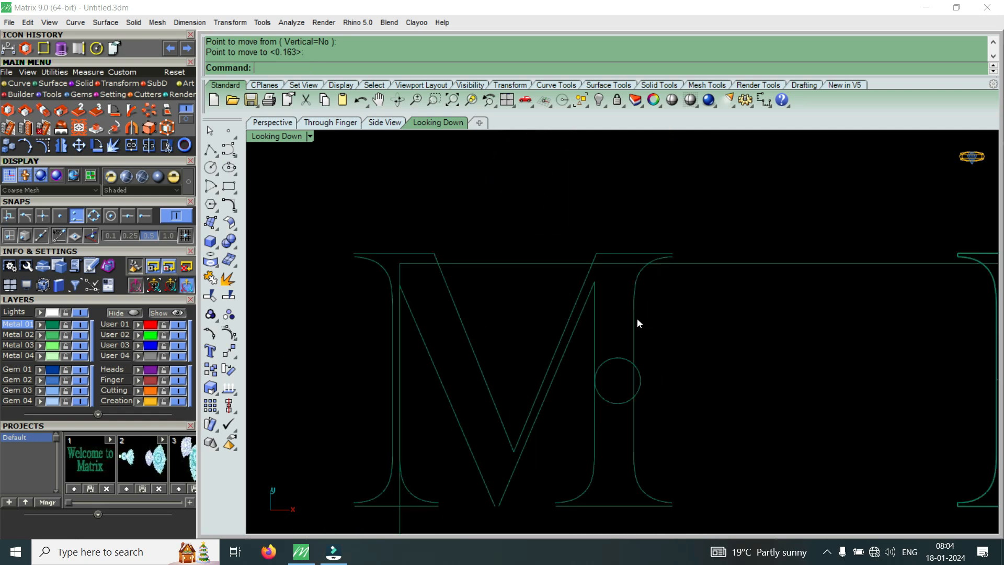
Turn on the control points of the M's thick stem outer edge and shift them outward until the edge meets the stone circle
click(636, 319)
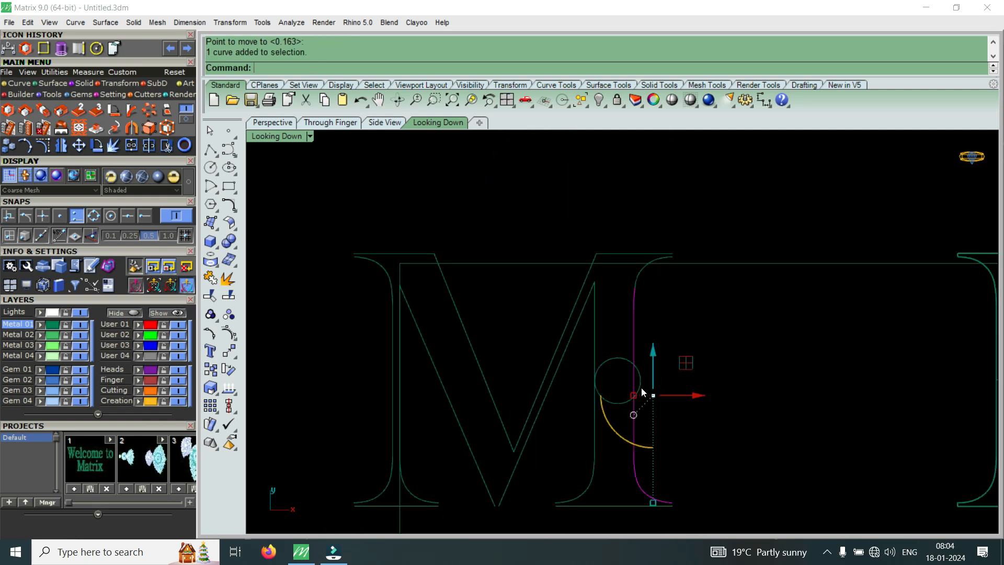
shift+click(637, 283)
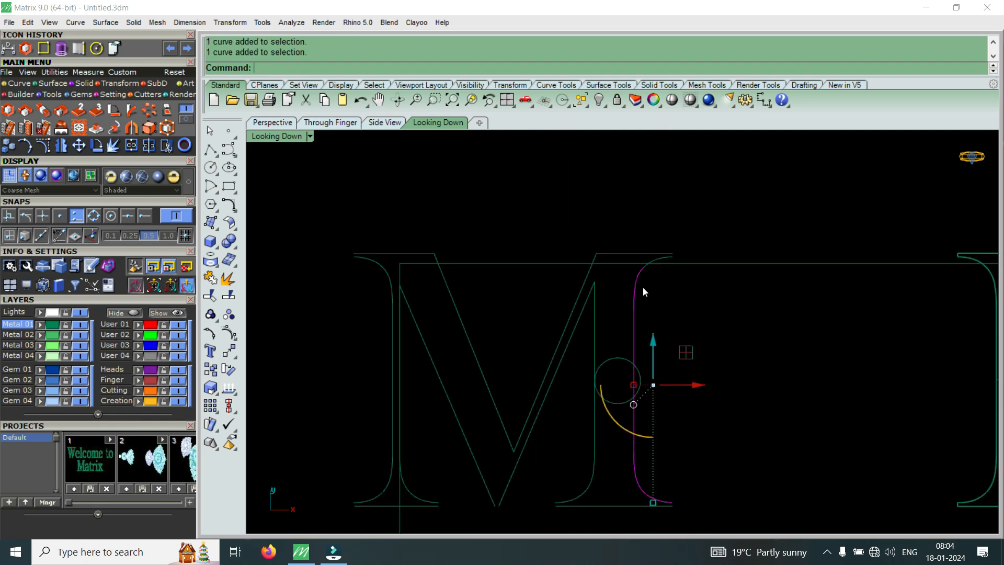
click(182, 219)
scroll(626, 284, up, 2)
drag(644, 291, 686, 463)
scroll(674, 478, down, 2)
right_drag(663, 494, 645, 403)
scroll(643, 400, up, 2)
drag(602, 388, 671, 504)
scroll(665, 334, up, 2)
drag(681, 324, 692, 324)
scroll(626, 355, down, 3)
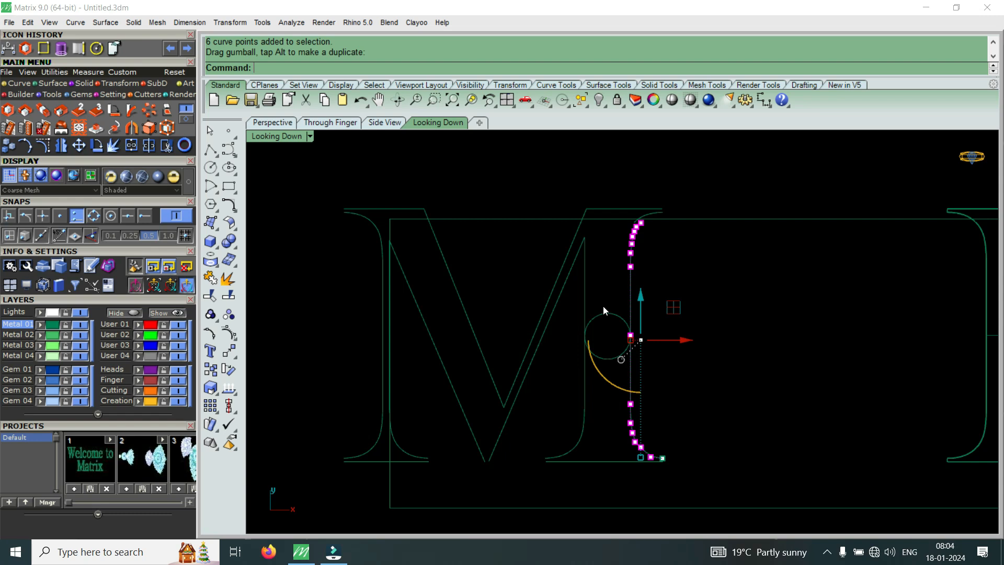
Move the lower edge of the M's thin diagonal slightly toward the thick stem to widen the stroke
scroll(564, 313, up, 2)
click(550, 310)
scroll(549, 319, down, 1)
scroll(549, 319, down, 2)
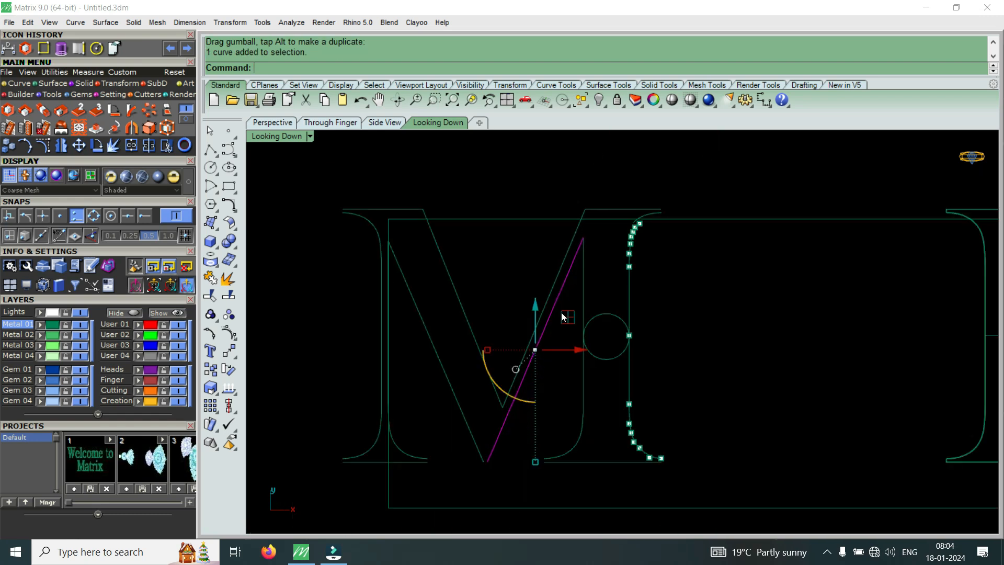
scroll(555, 308, up, 4)
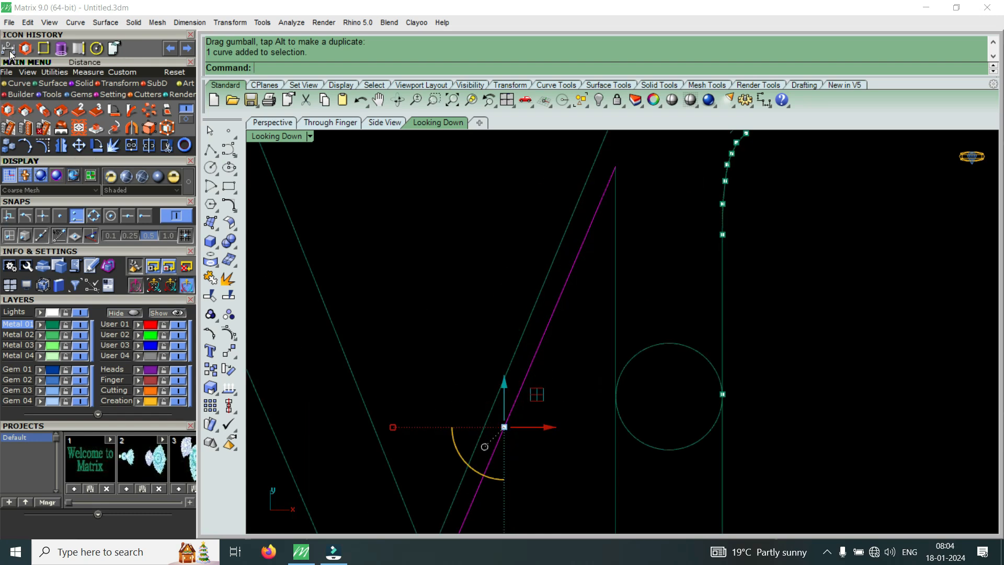
click(44, 146)
scroll(561, 313, down, 3)
key(Escape)
click(528, 379)
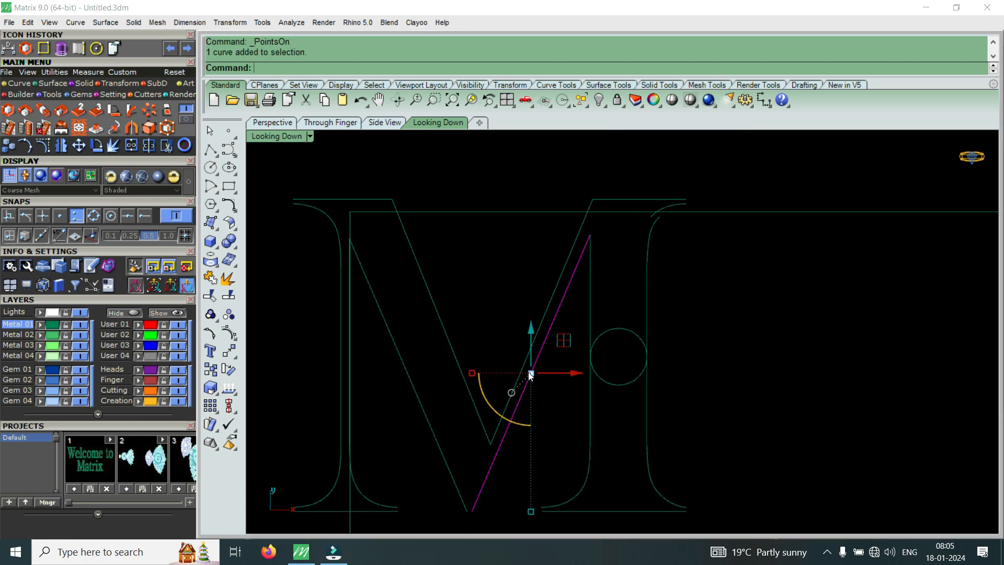
click(79, 145)
scroll(544, 368, up, 2)
click(563, 370)
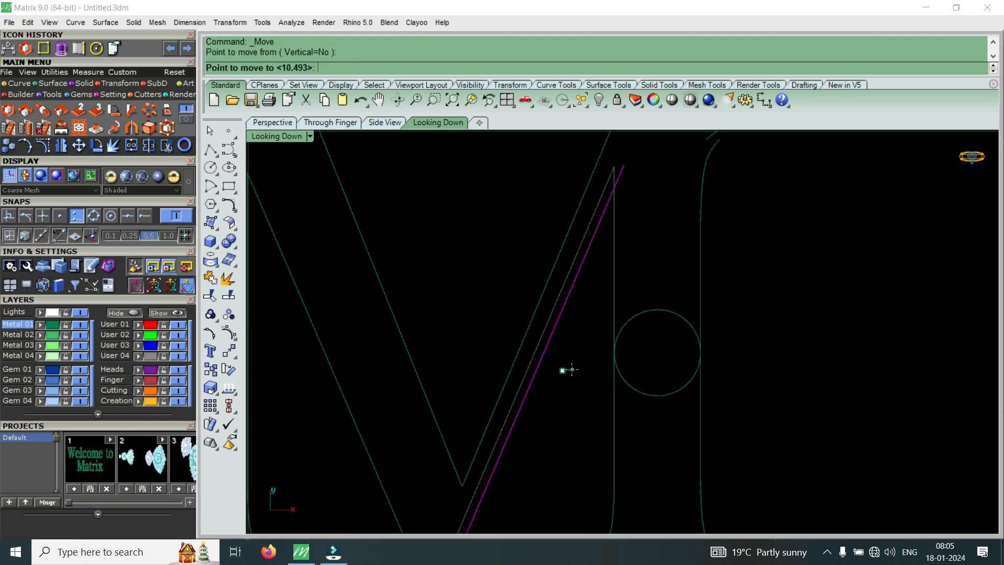
click(574, 371)
scroll(541, 283, down, 4)
scroll(542, 284, up, 4)
scroll(576, 319, up, 3)
key(Return)
click(582, 326)
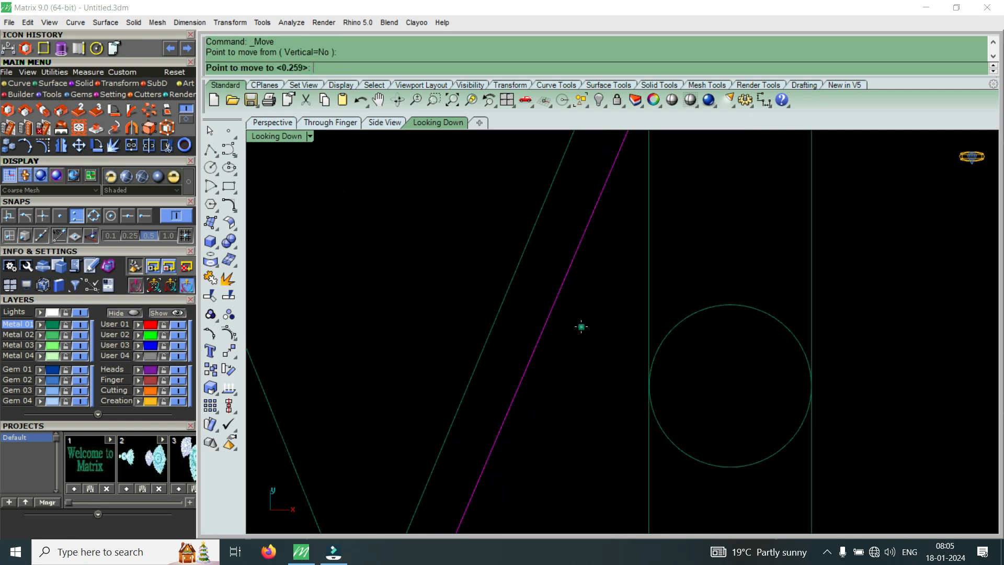
click(584, 327)
scroll(580, 327, down, 5)
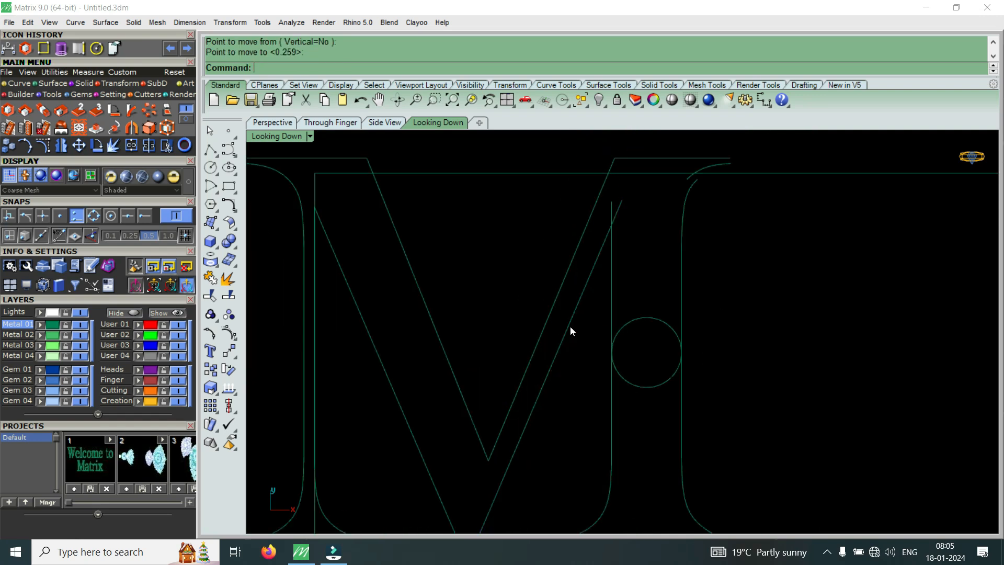
Measure the distance across the M's widened thin diagonal stroke
scroll(569, 325, up, 5)
click(9, 49)
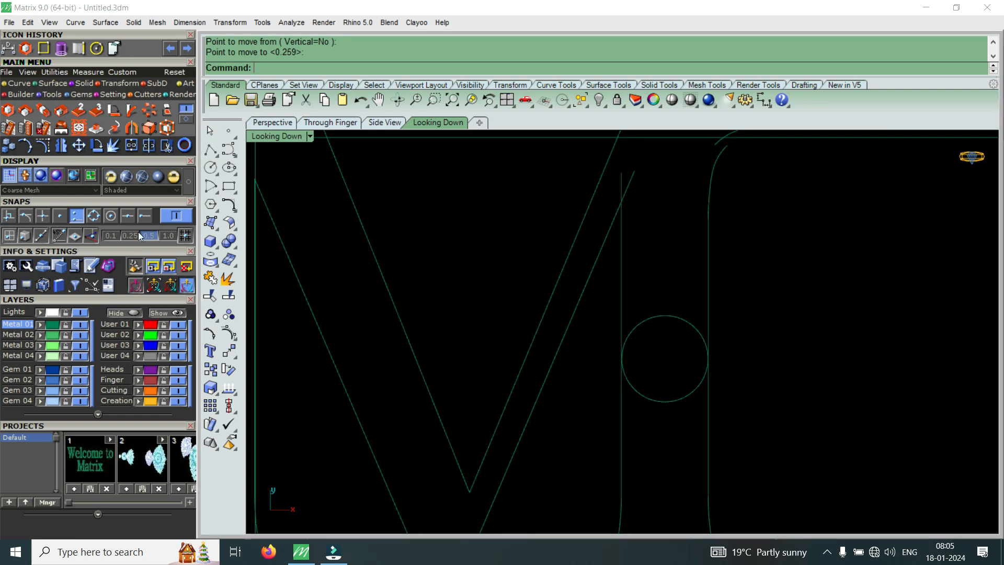
scroll(541, 328, up, 2)
click(535, 337)
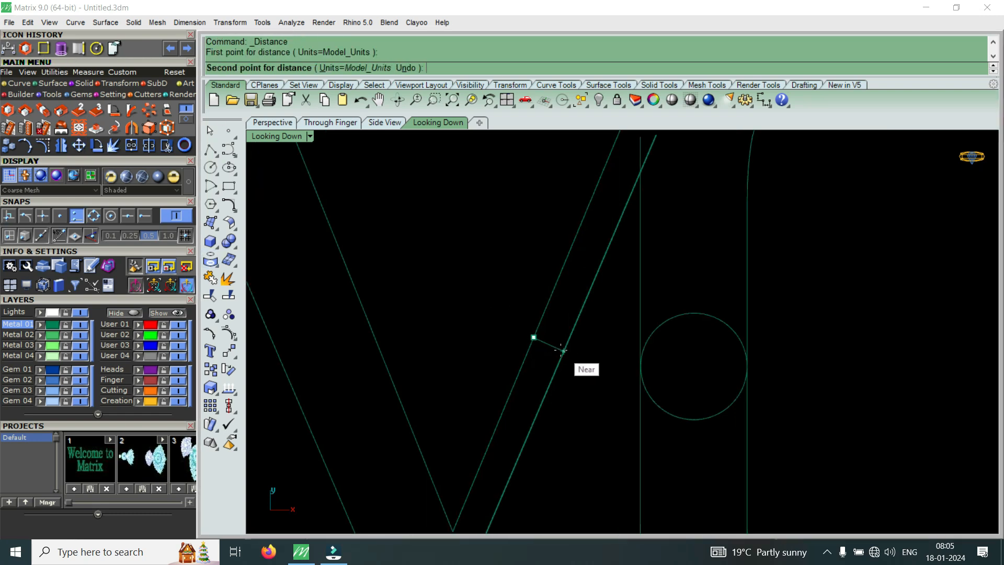
click(560, 350)
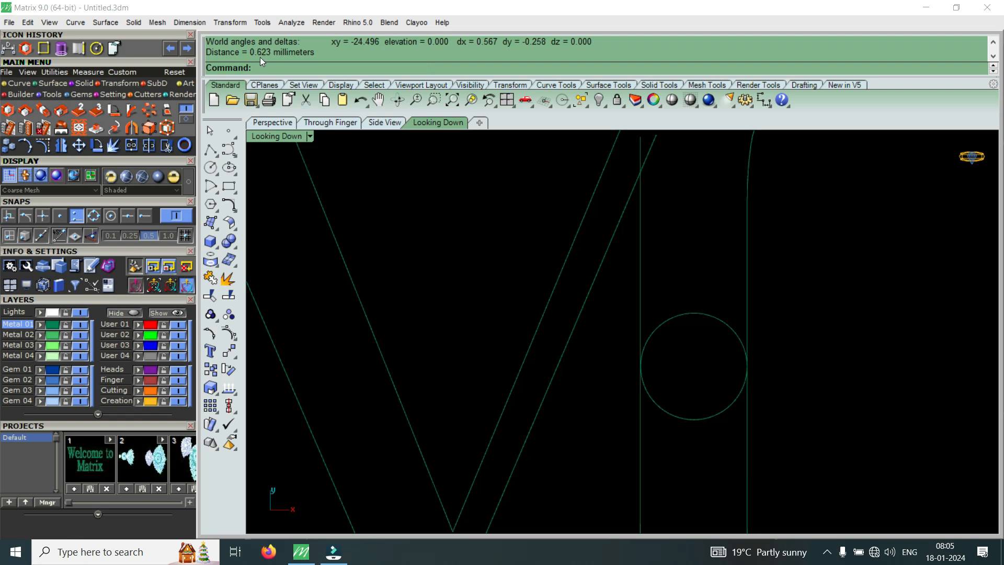
Compare the stroke widths of the M and its neighbouring letters with the stone-set lettering in the Love reference image
scroll(575, 335, down, 4)
scroll(576, 328, down, 4)
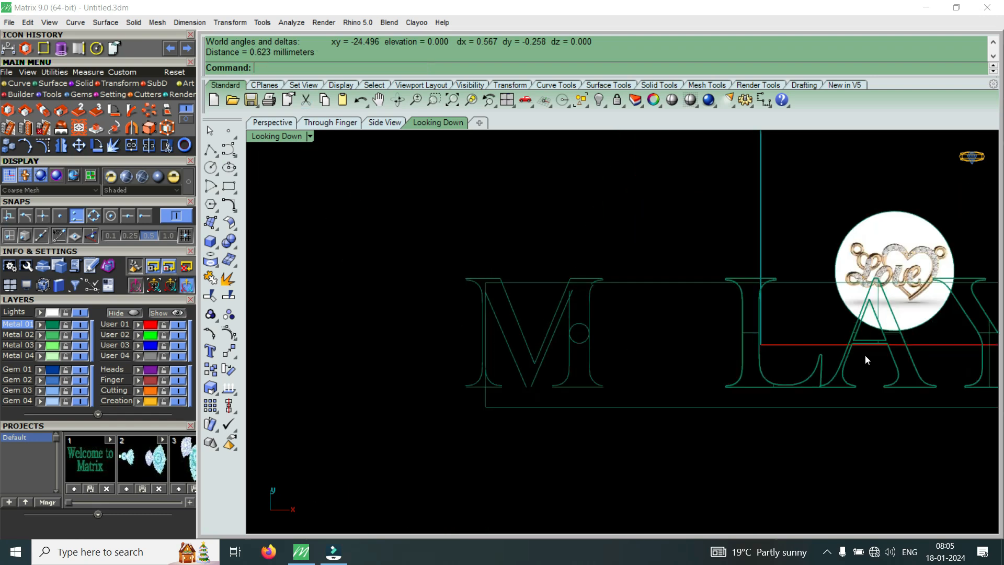
scroll(824, 283, up, 6)
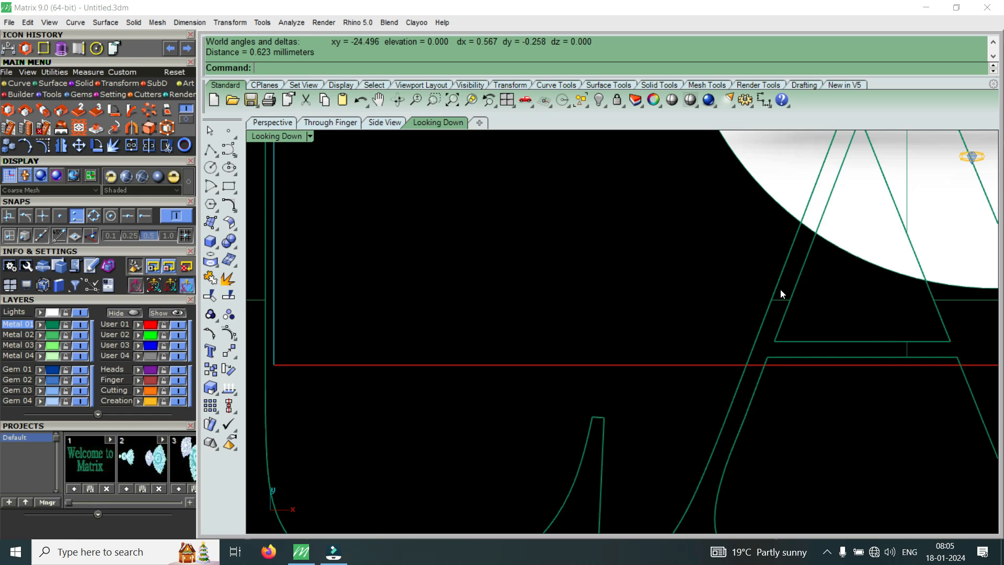
scroll(746, 348, down, 5)
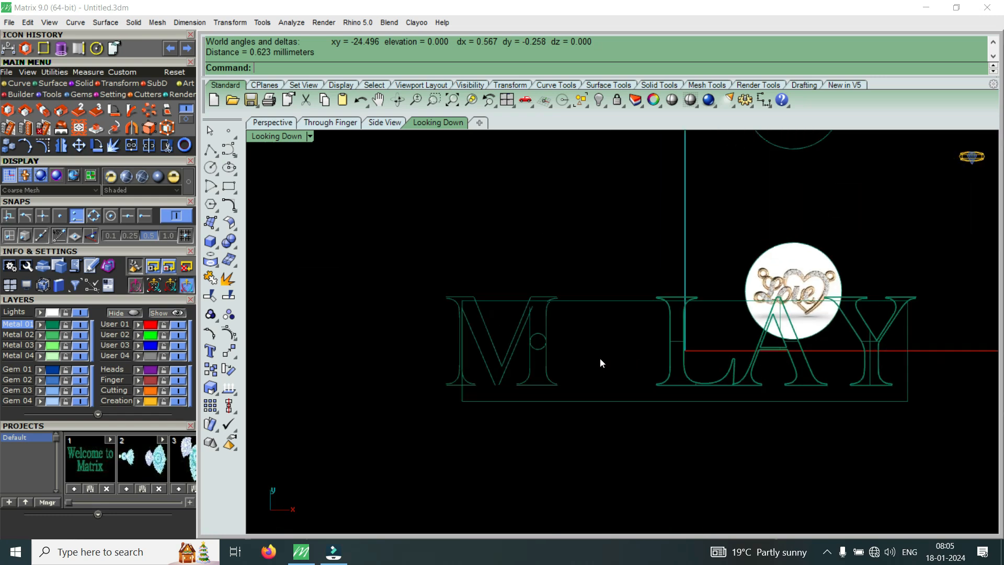
scroll(547, 325, up, 5)
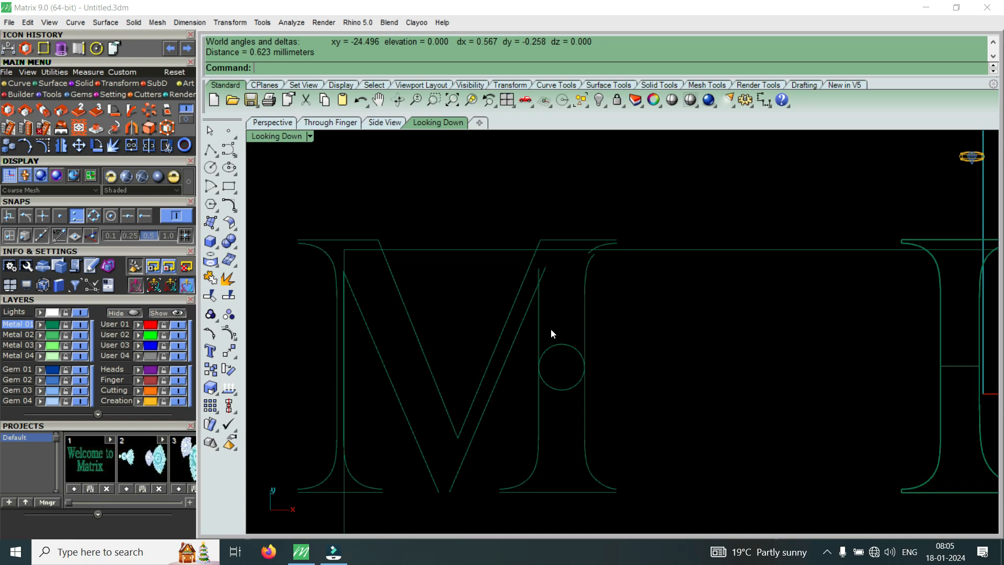
scroll(538, 281, down, 5)
scroll(629, 275, up, 3)
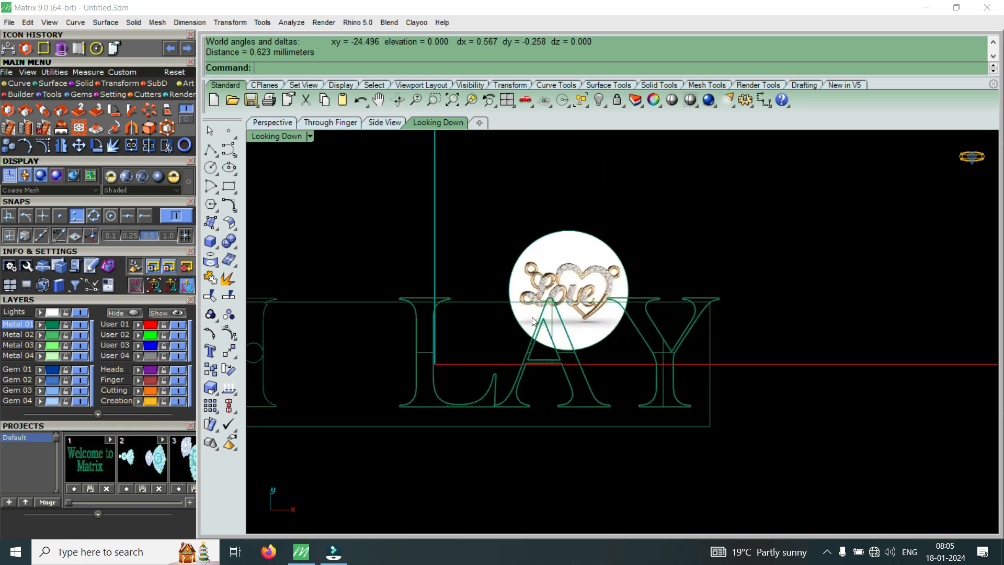
scroll(532, 317, up, 5)
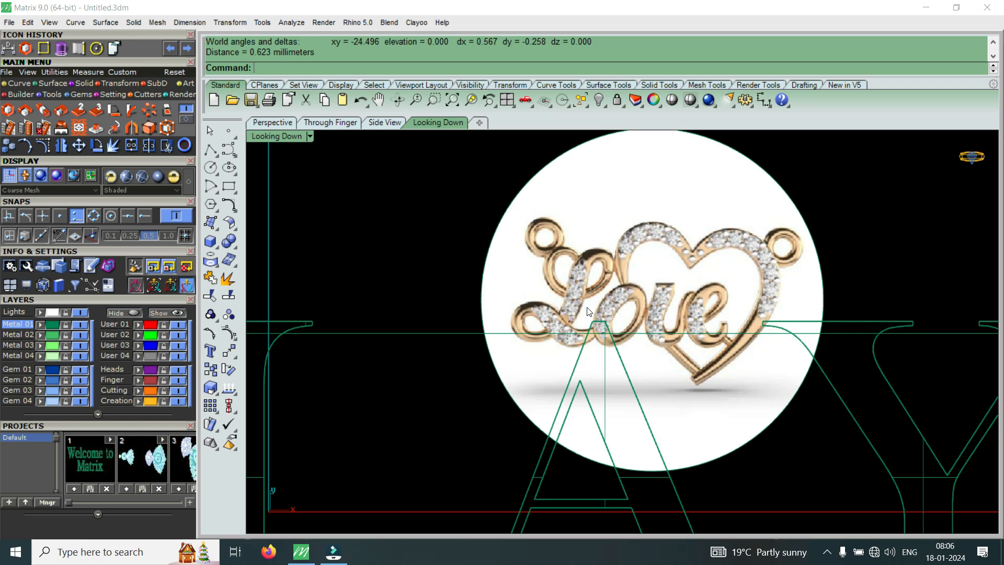
scroll(617, 287, down, 5)
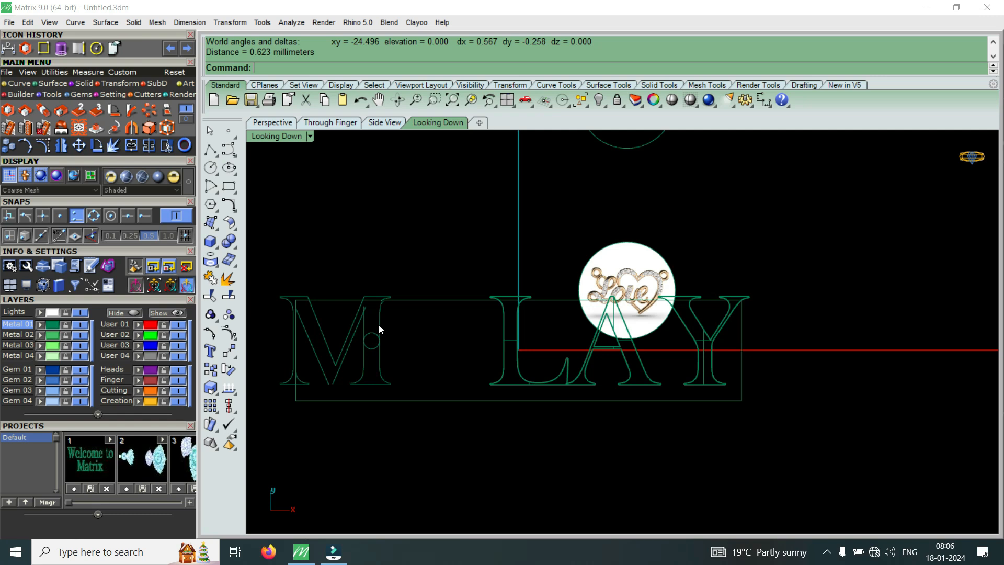
scroll(688, 335, up, 4)
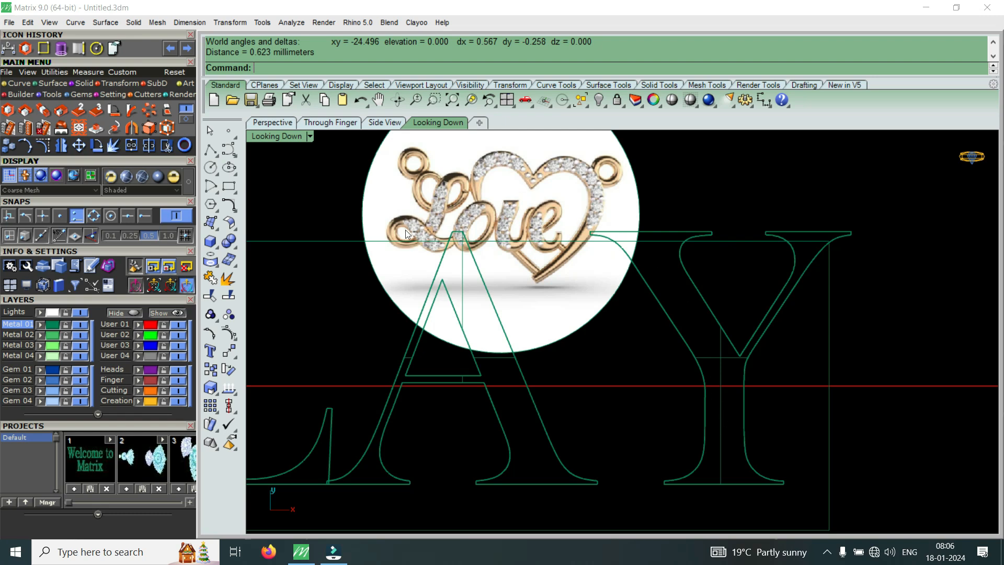
scroll(444, 191, up, 4)
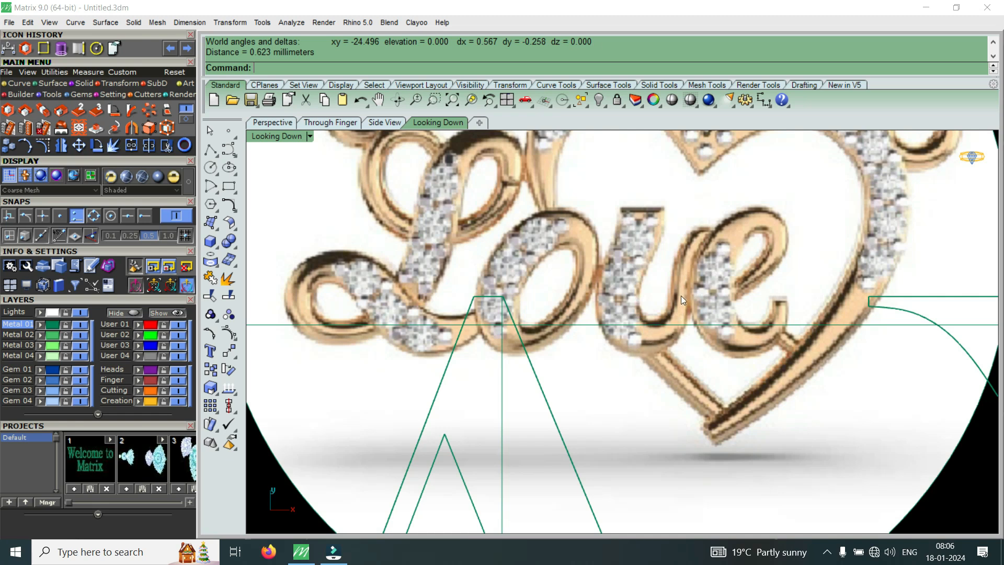
scroll(686, 293, down, 17)
scroll(601, 355, down, 6)
scroll(443, 355, up, 10)
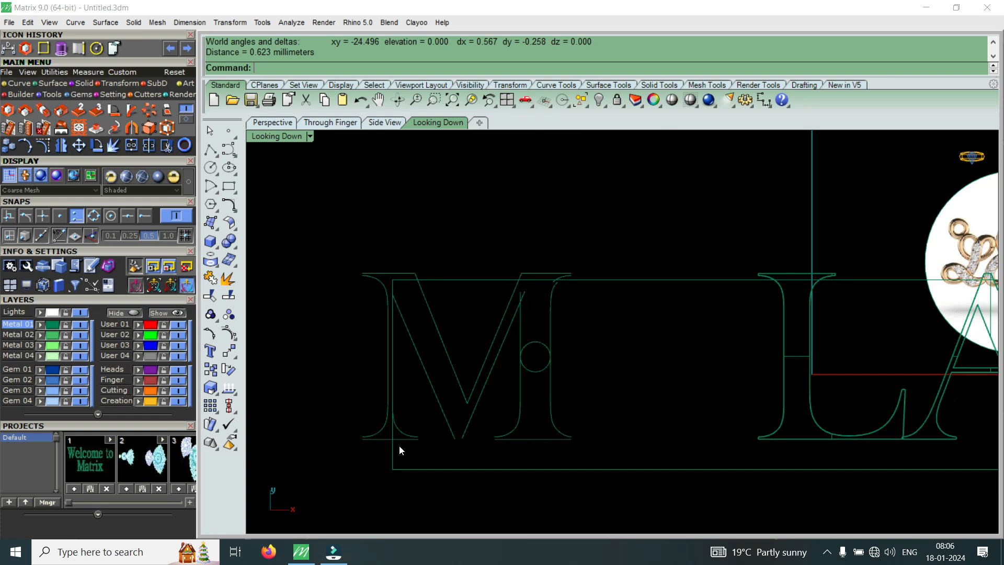
scroll(549, 379, down, 5)
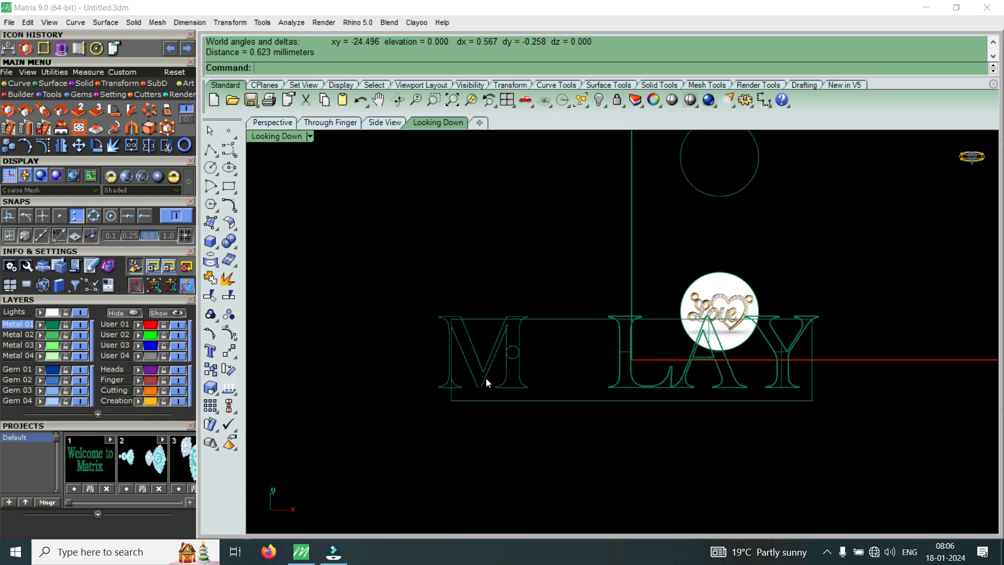
Delete the sample name lettering, its frame rectangle and the small stone circle, keeping the Love reference image
double_click(286, 141)
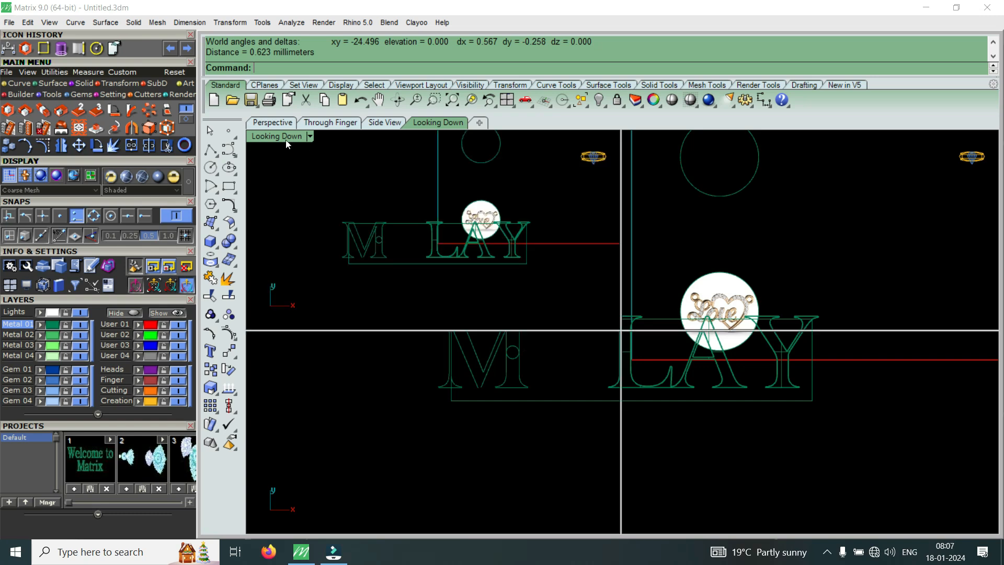
double_click(286, 141)
scroll(494, 308, down, 2)
drag(435, 275, 714, 402)
scroll(664, 296, up, 3)
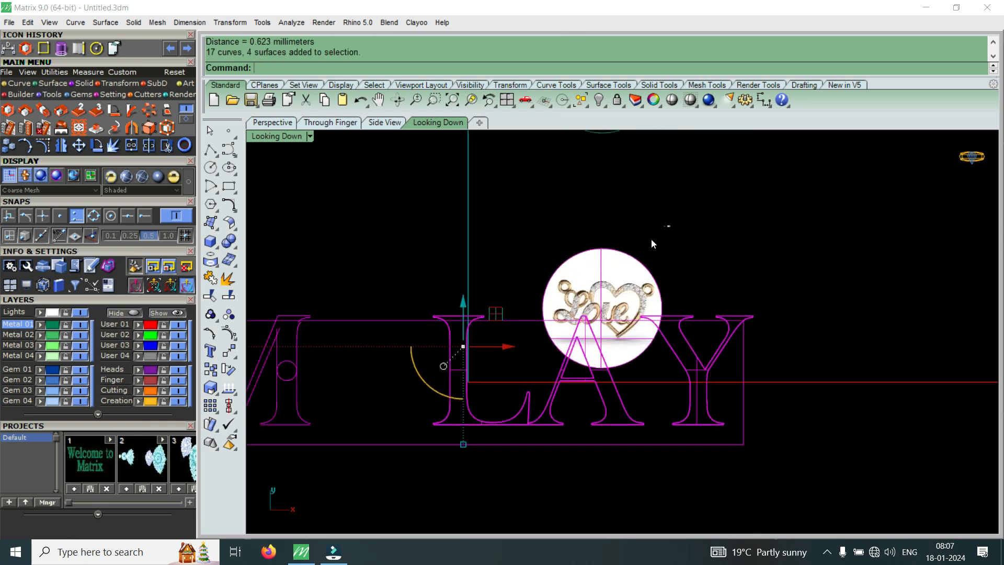
ctrl+click(609, 271)
scroll(608, 267, down, 3)
key(Delete)
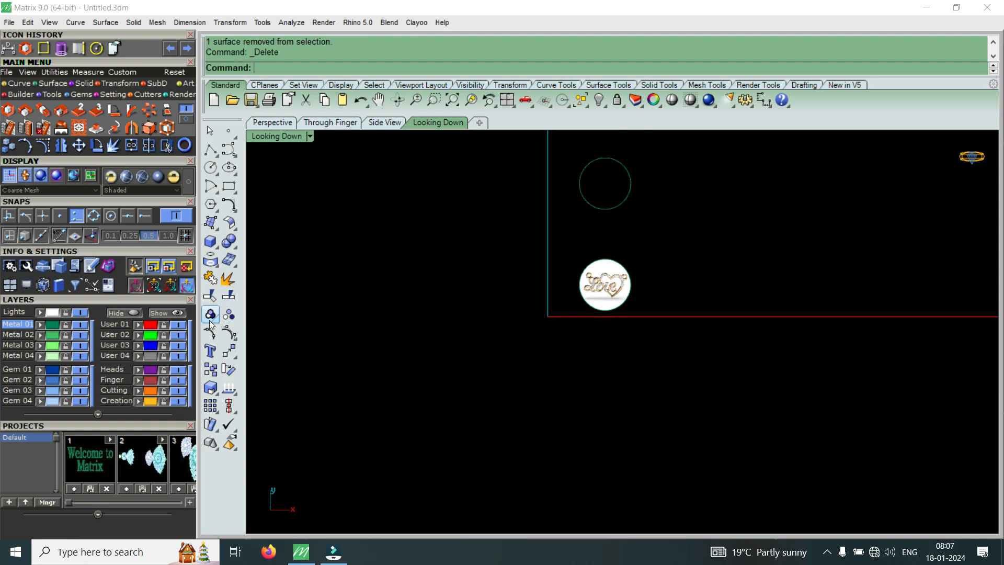
Start a new text object and replace its text with LOVE
click(210, 351)
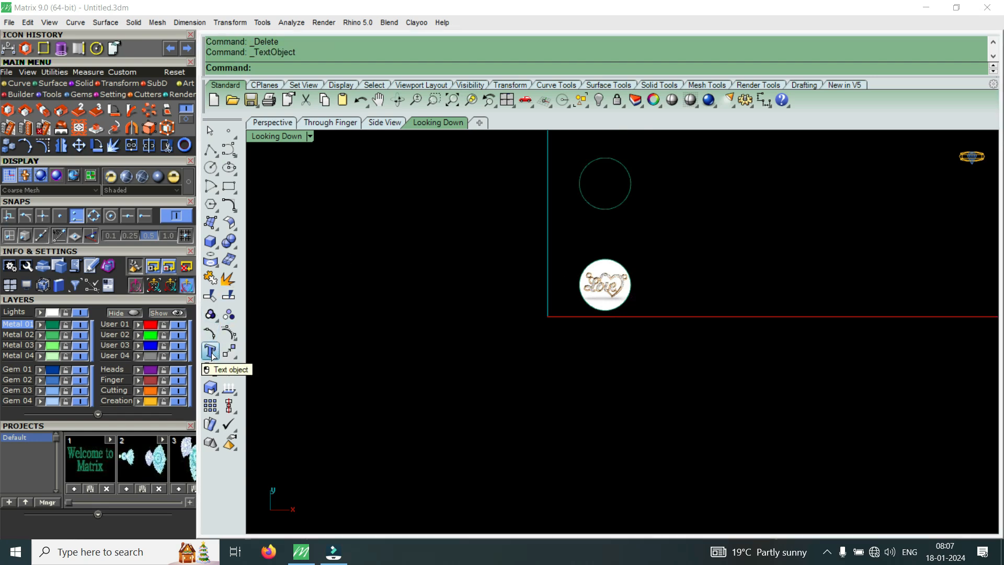
click(431, 208)
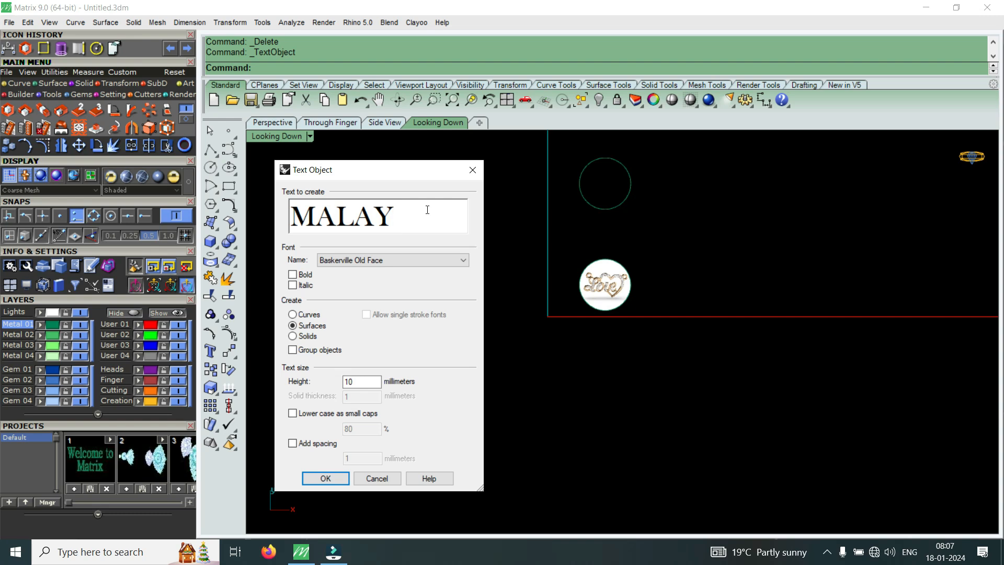
key(BackSpace)
key(BackSpace)
key(BackSpace)
key(BackSpace)
key(BackSpace)
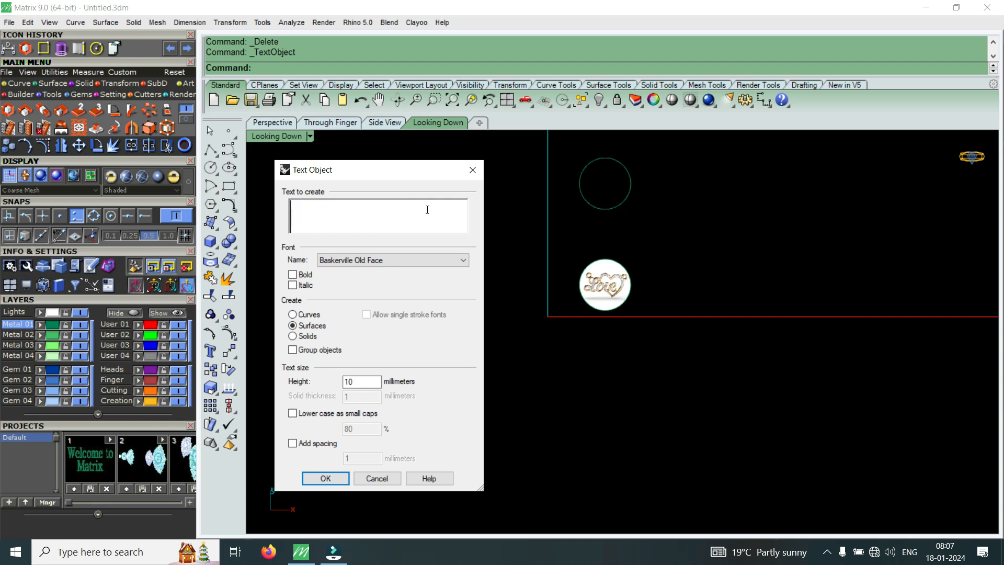
text(LOVE)
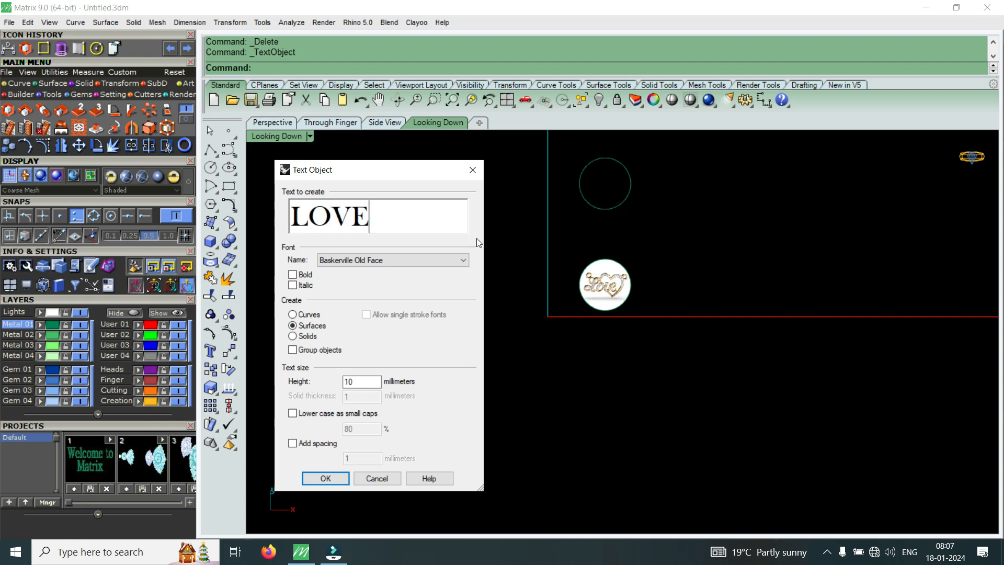
Preview the LOVE text in successive fonts, working from the start of the font list through the Franklin Gothic faces
click(462, 261)
scroll(425, 287, up, 9)
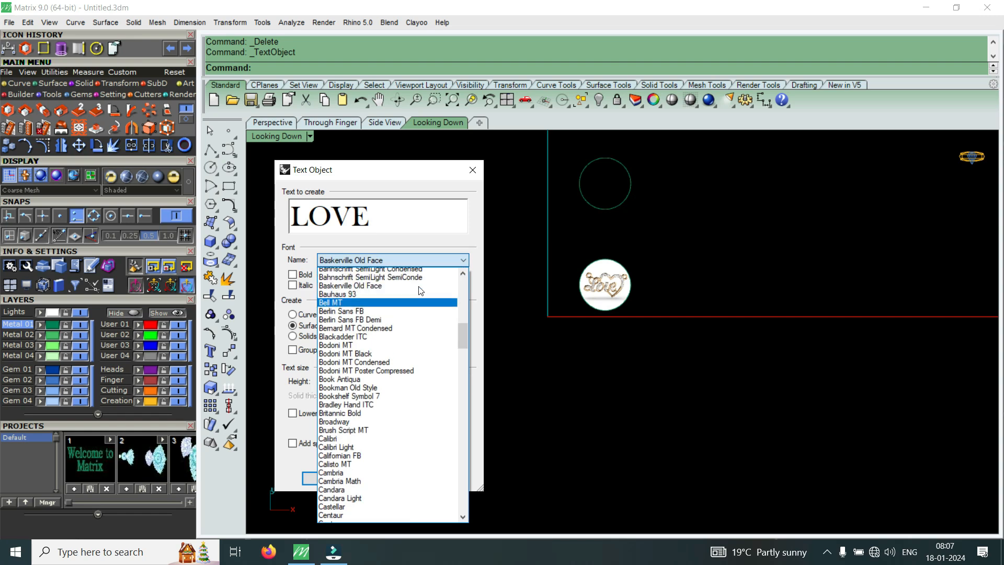
scroll(418, 292, up, 9)
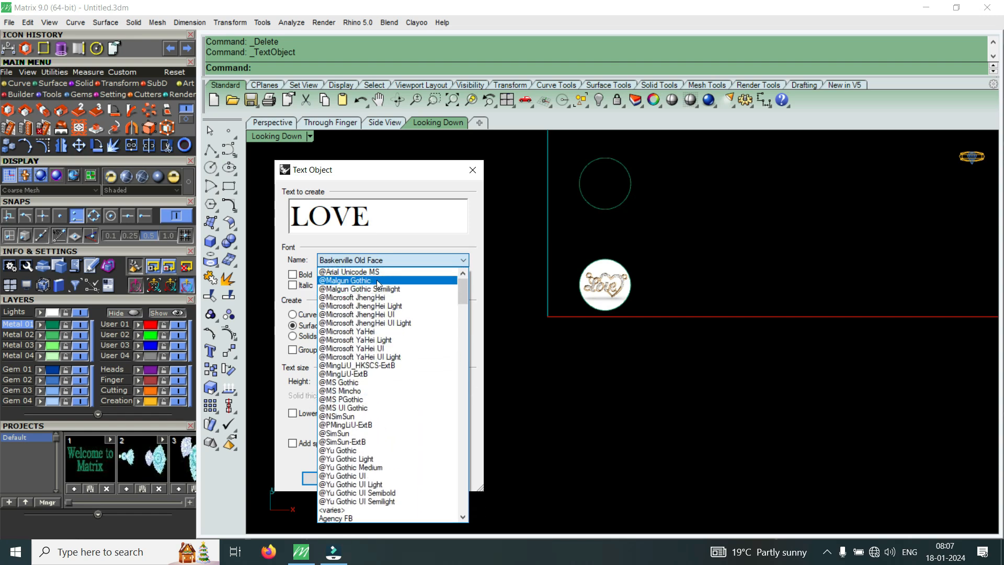
click(361, 297)
key(Down)
key(Down)
key(Down)
key(Down)
key(Down)
key(Down)
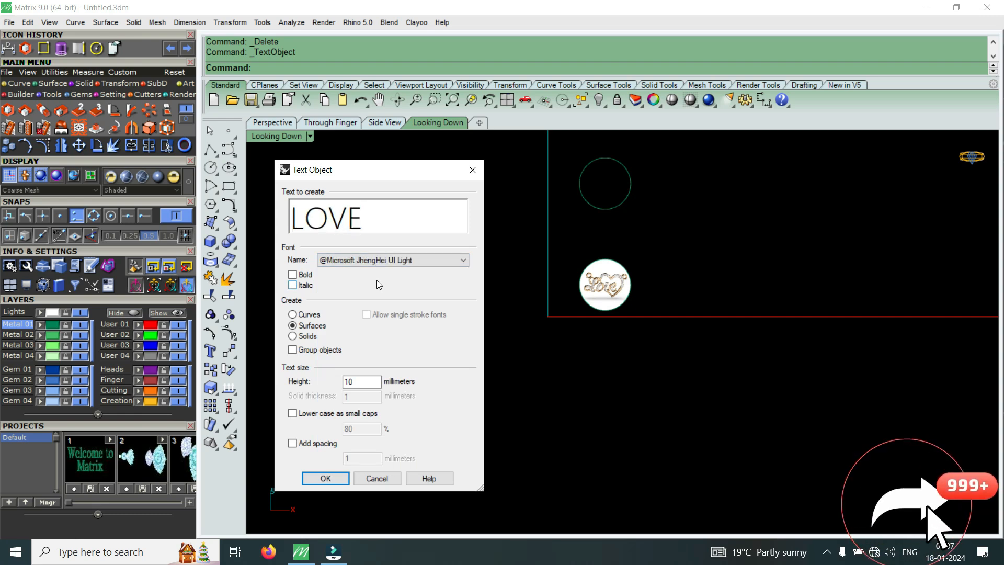
key(Down)
key(Down)
key(Down)
key(Down)
key(Down)
key(Down)
key(Down)
key(Down)
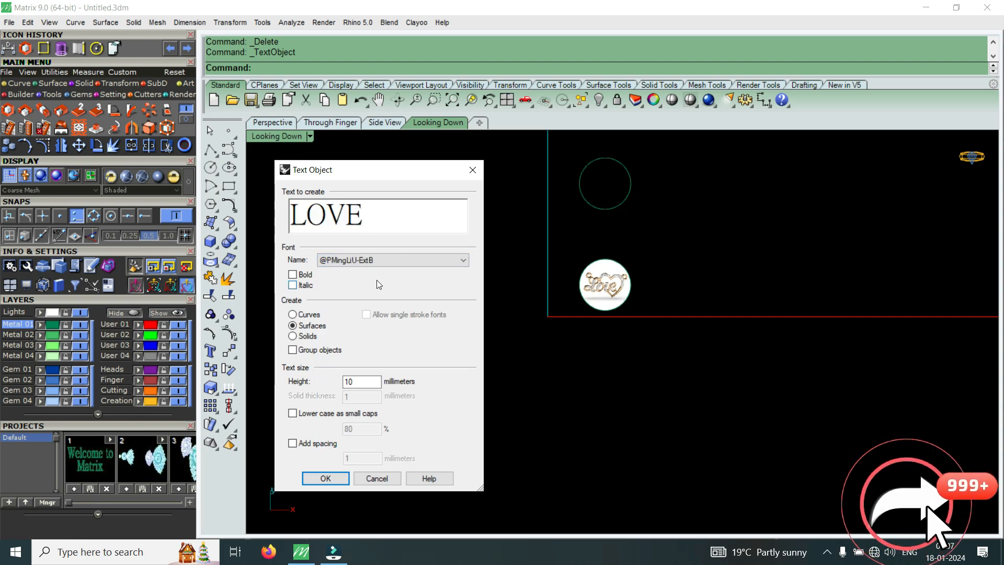
key(Down)
key(Down)
key(Down)
key(Down)
key(Down)
key(Down)
key(Down)
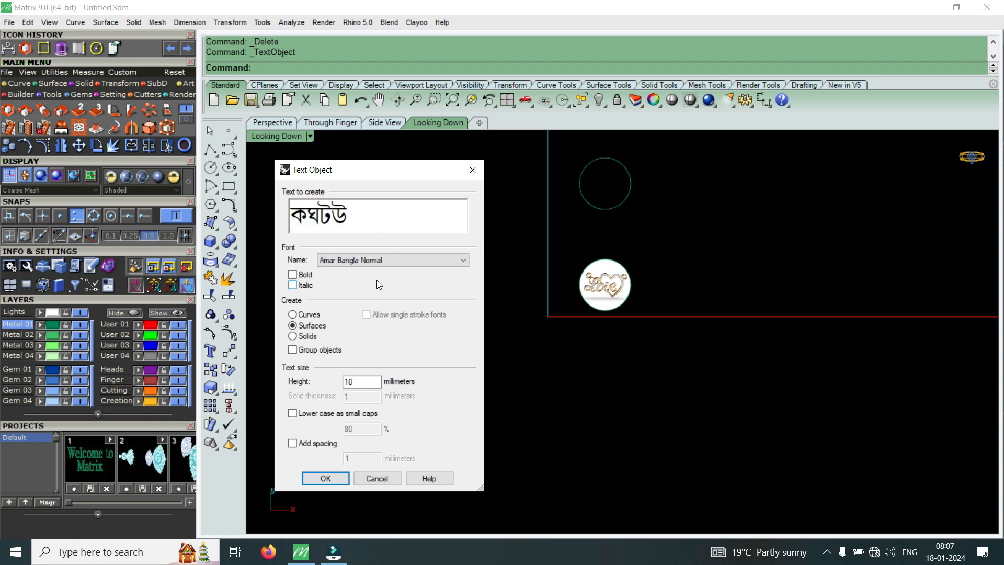
key(Down)
key(Down)
key(Down)
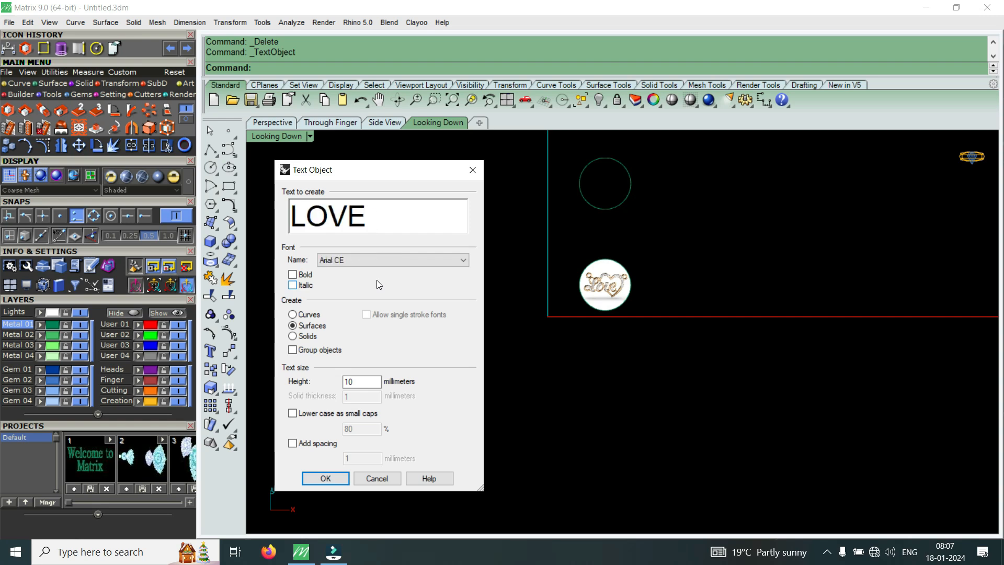
key(Down)
key(Down)
key(Down)
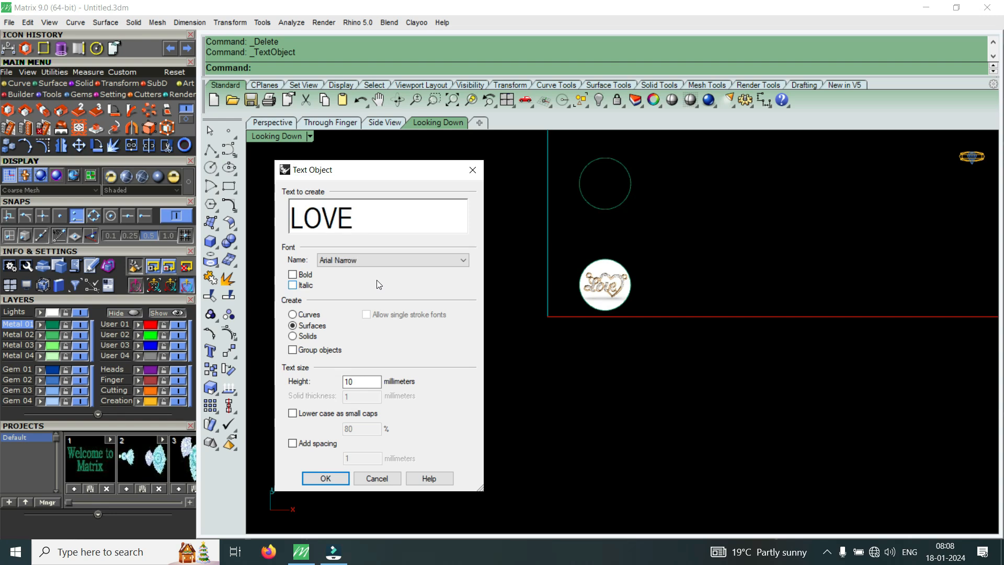
key(Down)
key(Down)
key(Down)
key(Down)
key(Down)
key(Down)
key(Down)
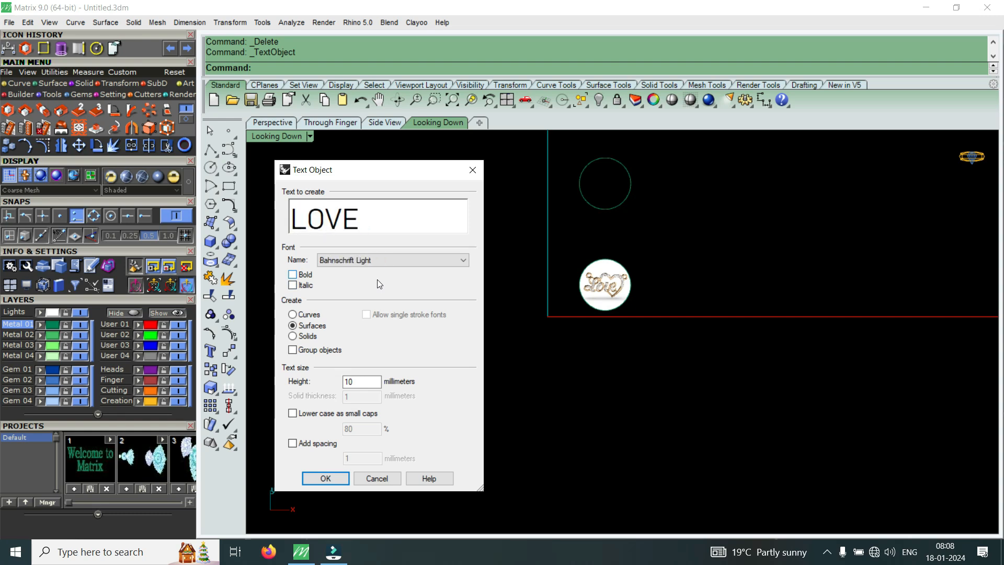
key(Down)
key(Down)
key(Down)
key(Down)
key(Down)
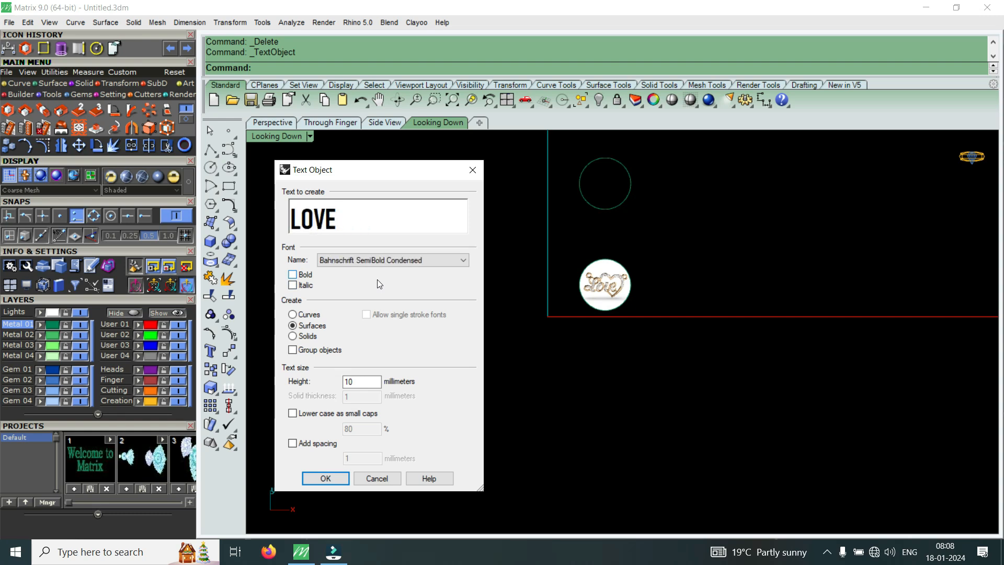
key(Down)
key(Down)
key(Down)
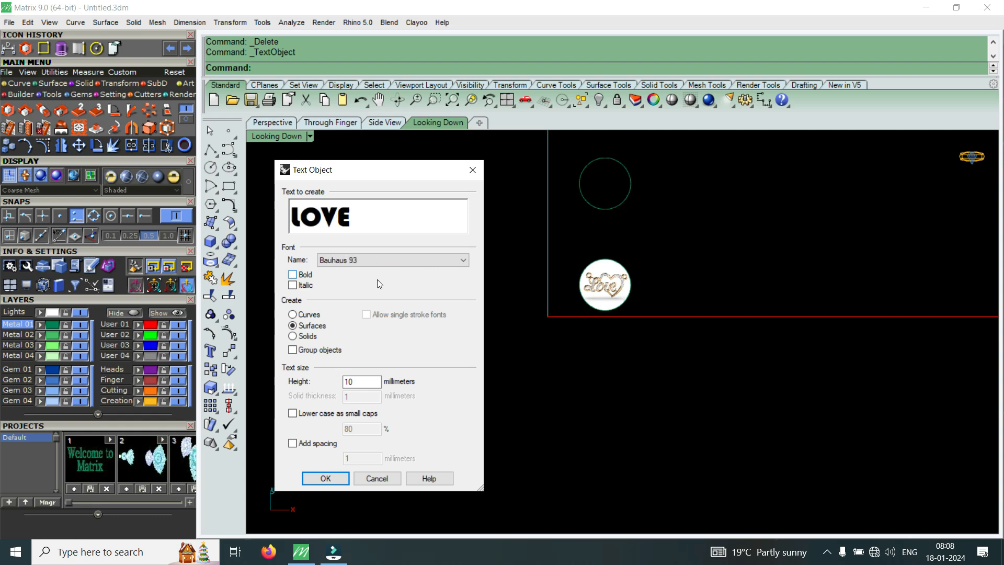
key(Down)
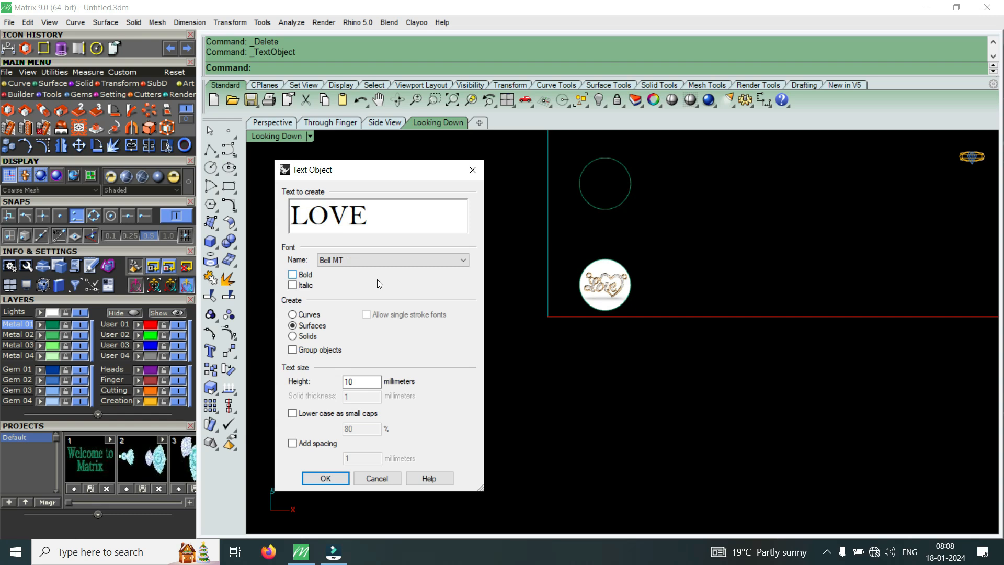
key(Down)
key(Down)
key(Down)
key(Down)
key(Down)
key(Down)
key(Down)
key(Down)
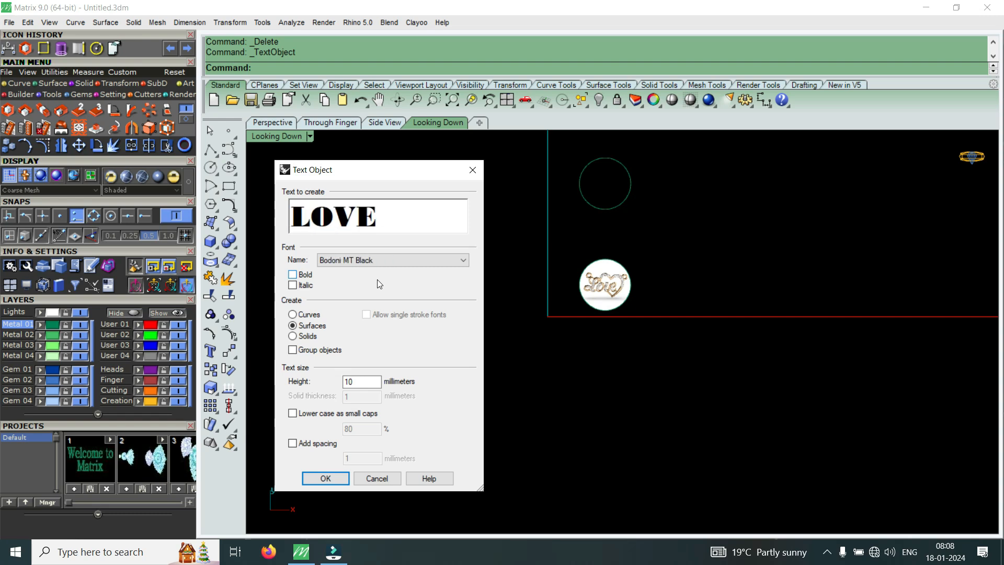
key(Down)
key(Down)
key(Down)
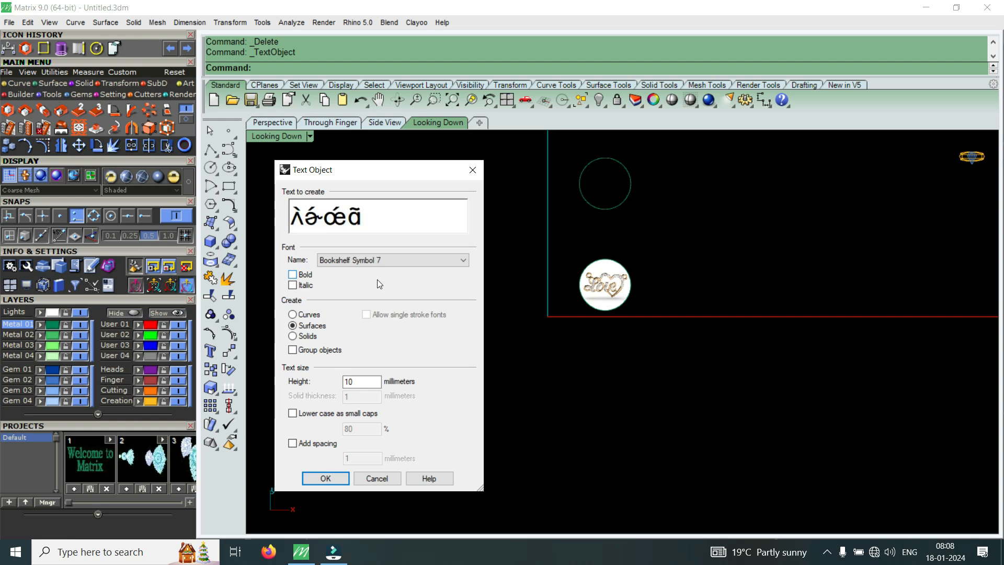
key(Down)
key(Down)
key(Down)
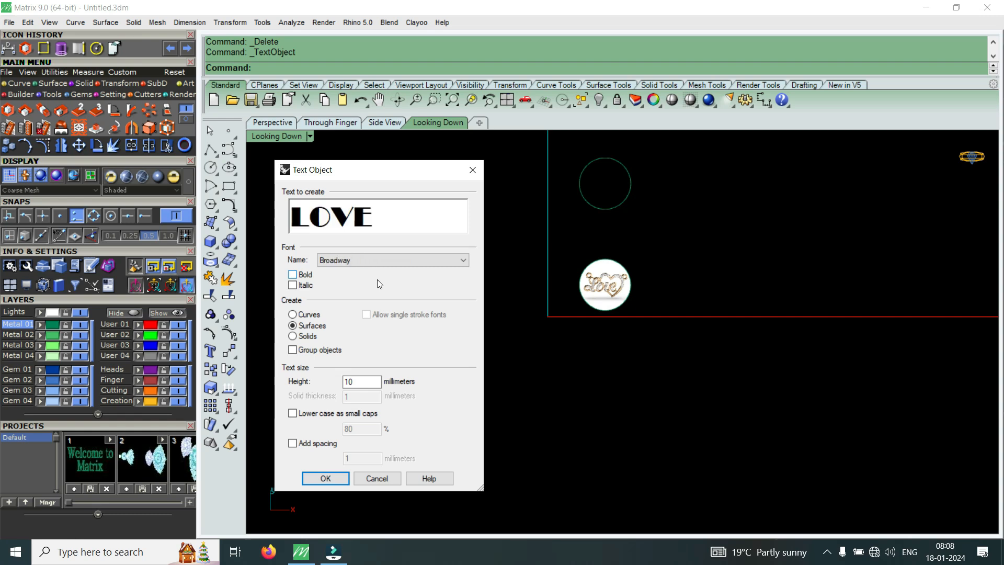
key(Down)
key(Down)
key(Down)
key(Down)
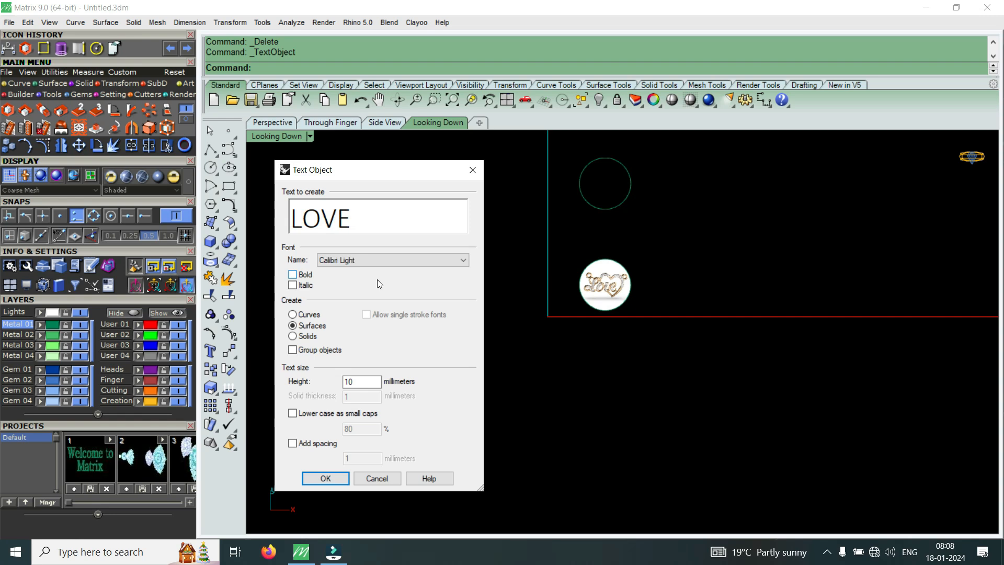
key(Down)
key(Down)
key(Down)
key(Down)
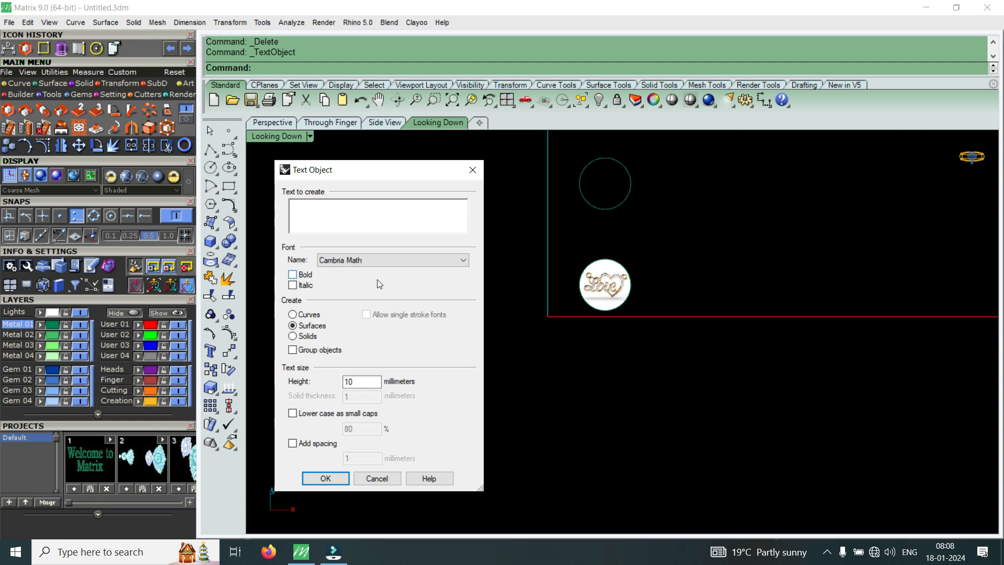
key(Down)
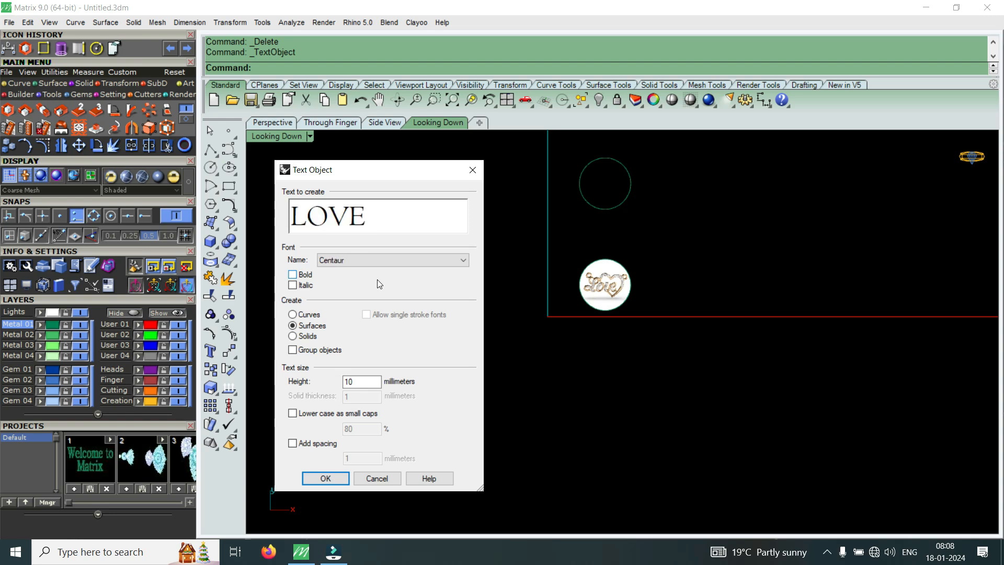
key(Down)
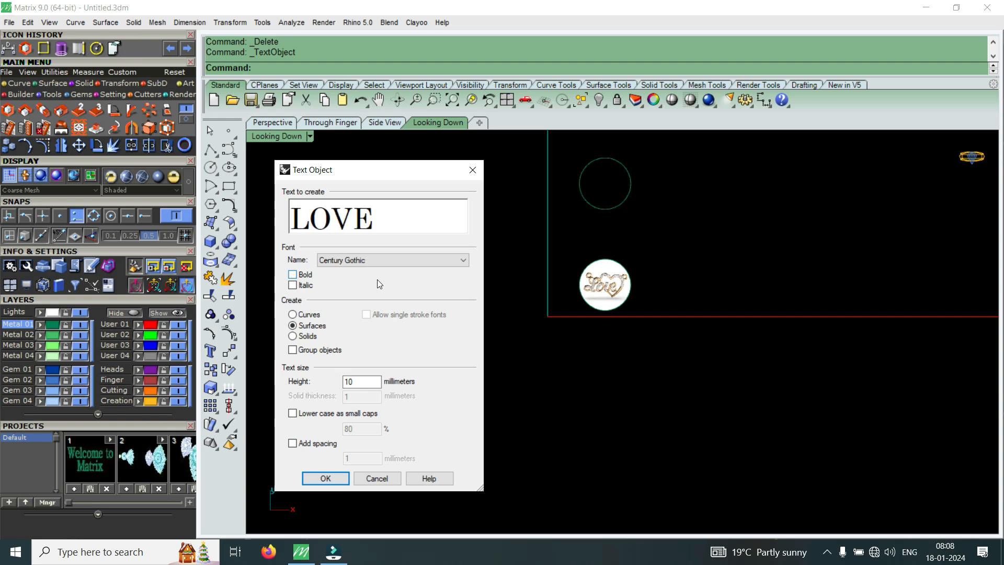
key(Down)
key(Down)
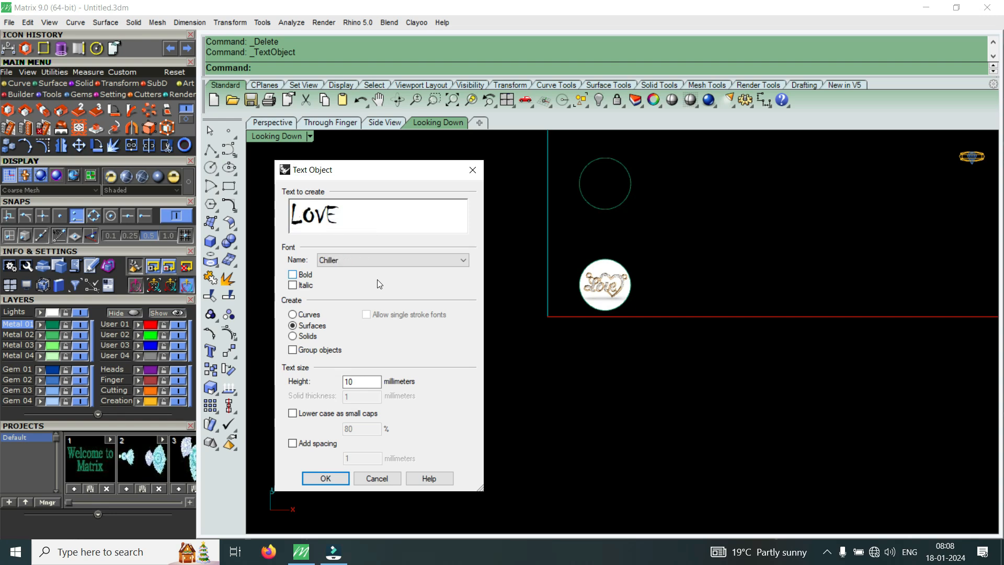
key(Down)
key(Down)
key(Down)
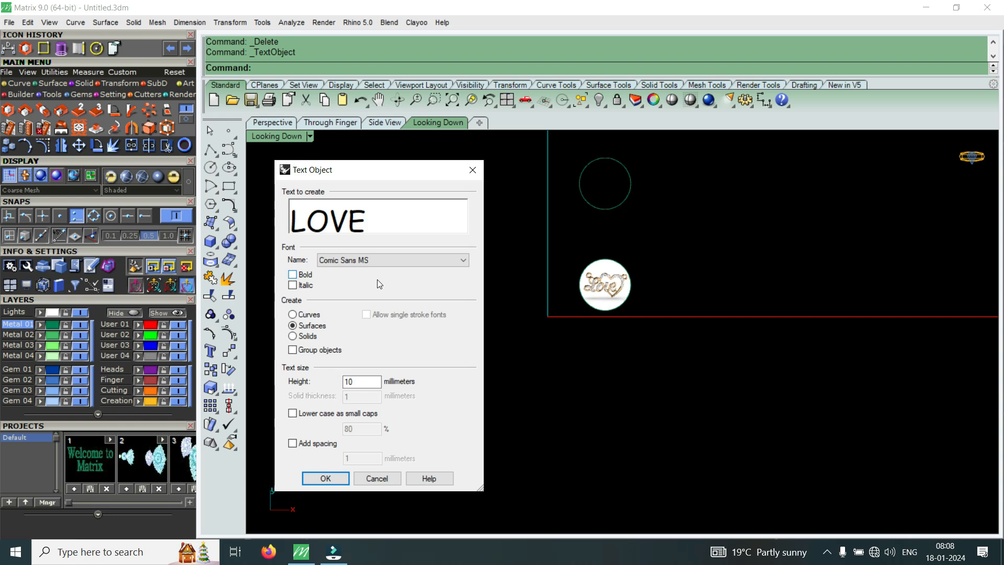
key(Down)
key(Down)
key(Down)
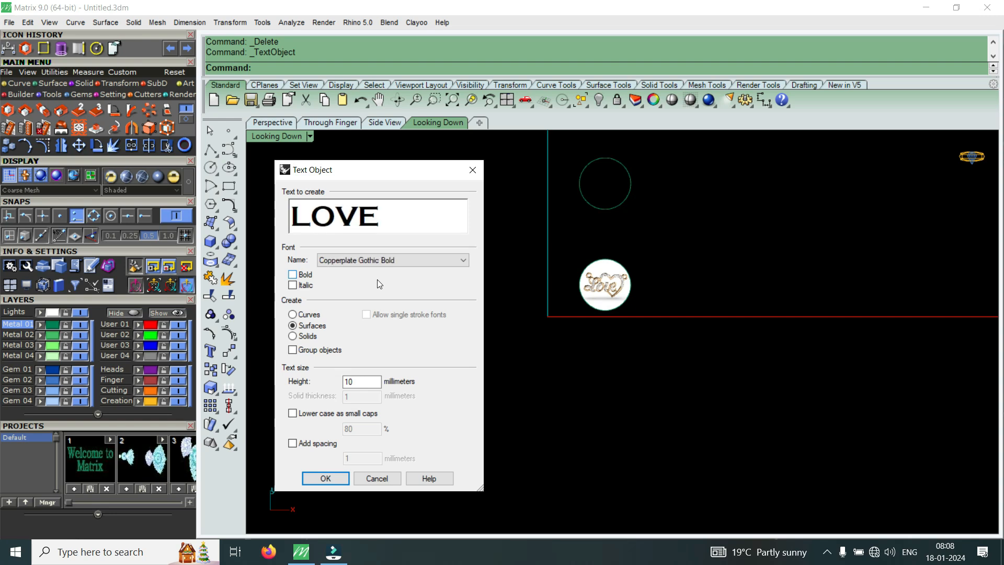
key(Down)
key(Down)
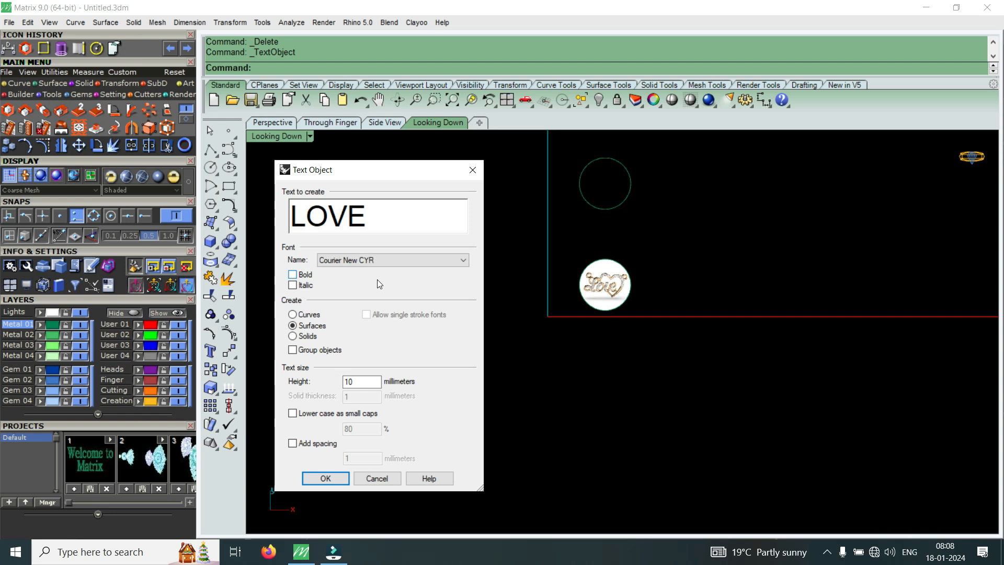
key(Down)
key(Down)
key(Down)
key(Down)
key(Down)
key(Down)
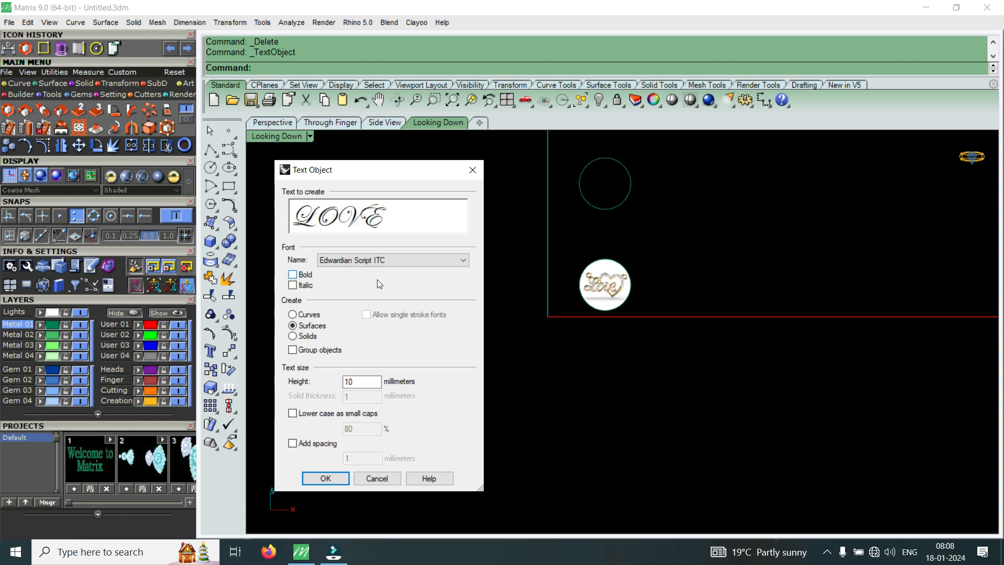
key(Down)
key(Down)
key(Down)
key(Down)
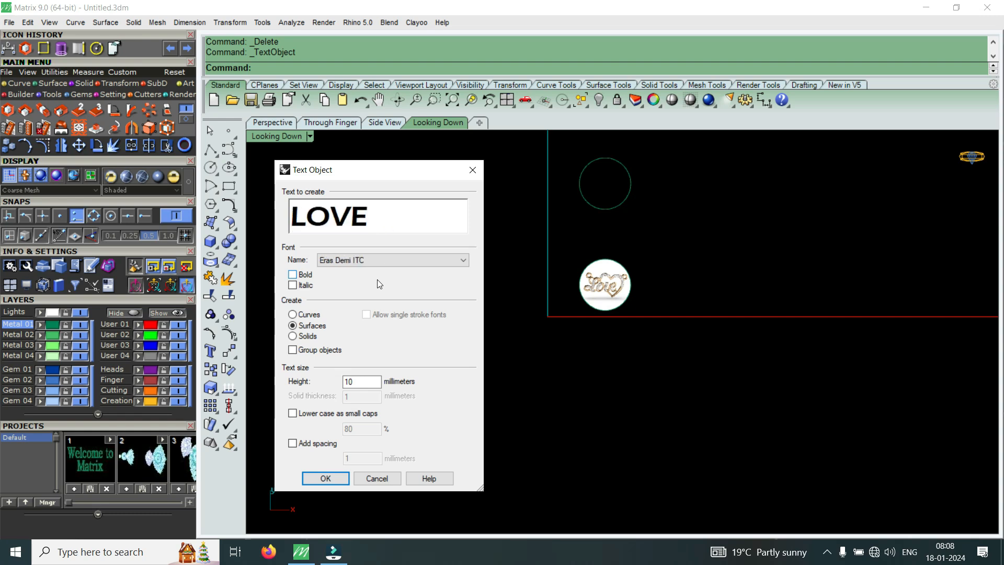
key(Down)
key(Down)
key(Down)
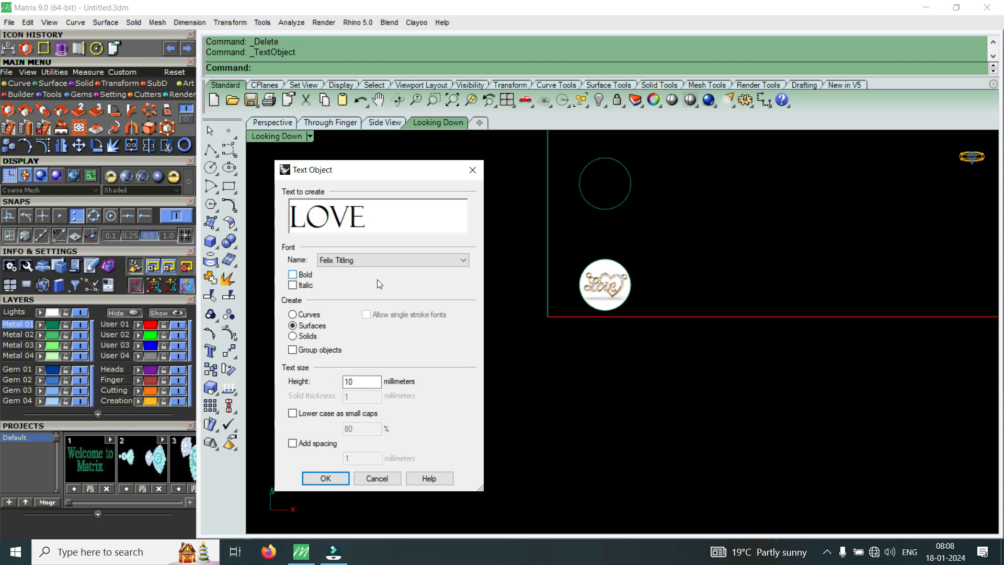
key(Down)
key(Down)
key(Down)
key(Down)
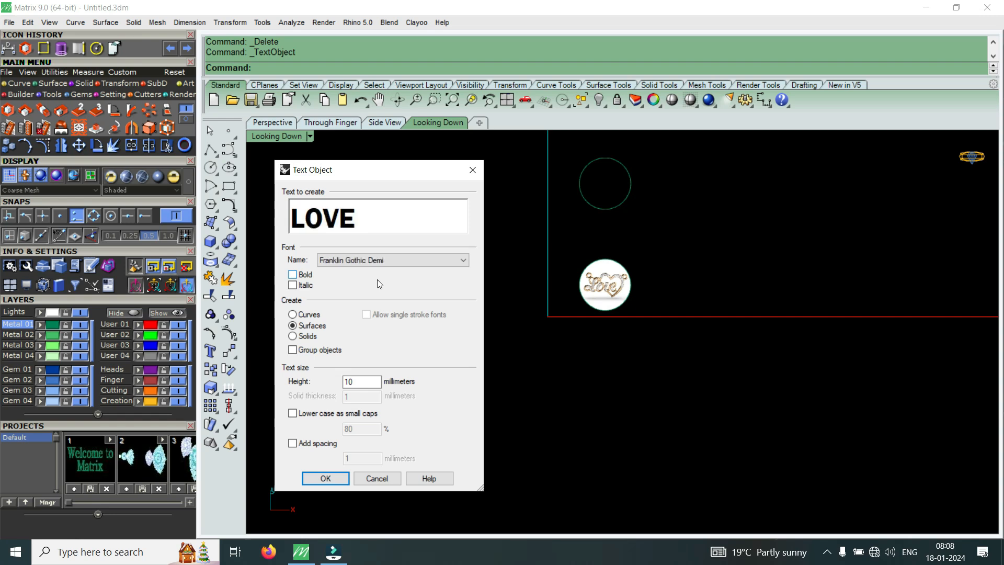
key(Down)
key(Down)
Set the LOVE text's font to Forte and place it as surfaces just below the reference image, slightly to its left
key(Up)
key(Up)
key(Up)
key(Up)
key(Up)
key(Up)
key(Up)
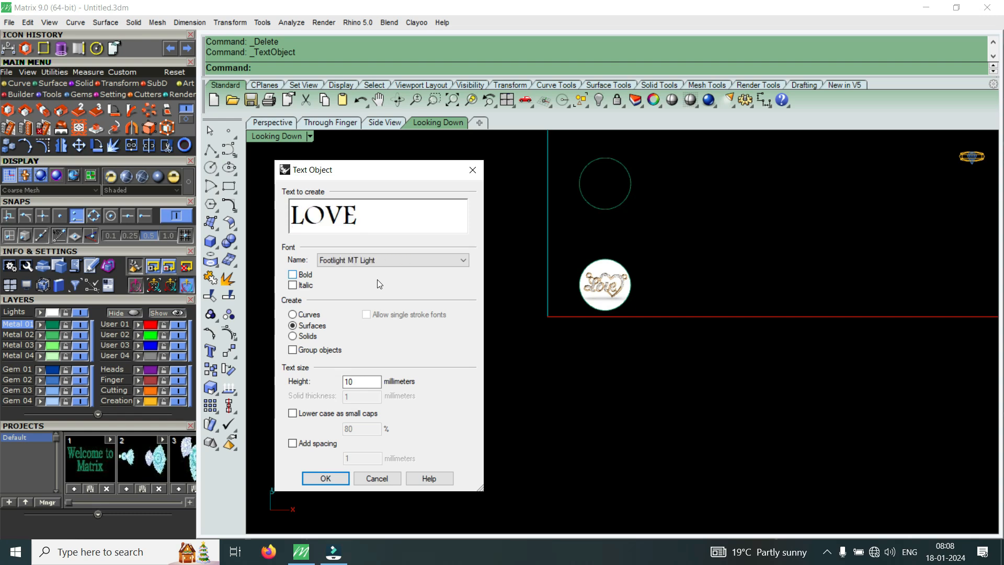
key(Down)
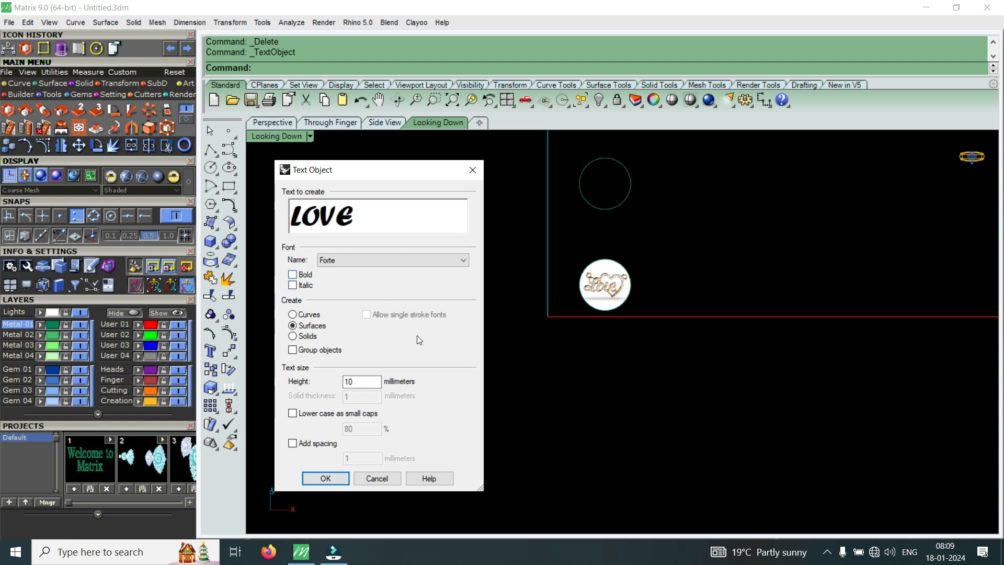
click(335, 478)
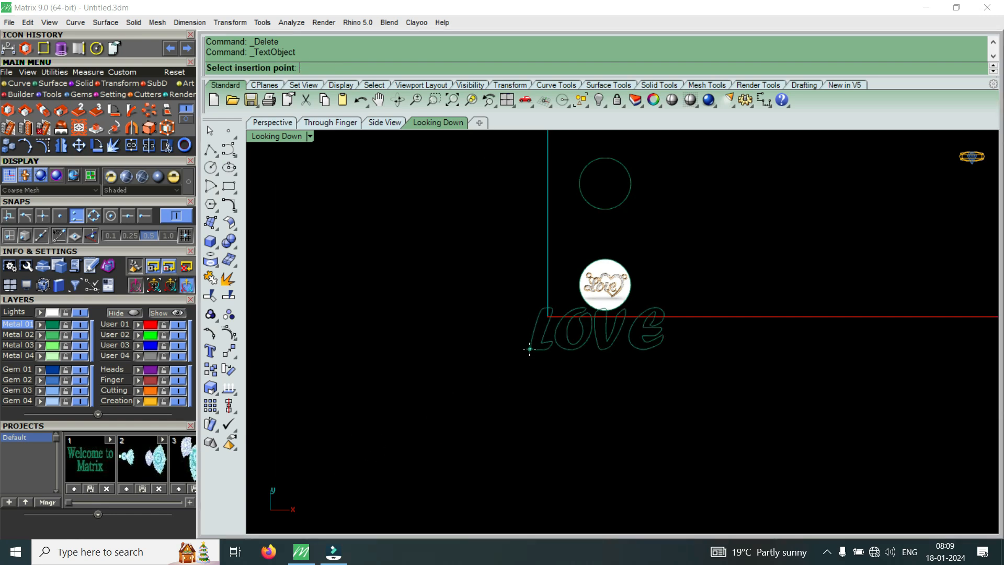
click(472, 362)
Examine the LOVE letter shapes up close and compare them with the lettering in the Love heart reference image
scroll(509, 337, up, 3)
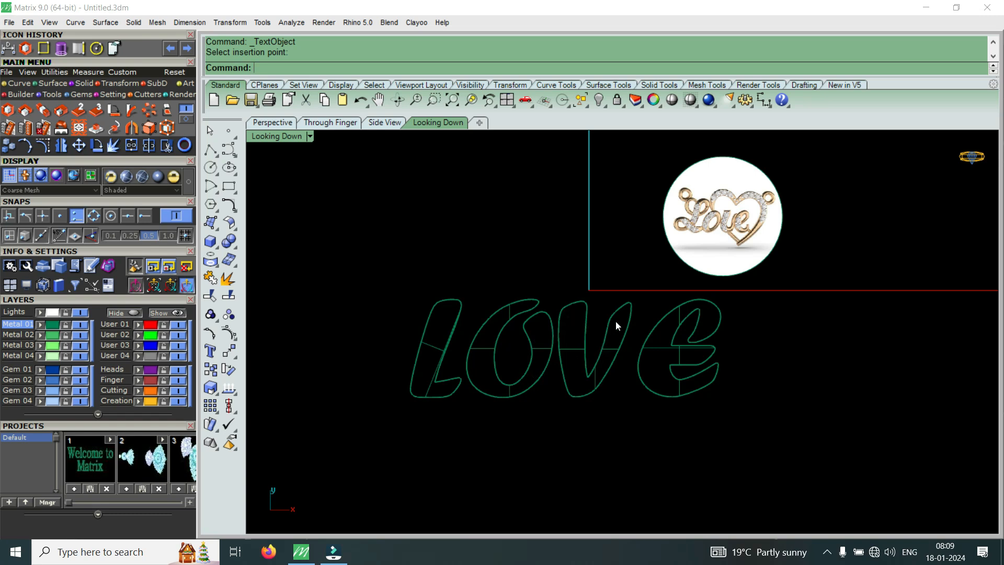
scroll(473, 322, up, 4)
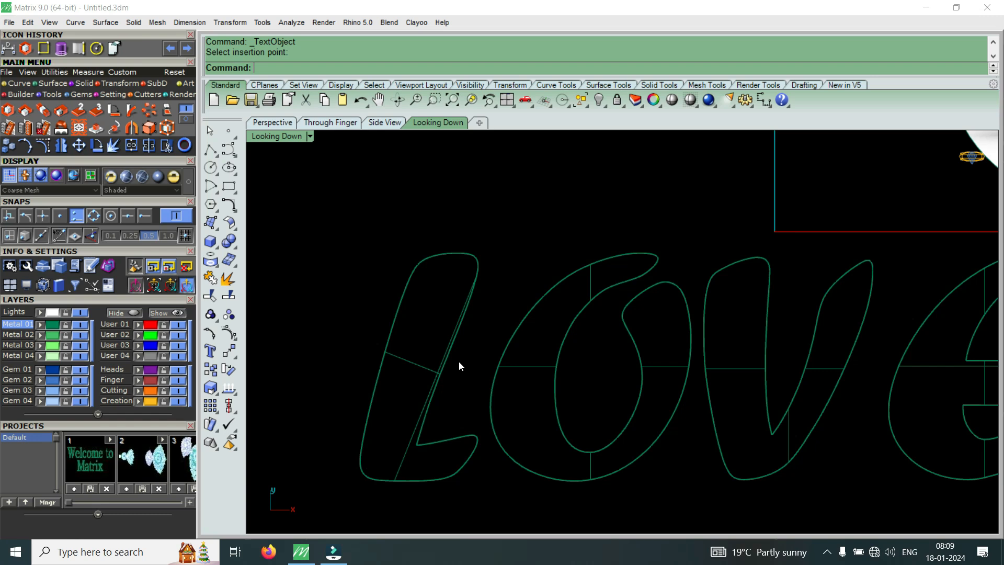
scroll(549, 277, down, 4)
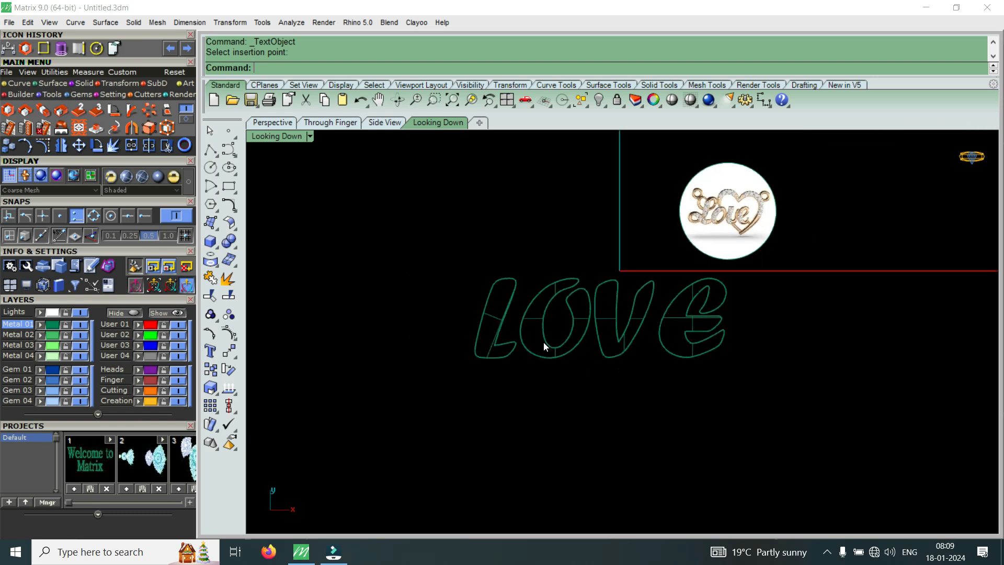
scroll(490, 288, up, 4)
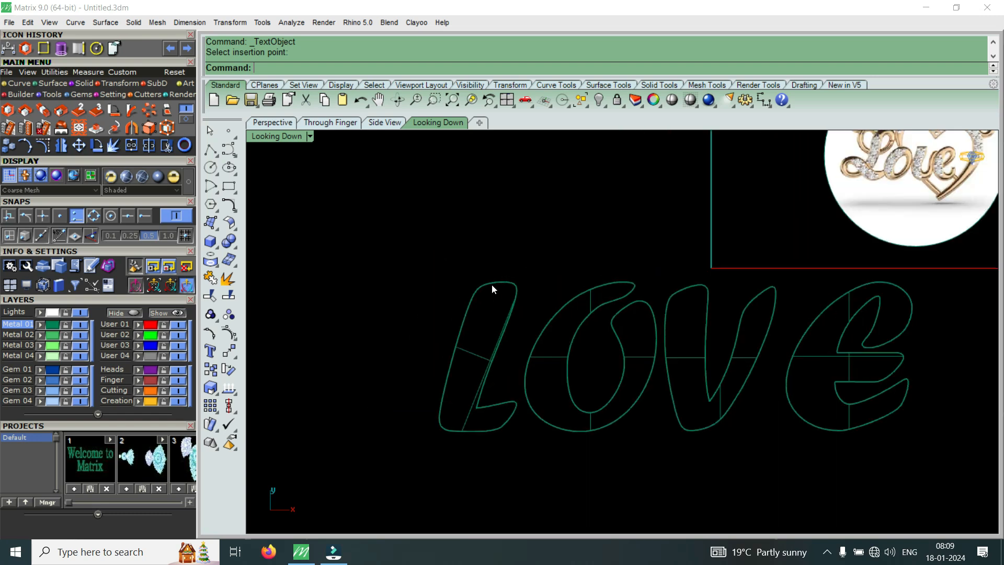
scroll(492, 284, down, 5)
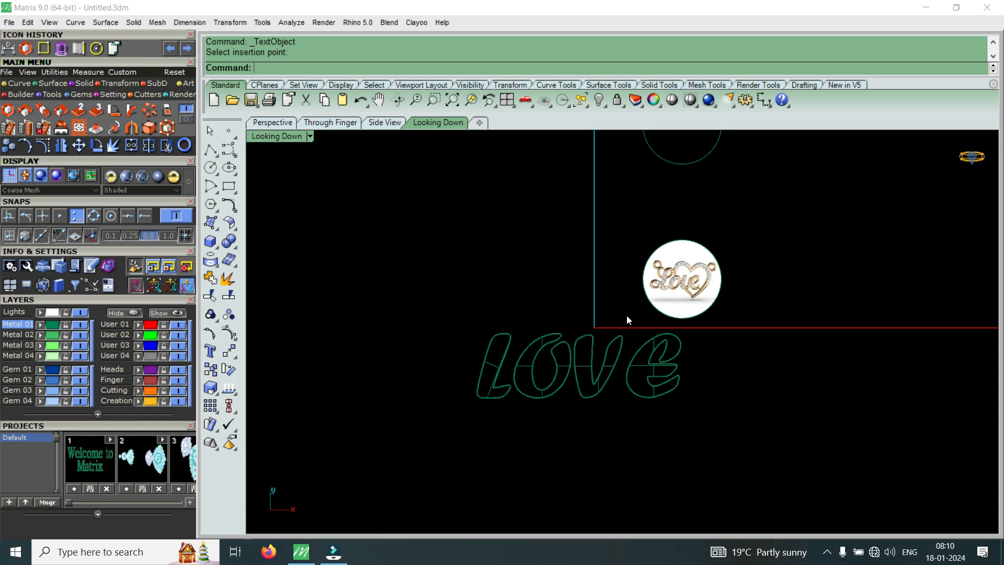
scroll(592, 334, up, 2)
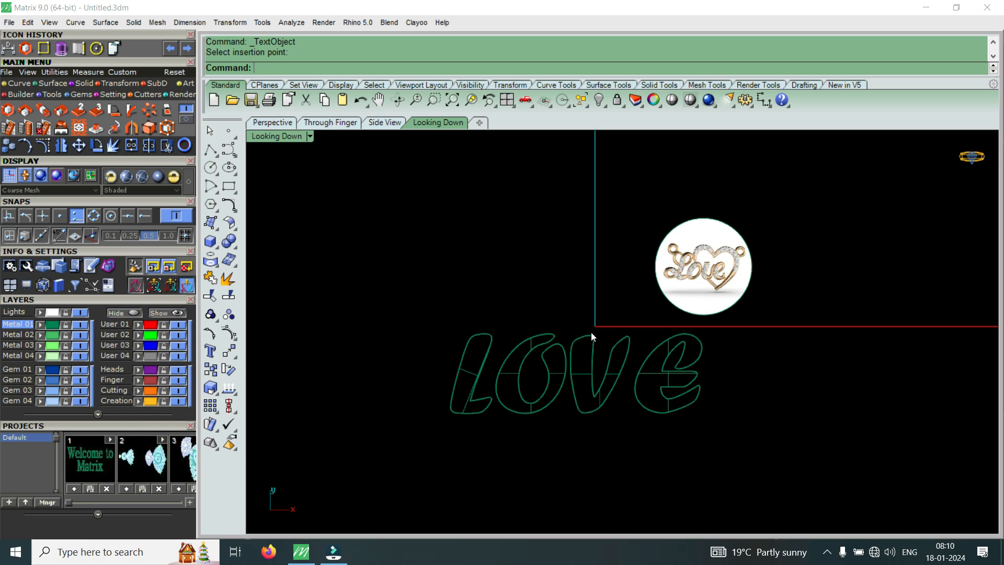
Trace the outer edge of the L's upper-left loop in the Love heart reference image with an interpolated curve
scroll(642, 253, up, 5)
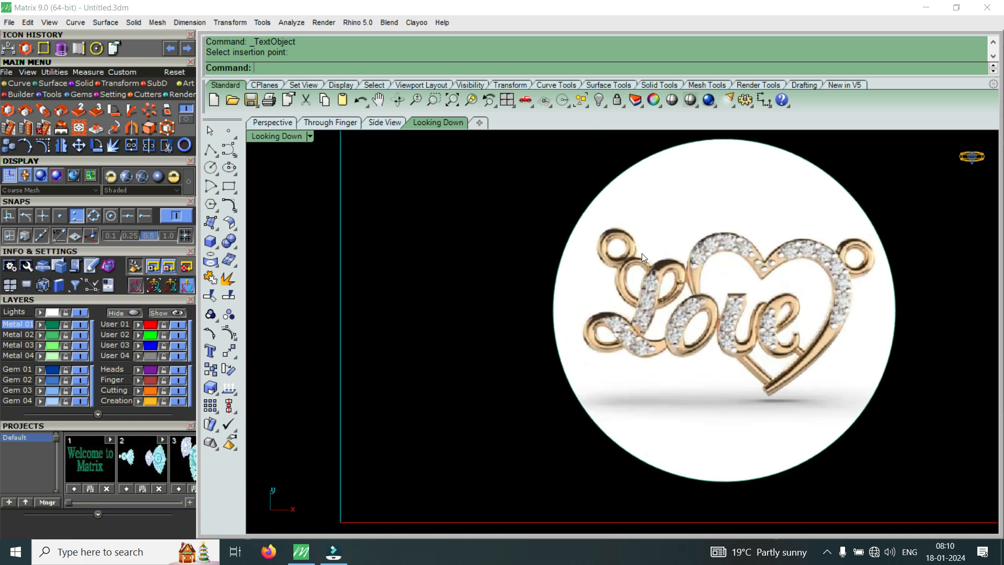
click(20, 83)
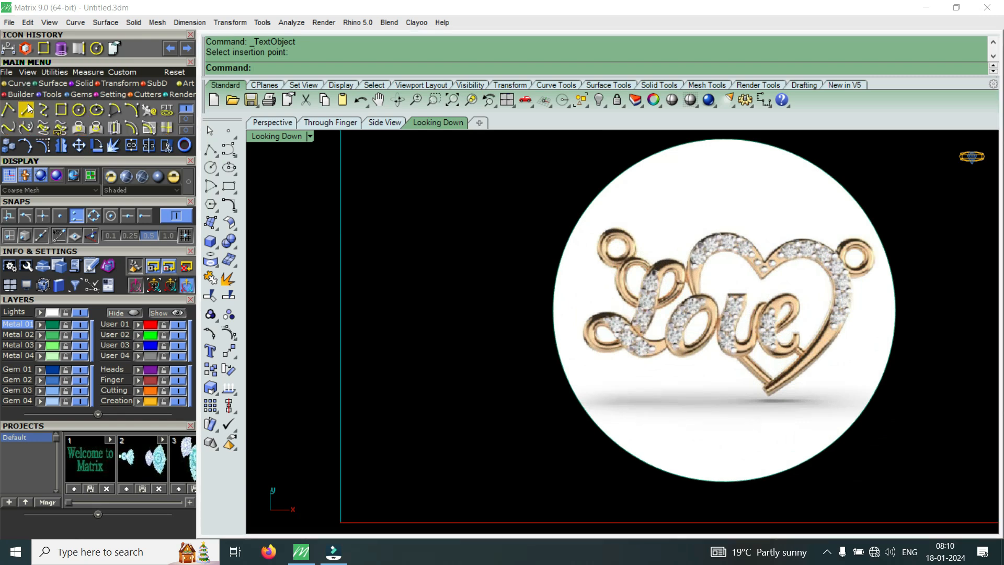
click(43, 109)
scroll(615, 293, up, 5)
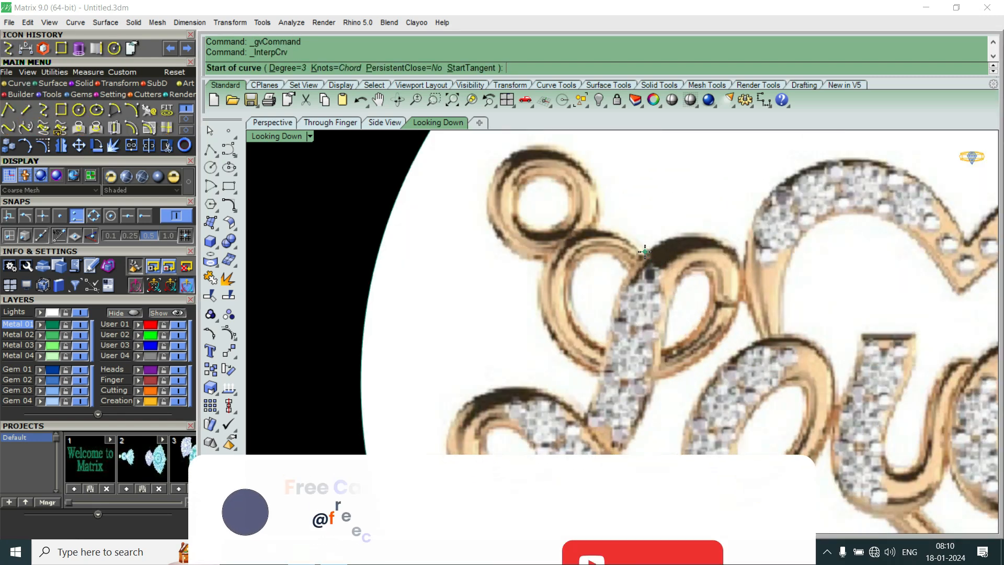
click(643, 252)
scroll(612, 225, down, 5)
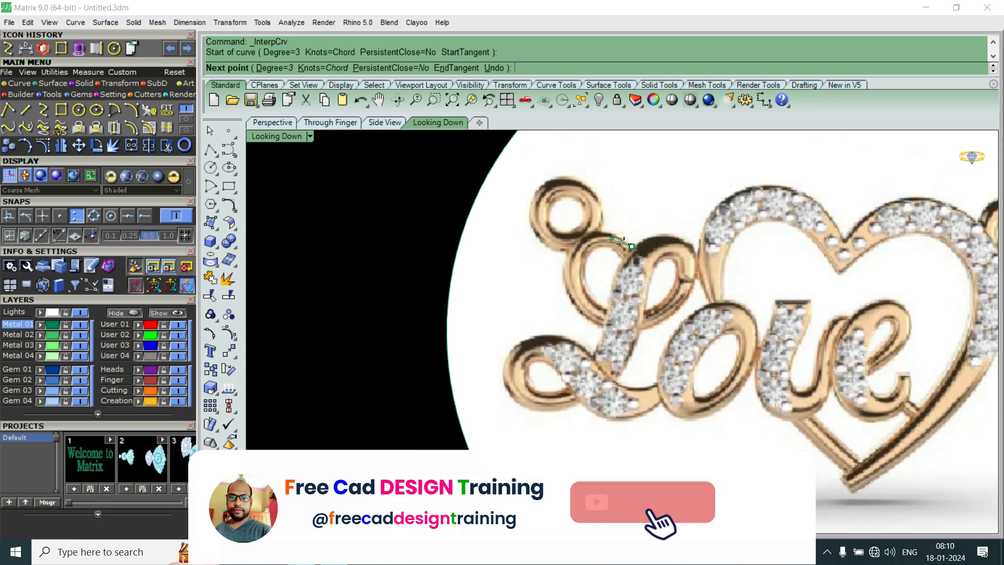
scroll(618, 250, up, 5)
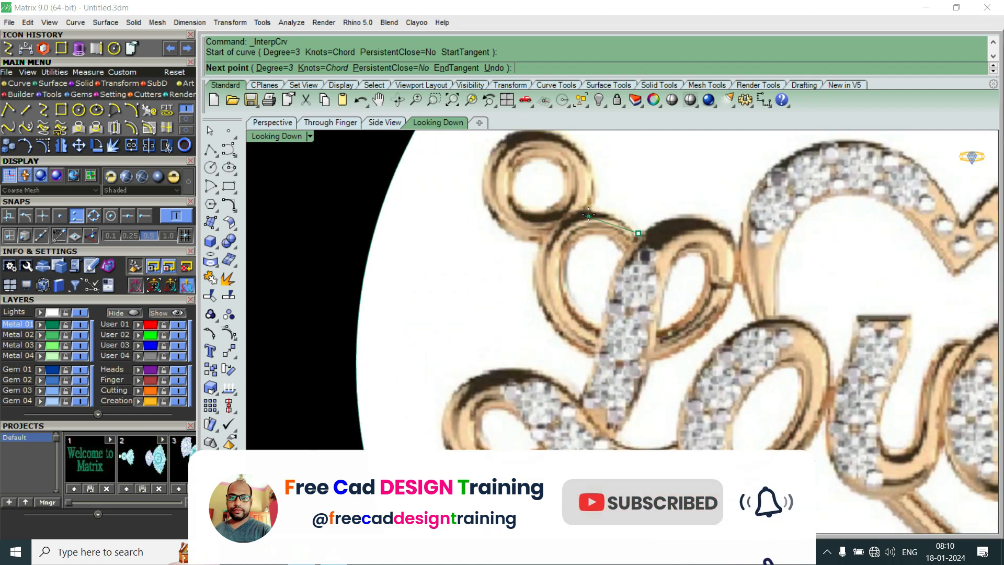
click(610, 212)
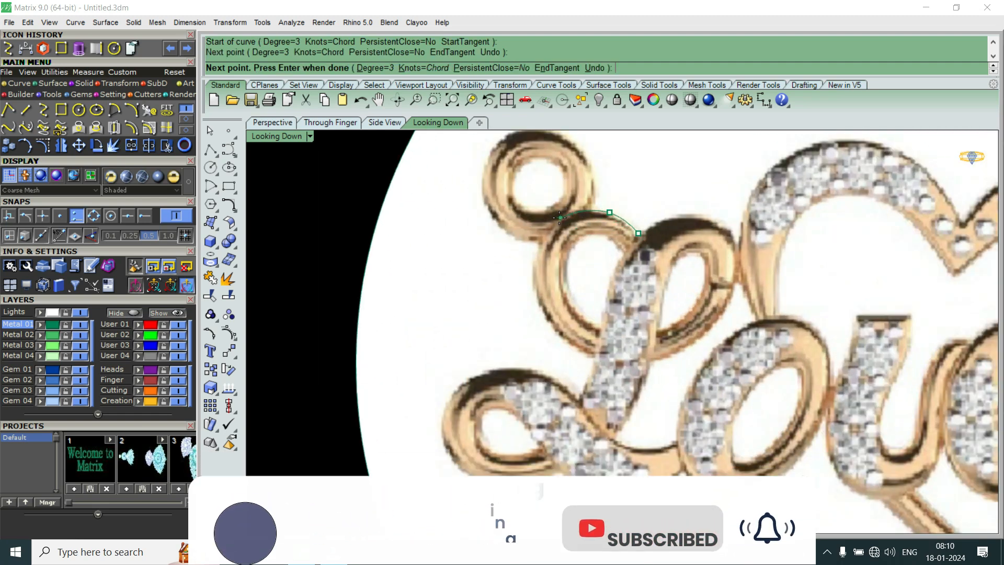
click(559, 218)
click(533, 278)
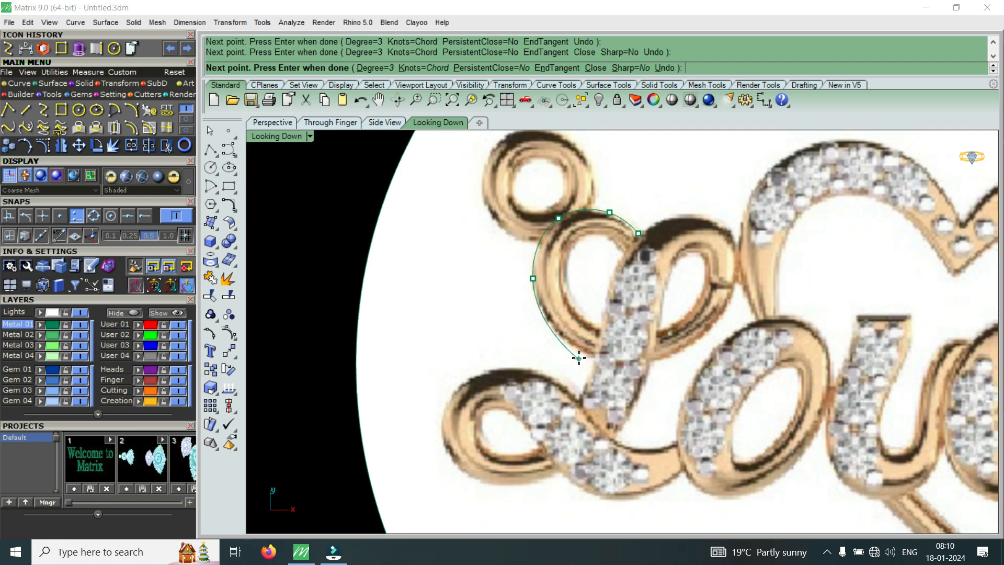
click(572, 343)
scroll(595, 356, up, 6)
click(601, 358)
right_click(601, 358)
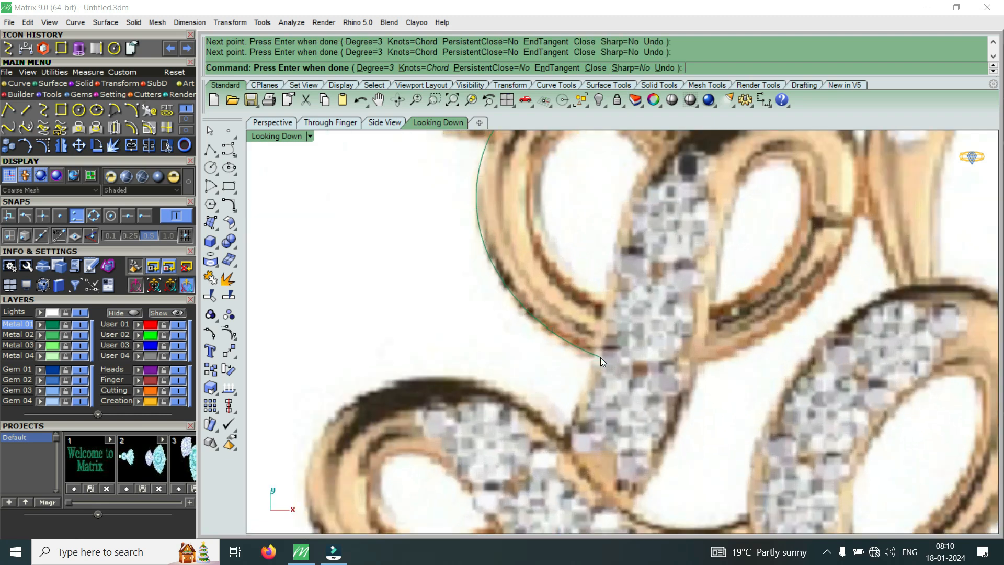
Check the text object settings used for the LOVE lettering without creating new text
scroll(523, 339, down, 8)
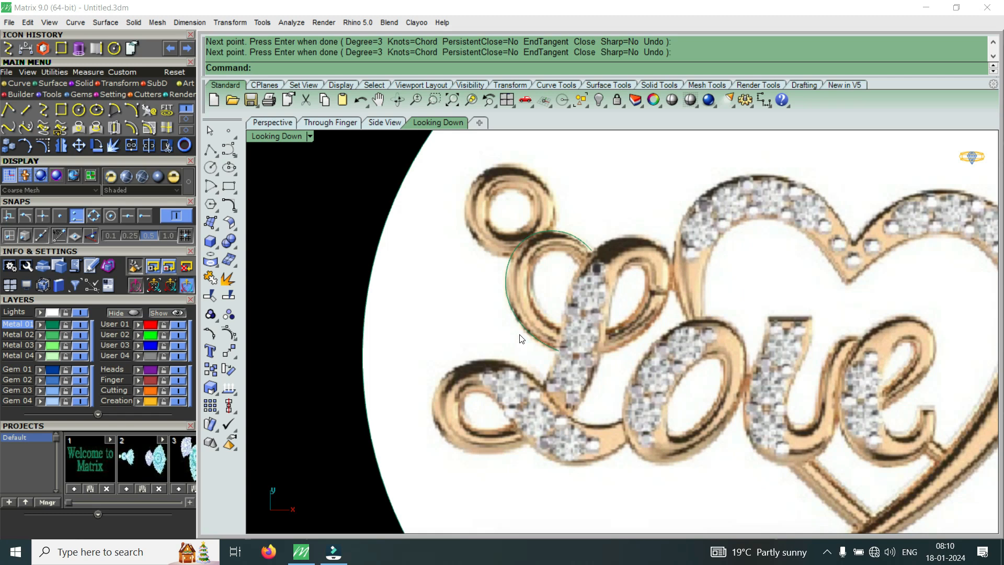
scroll(522, 339, down, 3)
scroll(530, 259, down, 2)
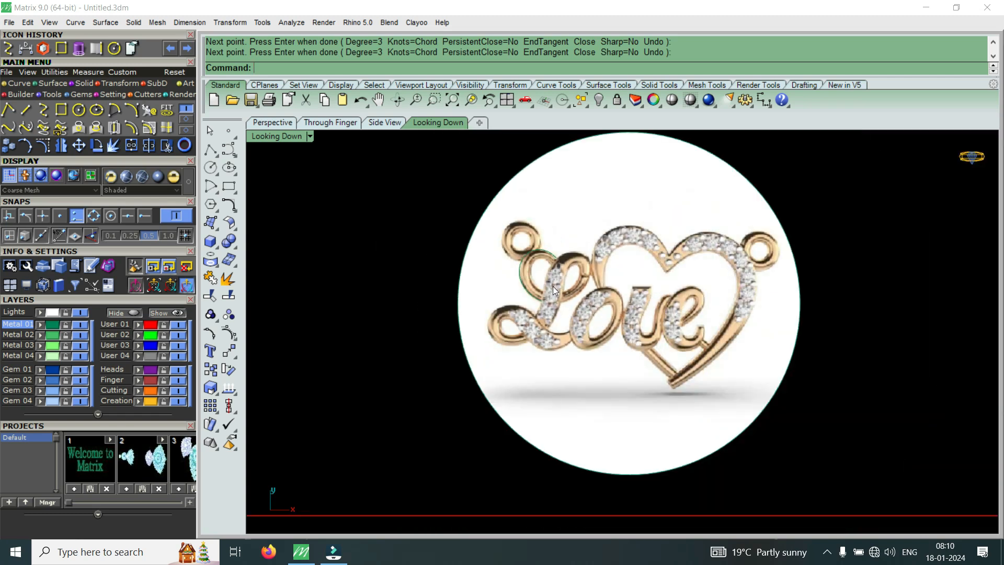
scroll(554, 286, down, 2)
scroll(604, 276, up, 5)
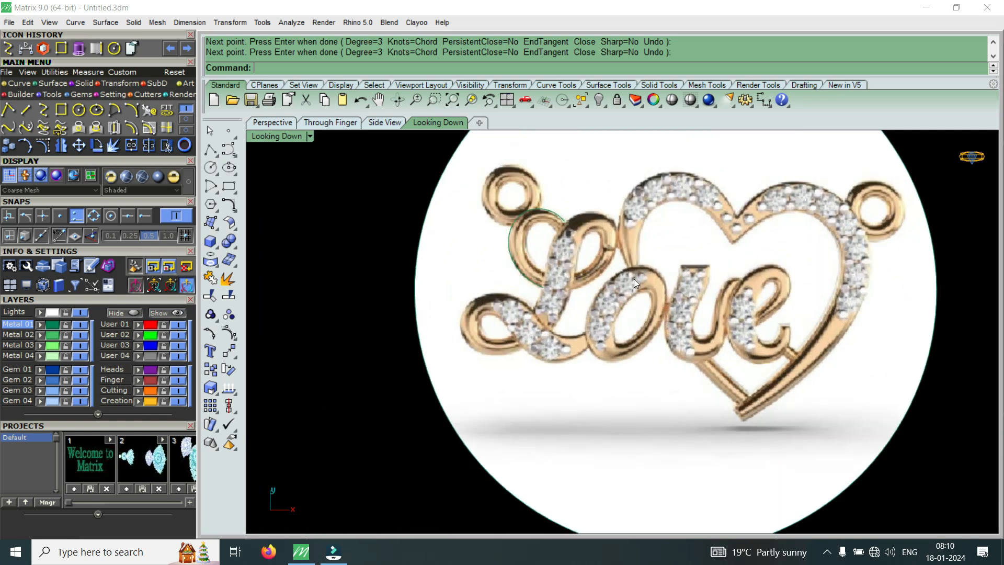
scroll(734, 296, down, 5)
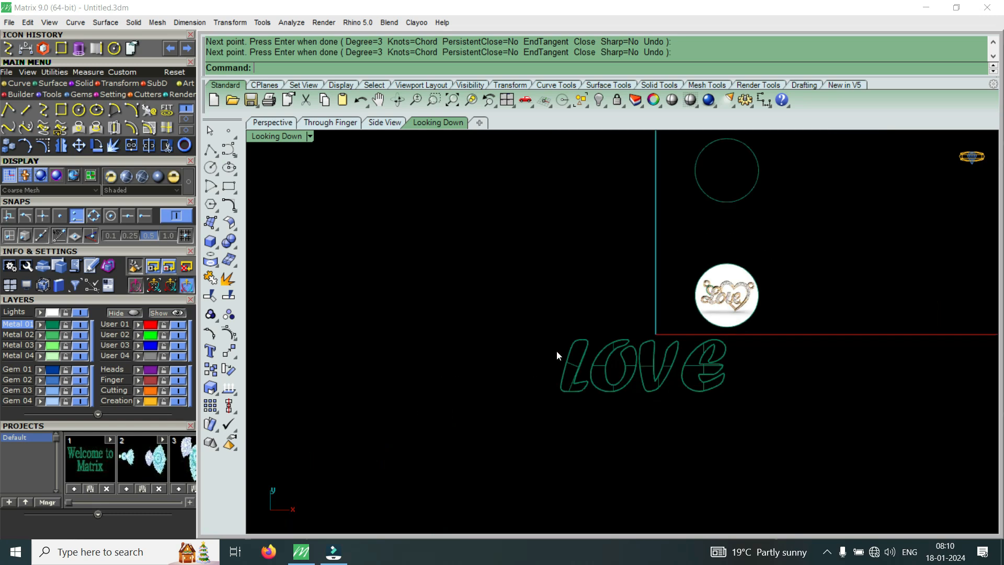
click(211, 352)
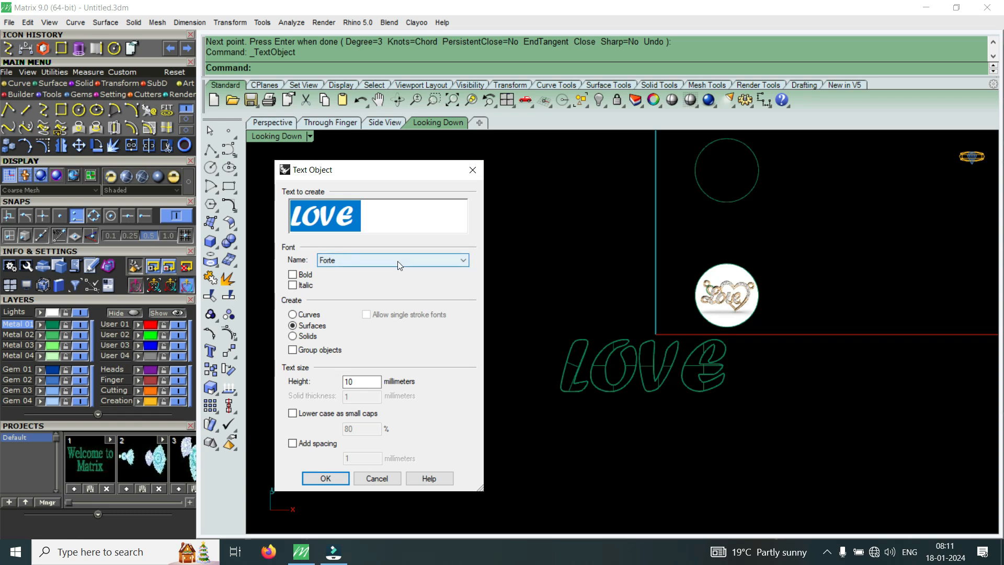
click(473, 170)
Compare the script lettering in the Love heart reference image with the outlines of the LOVE letters
scroll(732, 308, up, 12)
right_drag(689, 263, 667, 297)
scroll(667, 298, up, 10)
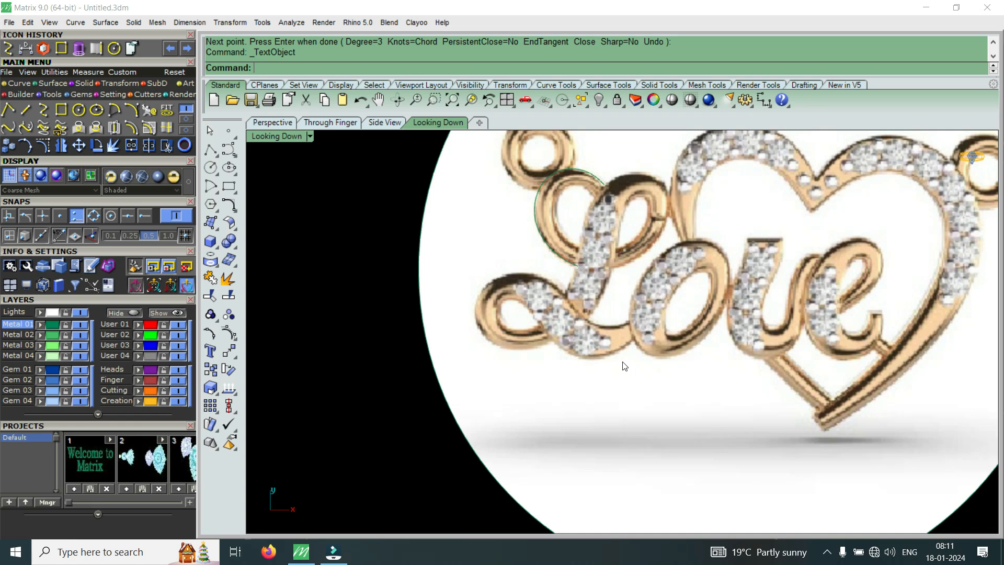
scroll(692, 283, down, 6)
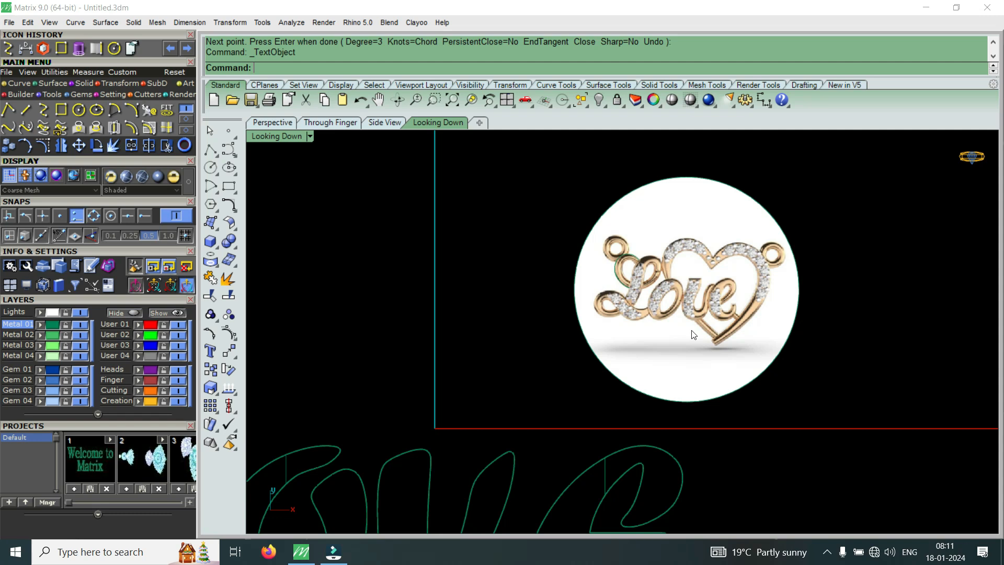
scroll(693, 334, down, 4)
scroll(564, 410, up, 6)
scroll(594, 368, down, 3)
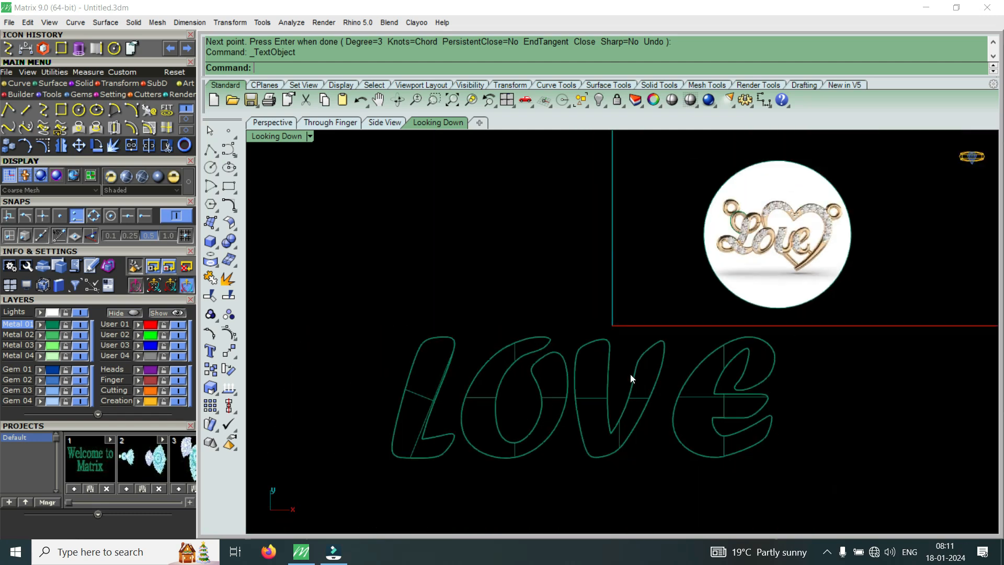
scroll(607, 376, up, 2)
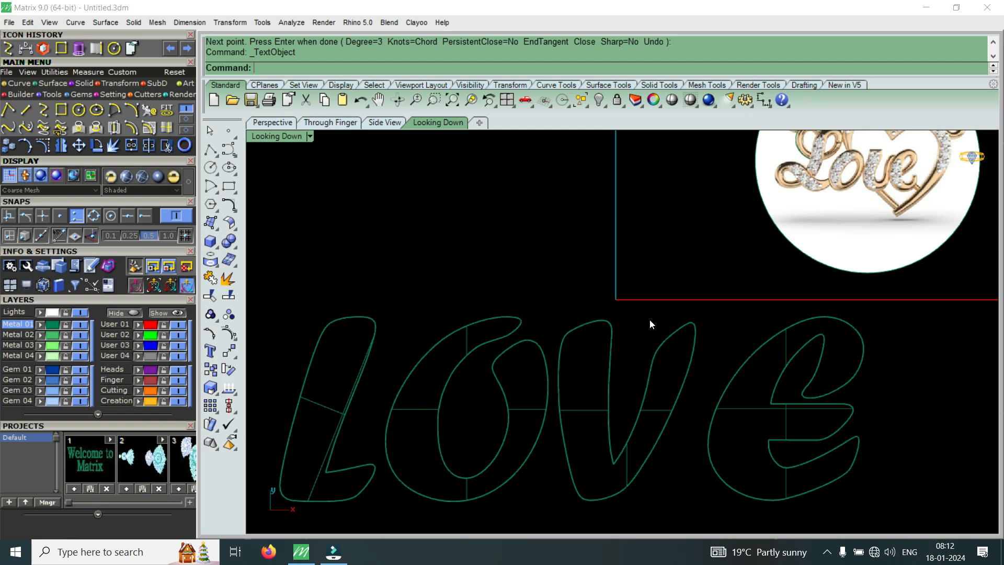
scroll(692, 384, down, 4)
Trace the inner edge of the L's upper-left loop in the reference image with a second interpolated curve
scroll(743, 285, up, 9)
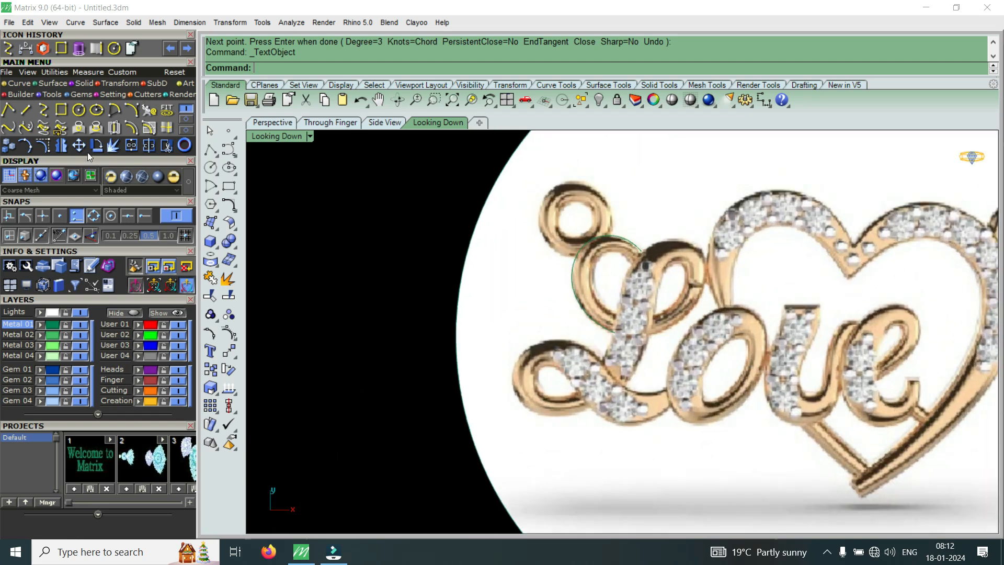
click(7, 50)
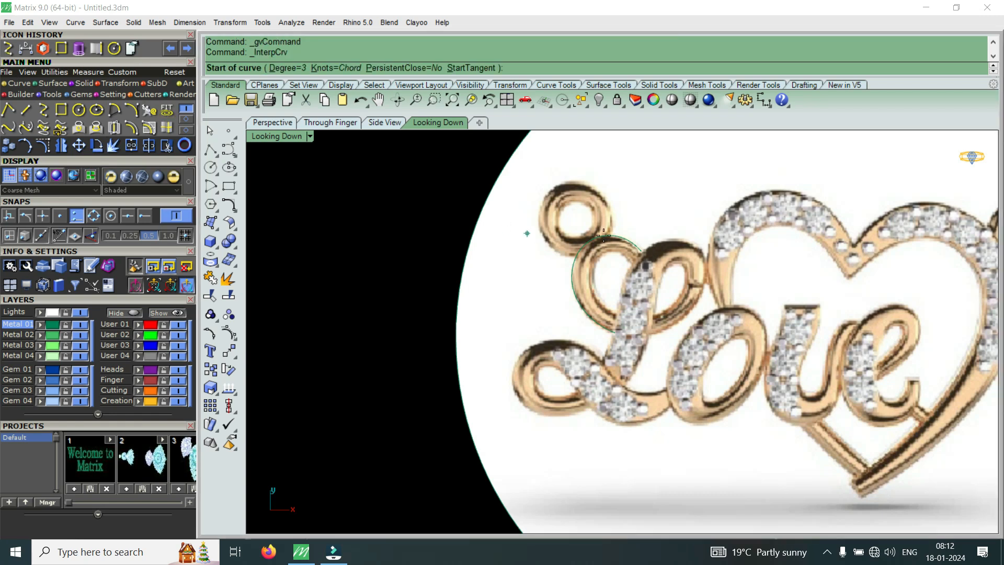
click(632, 265)
scroll(620, 258, up, 4)
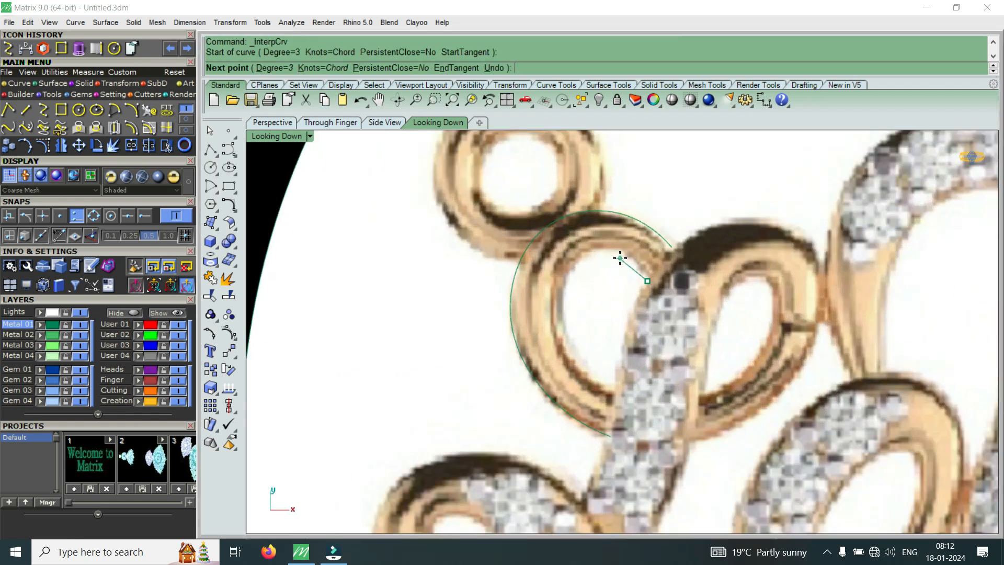
click(622, 255)
click(581, 255)
click(566, 335)
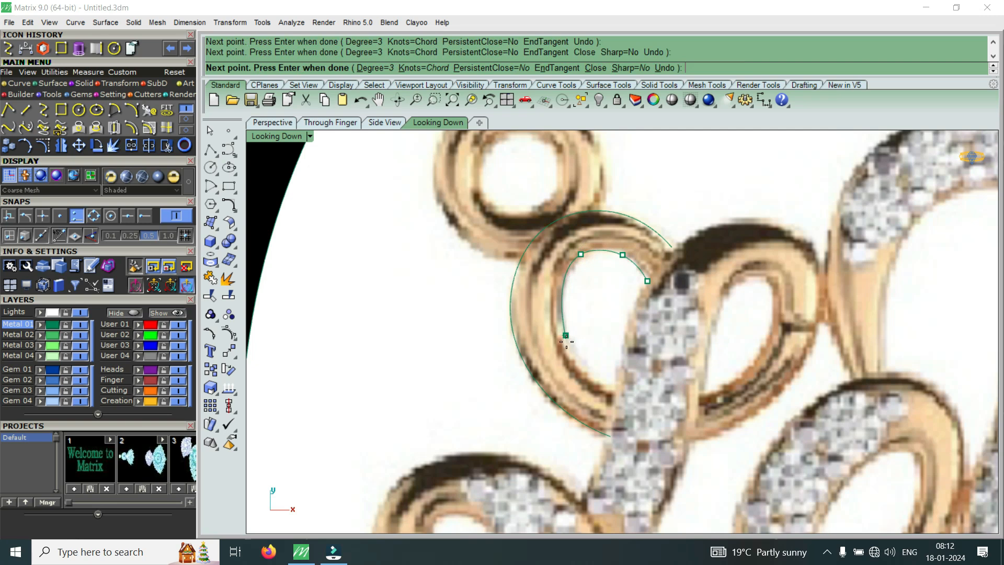
click(630, 398)
right_click(629, 398)
Switch to the maximized Perspective view and examine the shaded LOVE letter surfaces from an angle
scroll(605, 288, down, 8)
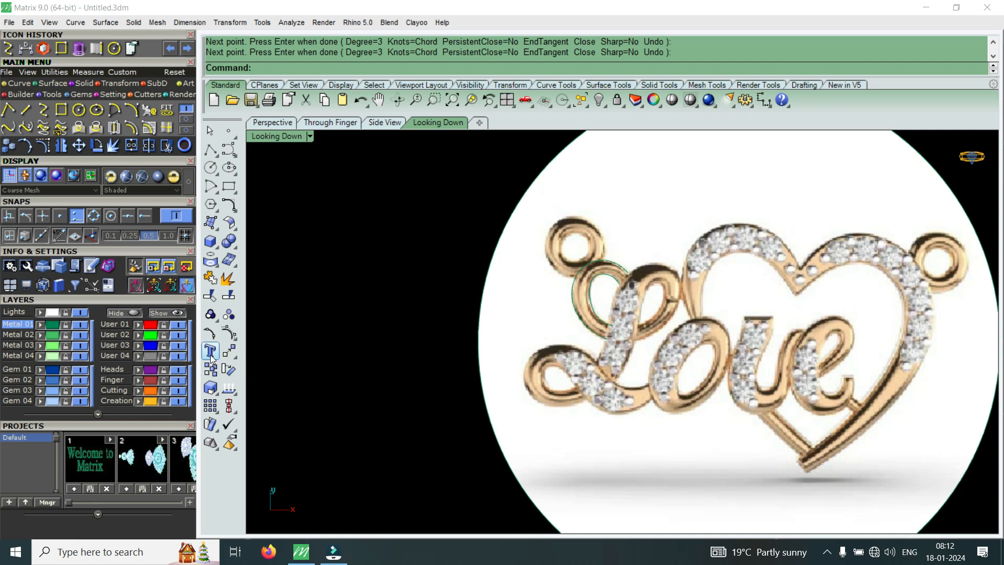
scroll(771, 276, down, 5)
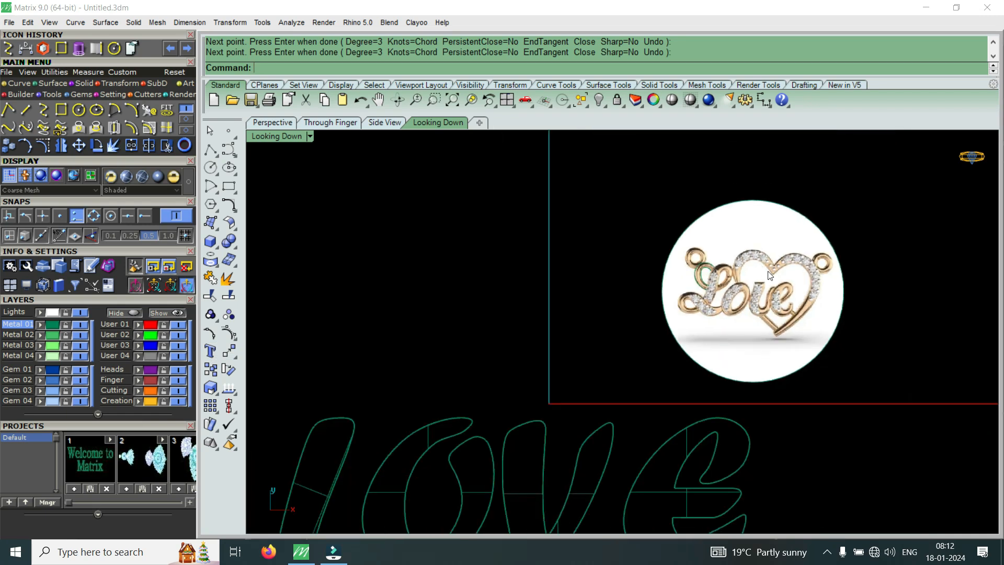
scroll(735, 305, down, 3)
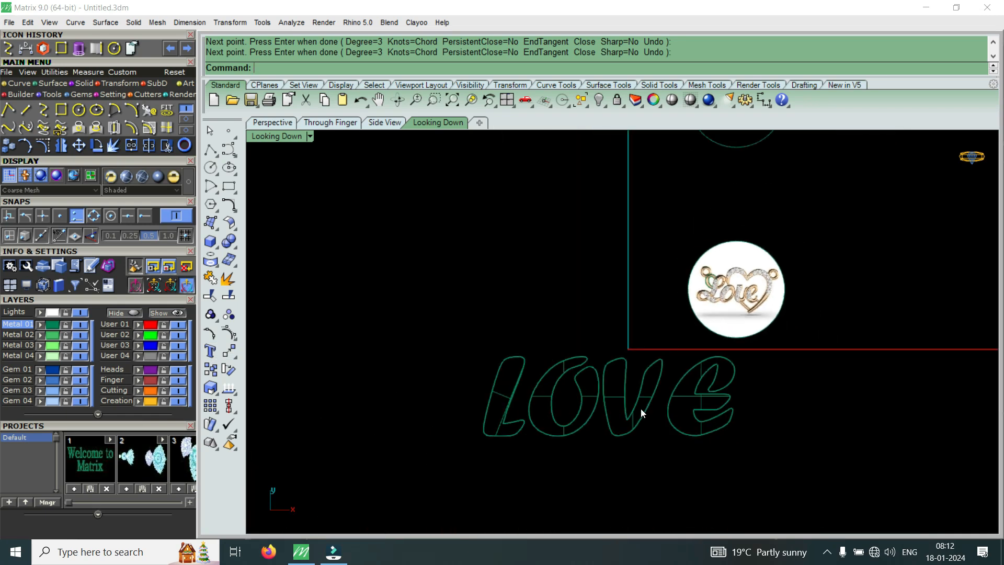
double_click(276, 137)
double_click(638, 139)
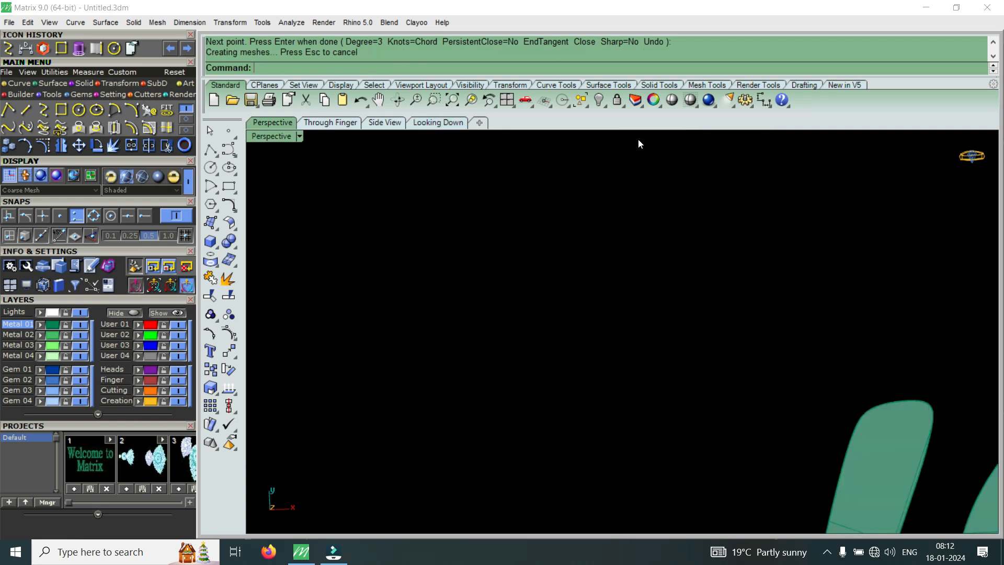
scroll(530, 240, down, 10)
scroll(706, 335, up, 6)
right_drag(729, 349, 701, 388)
scroll(701, 388, down, 8)
scroll(596, 331, up, 5)
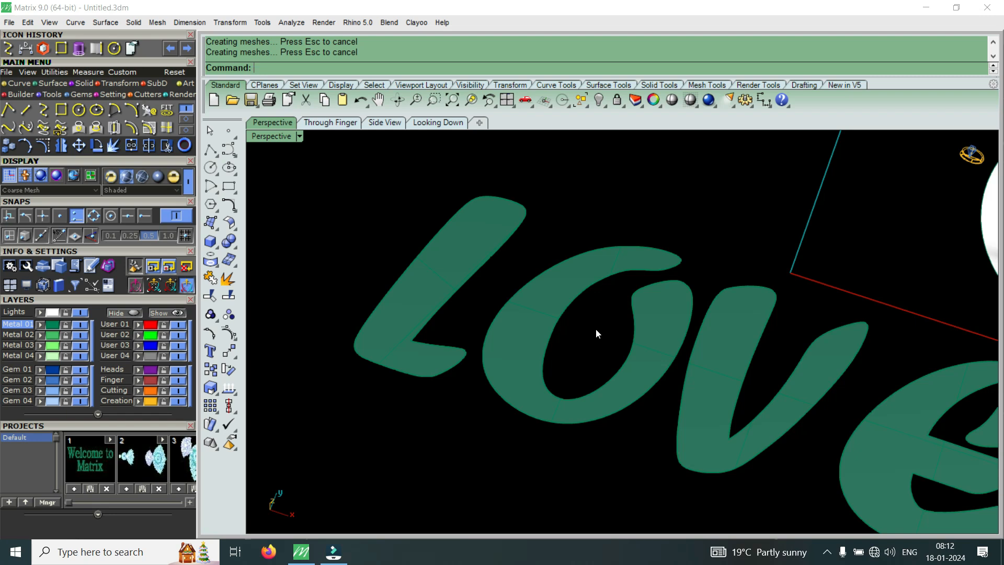
scroll(596, 331, down, 5)
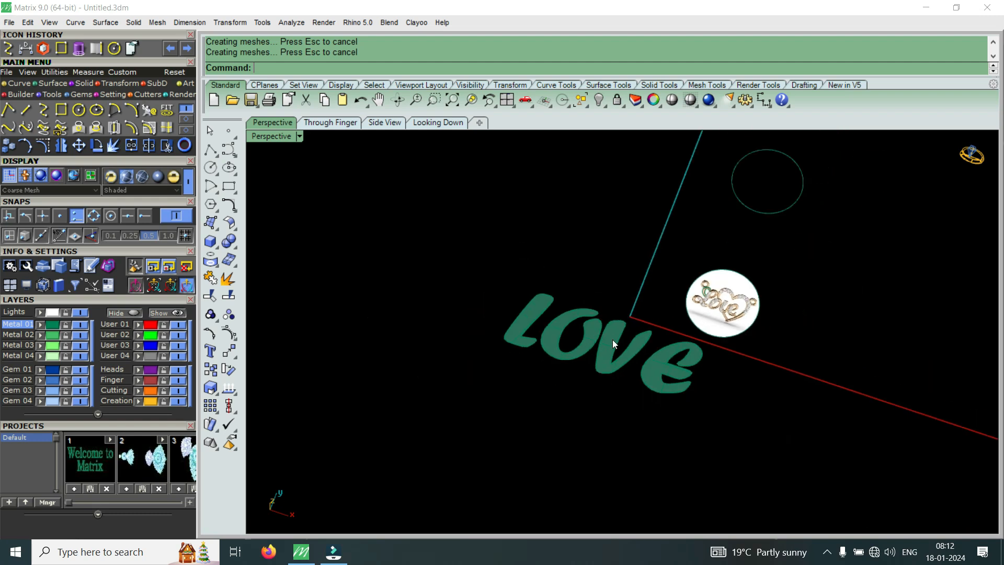
Compare the shaded LOVE surfaces with the Love heart reference image, up close and from several angles
scroll(602, 361, up, 2)
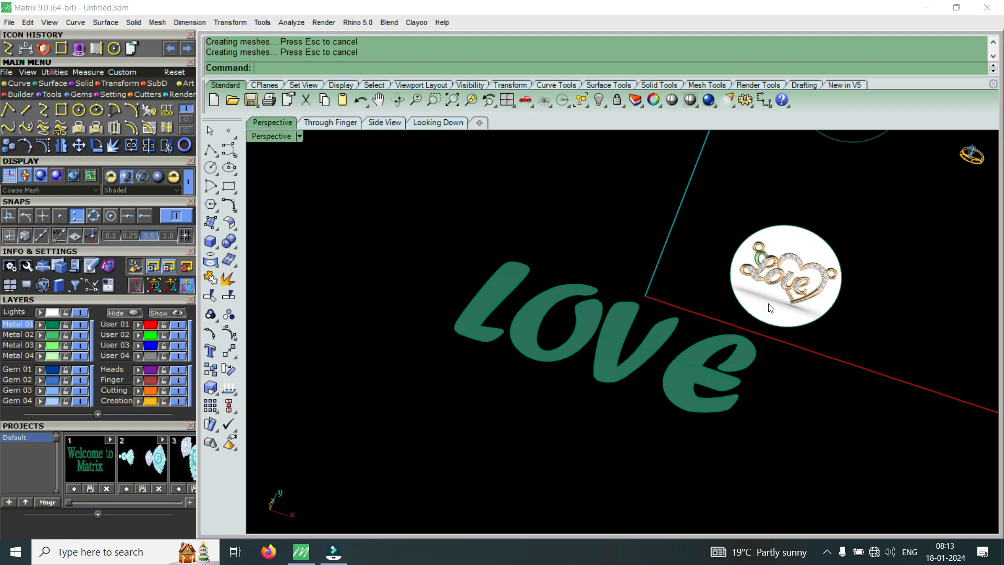
scroll(800, 265, up, 5)
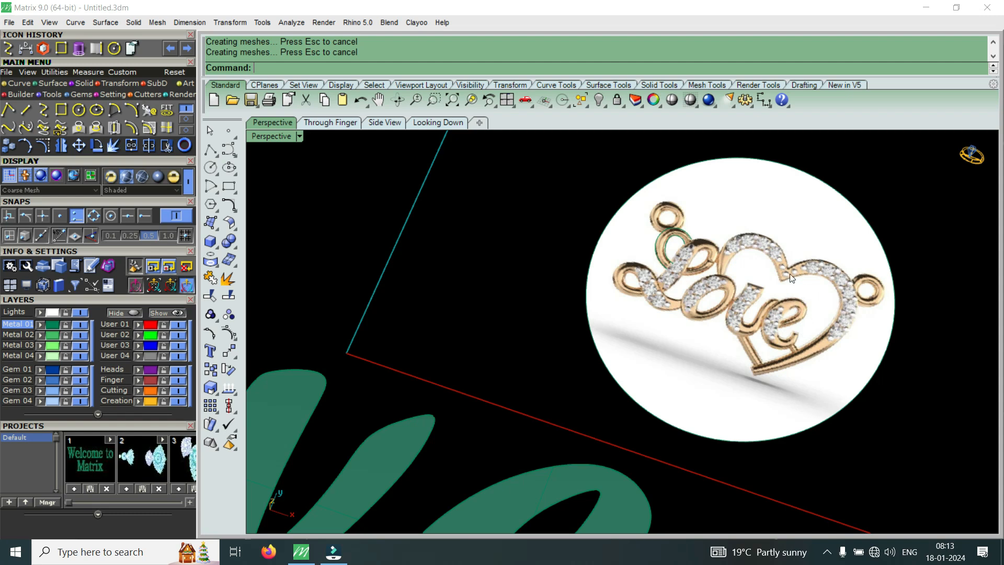
scroll(780, 298, down, 5)
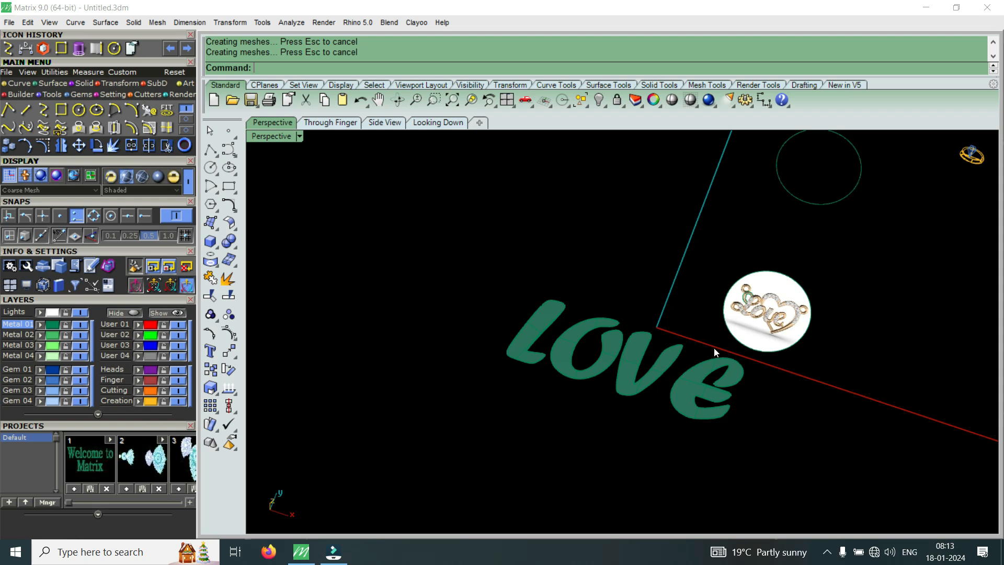
scroll(717, 345, up, 5)
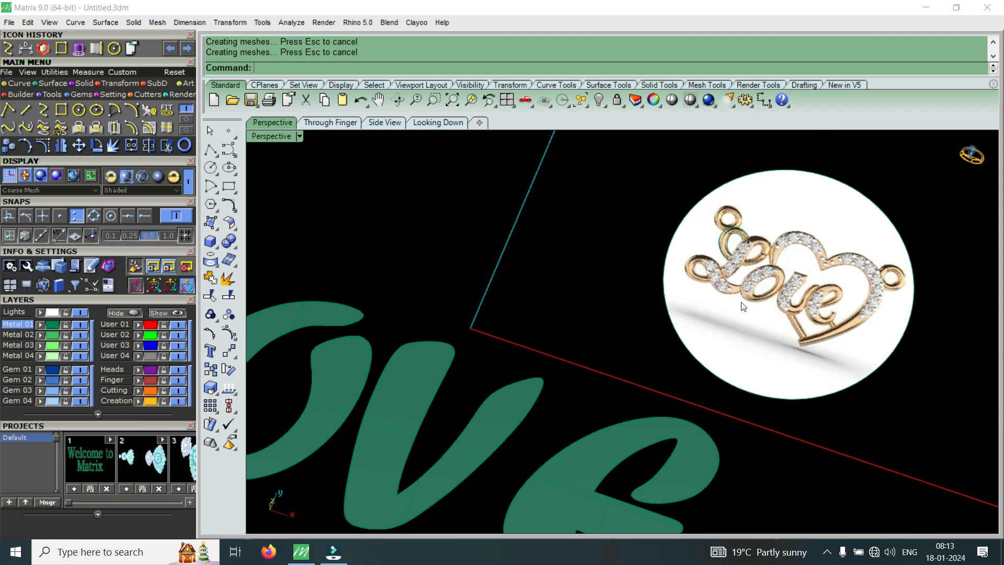
scroll(744, 306, down, 5)
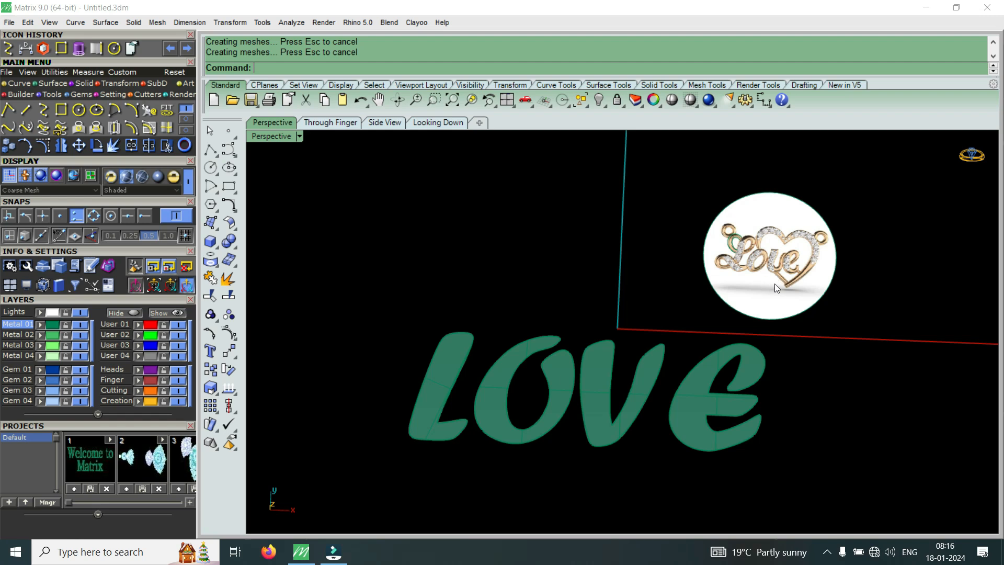
scroll(624, 441, up, 4)
right_drag(624, 442, 648, 407)
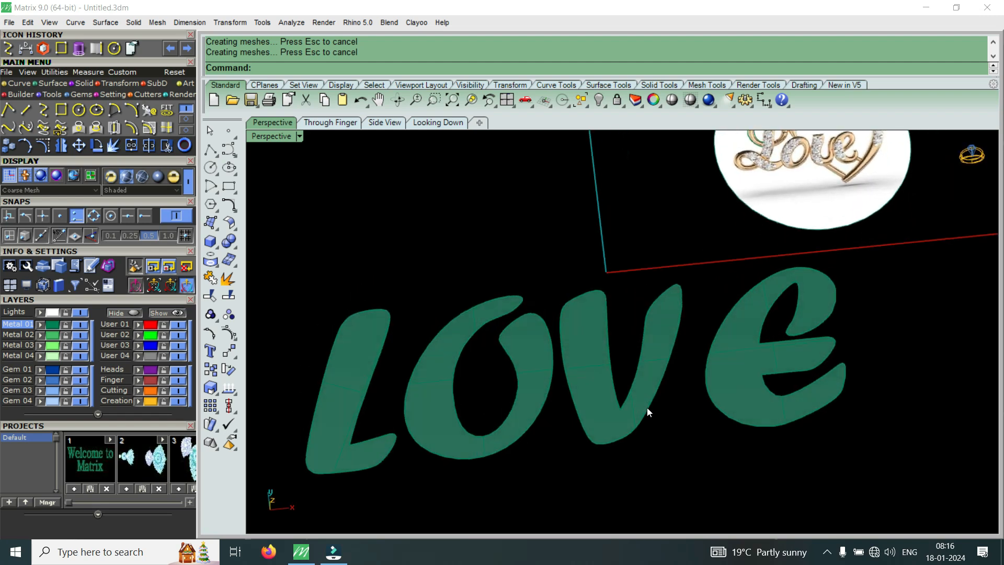
scroll(647, 406, down, 5)
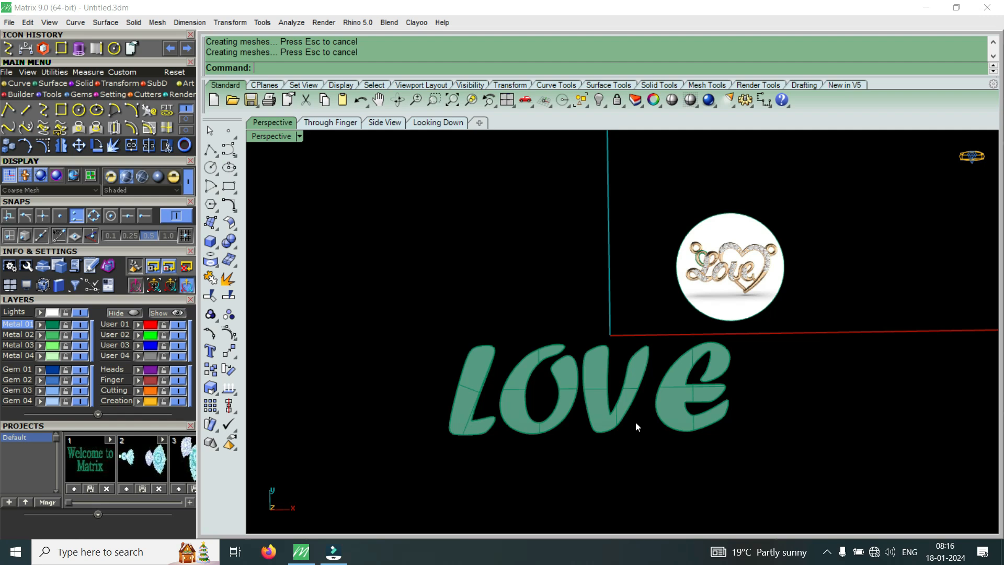
scroll(622, 414, up, 3)
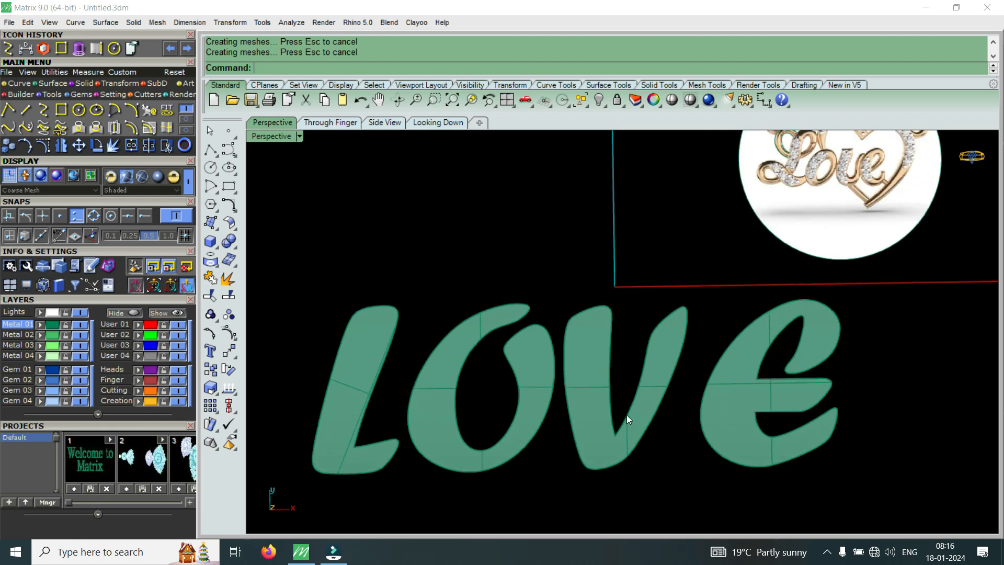
mouse_move(674, 460)
right_down()
mouse_move(656, 341)
mouse_move(658, 452)
right_up()
scroll(601, 368, down, 5)
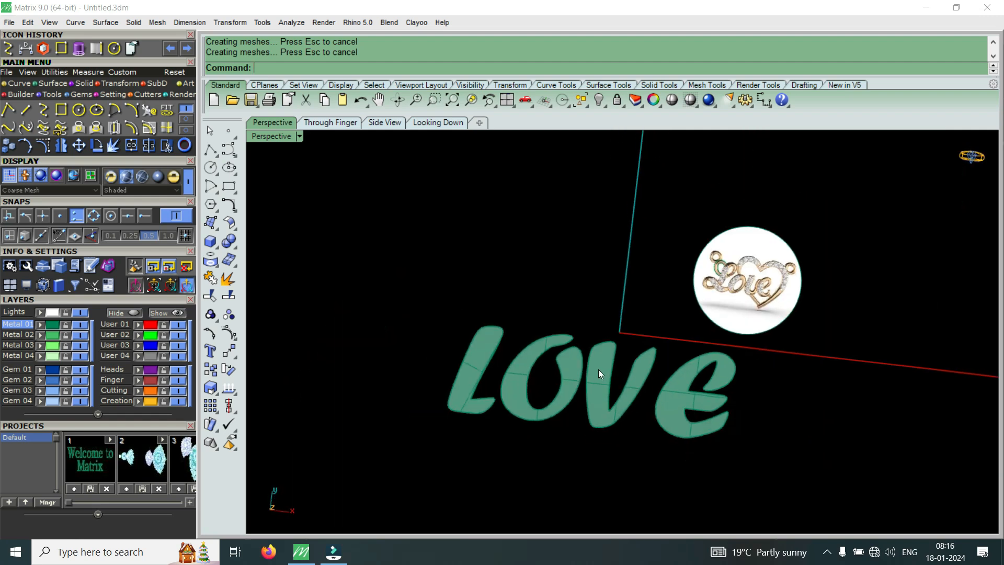
right_drag(601, 365, 615, 374)
scroll(677, 283, up, 4)
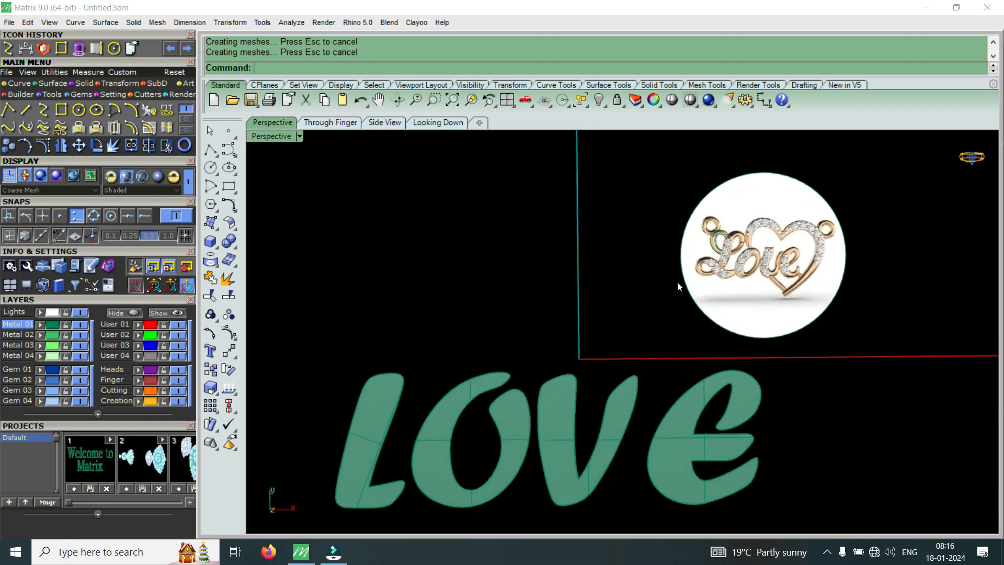
scroll(764, 297, down, 4)
right_drag(760, 311, 772, 279)
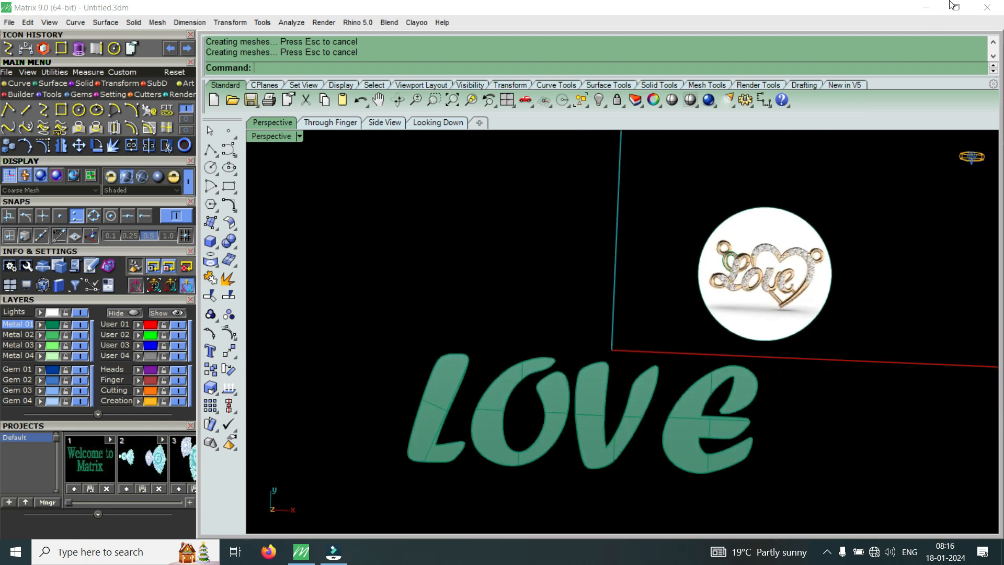